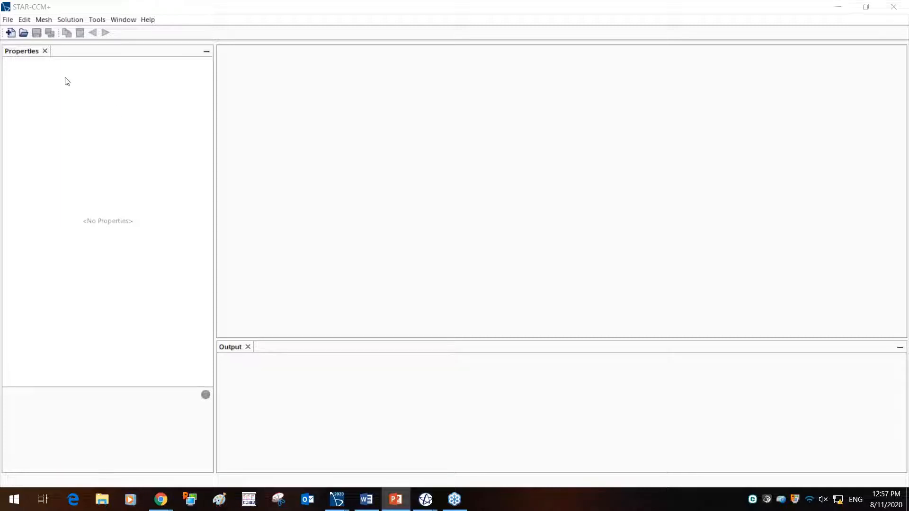
# Create a new simulation running parallel on the local host with 4 compute processes and the Simcenter STAR-CCM+ Power Session license
pyautogui.click(10, 33)
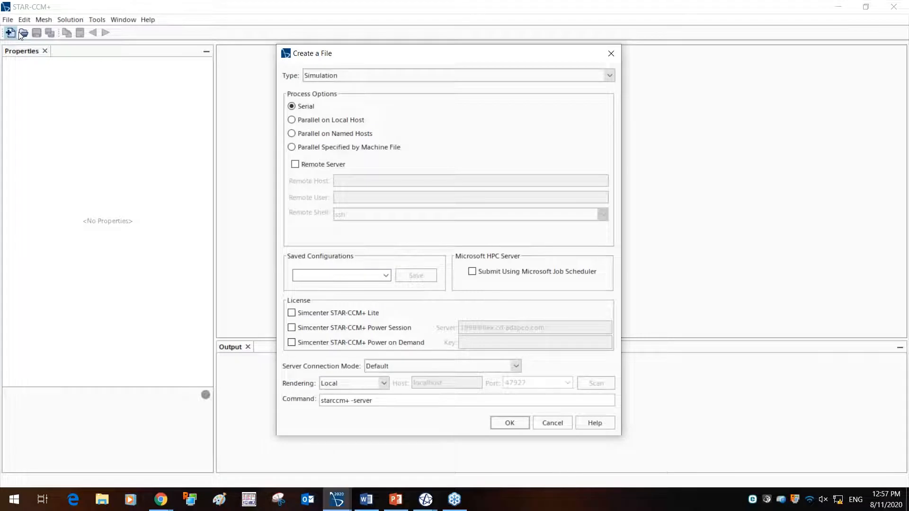
pyautogui.moveTo(360, 58); pyautogui.dragTo(415, 48)
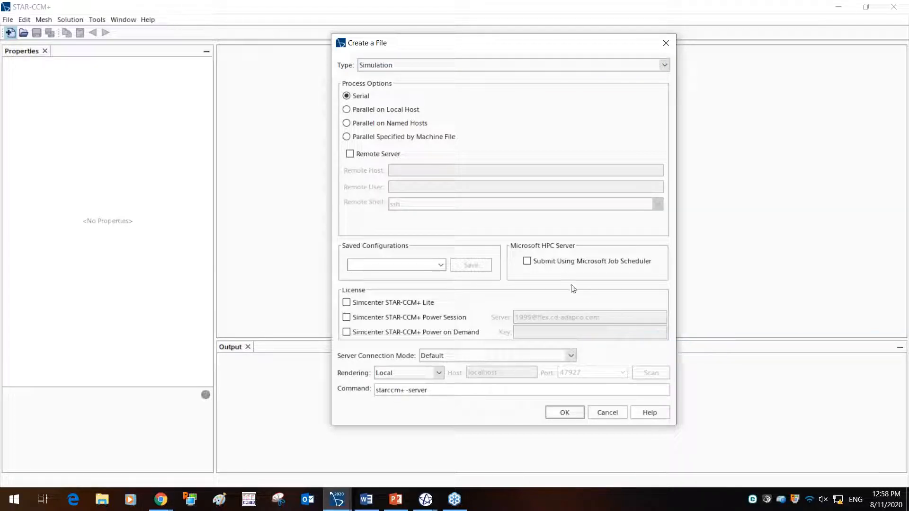
pyautogui.click(399, 114)
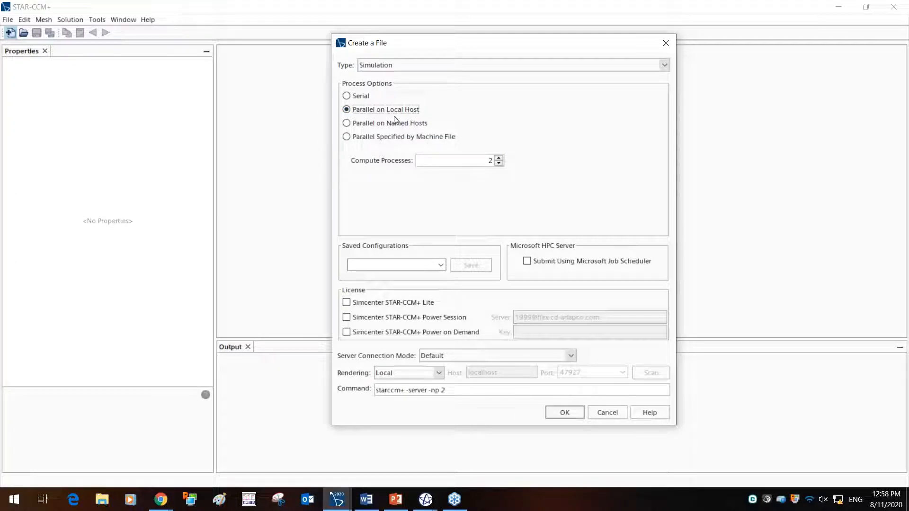
pyautogui.click(500, 158)
pyautogui.click(500, 158)
pyautogui.click(433, 319)
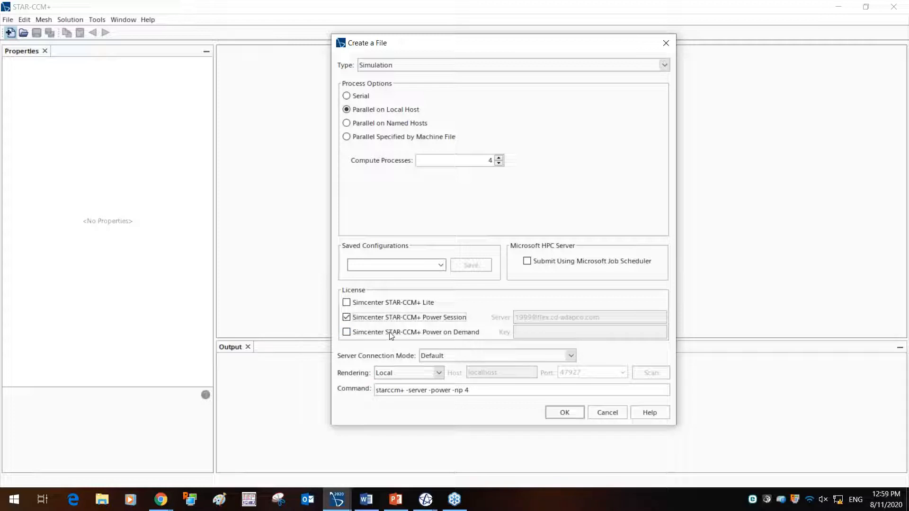
pyautogui.click(572, 411)
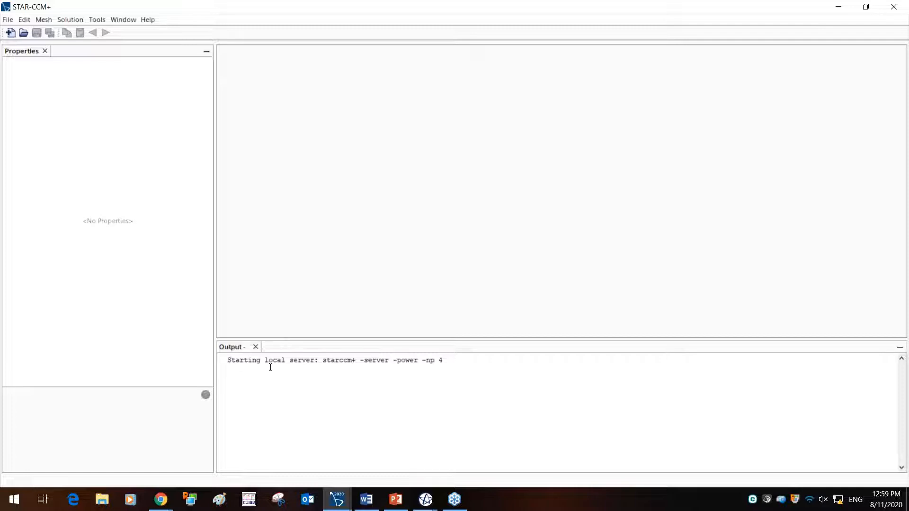
# Read through the server startup log, checking the process count, software build, license checkout and started macro
pyautogui.moveTo(270, 367); pyautogui.dragTo(355, 375)
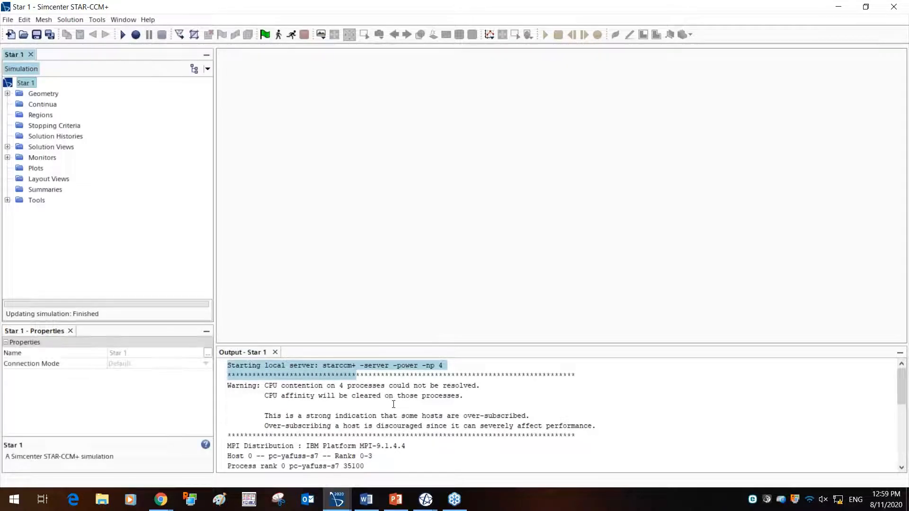
pyautogui.scroll(-2, 393, 404)
pyautogui.scroll(-1, 393, 403)
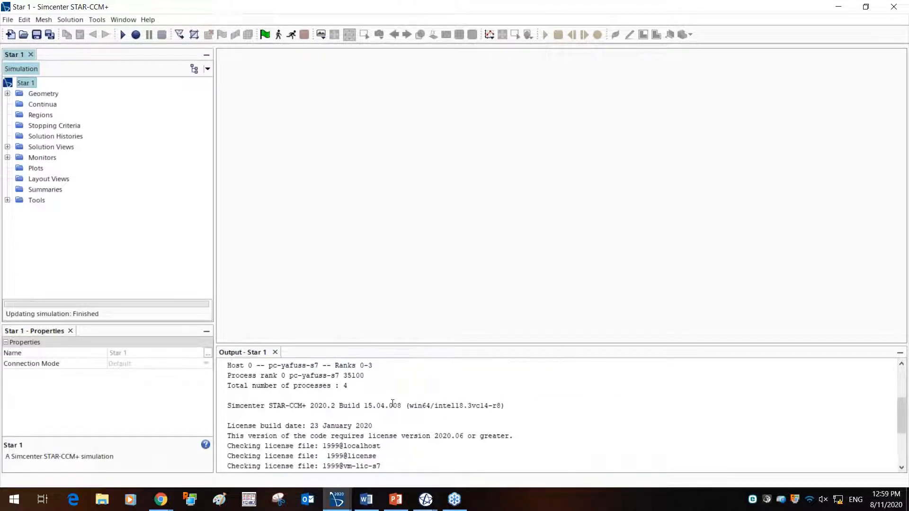
pyautogui.scroll(2, 392, 403)
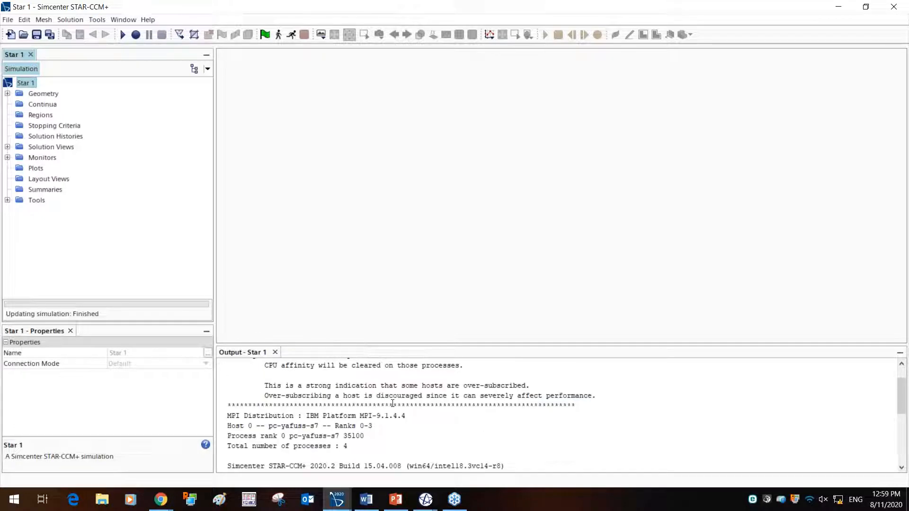
pyautogui.scroll(-1, 392, 404)
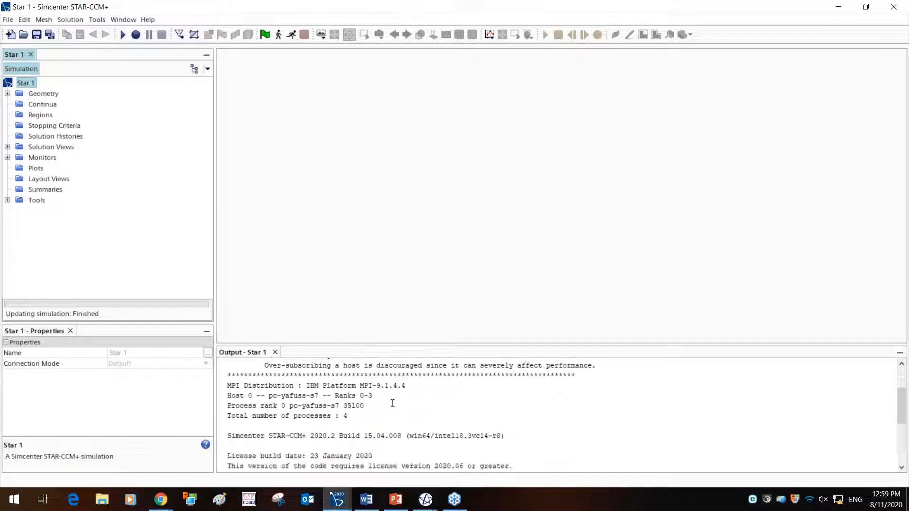
pyautogui.scroll(-1, 393, 403)
pyautogui.scroll(-1, 393, 403)
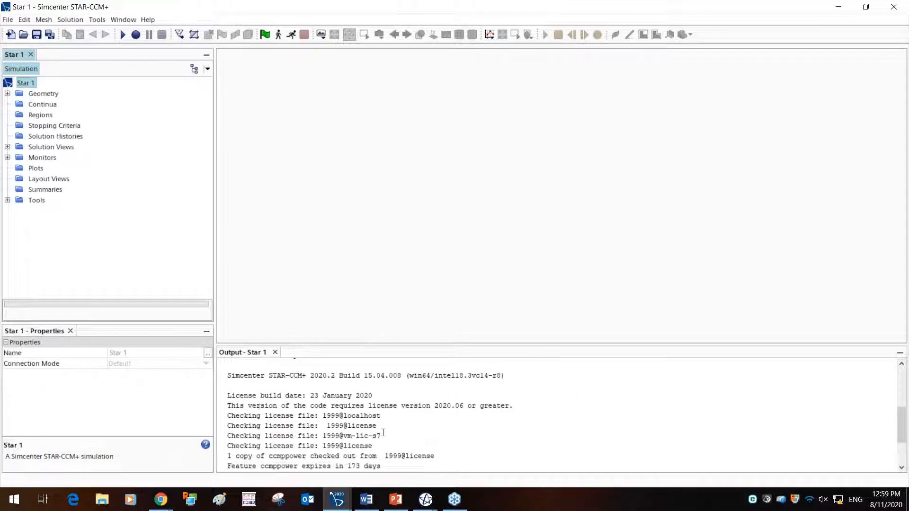
pyautogui.scroll(-2, 374, 428)
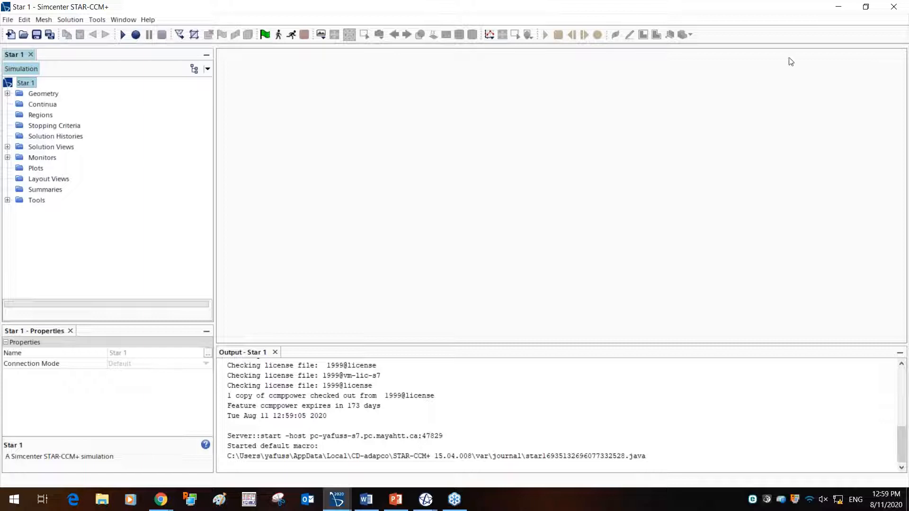
pyautogui.click(906, 67)
pyautogui.click(906, 67)
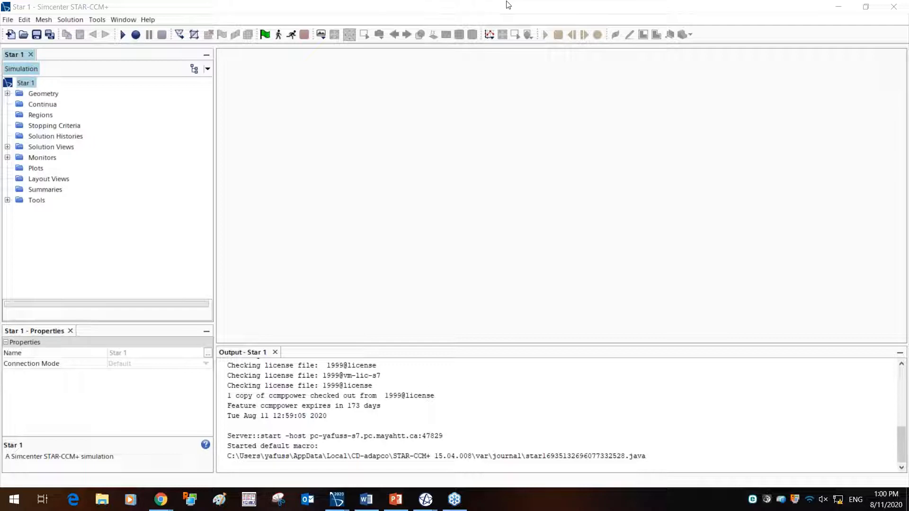
# Inspect the top-level simulation tree nodes, including Continua, Regions, Stopping Criteria, Solution Histories, Solution Views, Monitors, Plots, Layout Views, Summaries and Tools
pyautogui.click(53, 95)
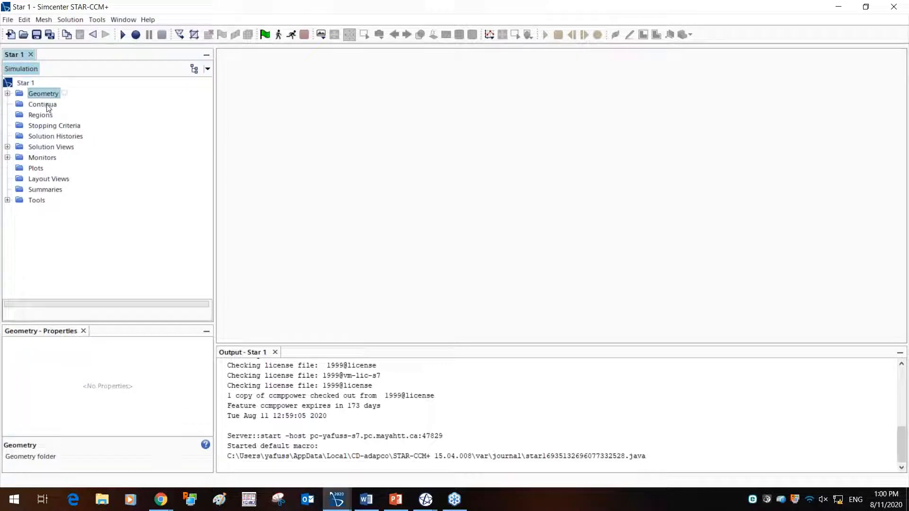
pyautogui.click(48, 106)
pyautogui.click(44, 115)
pyautogui.click(49, 127)
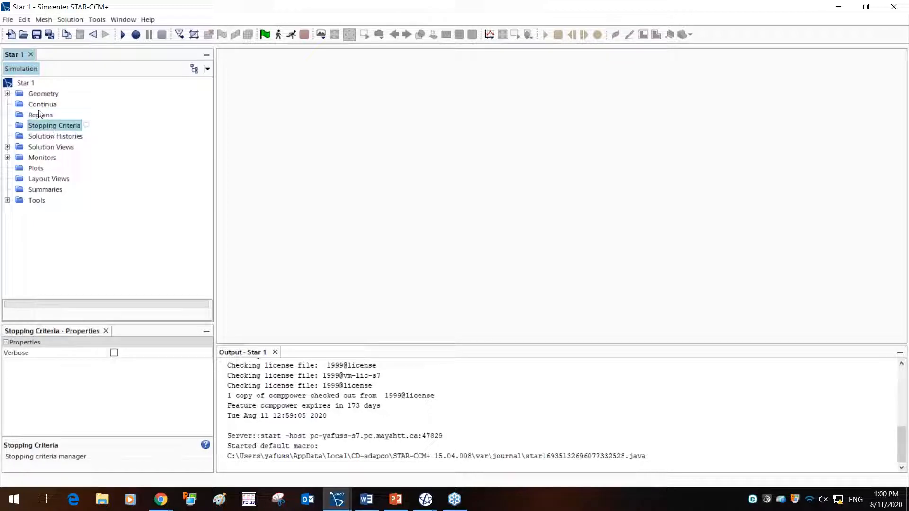
pyautogui.click(42, 95)
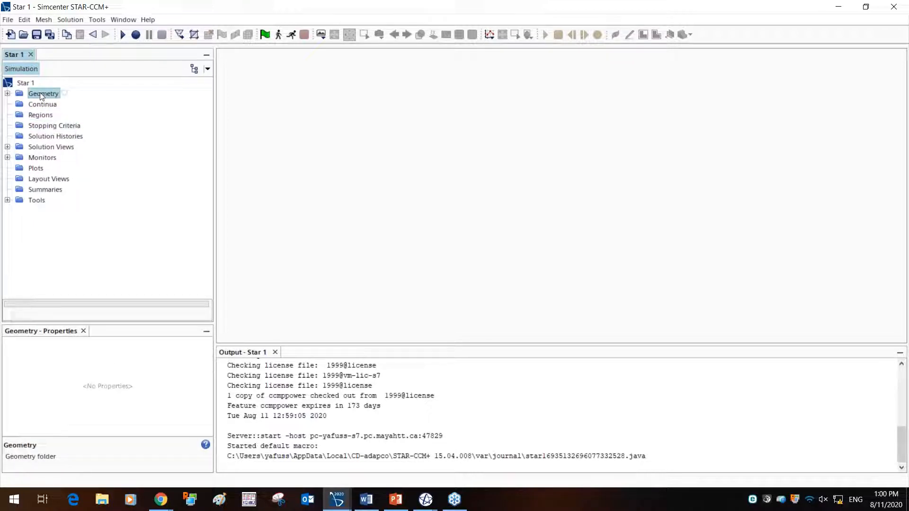
pyautogui.click(46, 105)
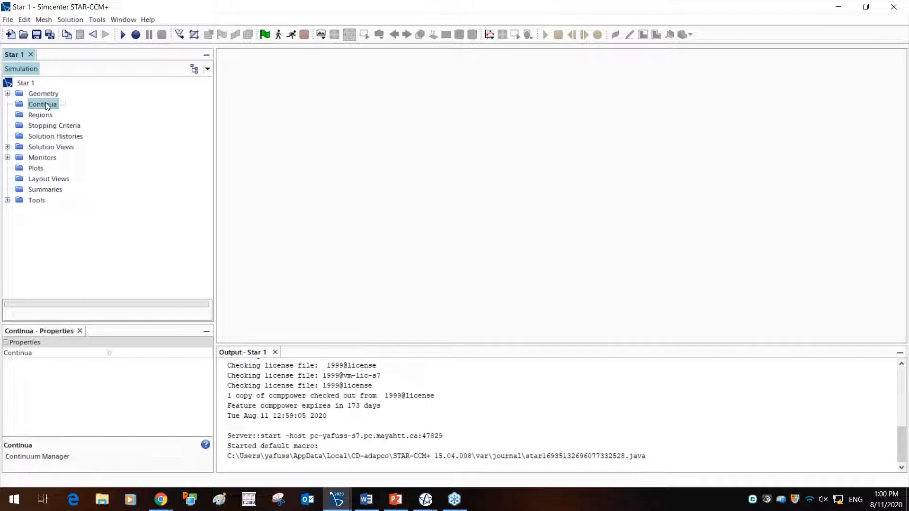
pyautogui.click(45, 115)
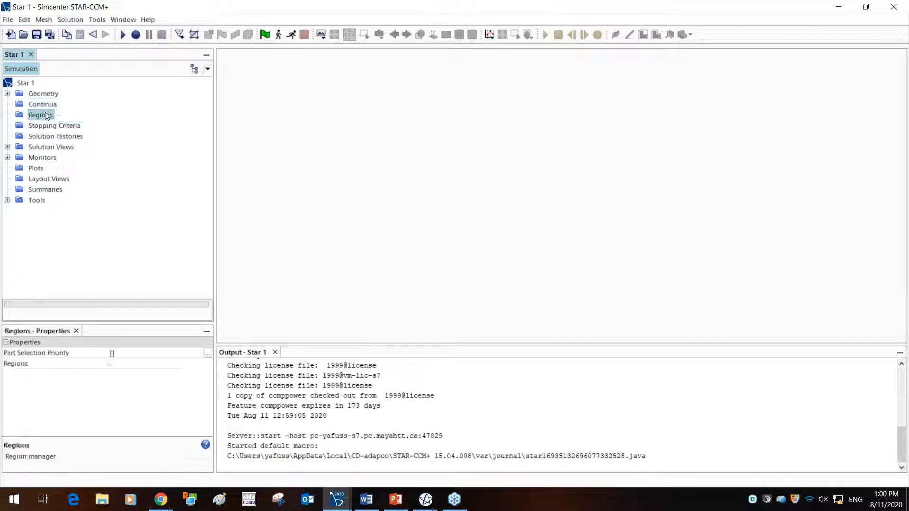
pyautogui.click(46, 127)
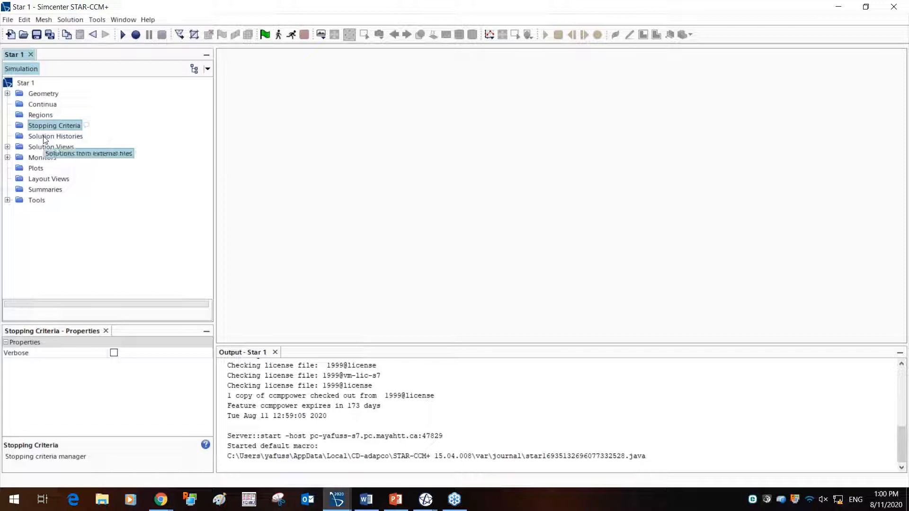
pyautogui.click(45, 137)
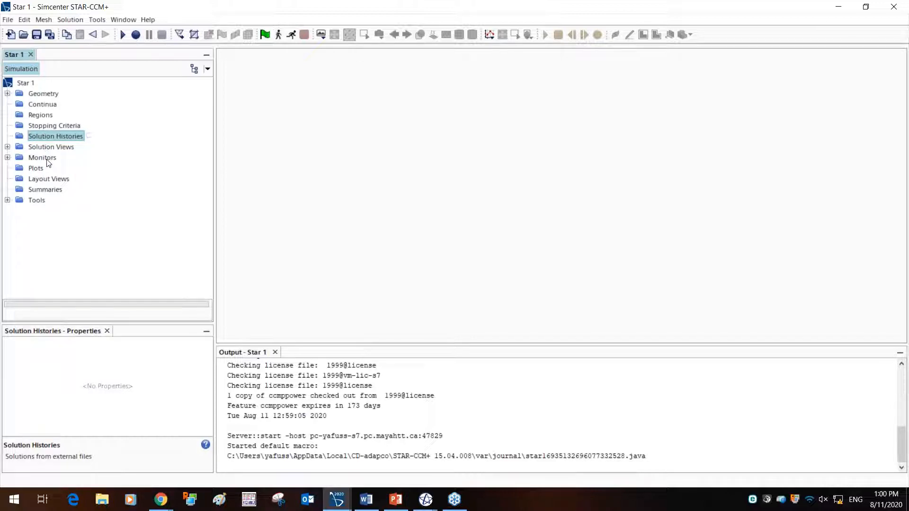
pyautogui.click(45, 158)
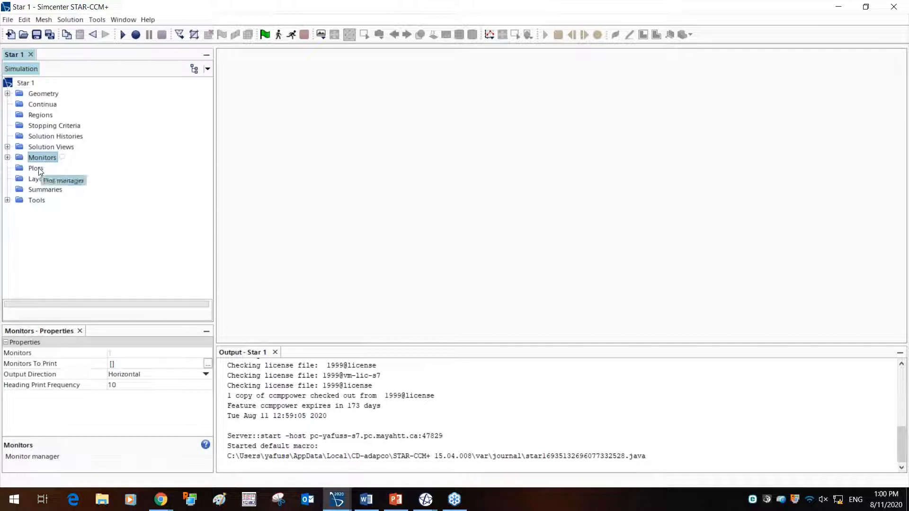
pyautogui.click(39, 170)
pyautogui.click(42, 189)
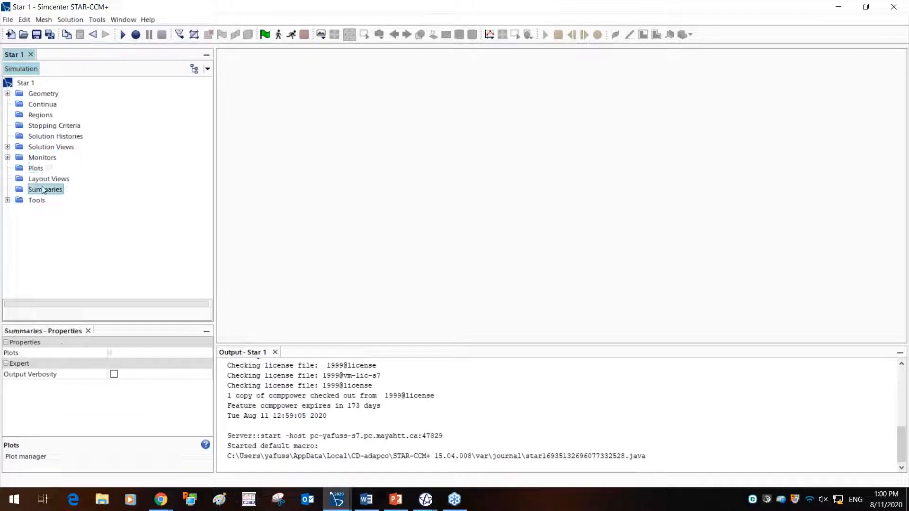
pyautogui.click(40, 179)
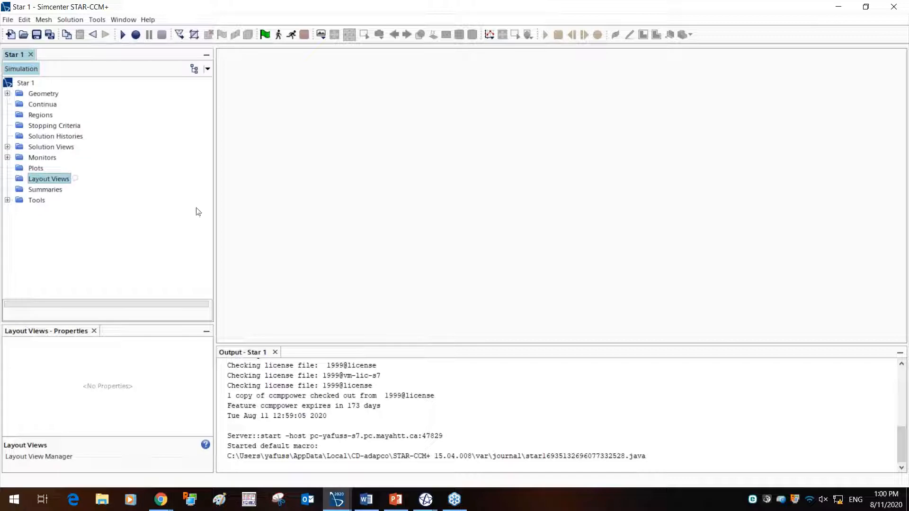
pyautogui.click(44, 202)
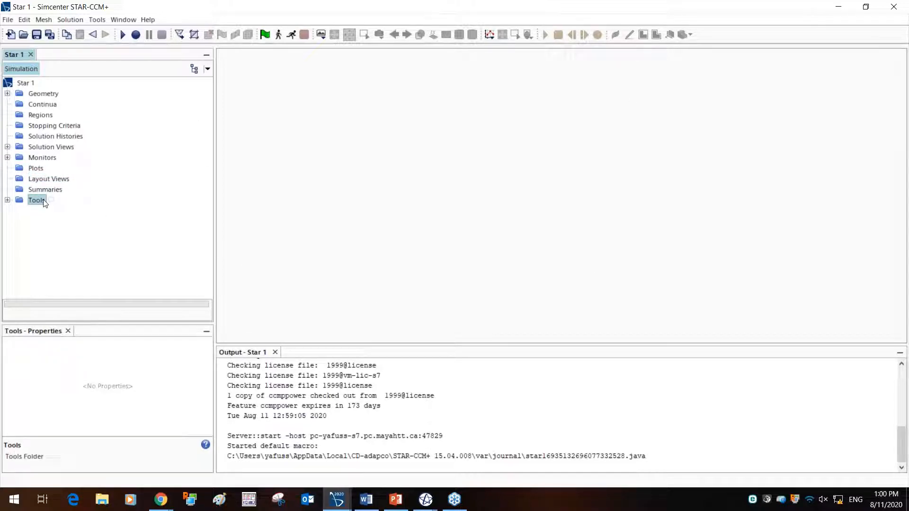
pyautogui.click(38, 148)
pyautogui.click(41, 105)
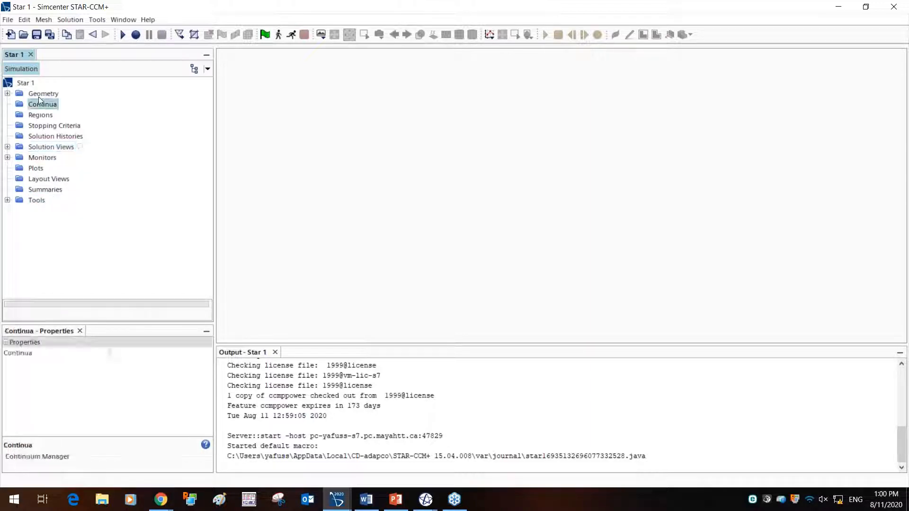
# Examine the contents of the Geometry node and its 3D-CAD Models manager, and collapse the node again
pyautogui.click(38, 96)
pyautogui.click(7, 93)
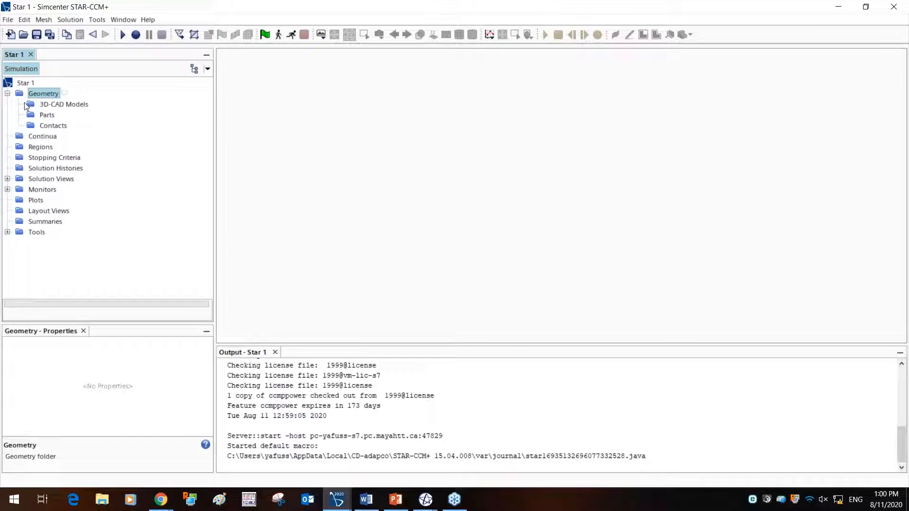
pyautogui.click(42, 105)
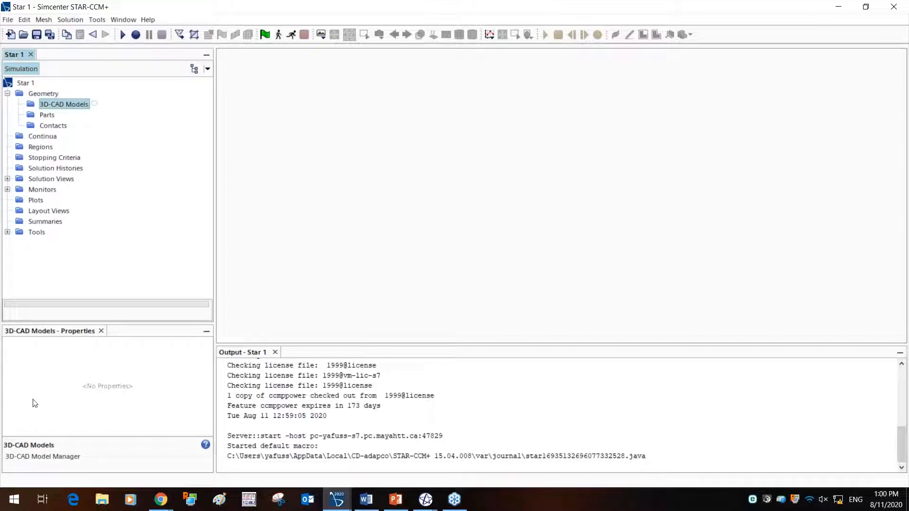
pyautogui.click(7, 93)
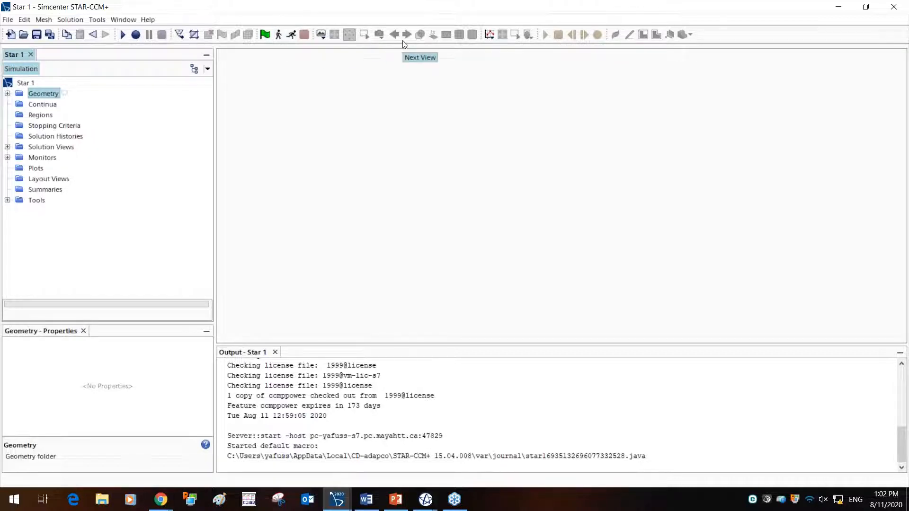
# View the scene types available for creating a new scene without creating one
pyautogui.click(326, 34)
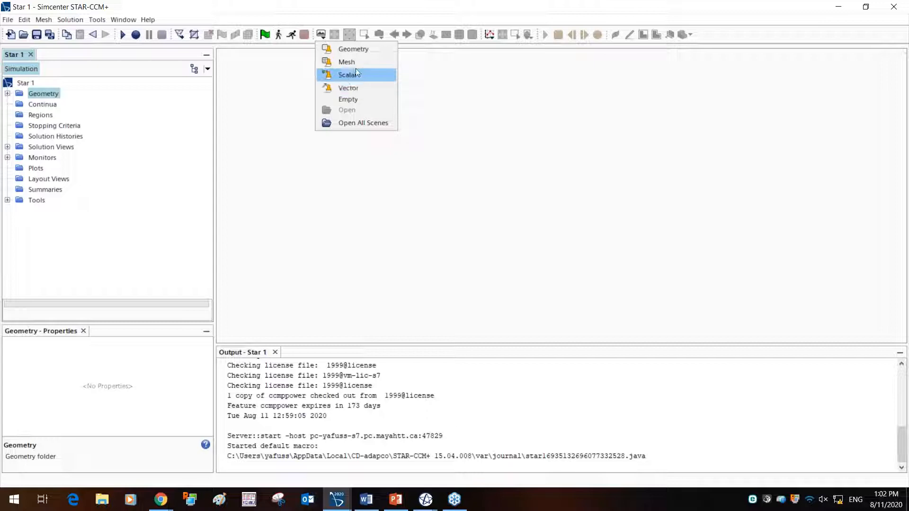
pyautogui.click(388, 24)
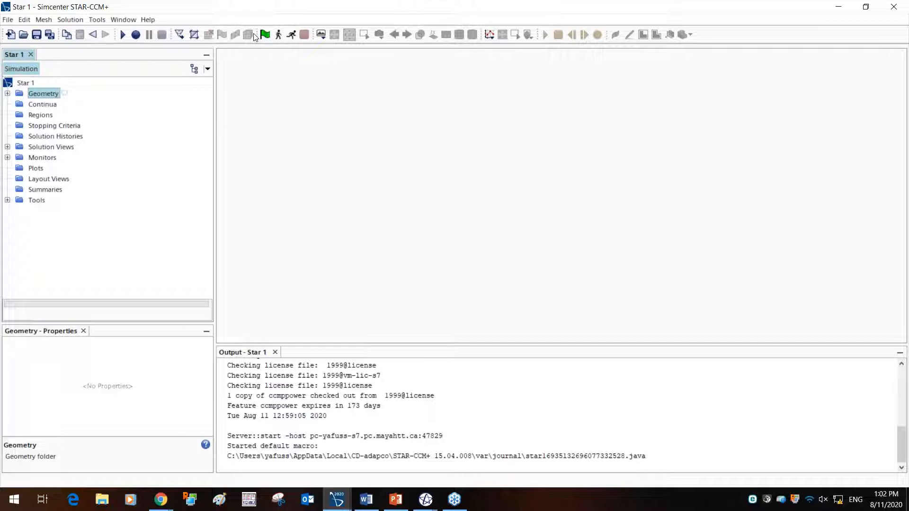
# Switch to the PowerPoint presentation showing the Step 1: Geometry Preparation slide
pyautogui.hotkey('alt', 'Tab')
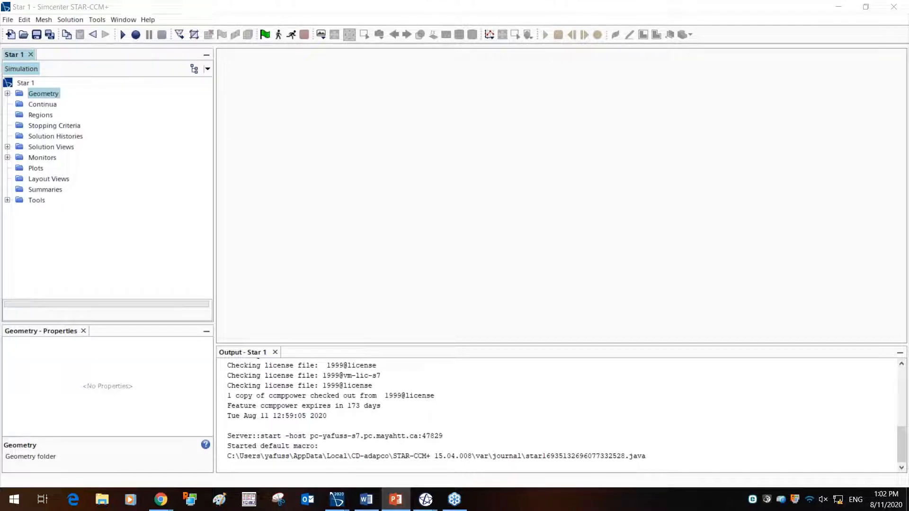
pyautogui.hotkey('alt', 'Tab')
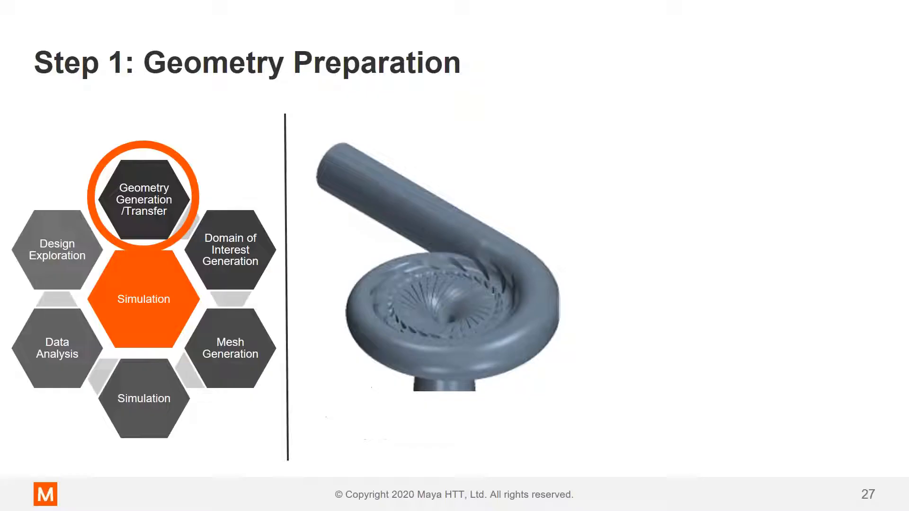
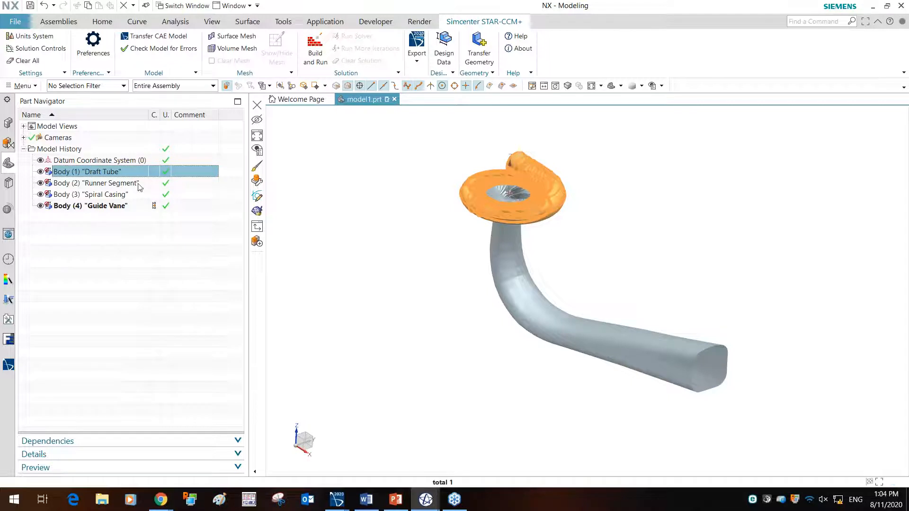
# Examine the Runner Segment, Spiral Casing and Guide Vane bodies of the turbine model in NX
pyautogui.click(137, 182)
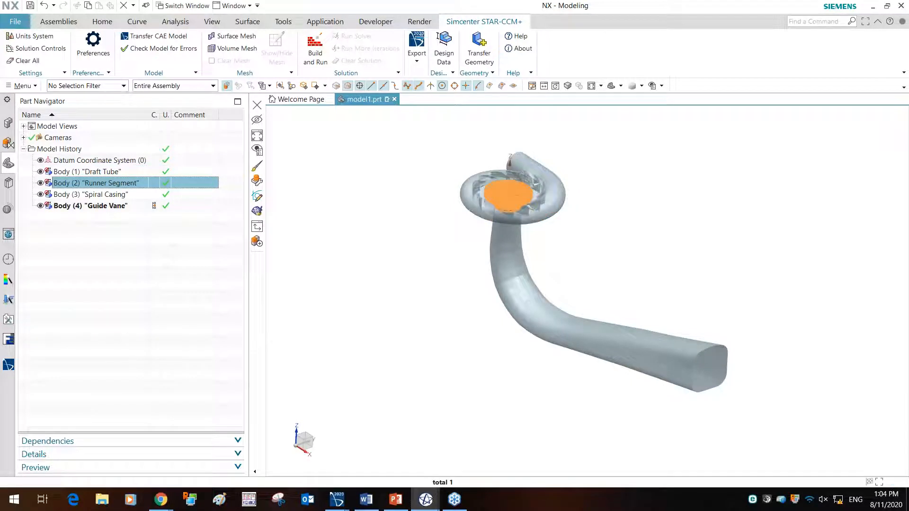
pyautogui.click(141, 195)
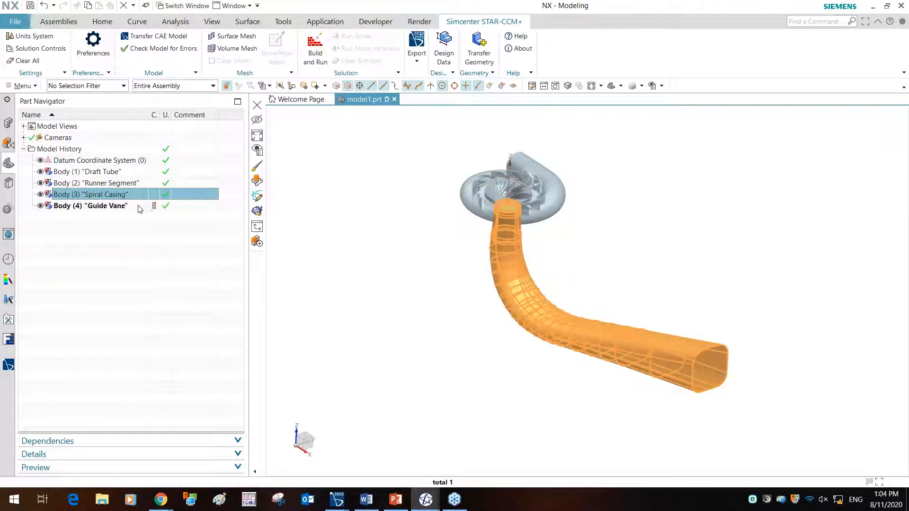
pyautogui.click(133, 206)
pyautogui.scroll(5, 546, 198)
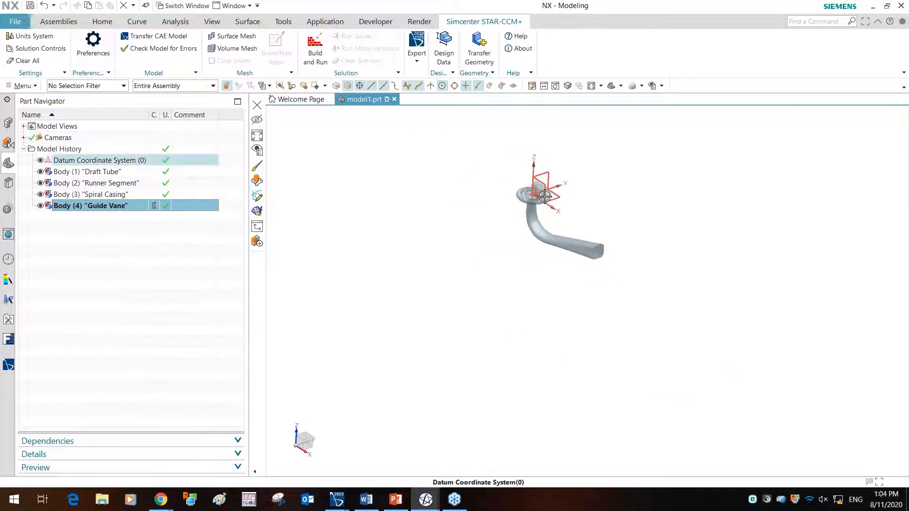
# Move the Outlet face at the end of the draft tube by a distance of 30 mm using Move Face
pyautogui.moveTo(783, 208); pyautogui.dragTo(817, 298, button='middle')
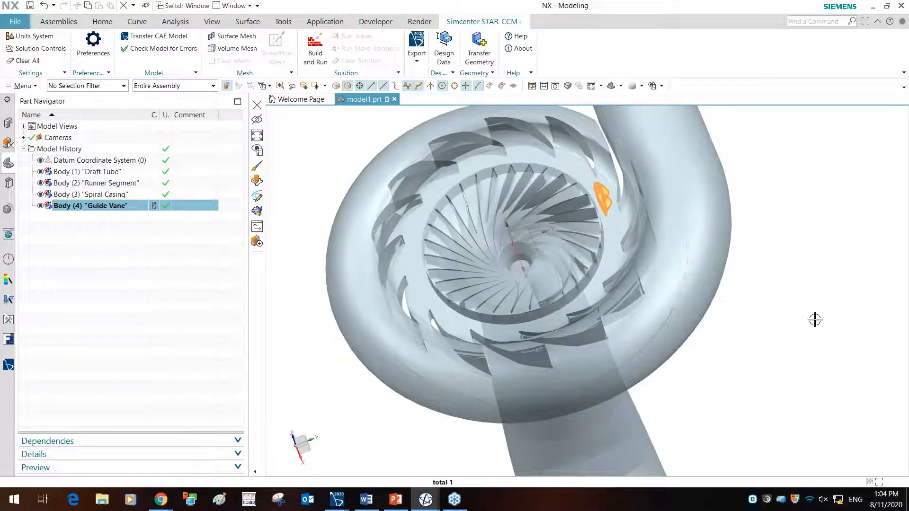
pyautogui.hotkey('ctrl', 'f')
pyautogui.moveTo(763, 260); pyautogui.dragTo(757, 271, button='middle')
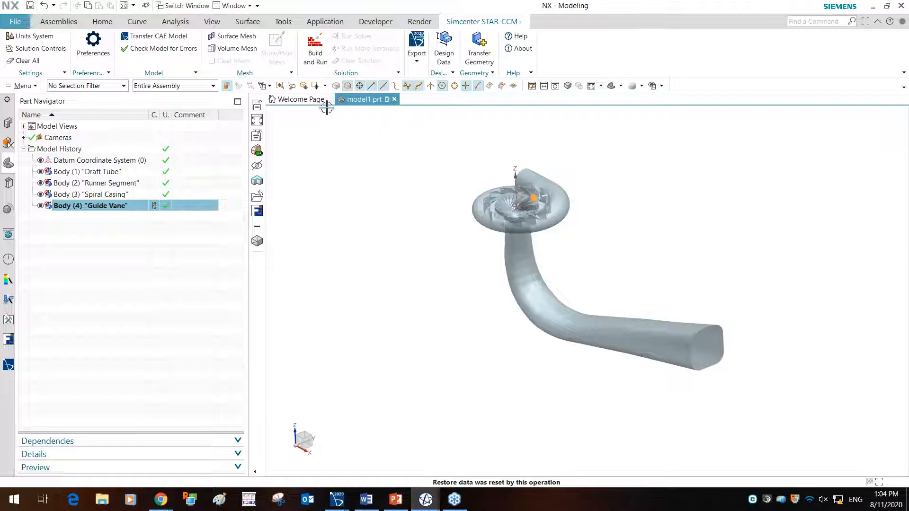
pyautogui.click(110, 21)
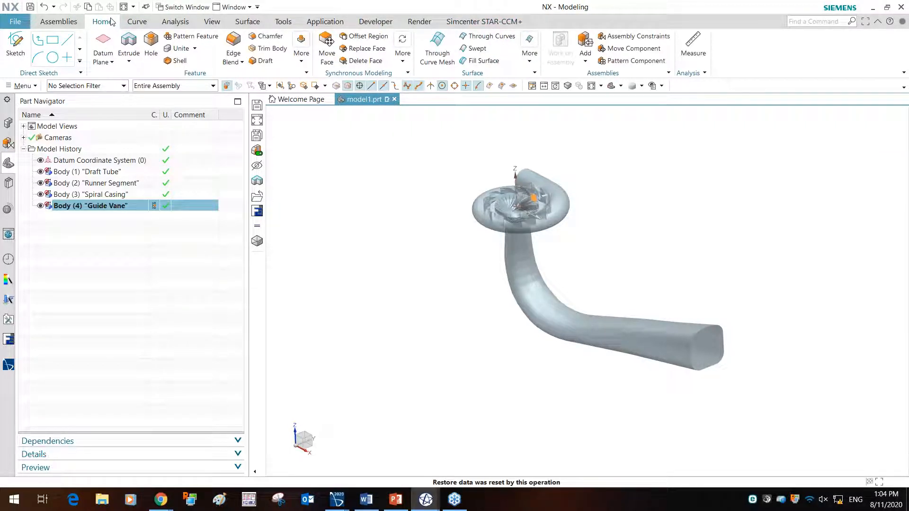
pyautogui.click(327, 55)
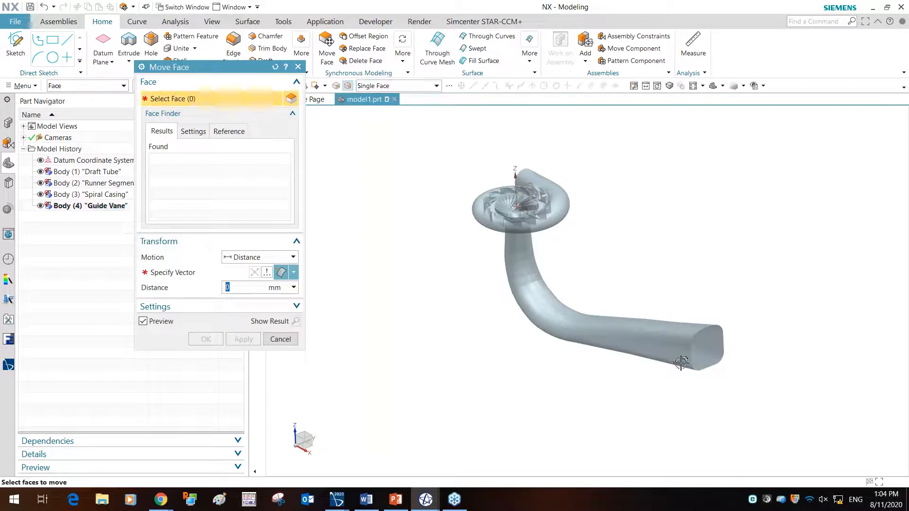
pyautogui.click(706, 350)
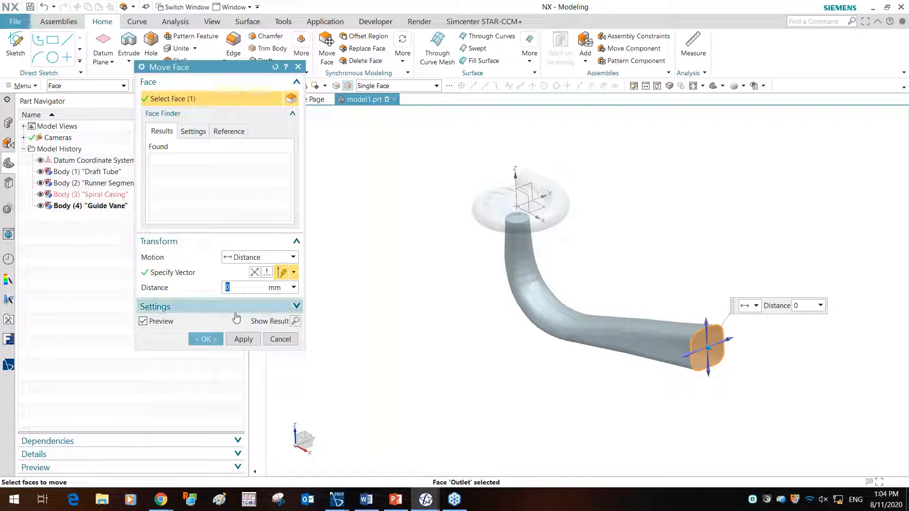
pyautogui.write('30')
pyautogui.press('Return')
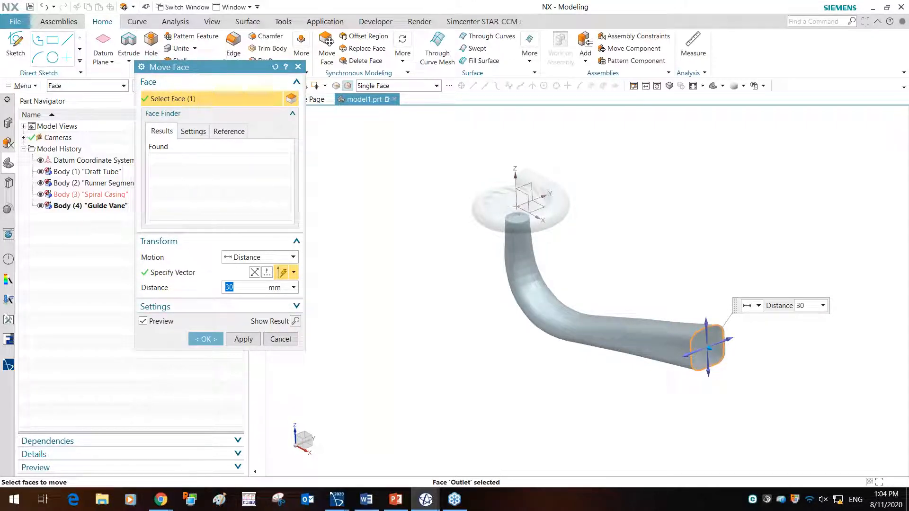
pyautogui.click(203, 339)
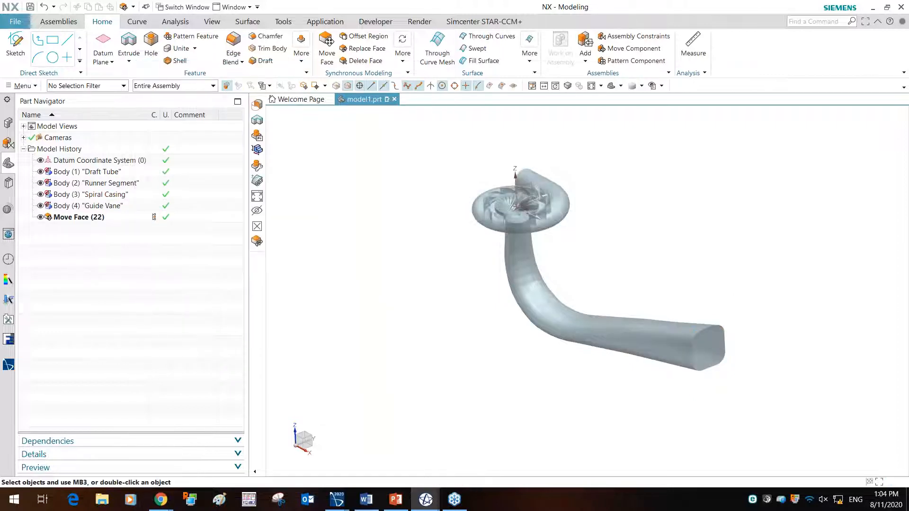
# Edit the Move Face feature's parameters and set its distance to 300 mm
pyautogui.click(101, 218)
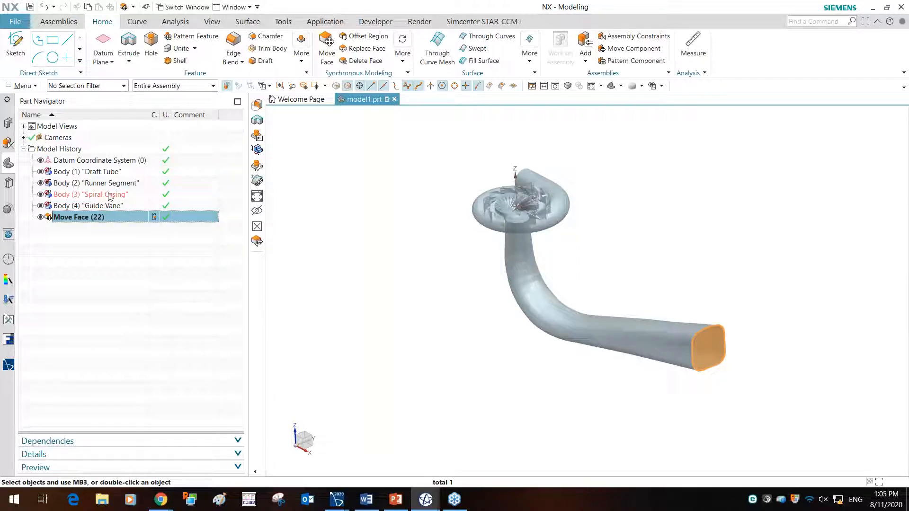
pyautogui.rightClick(104, 220)
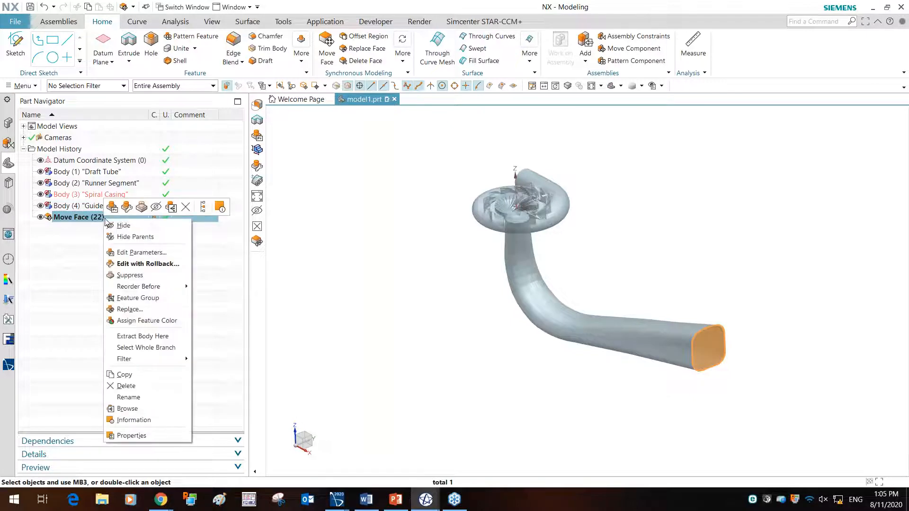
pyautogui.click(152, 252)
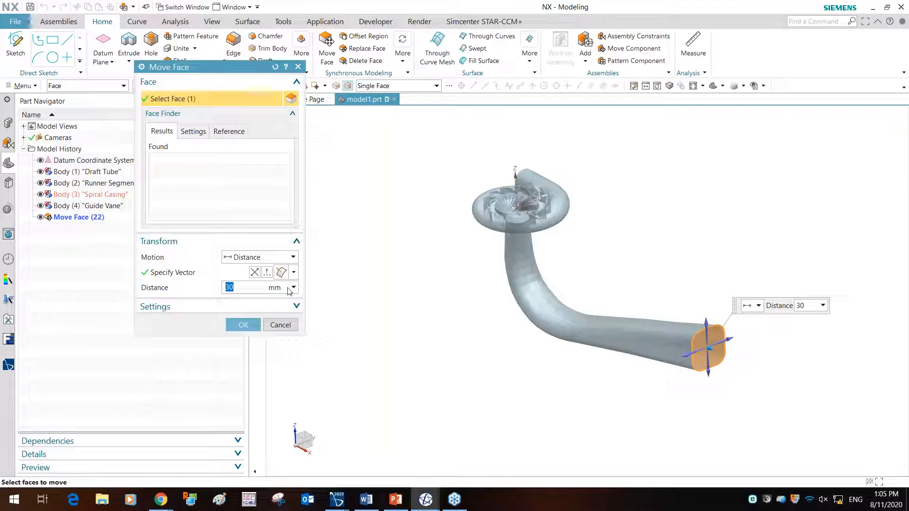
pyautogui.click(254, 290)
pyautogui.write('0')
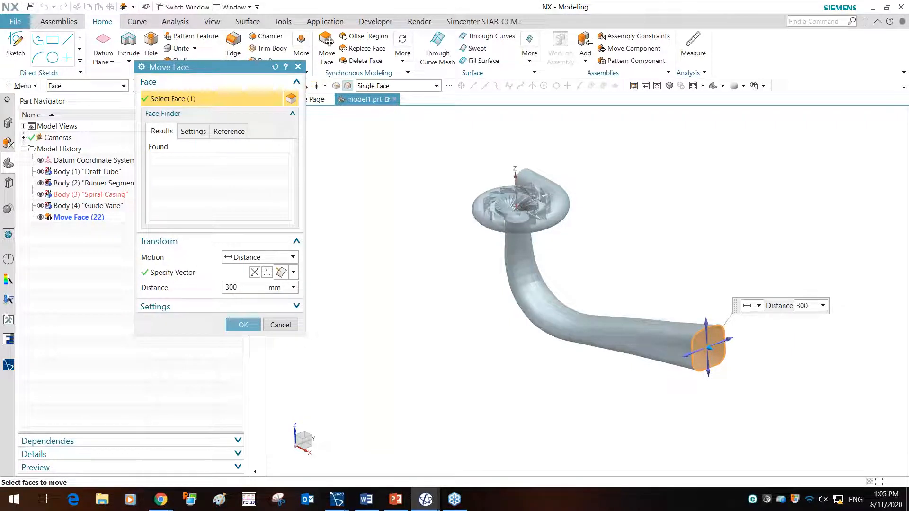
pyautogui.click(243, 324)
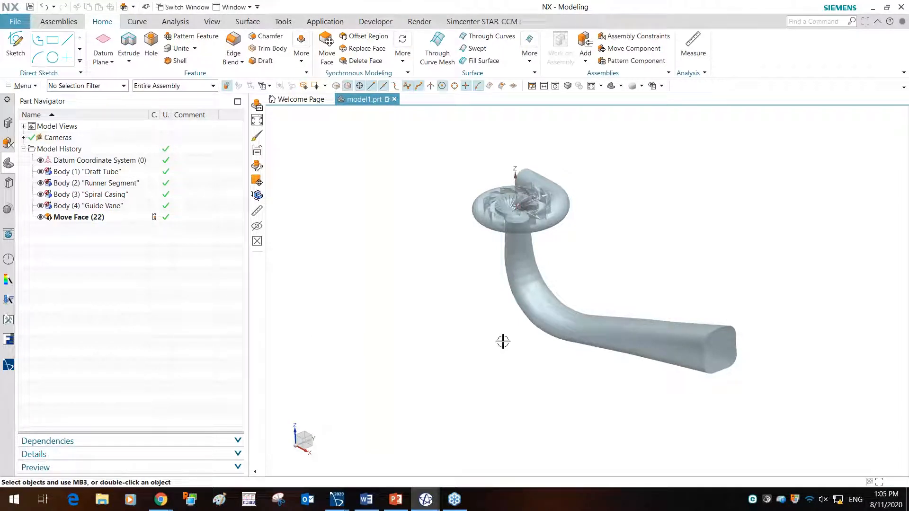
# Examine the Simcenter STAR-CCM+ tools, the Move Face feature and the simulation tree inside NX
pyautogui.click(494, 23)
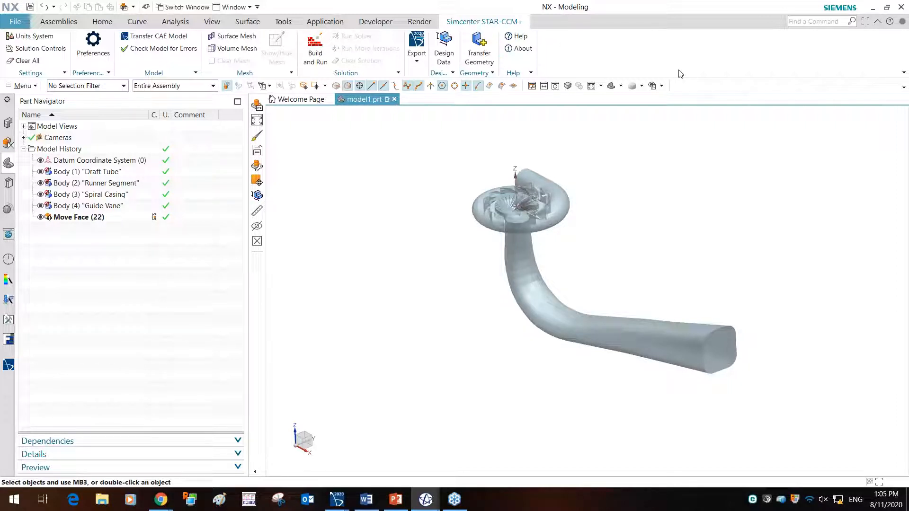
pyautogui.hotkey('alt', 'Tab')
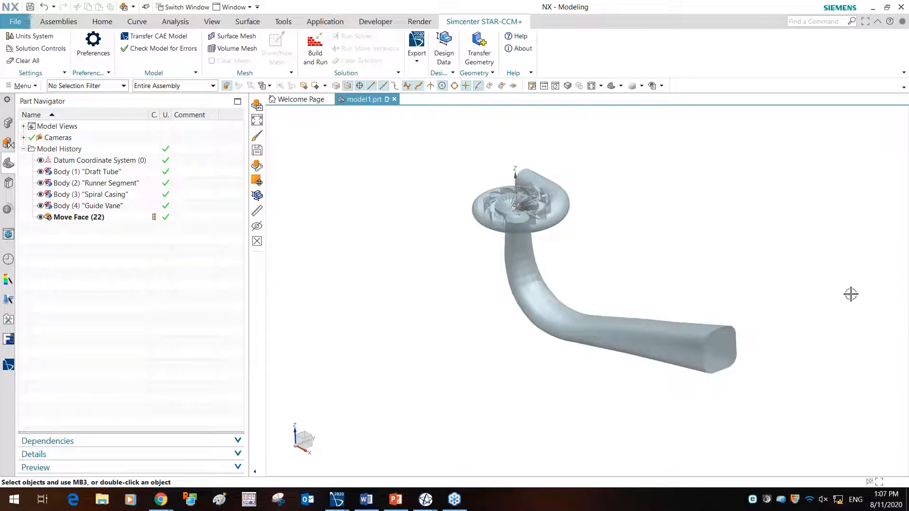
pyautogui.moveTo(748, 247)
pyautogui.mouseDown(button='middle')
pyautogui.moveTo(719, 230)
pyautogui.moveTo(744, 238)
pyautogui.mouseUp(button='middle')
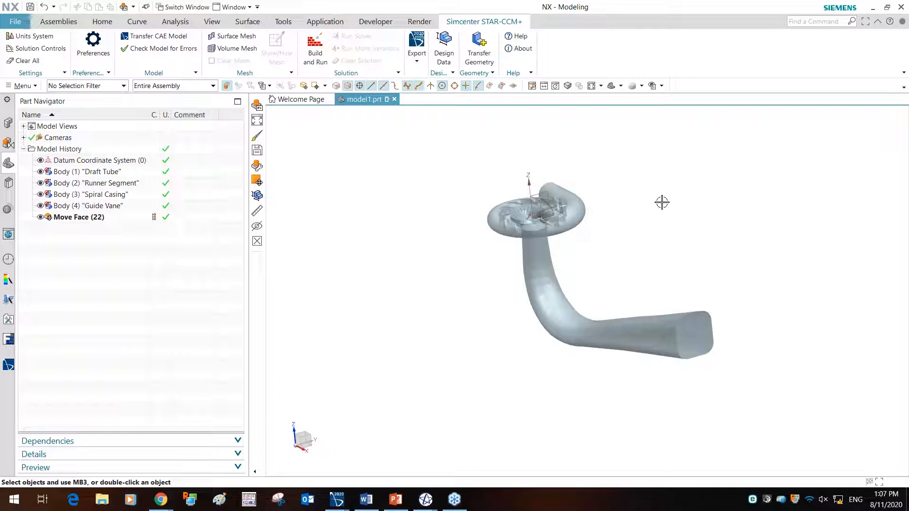
pyautogui.click(108, 217)
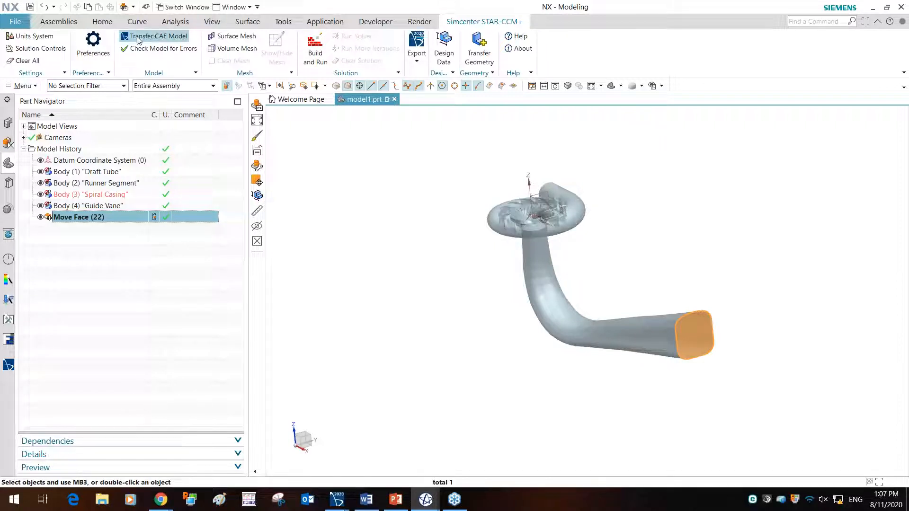
pyautogui.click(8, 364)
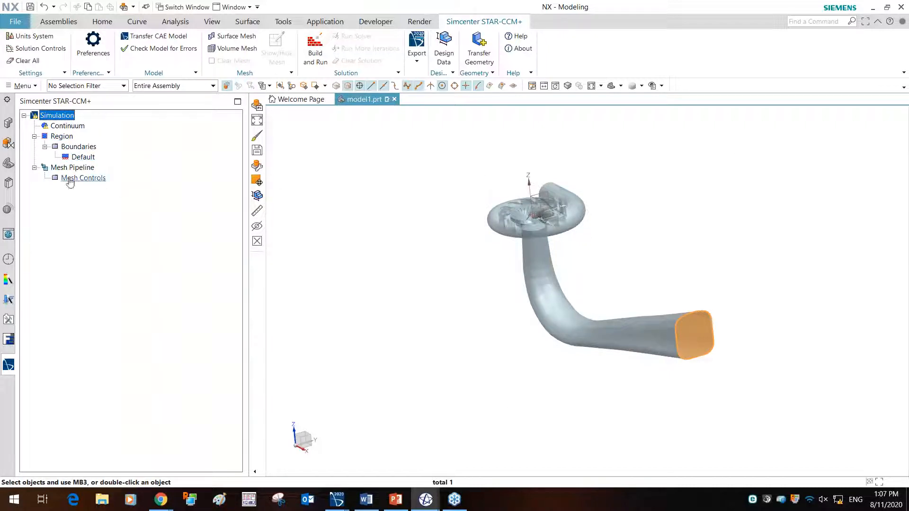
pyautogui.click(8, 123)
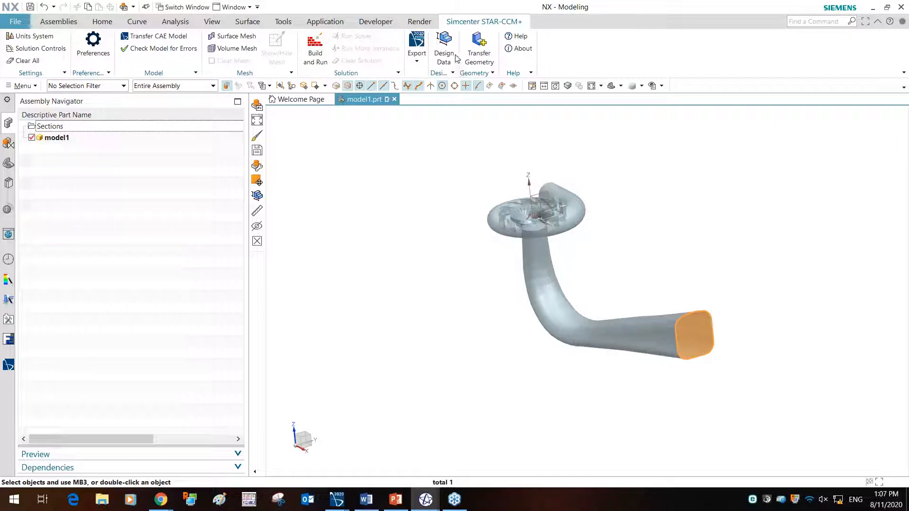
# Expose the Move Face displacement p0 as a CAD parameter in Design Data and transfer the geometry to STAR-CCM+
pyautogui.click(445, 45)
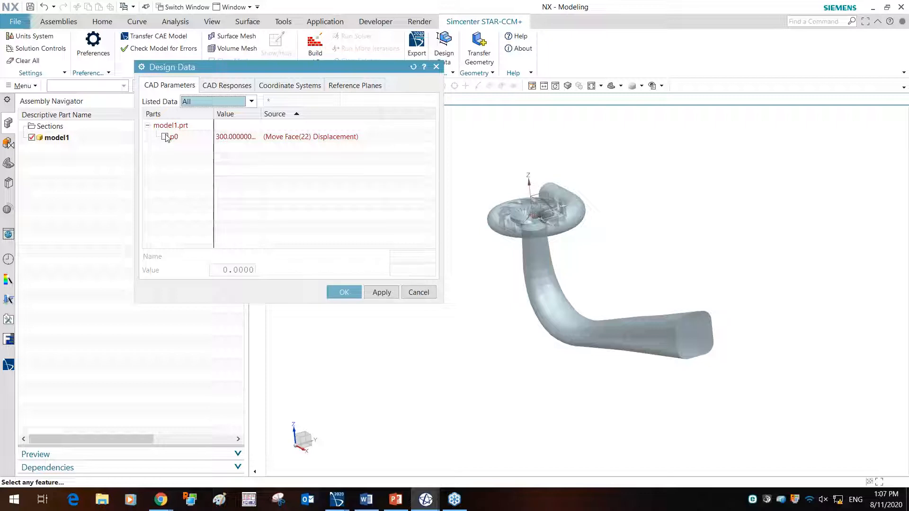
pyautogui.click(166, 137)
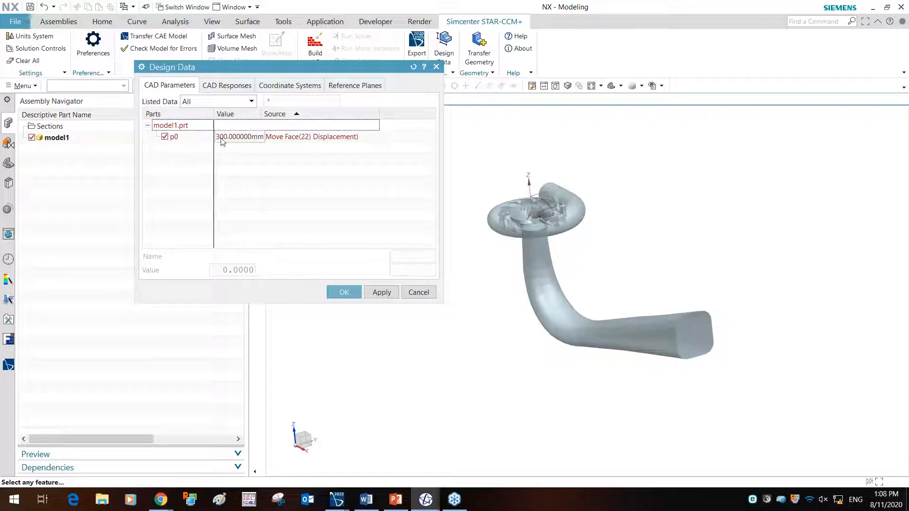
pyautogui.click(345, 292)
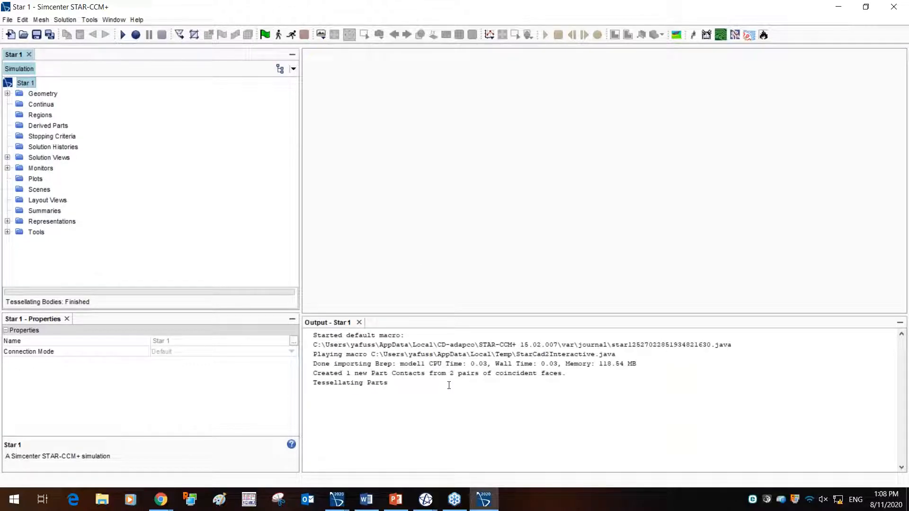
# Create a geometry scene of the transferred turbine and expand the Geometry node
pyautogui.click(322, 37)
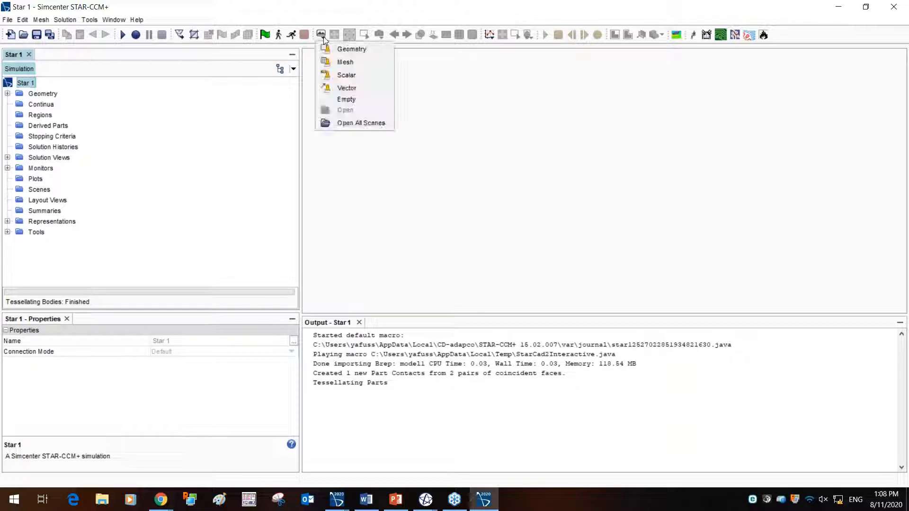
pyautogui.click(365, 52)
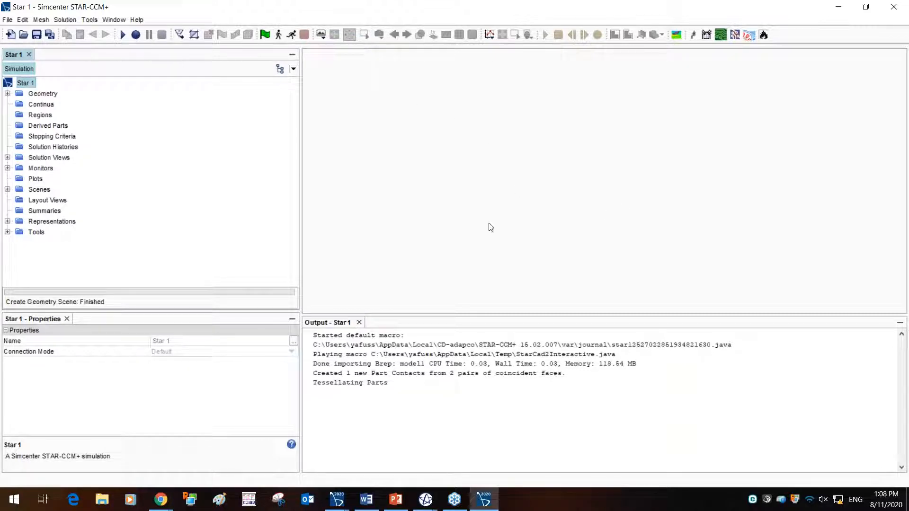
pyautogui.click(7, 94)
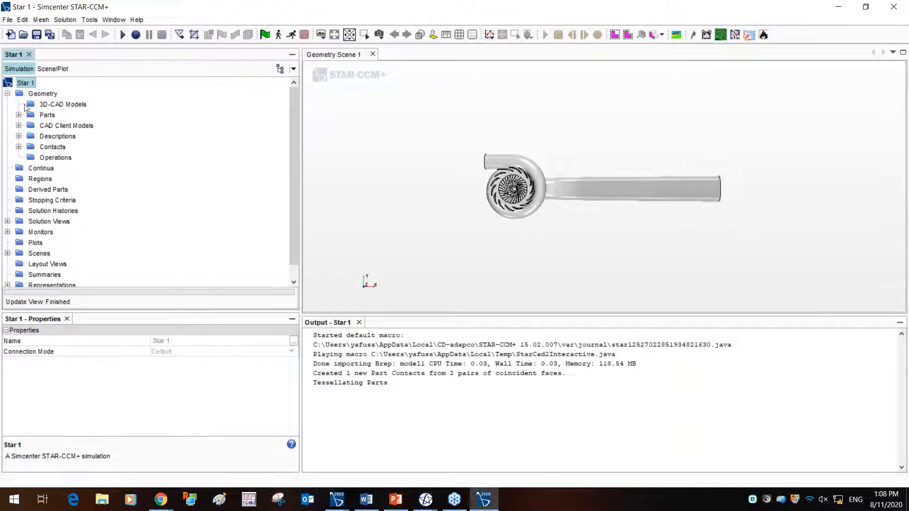
pyautogui.moveTo(595, 223); pyautogui.dragTo(591, 186)
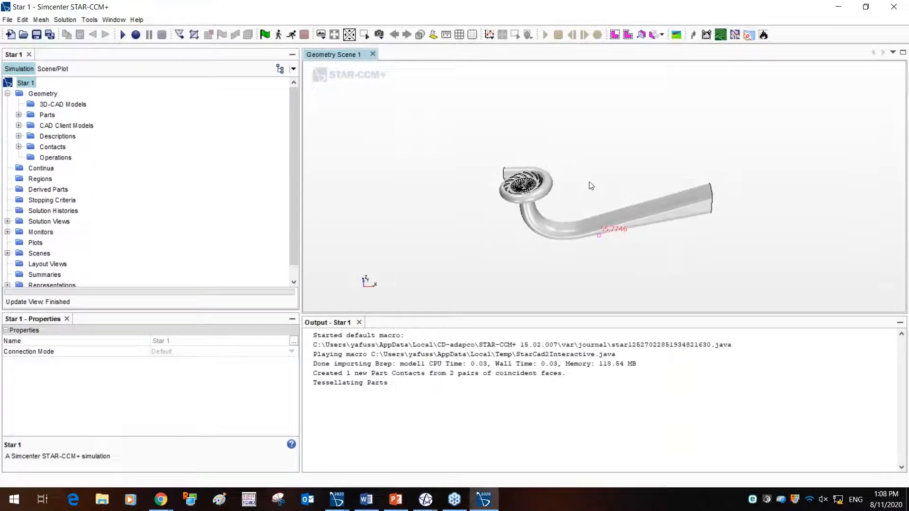
# Set the p0 CAD parameter of the model1.prt CAD client model to 700 mm
pyautogui.click(59, 127)
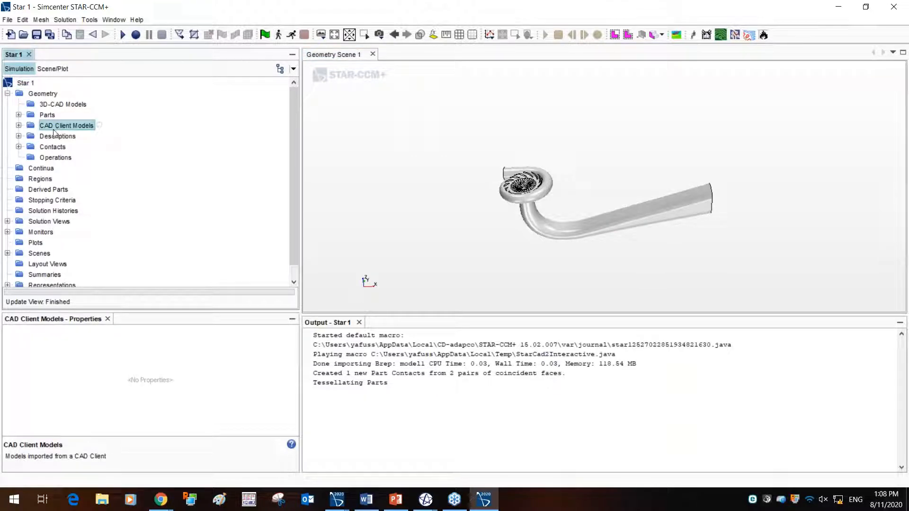
pyautogui.click(18, 126)
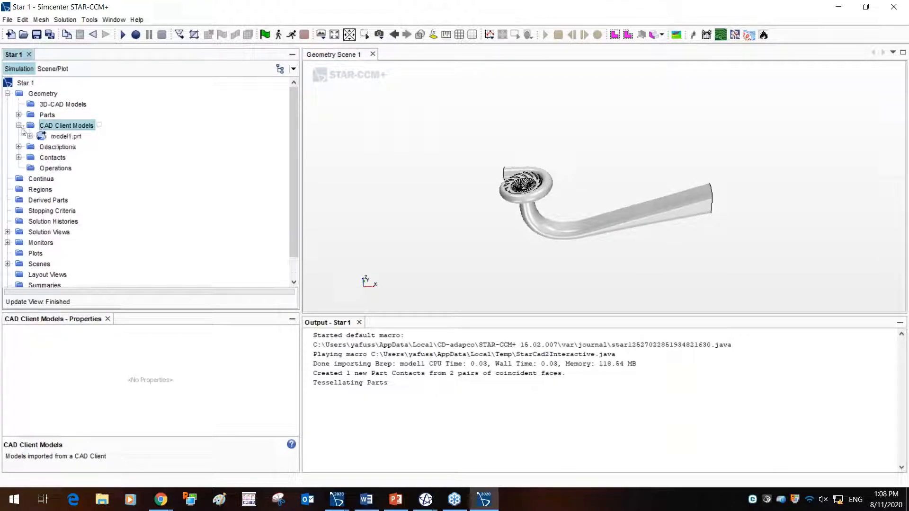
pyautogui.click(66, 137)
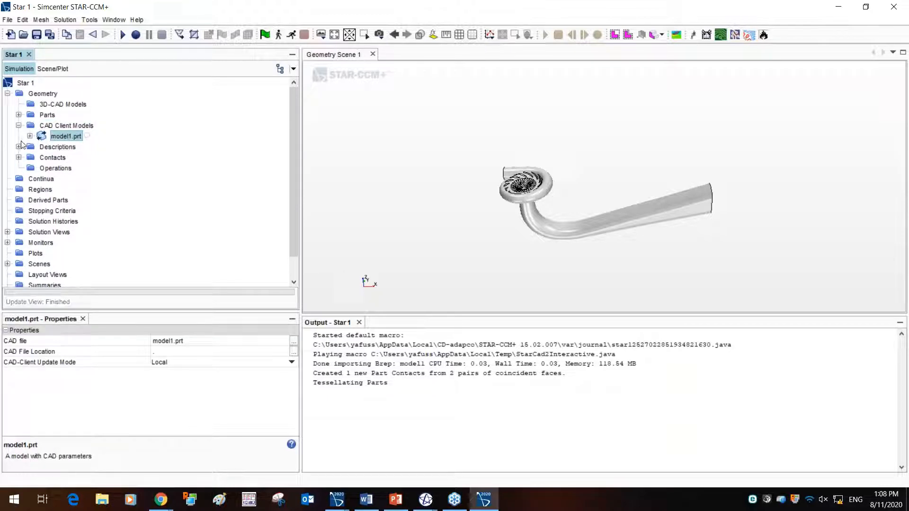
pyautogui.click(29, 136)
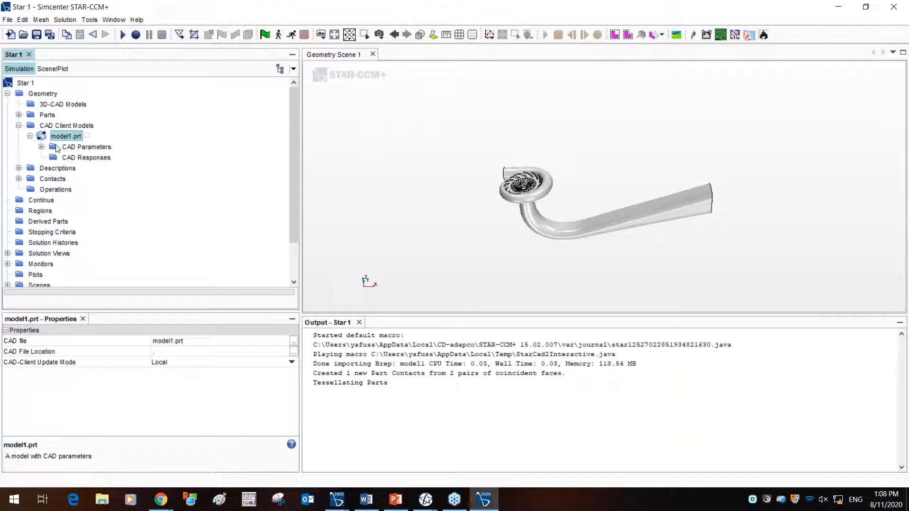
pyautogui.click(41, 147)
pyautogui.click(82, 159)
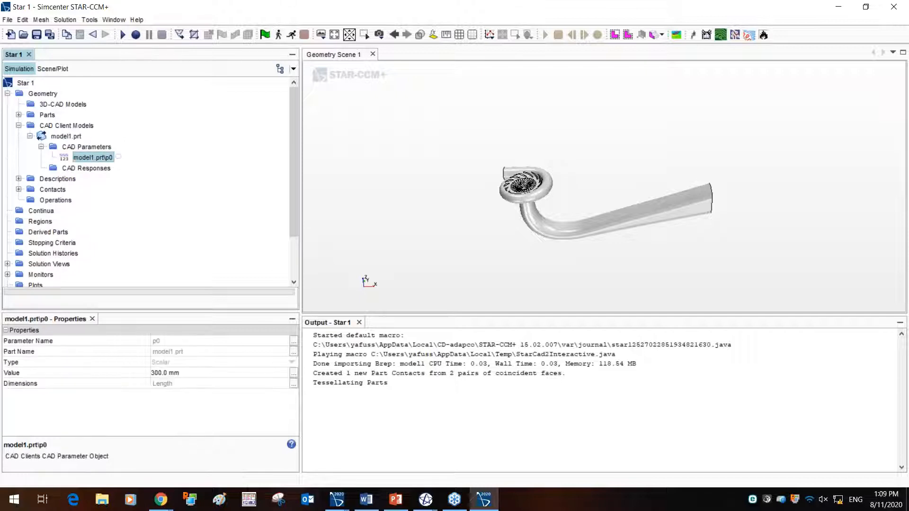
pyautogui.click(198, 373)
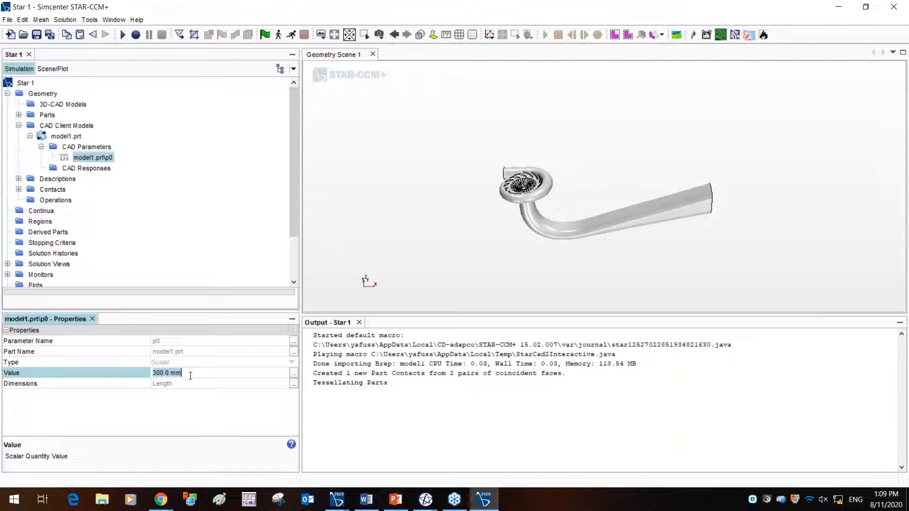
pyautogui.write('700')
pyautogui.press('Return')
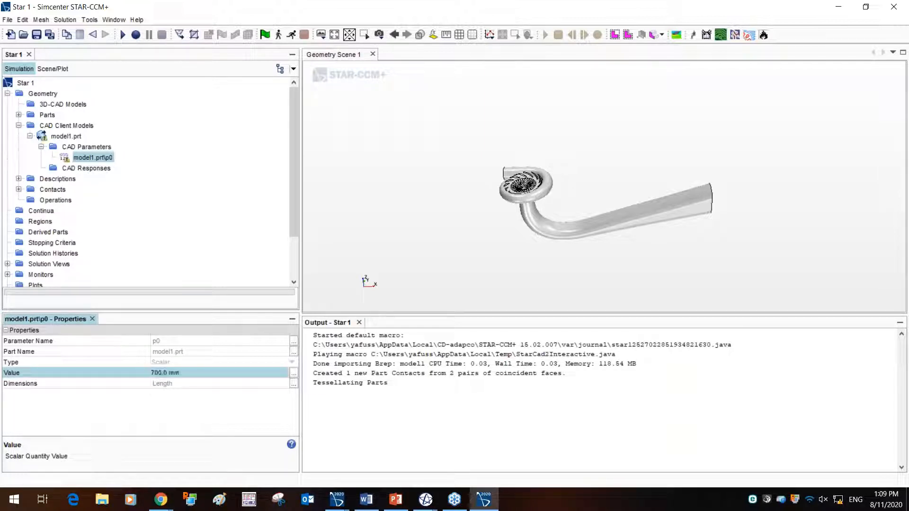
# Update the model1.prt CAD client model and switch to NX to inspect the draft tube outlet there
pyautogui.rightClick(76, 137)
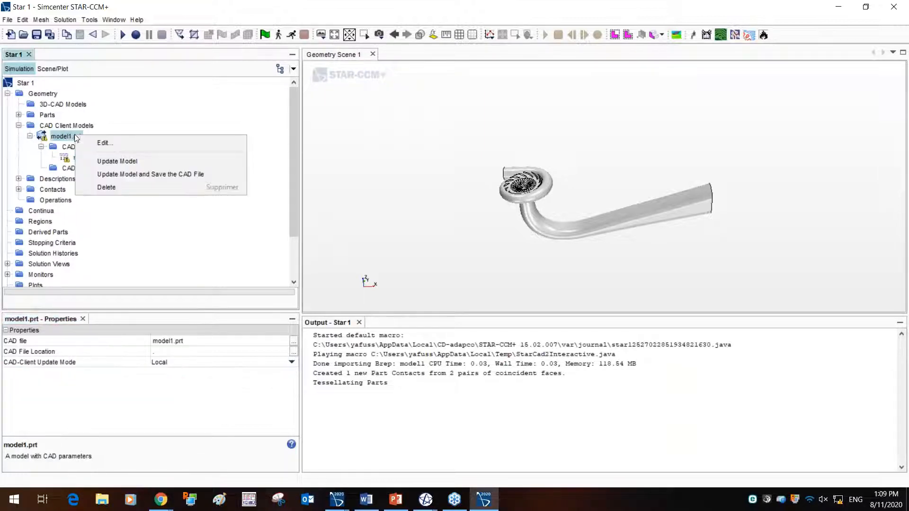
pyautogui.click(118, 162)
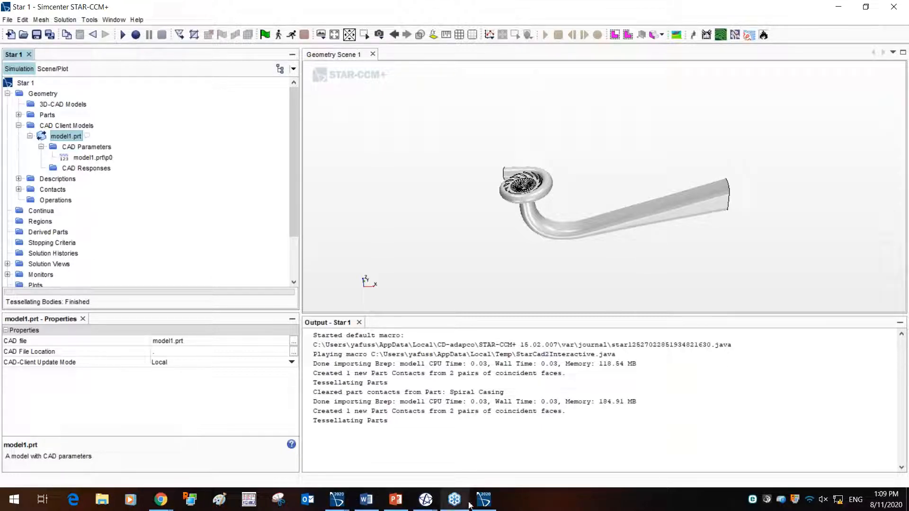
pyautogui.moveTo(425, 501)
pyautogui.click(457, 463)
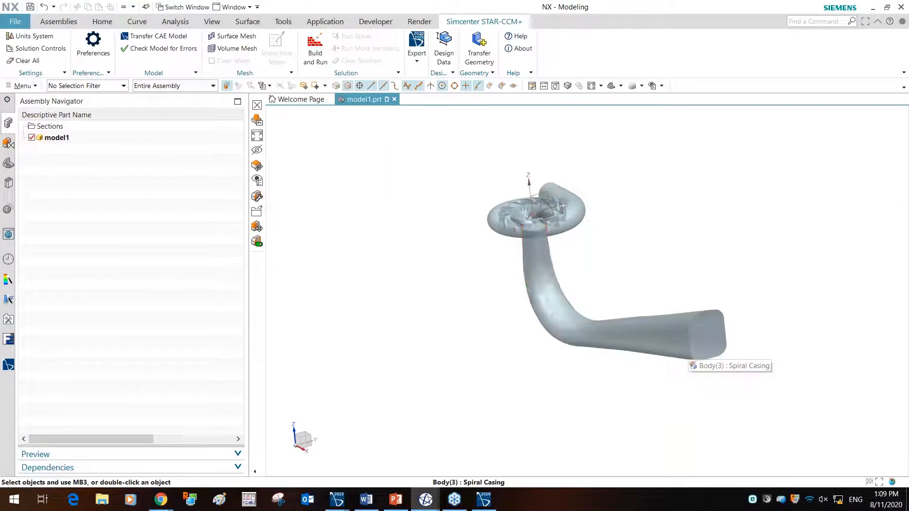
# Check the p0 expression in NX, close the expressions, and switch to the Francis_Segment_CAD simulation in STAR-CCM+
pyautogui.hotkey('ctrl', 'e')
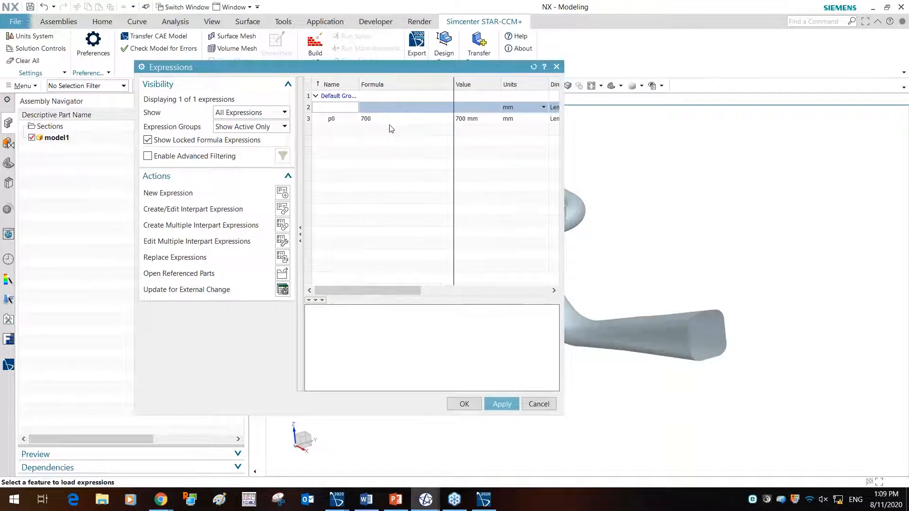
pyautogui.click(538, 405)
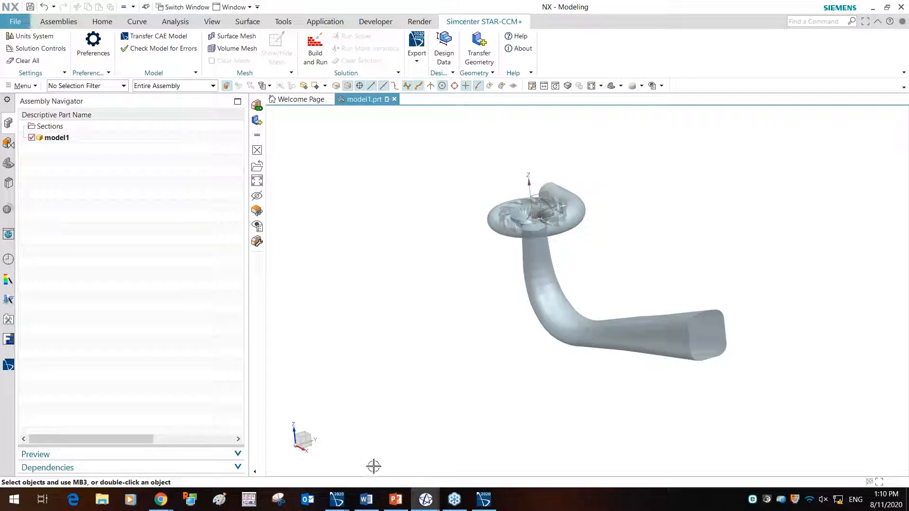
pyautogui.moveTo(347, 508)
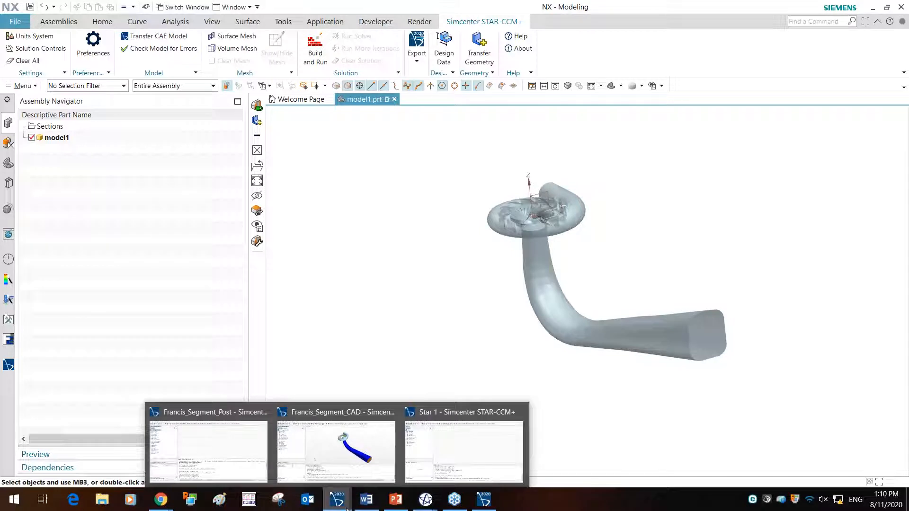
pyautogui.click(338, 457)
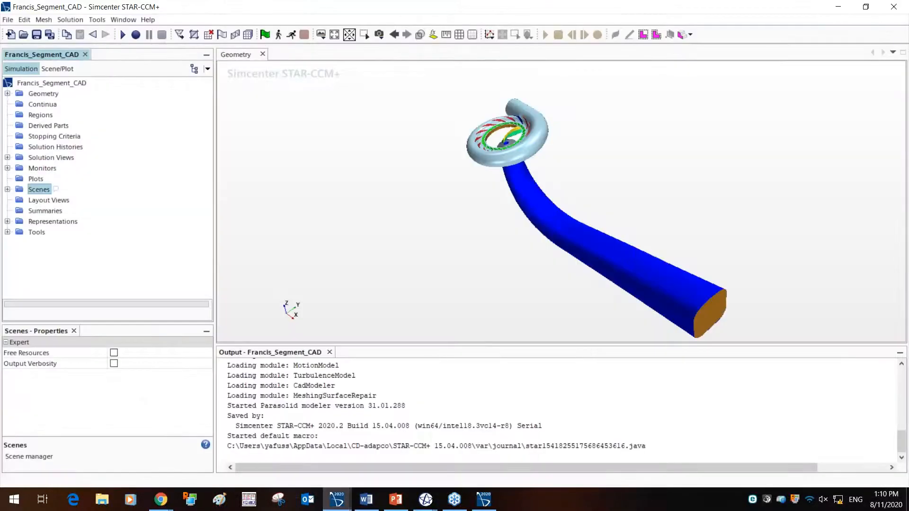
pyautogui.moveTo(464, 244); pyautogui.dragTo(472, 229)
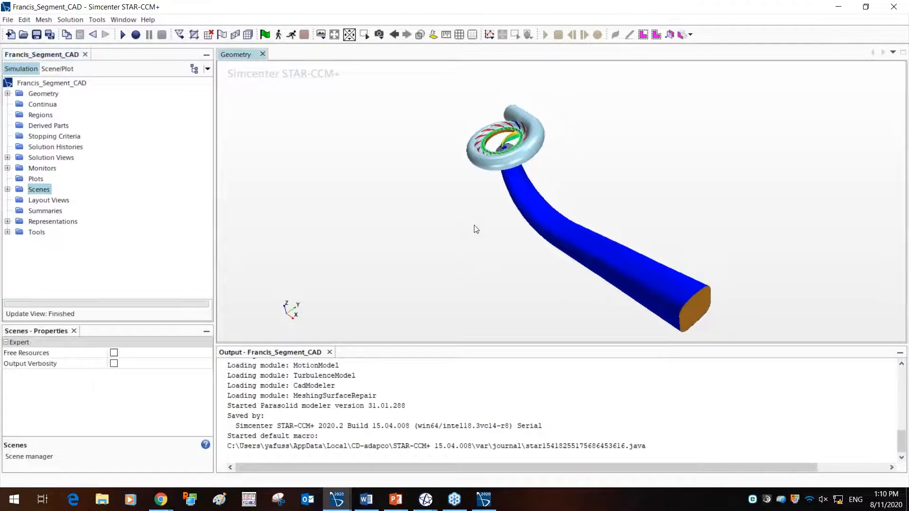
# Expand the 3D-CAD Models under Geometry and open 3D-CAD Model 1 for editing
pyautogui.click(7, 93)
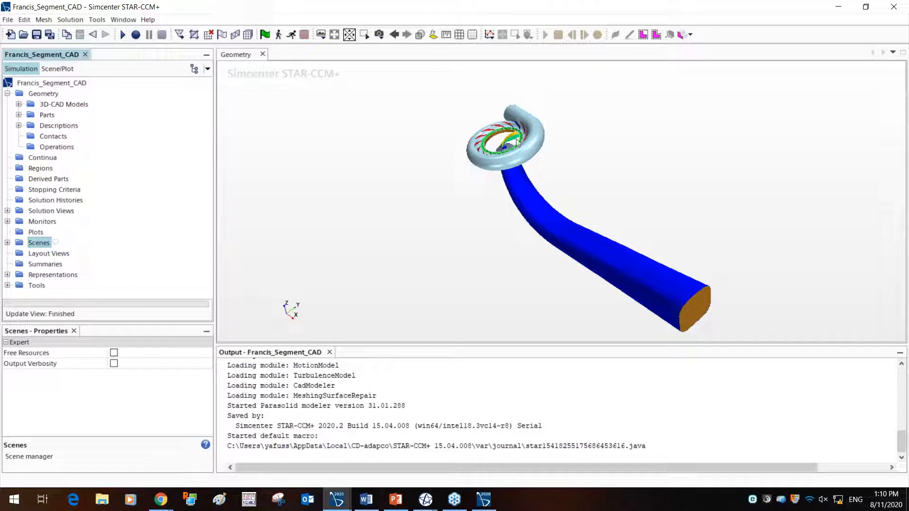
pyautogui.scroll(3, 611, 164)
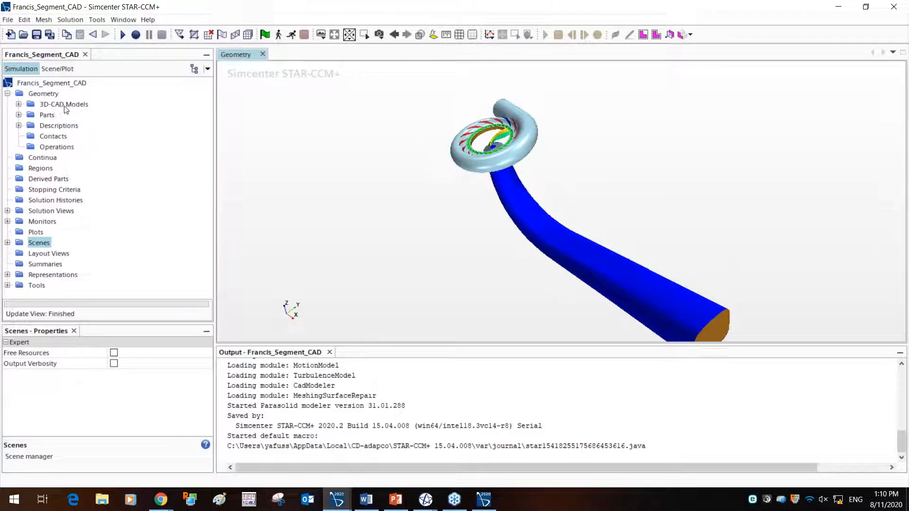
pyautogui.click(19, 105)
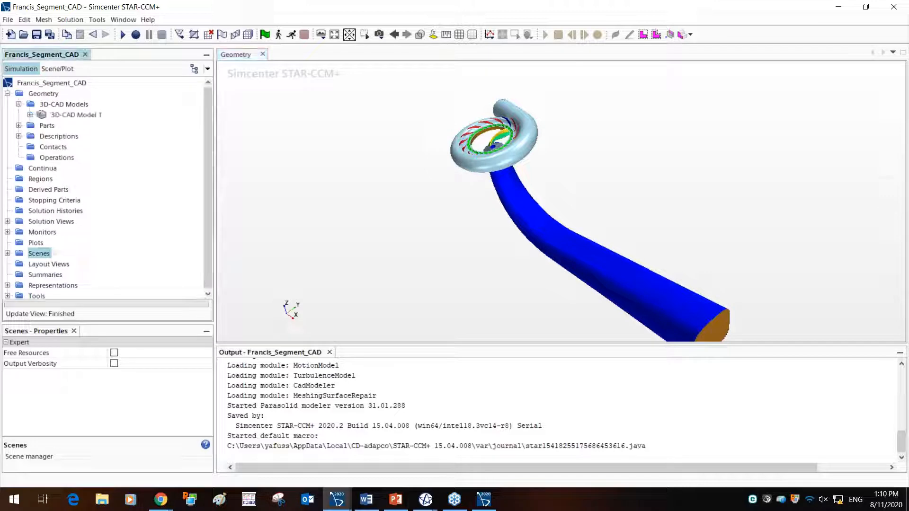
pyautogui.click(64, 115)
pyautogui.rightClick(64, 116)
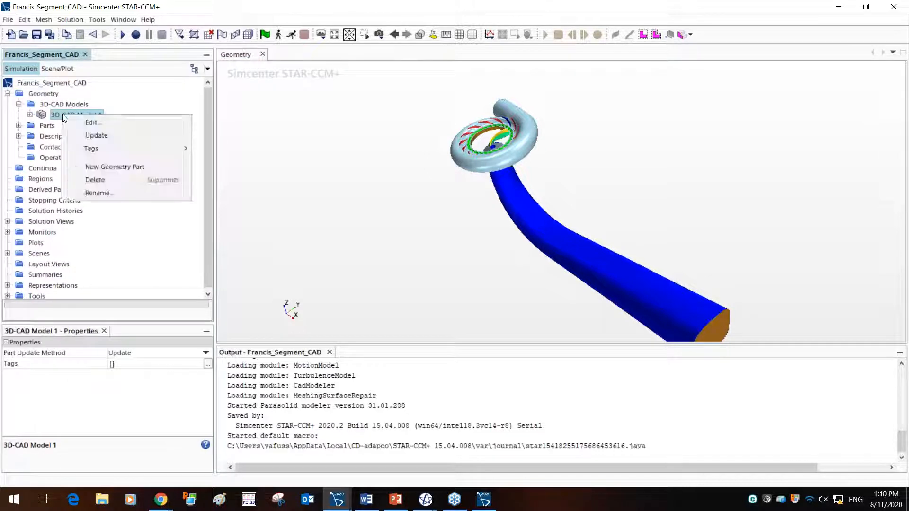
pyautogui.click(87, 124)
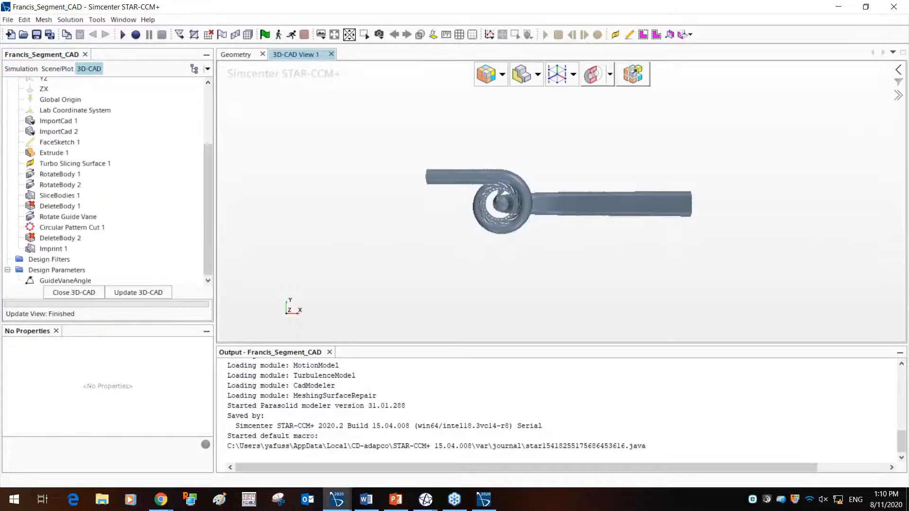
# Review the ImportCad 1, ImportCad 2, Extrude 1, Rotate Guide Vane and DeleteBody 1 features in the 3D-CAD model
pyautogui.scroll(2, 60, 160)
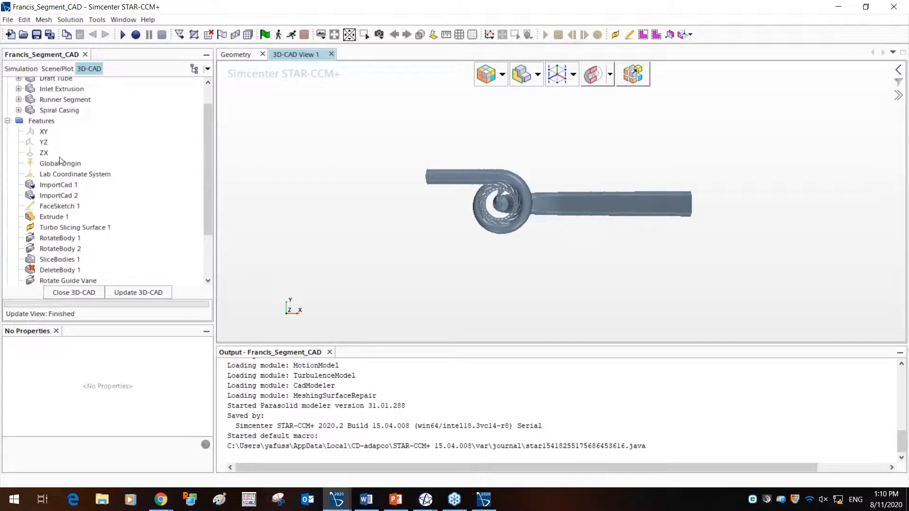
pyautogui.click(58, 186)
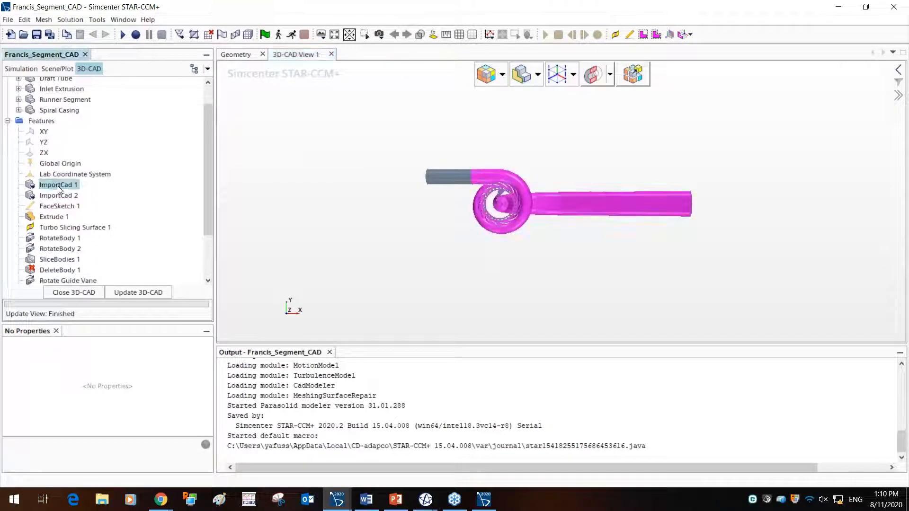
pyautogui.click(63, 197)
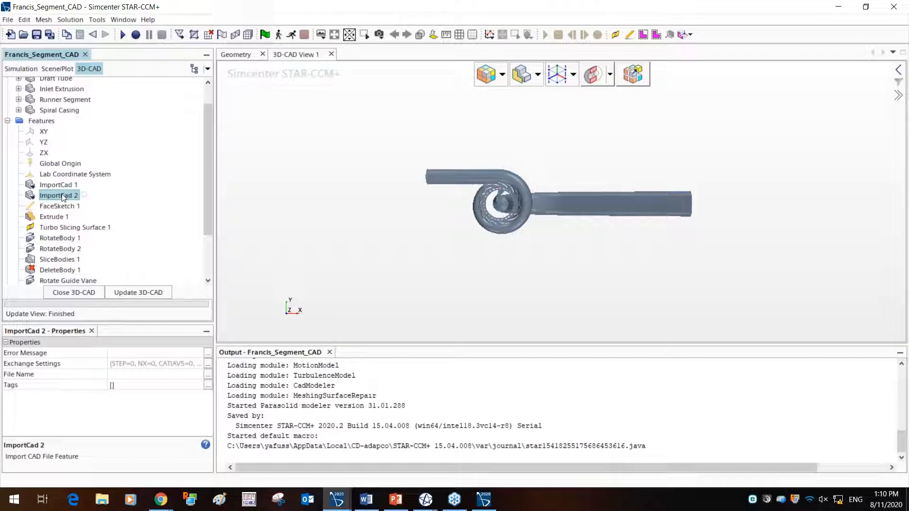
pyautogui.click(66, 218)
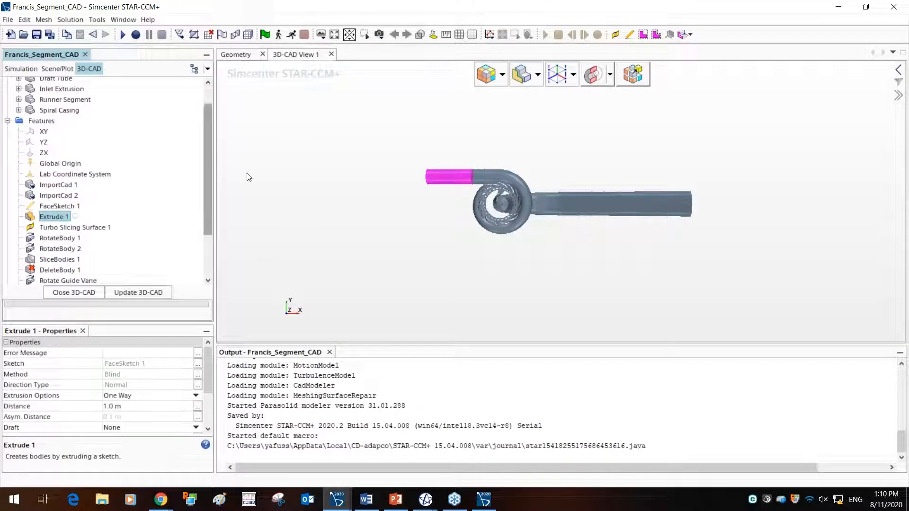
pyautogui.scroll(-1, 101, 222)
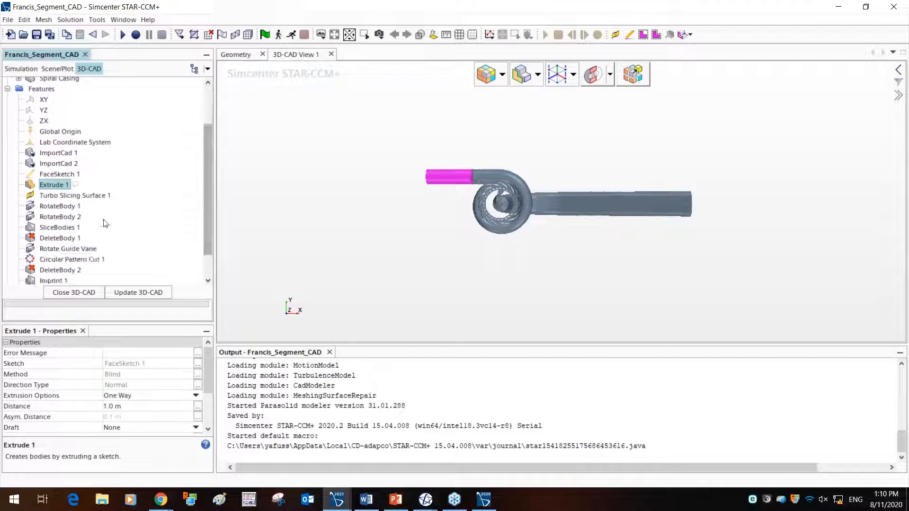
pyautogui.click(69, 248)
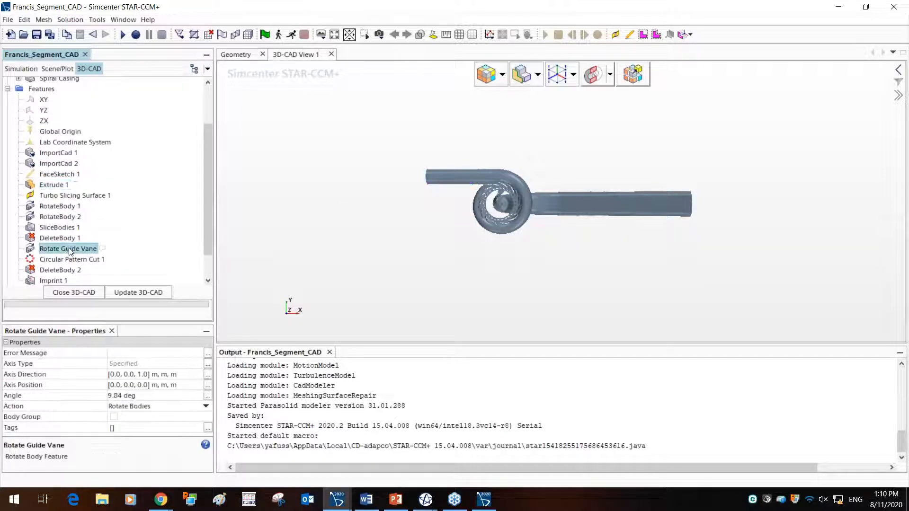
pyautogui.click(64, 240)
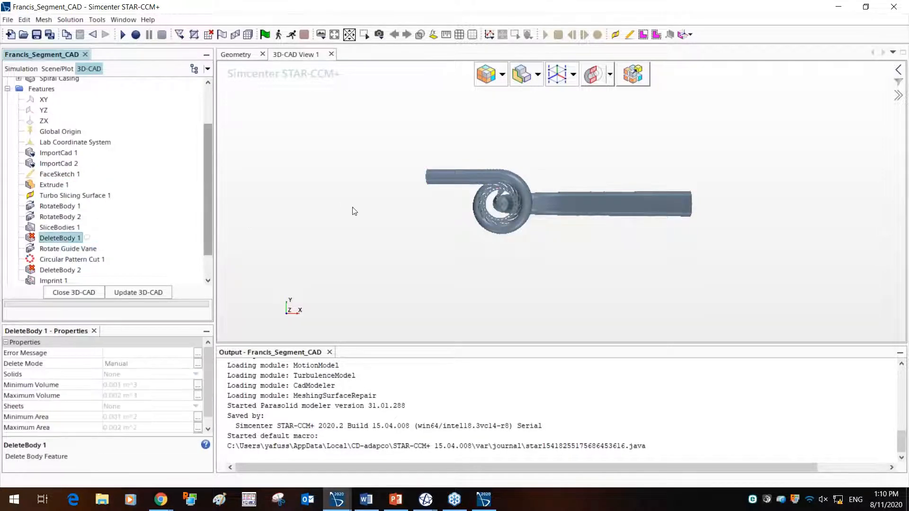
# Inspect the guide vane ring up close and highlight the Circular Pattern Cut 1 feature
pyautogui.scroll(5, 534, 246)
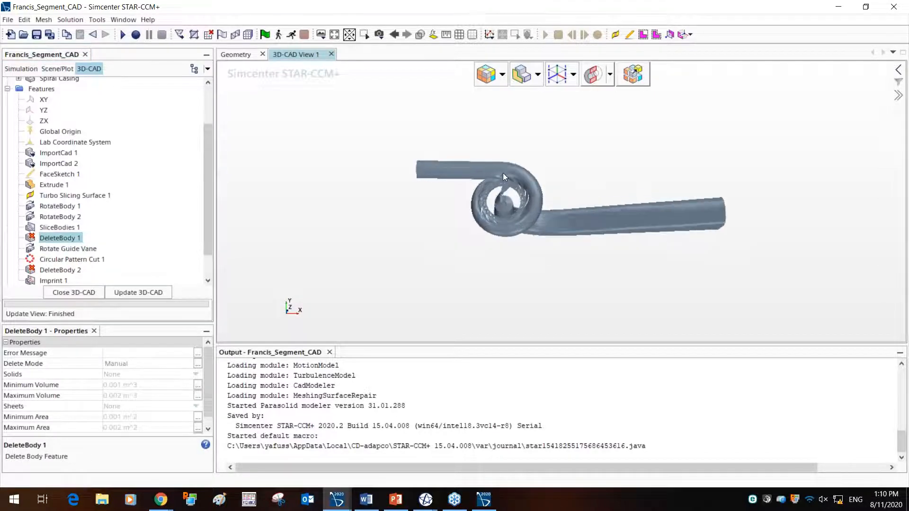
pyautogui.scroll(2, 506, 196)
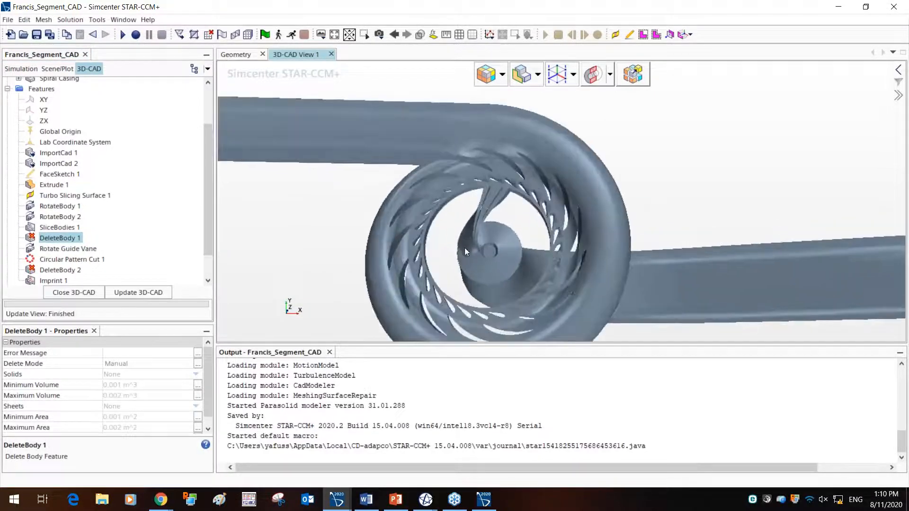
pyautogui.click(67, 261)
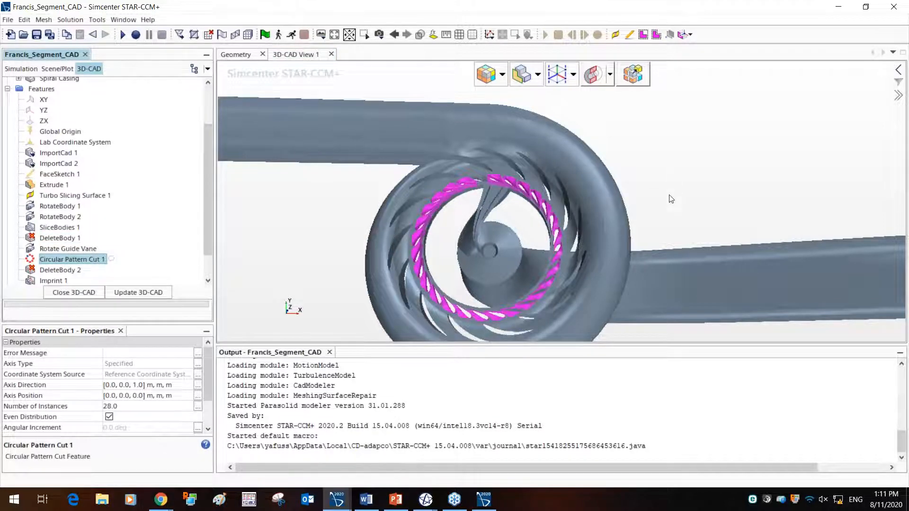
pyautogui.scroll(-2, 671, 202)
pyautogui.scroll(-1, 127, 247)
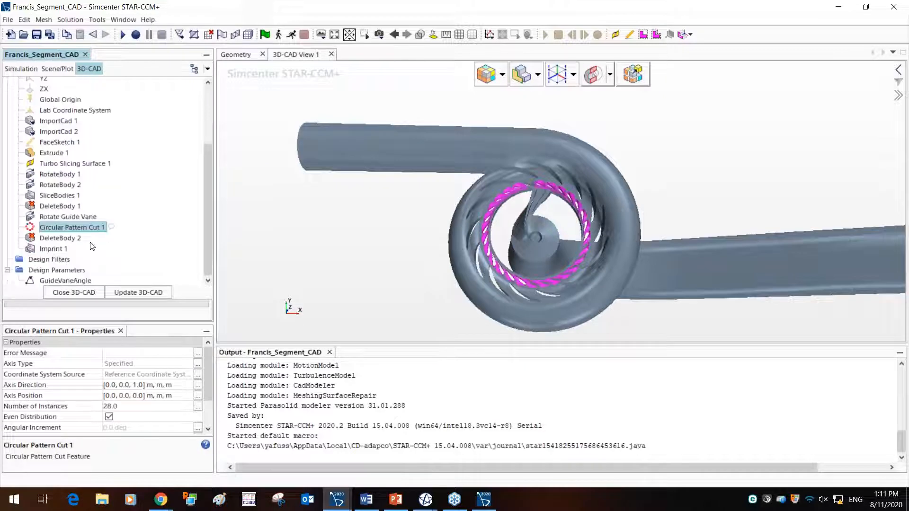
# Compare the Rotate Guide Vane feature's properties with those of the GuideVaneAngle design parameter
pyautogui.click(72, 216)
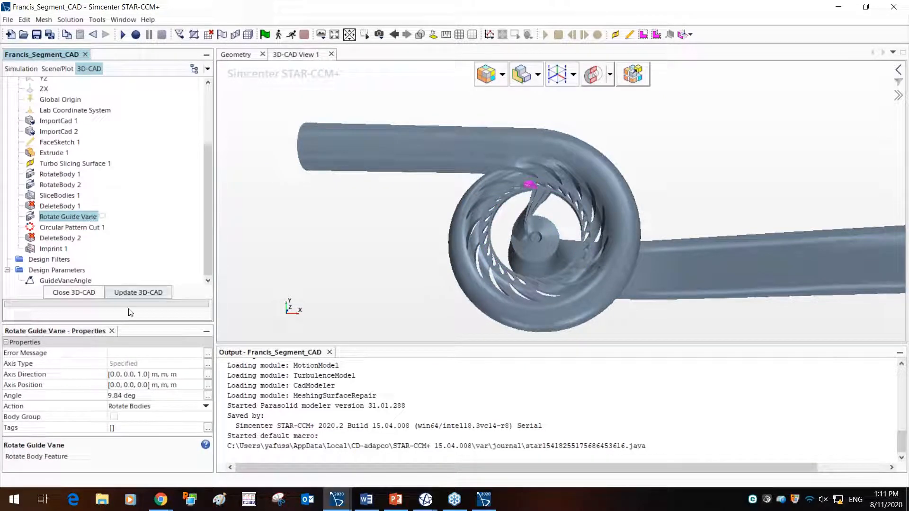
pyautogui.click(75, 282)
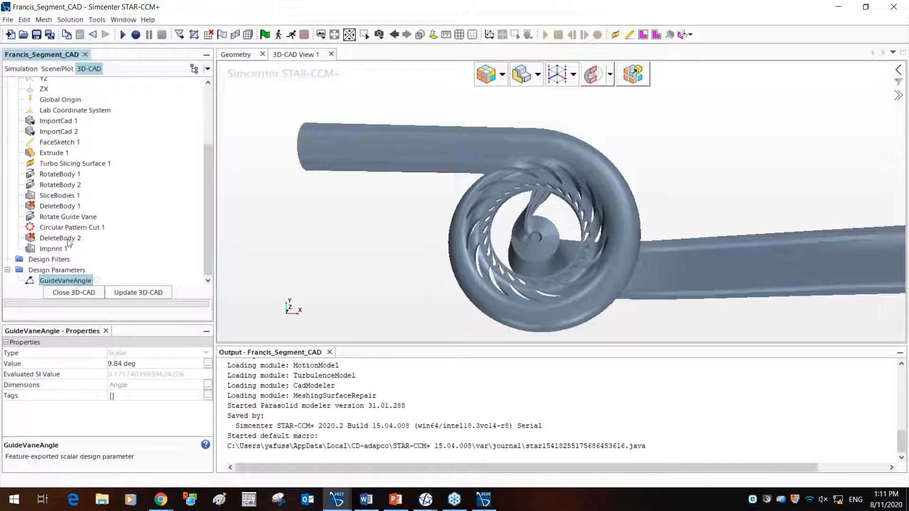
# Open the Rotate Guide Vane feature's definition to examine its body, axis and angle settings, and close it unchanged
pyautogui.click(63, 217)
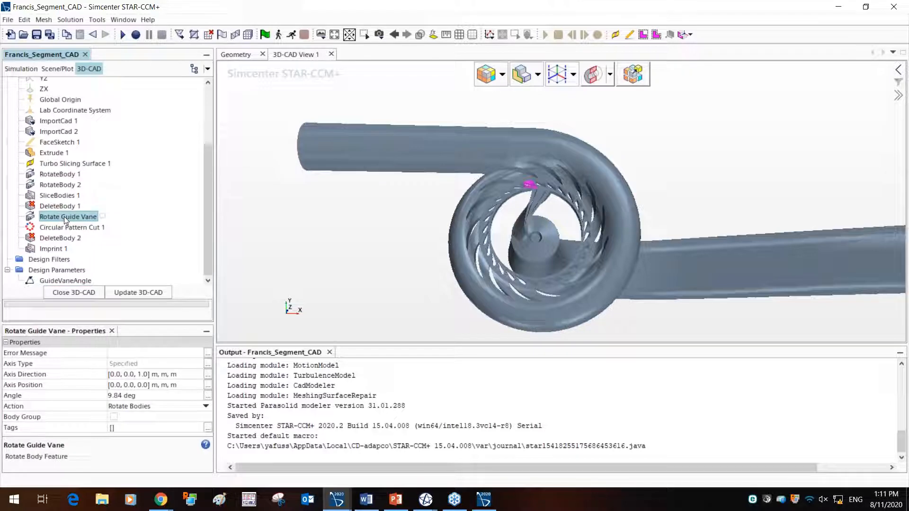
pyautogui.rightClick(64, 218)
pyautogui.click(100, 238)
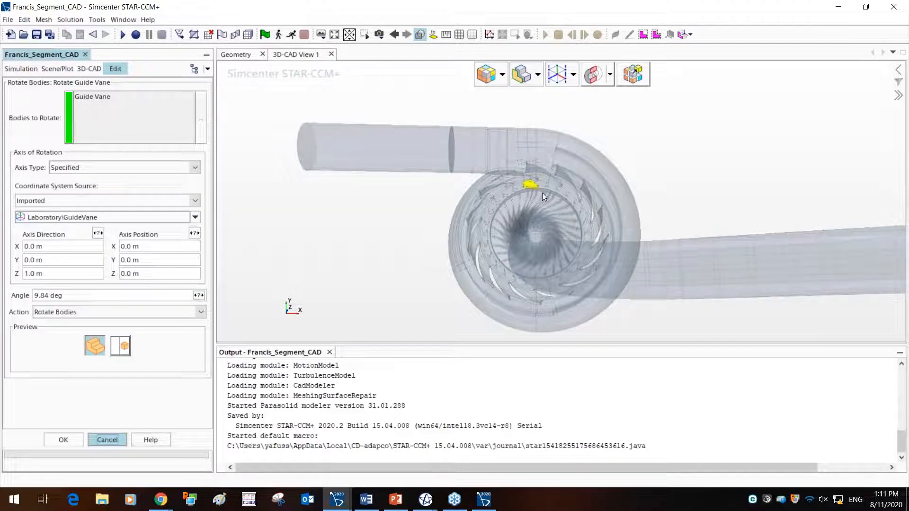
pyautogui.press('Return')
pyautogui.scroll(-3, 135, 262)
pyautogui.scroll(-2, 135, 262)
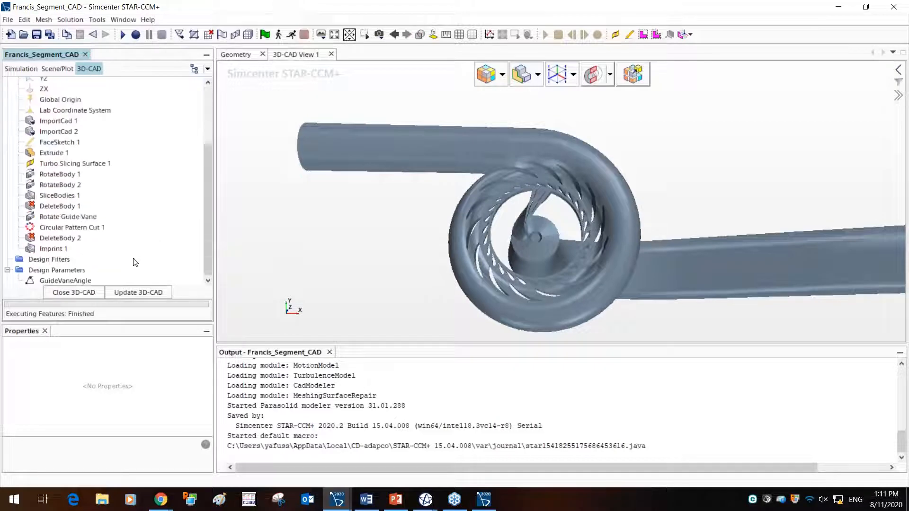
# Examine the GuideVaneAngle design parameter and the turbine model, and close the 3D-CAD session
pyautogui.click(85, 280)
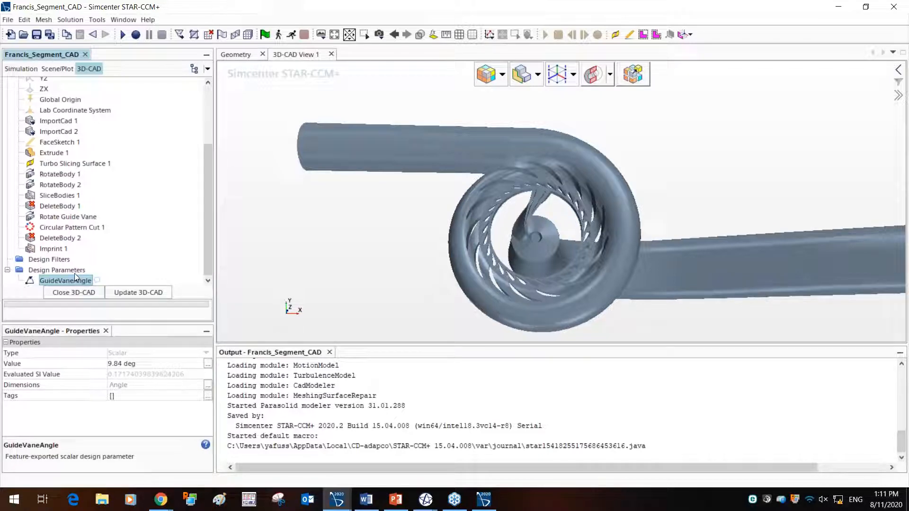
pyautogui.moveTo(752, 219); pyautogui.dragTo(735, 168)
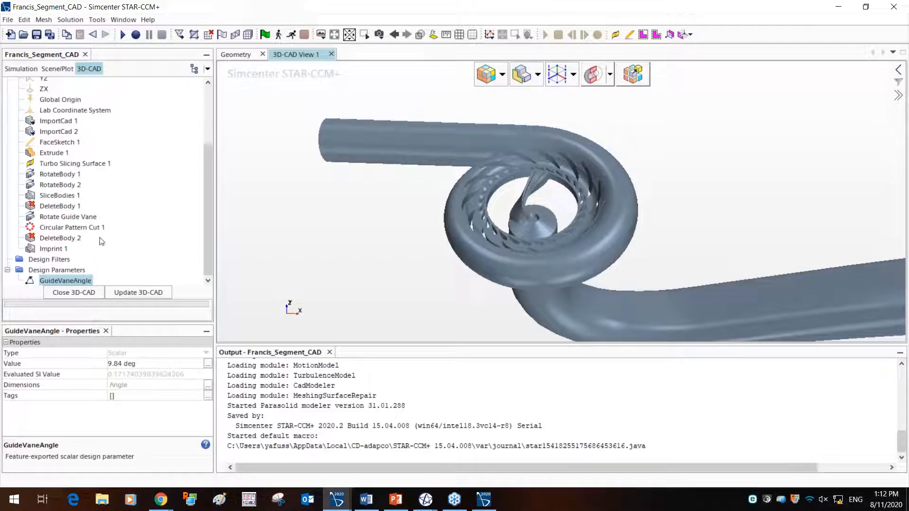
pyautogui.click(93, 292)
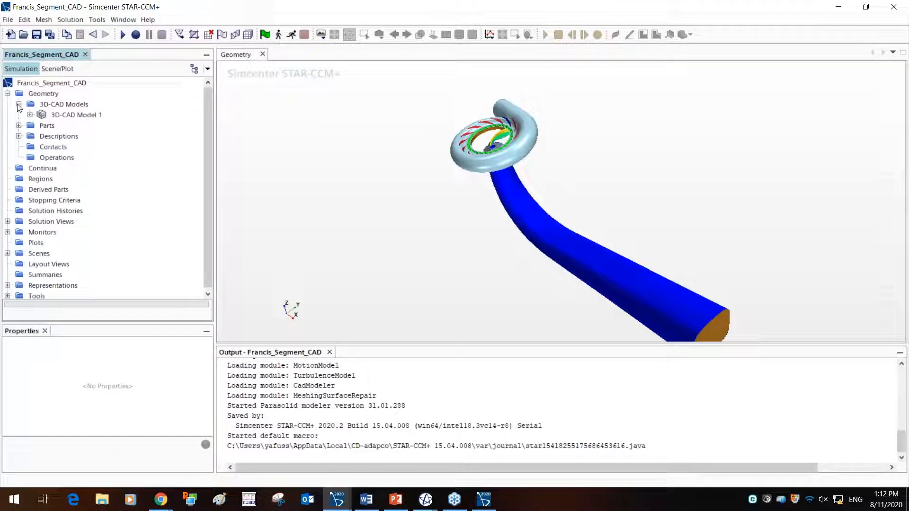
# Expand the geometry Parts, highlight the Draft Tube part and review its available commands, and select the mesh Operations node
pyautogui.click(19, 104)
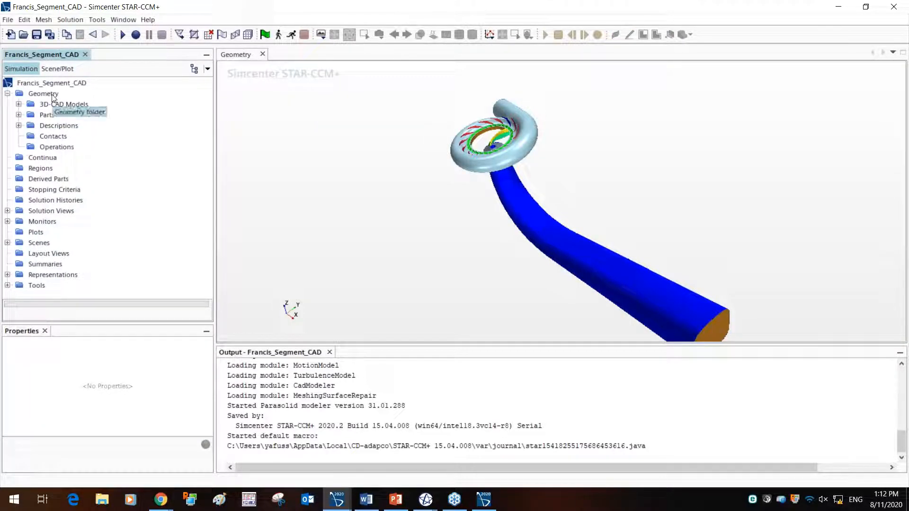
pyautogui.click(58, 147)
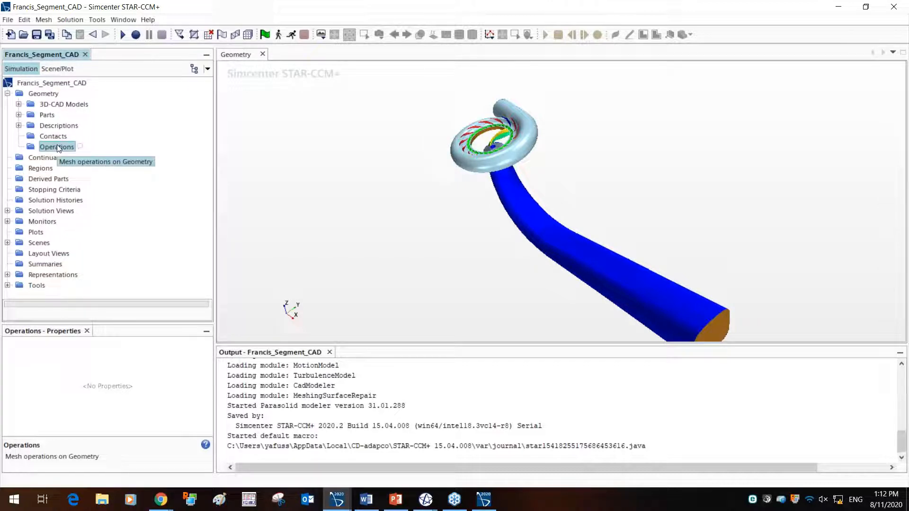
pyautogui.click(18, 115)
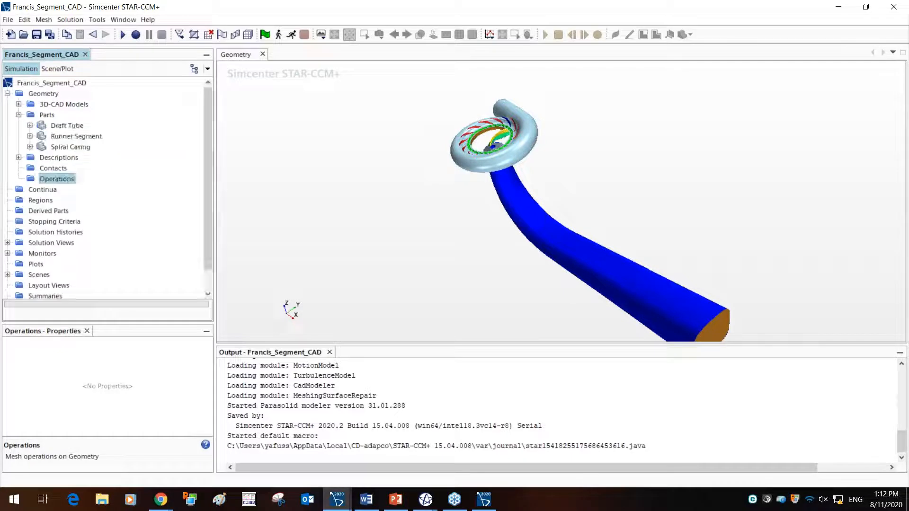
pyautogui.click(73, 125)
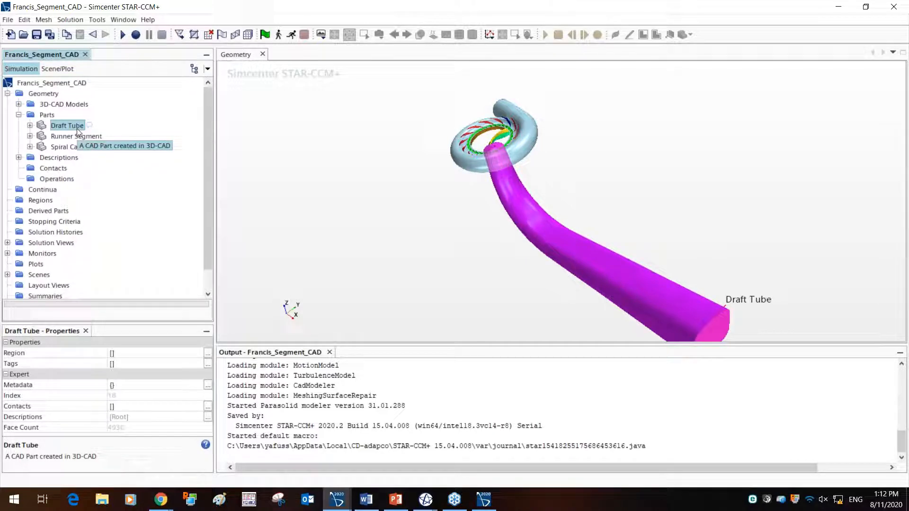
pyautogui.rightClick(76, 129)
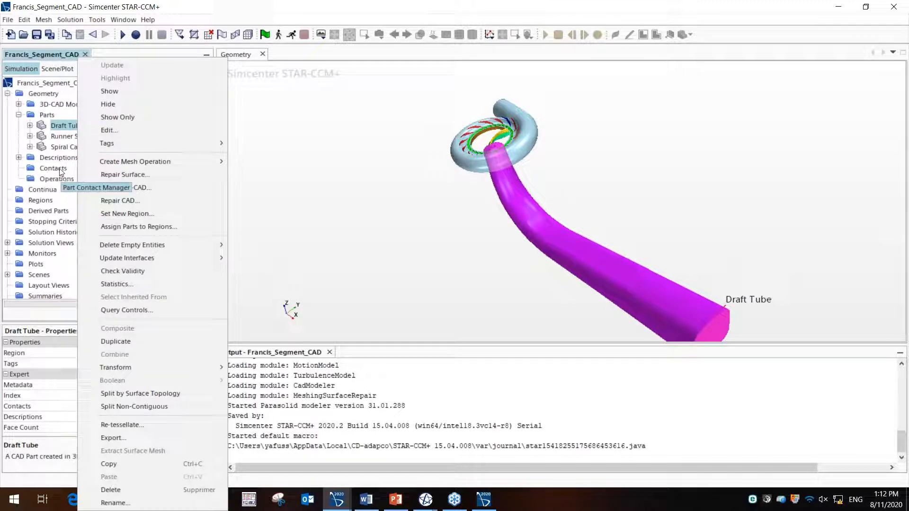
pyautogui.click(53, 182)
pyautogui.click(56, 183)
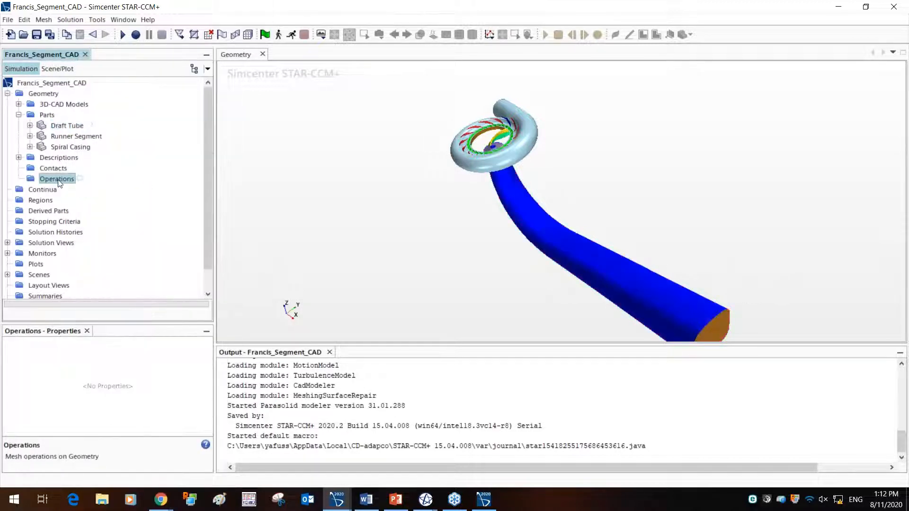
# Start a Boolean Imprint mesh operation with the Draft Tube, Runner Segment and Spiral Casing as input parts
pyautogui.rightClick(61, 183)
pyautogui.moveTo(72, 188)
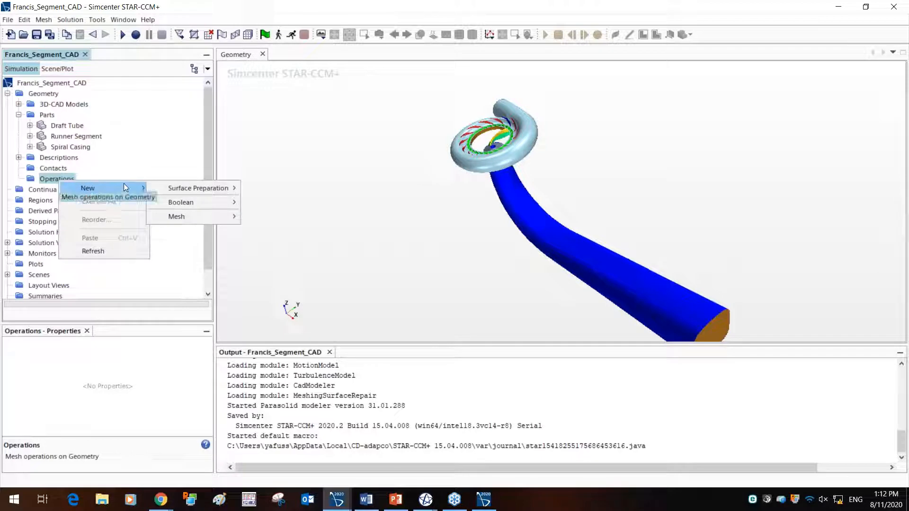
pyautogui.moveTo(164, 191)
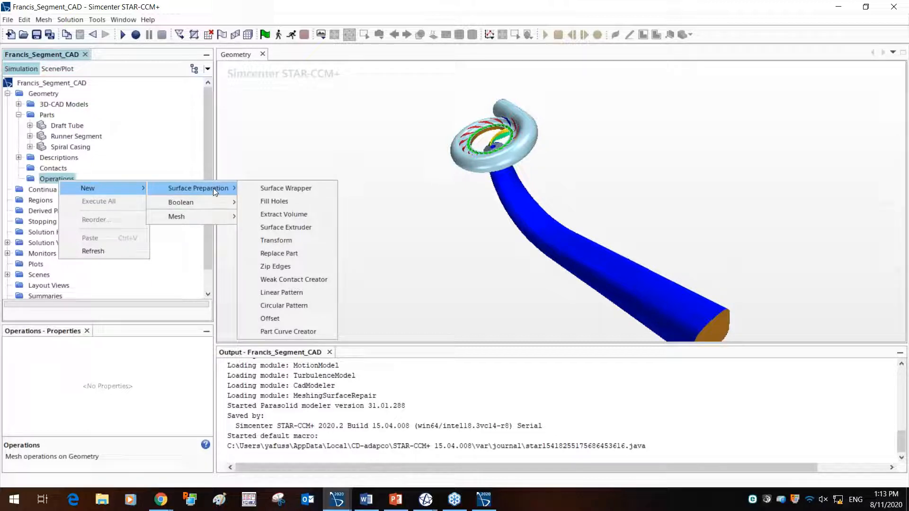
pyautogui.moveTo(214, 203)
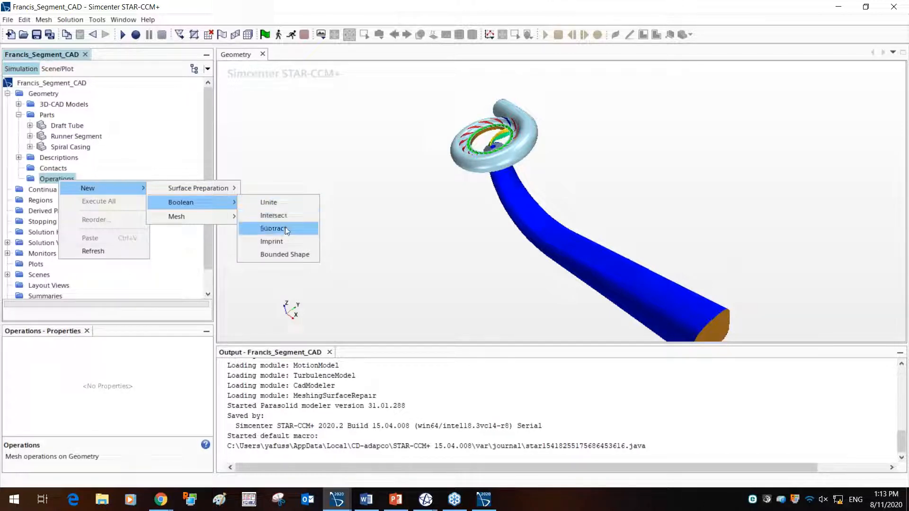
pyautogui.click(291, 241)
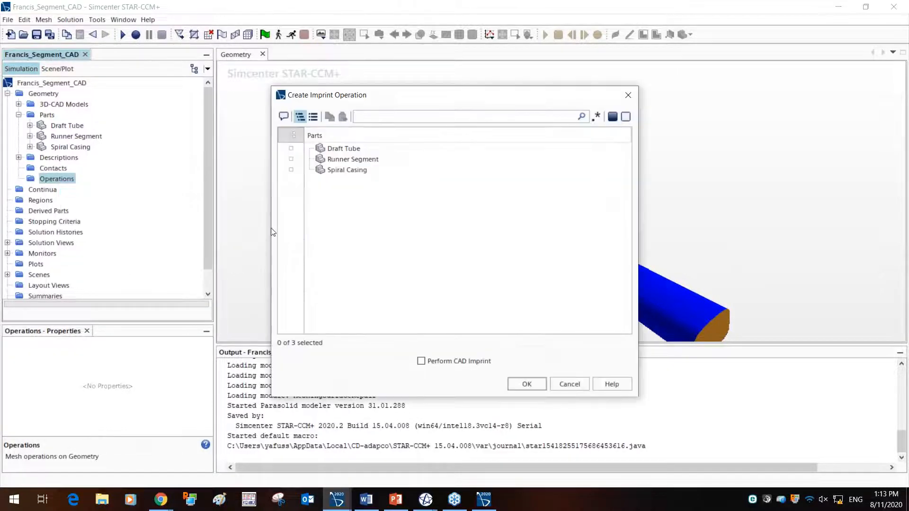
pyautogui.click(305, 150)
pyautogui.click(304, 159)
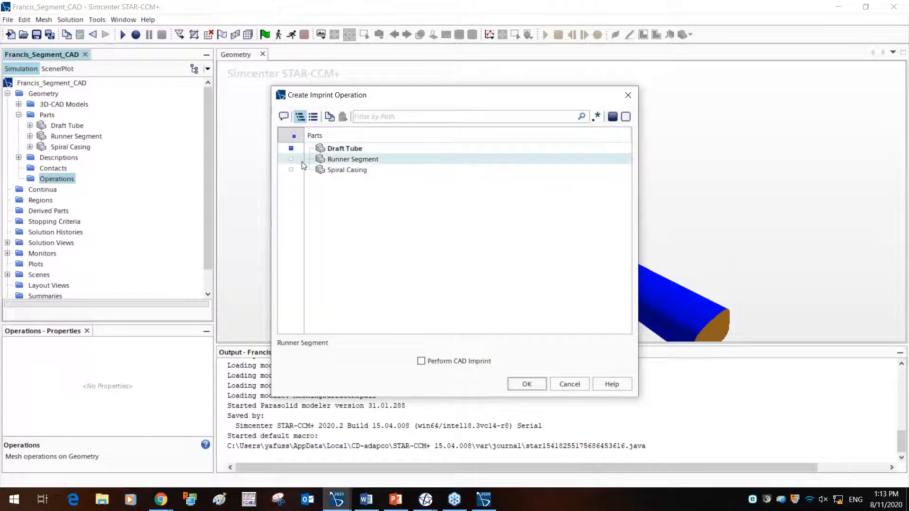
pyautogui.click(291, 169)
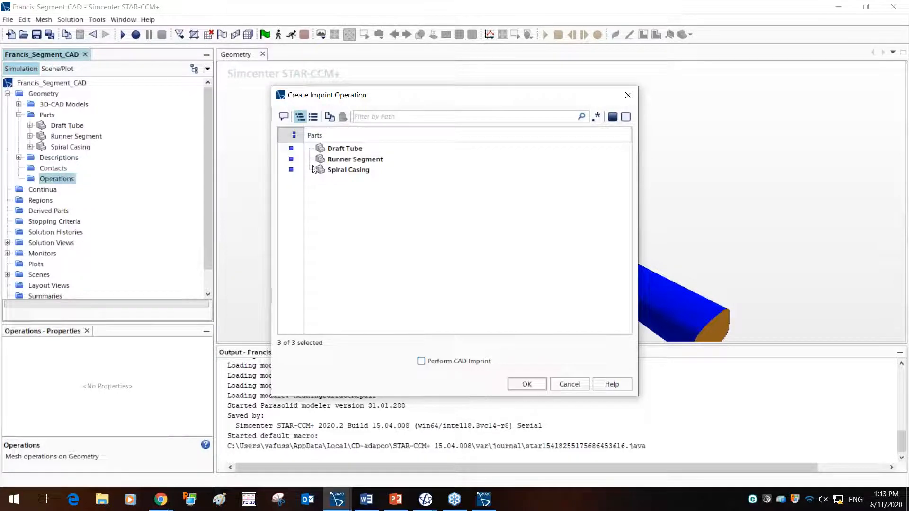
# Turn on Perform CAD Imprint, create the imprint operation and execute it
pyautogui.moveTo(407, 99); pyautogui.dragTo(766, 87)
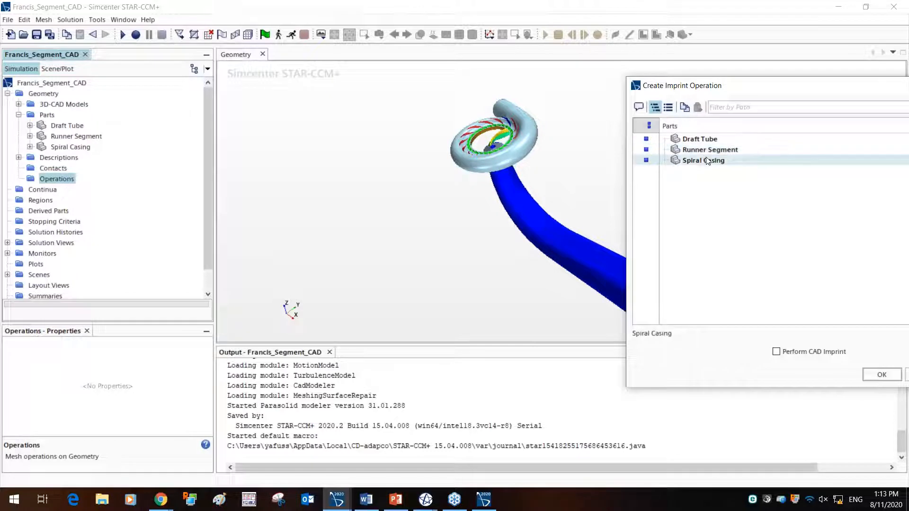
pyautogui.click(777, 354)
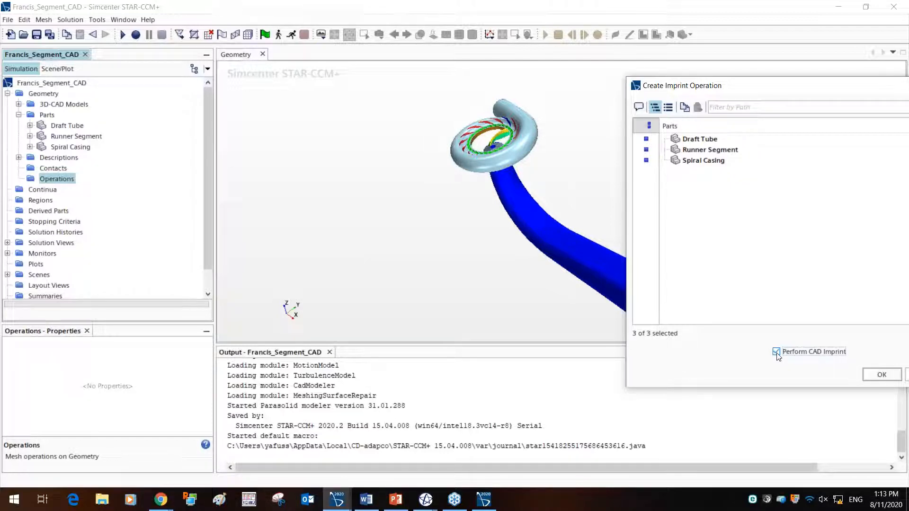
pyautogui.click(892, 374)
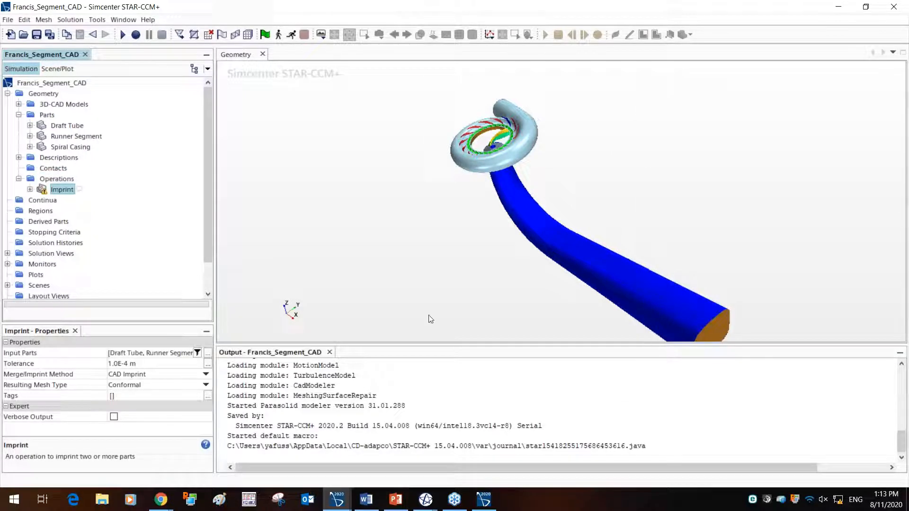
pyautogui.rightClick(61, 190)
pyautogui.click(93, 200)
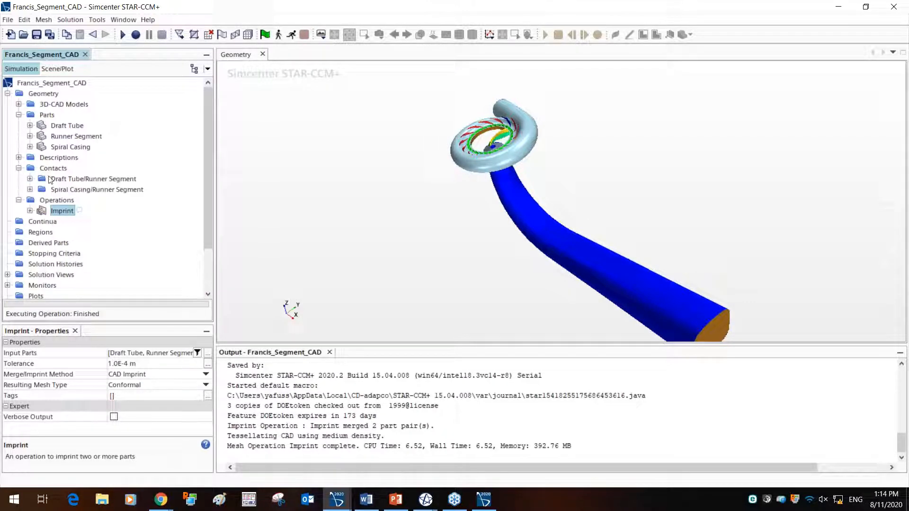
# Examine the Draft Tube/Runner Segment and Spiral Casing/Runner Segment contacts, highlighting each interface in the geometry scene, and collapse the contacts
pyautogui.click(30, 179)
pyautogui.click(75, 189)
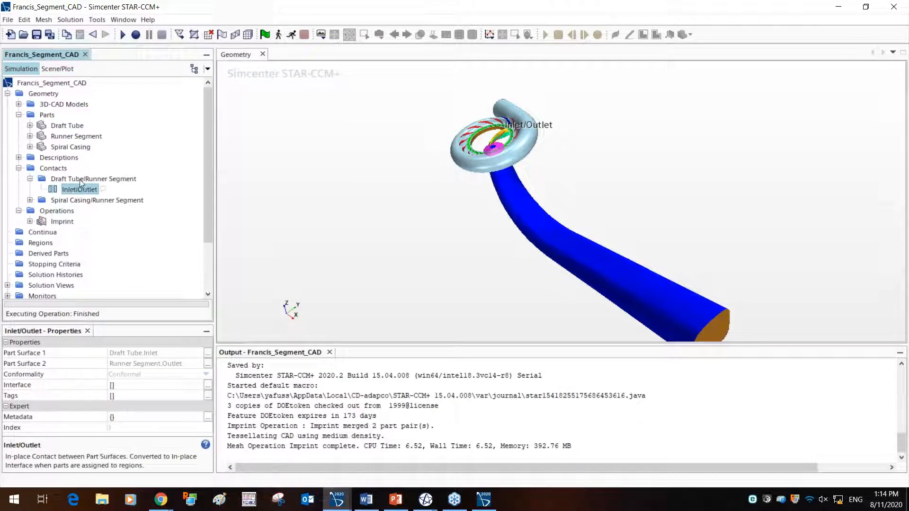
pyautogui.click(29, 200)
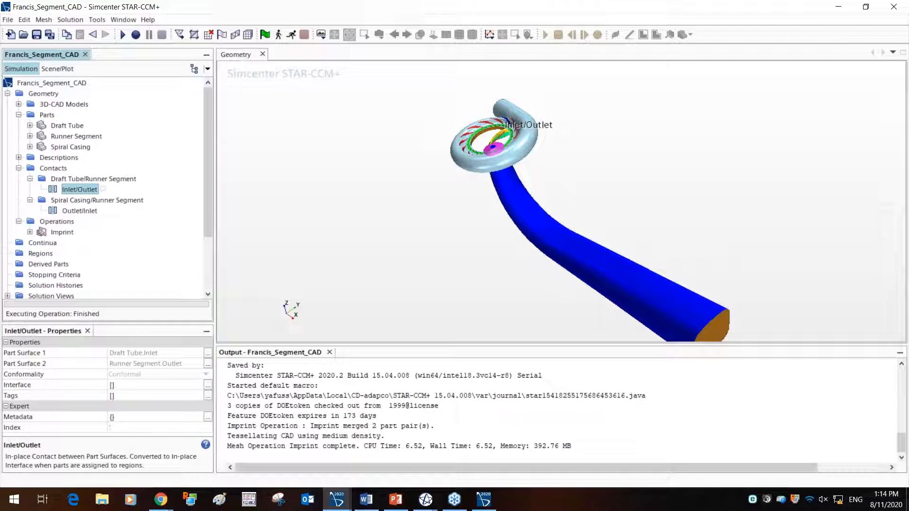
pyautogui.click(68, 212)
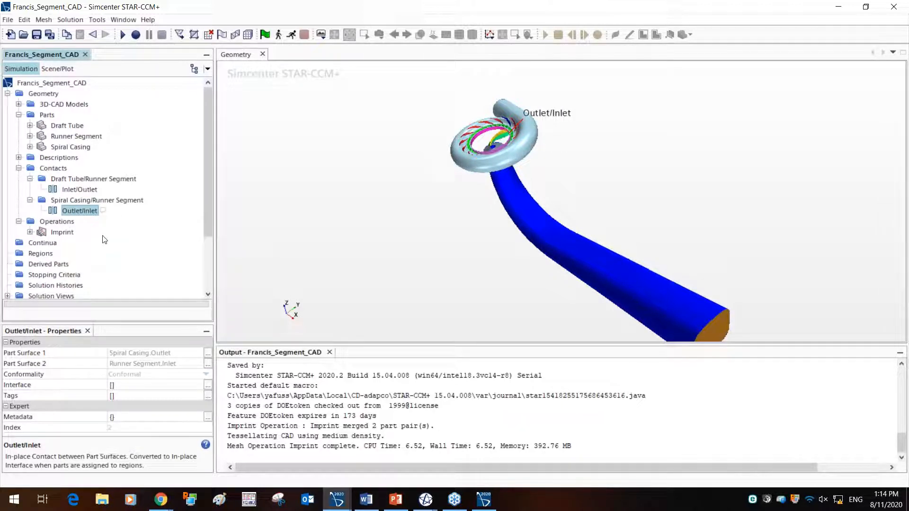
pyautogui.click(88, 190)
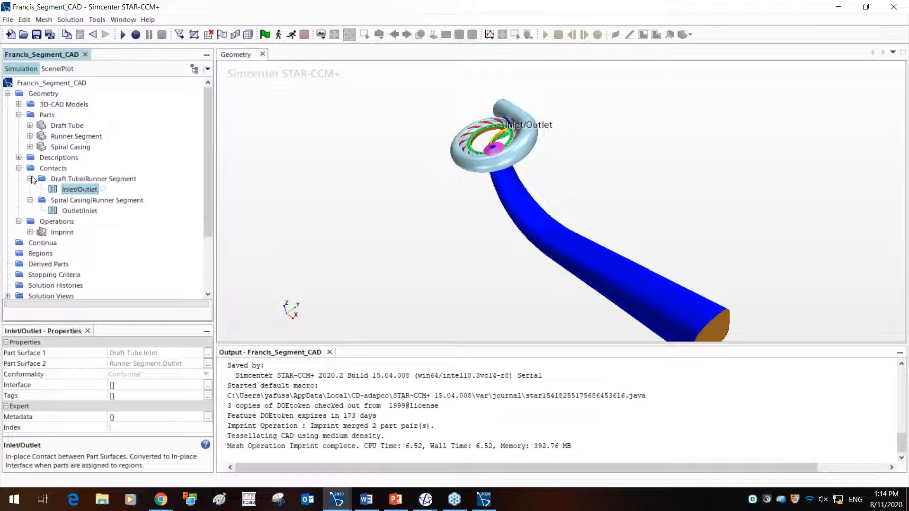
pyautogui.click(19, 168)
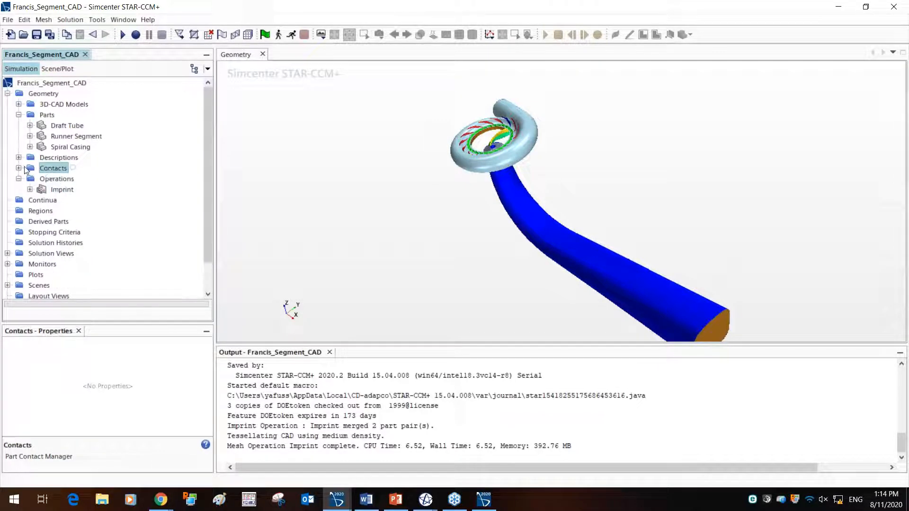
pyautogui.click(18, 168)
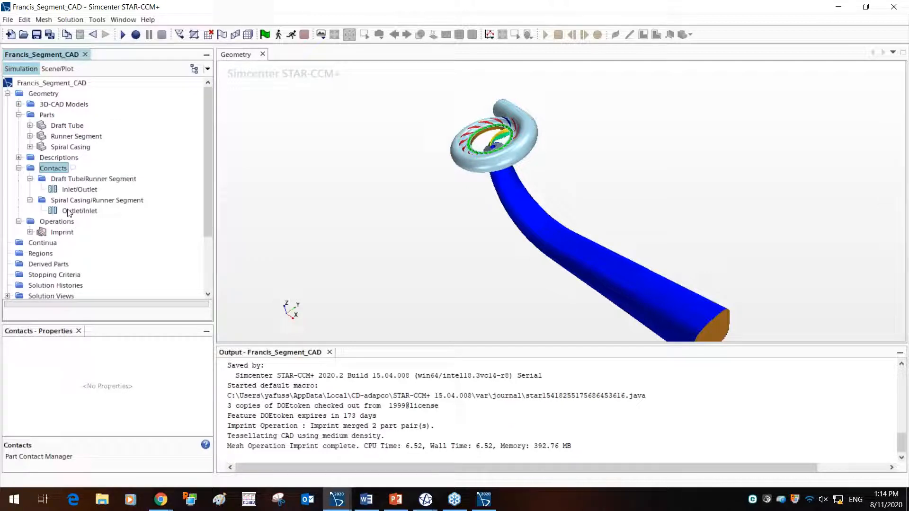
pyautogui.click(19, 168)
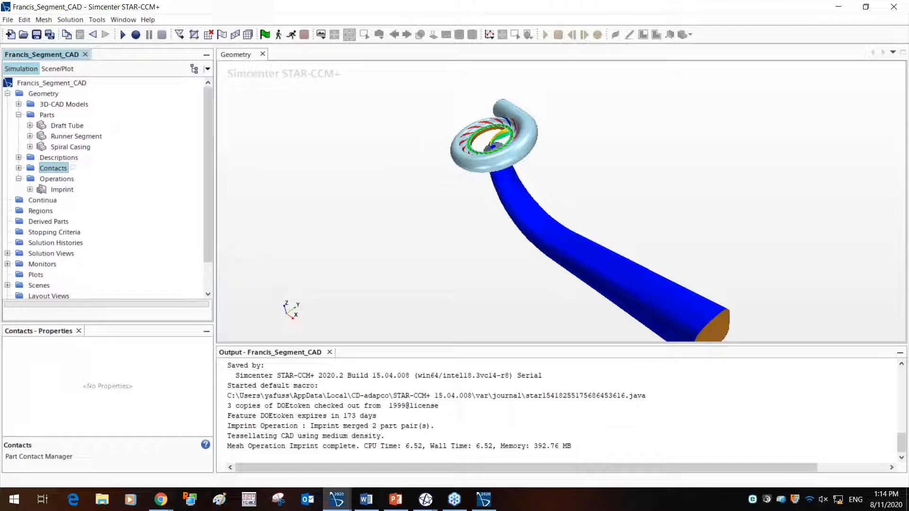
pyautogui.hotkey('alt', 'Tab')
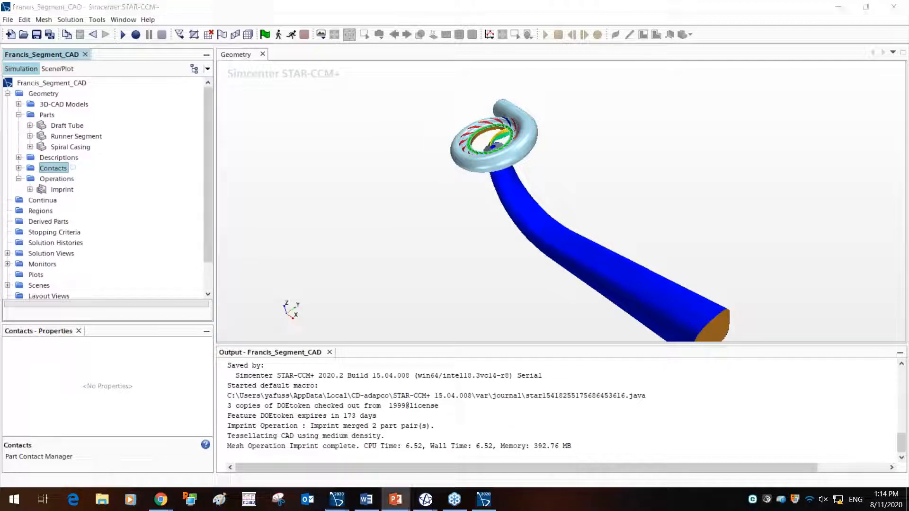
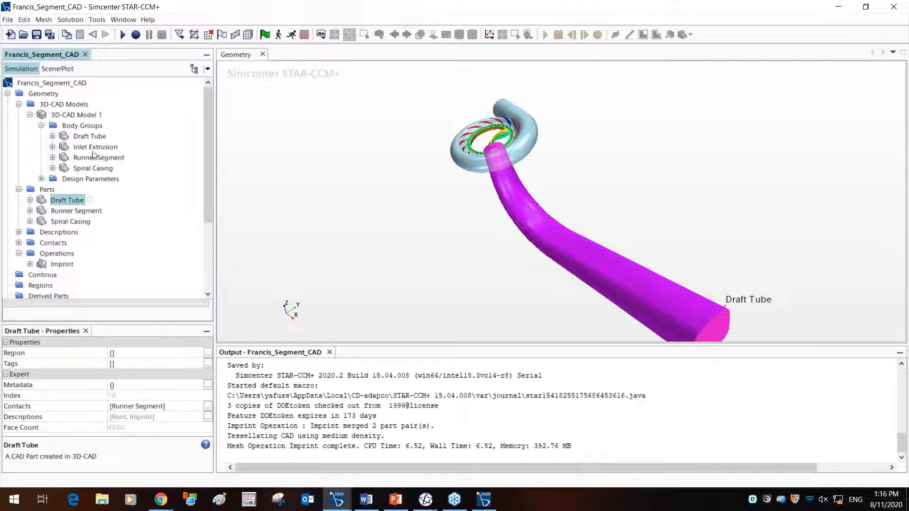
# Review the commands for the Inlet Extrusion body group, and highlight the Draft Tube, Runner Segment and Spiral Casing parts for comparison
pyautogui.rightClick(93, 148)
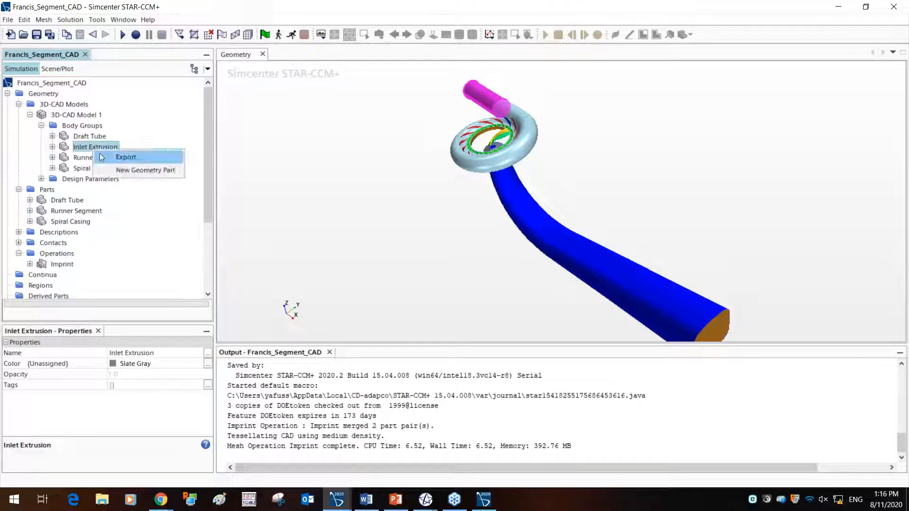
pyautogui.click(75, 199)
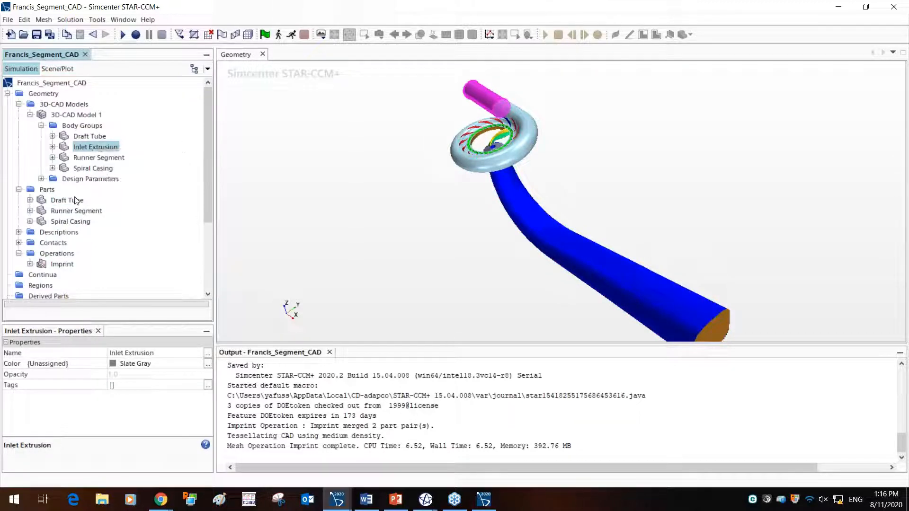
pyautogui.click(75, 199)
pyautogui.click(77, 212)
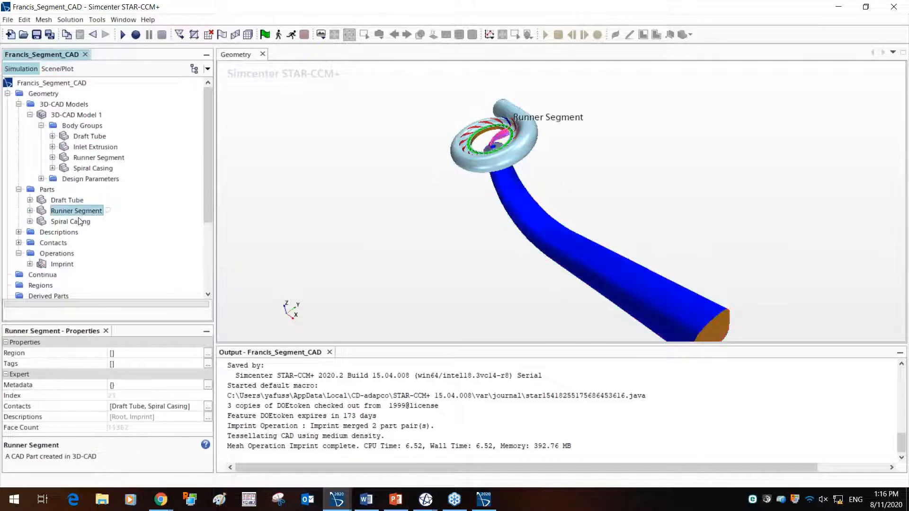
pyautogui.click(81, 222)
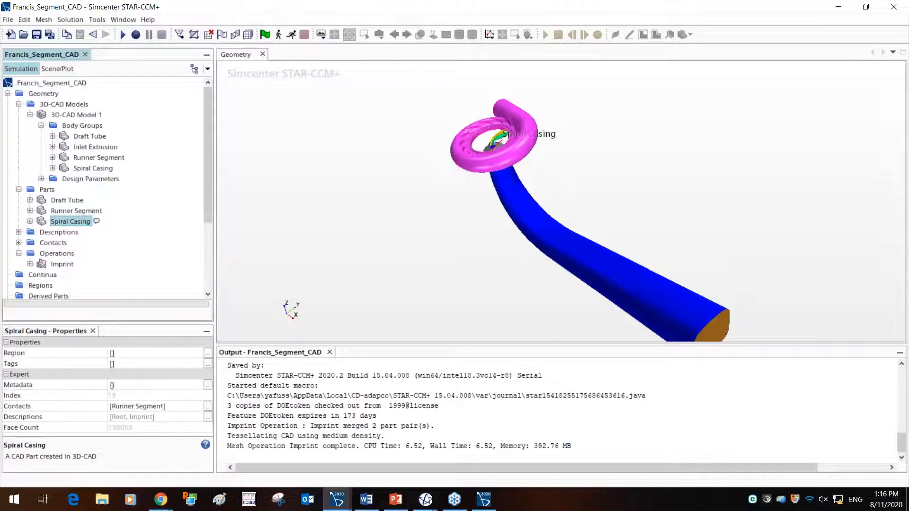
pyautogui.scroll(-1, 105, 221)
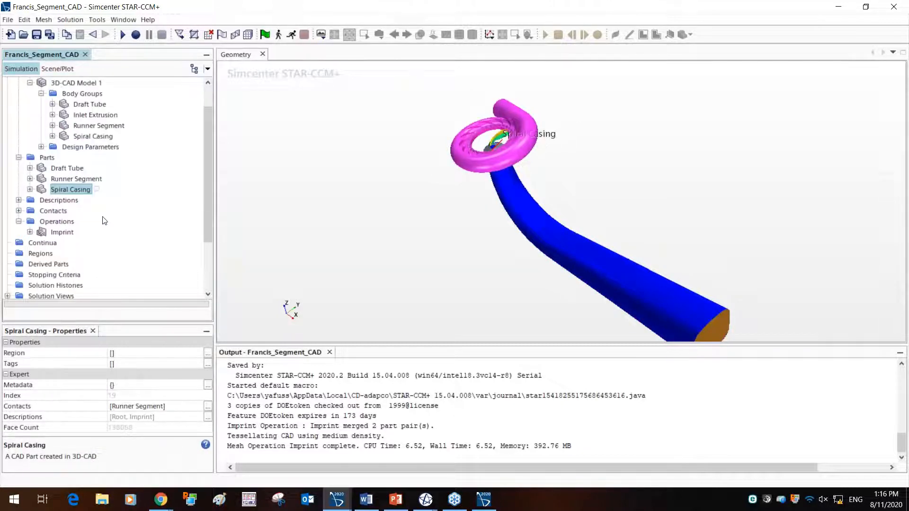
# Start assigning the Draft Tube, Runner Segment and Spiral Casing parts to regions, with a region created for each part
pyautogui.click(62, 173)
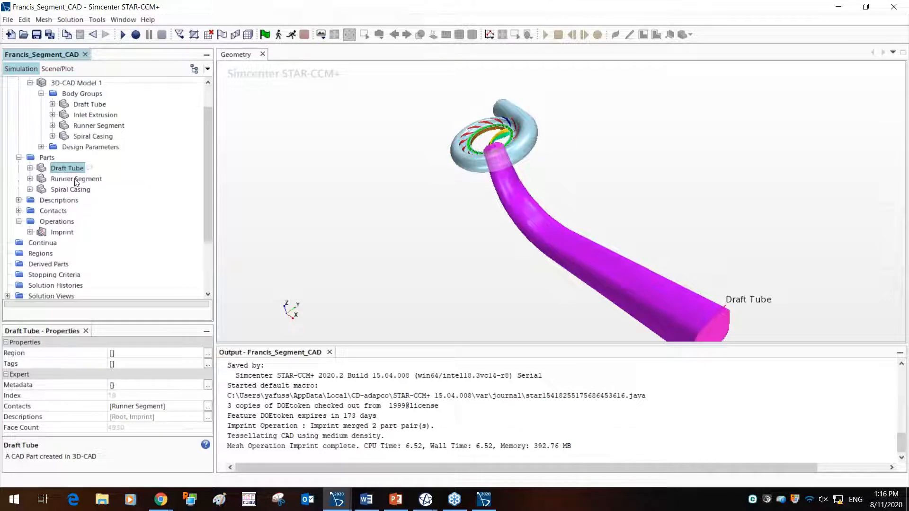
pyautogui.keyDown('shift'); pyautogui.click(68, 190); pyautogui.keyUp('shift')
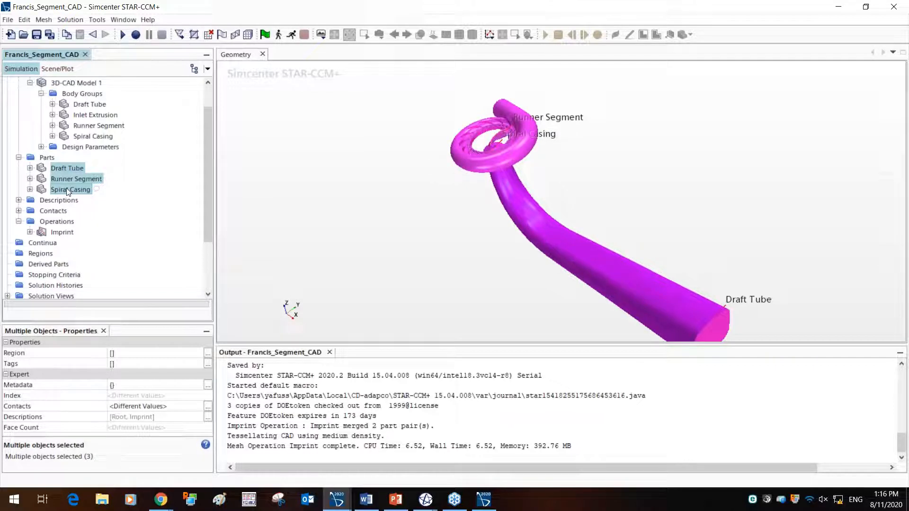
pyautogui.rightClick(68, 191)
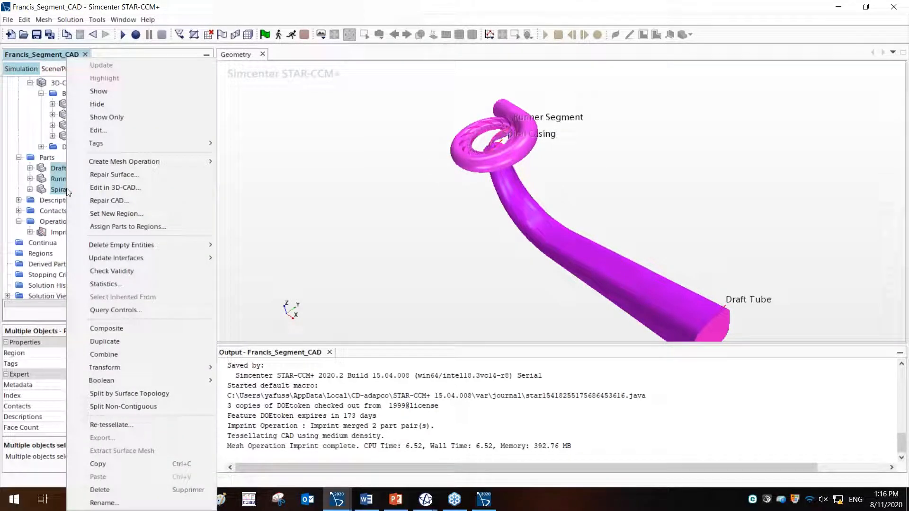
pyautogui.click(158, 227)
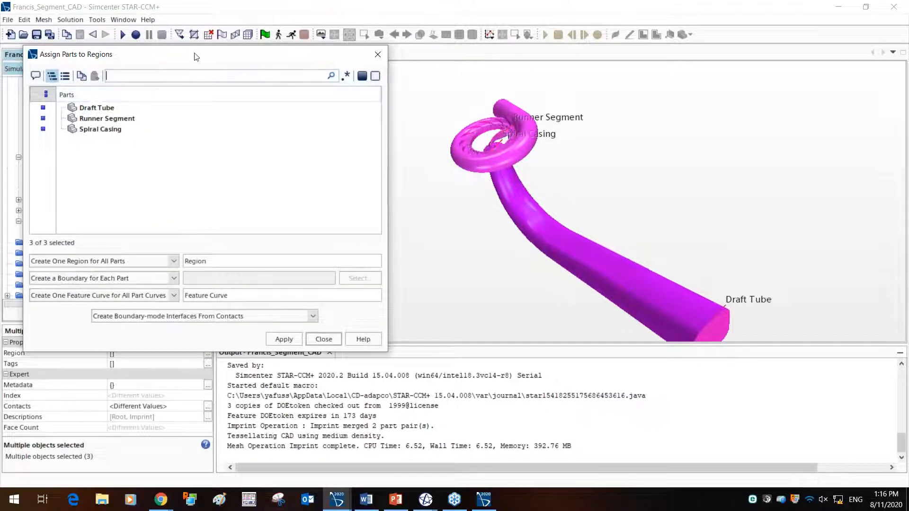
pyautogui.moveTo(194, 57); pyautogui.dragTo(356, 75)
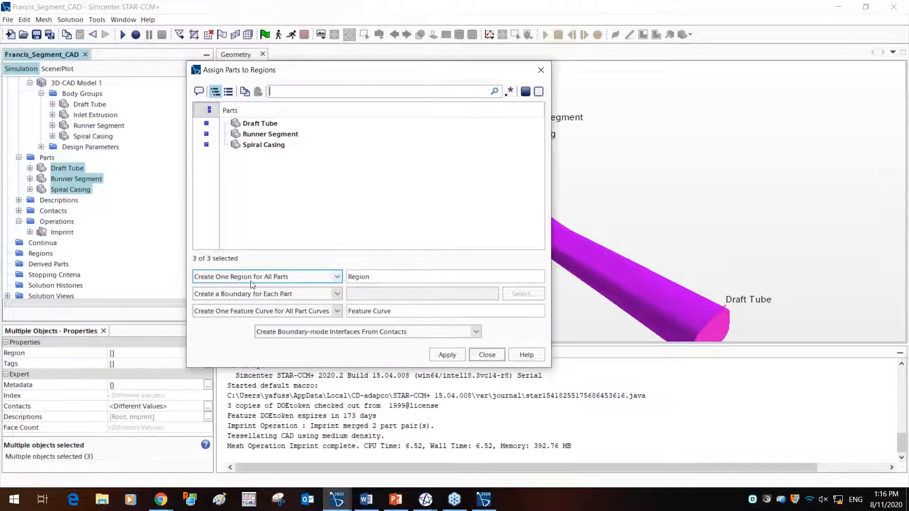
pyautogui.click(272, 280)
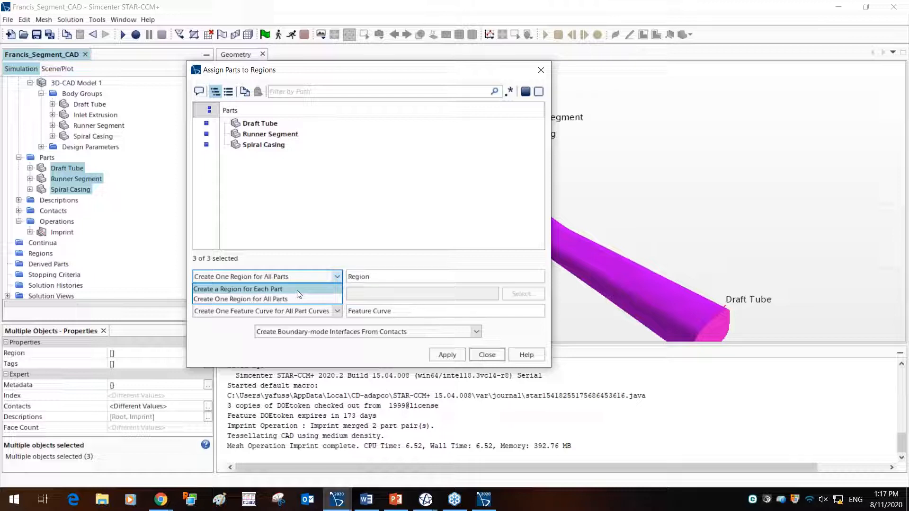
pyautogui.click(297, 290)
# Check the Spiral Casing, Runner Segment and Draft Tube entries, and choose a separate boundary for each part surface
pyautogui.click(284, 145)
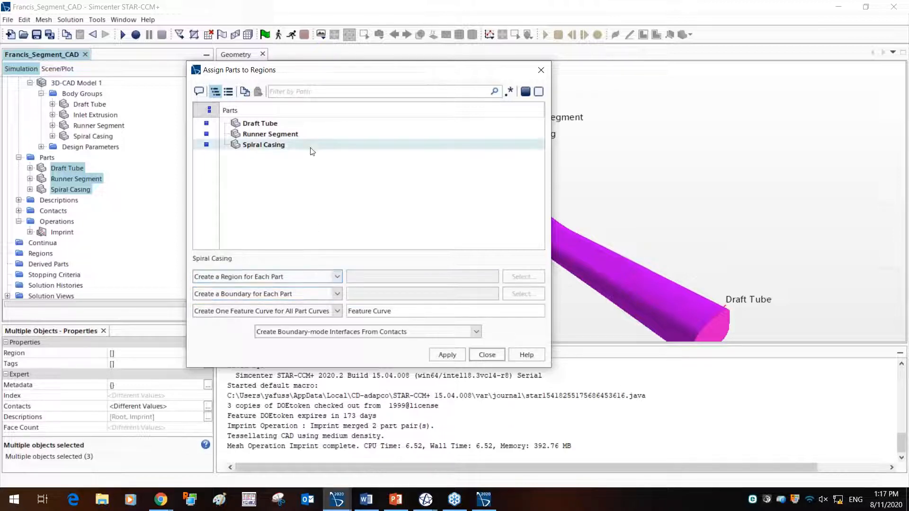
pyautogui.click(291, 135)
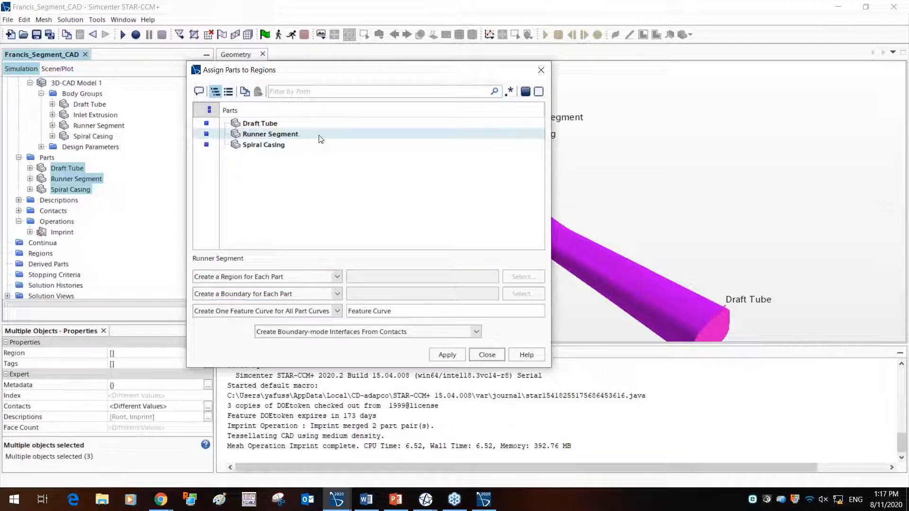
pyautogui.click(284, 123)
pyautogui.click(290, 145)
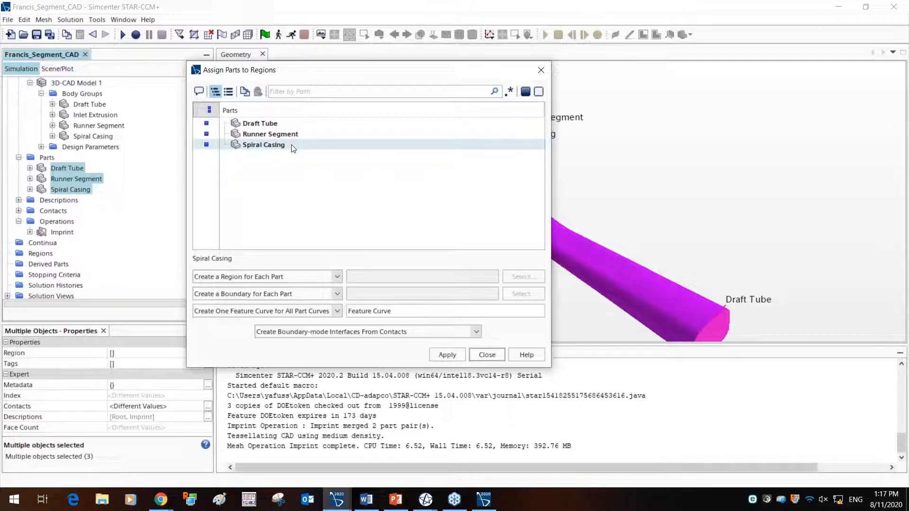
pyautogui.click(294, 154)
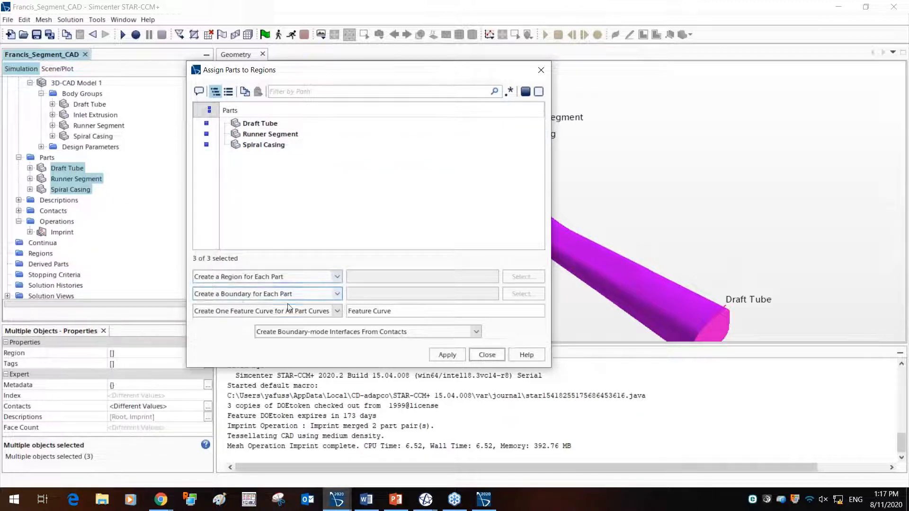
pyautogui.click(301, 293)
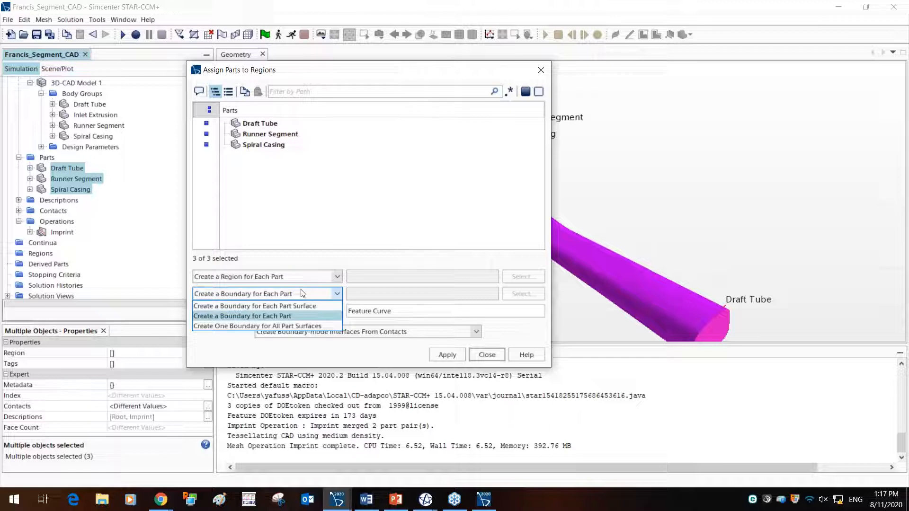
pyautogui.click(308, 306)
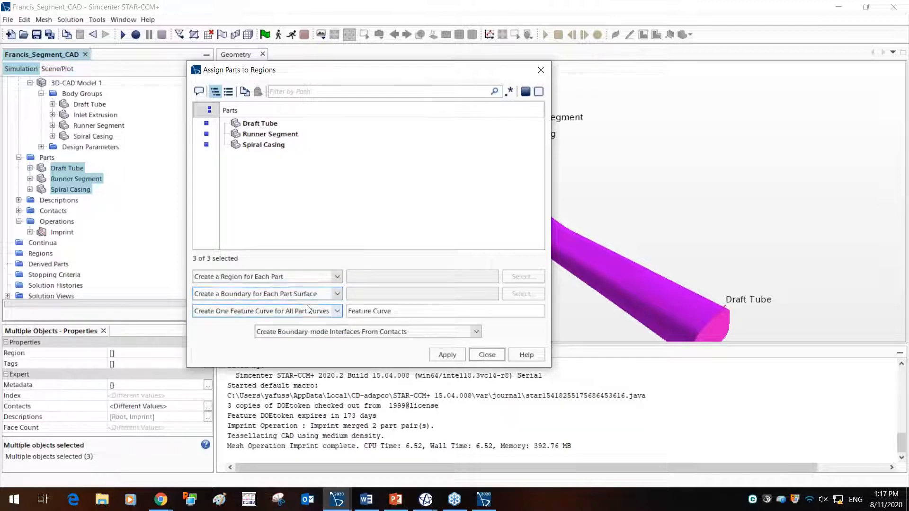
# Review the three listed parts and keep one feature curve for all part curves in the region assignment
pyautogui.click(268, 147)
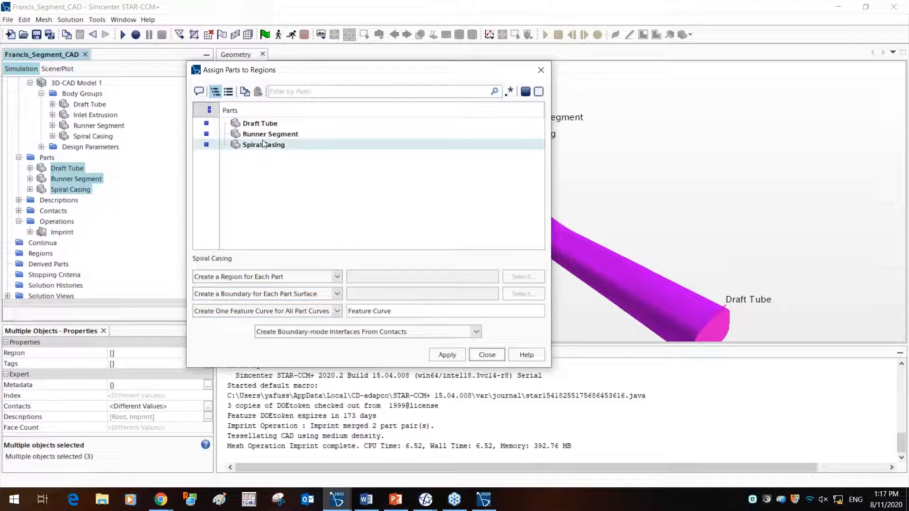
pyautogui.click(269, 134)
pyautogui.click(274, 123)
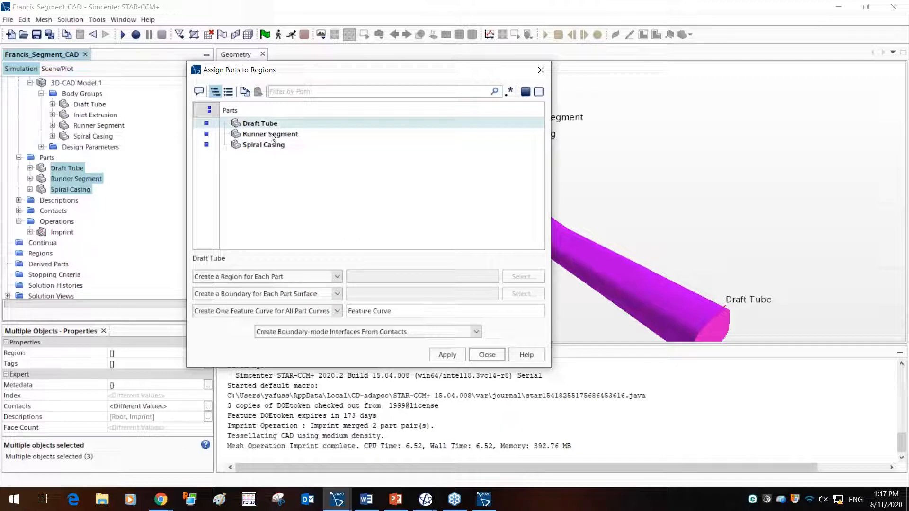
pyautogui.click(274, 213)
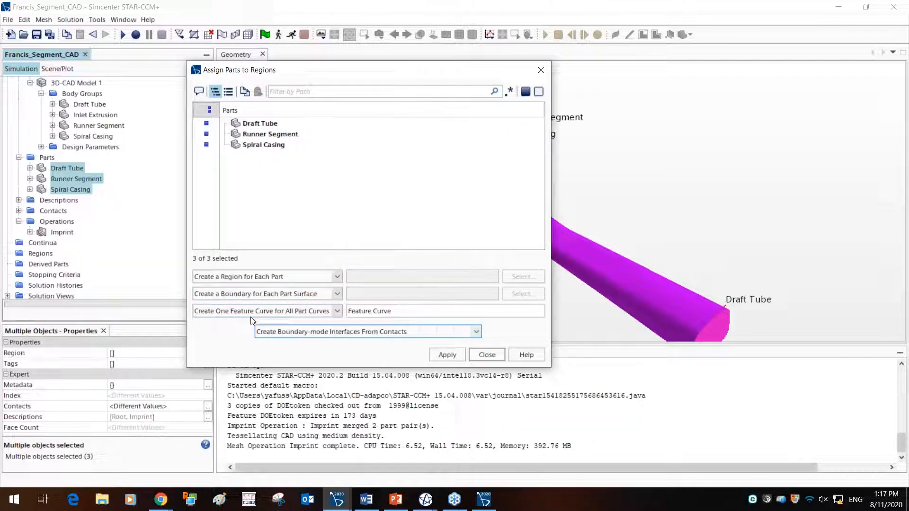
pyautogui.click(308, 312)
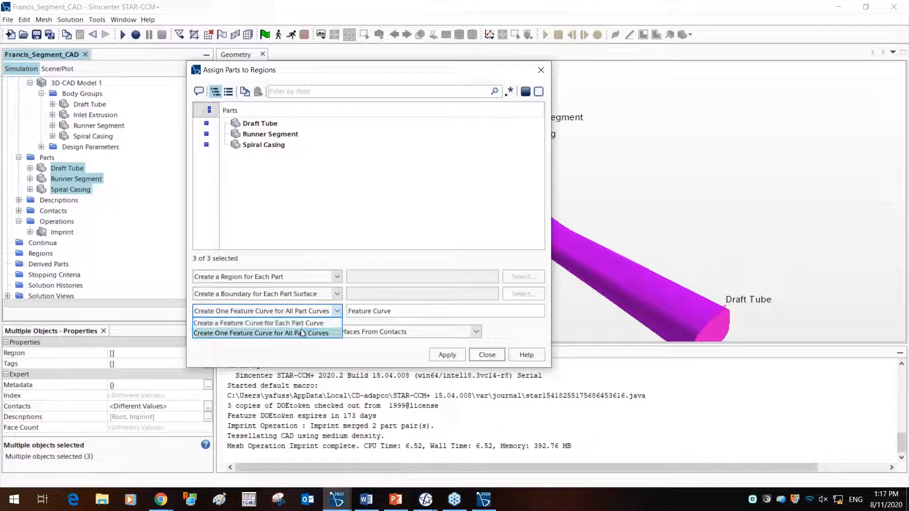
pyautogui.click(302, 333)
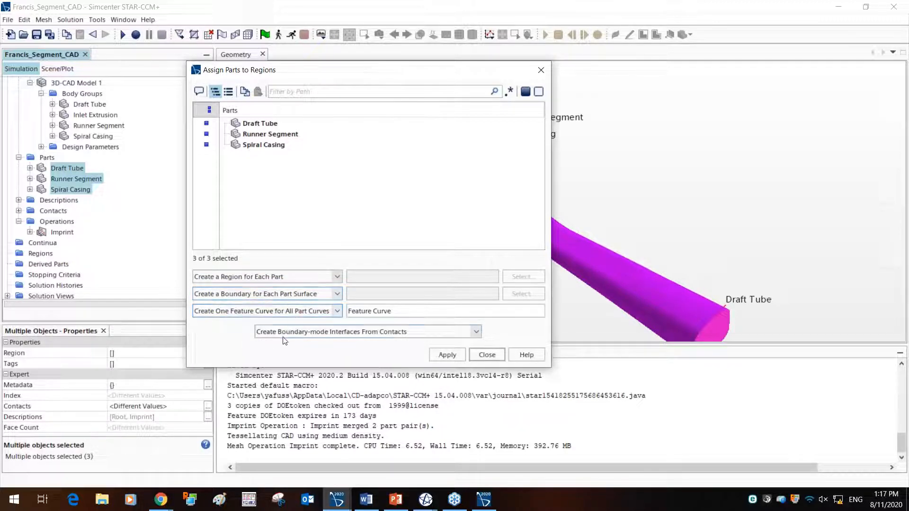
# Choose boundary-mode interfaces from contacts, apply the region assignment and close it
pyautogui.click(358, 337)
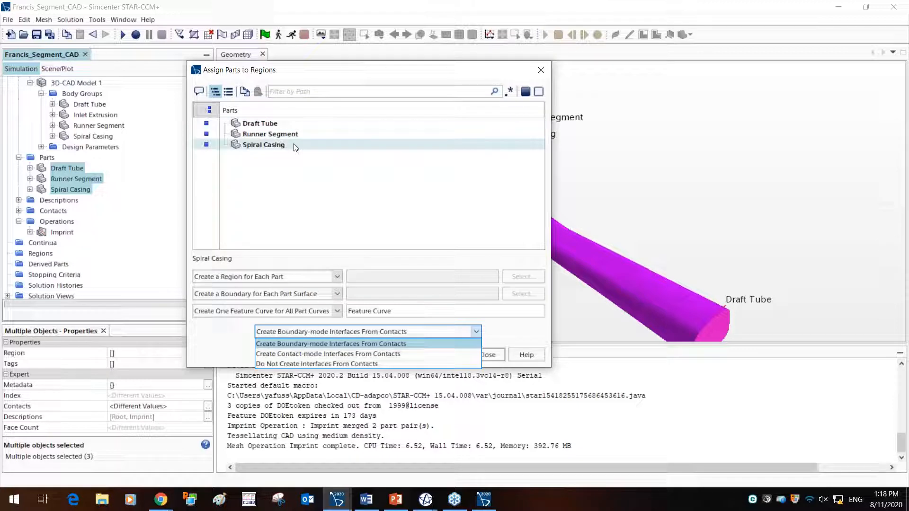
pyautogui.click(362, 347)
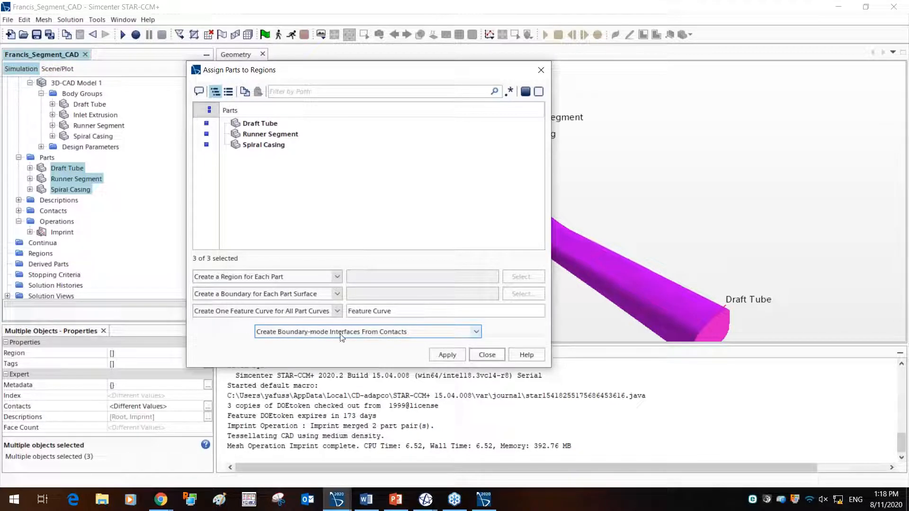
pyautogui.click(448, 354)
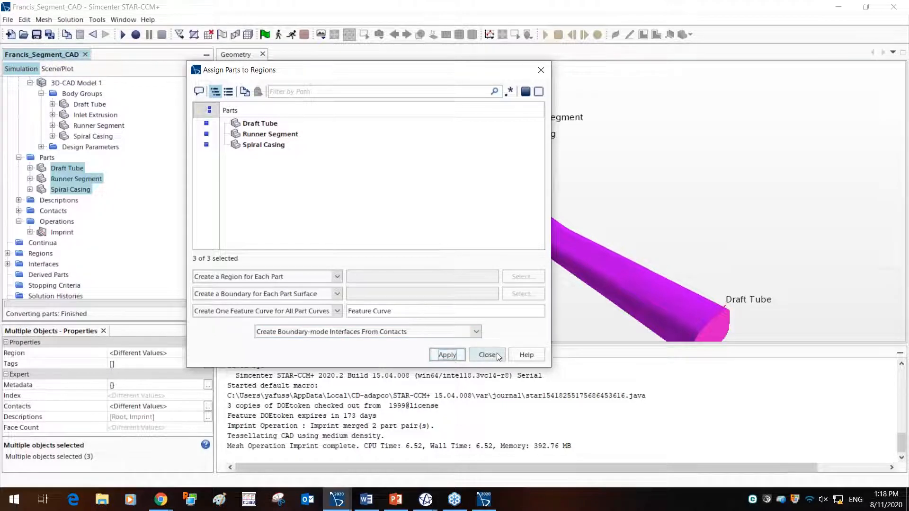
pyautogui.click(496, 354)
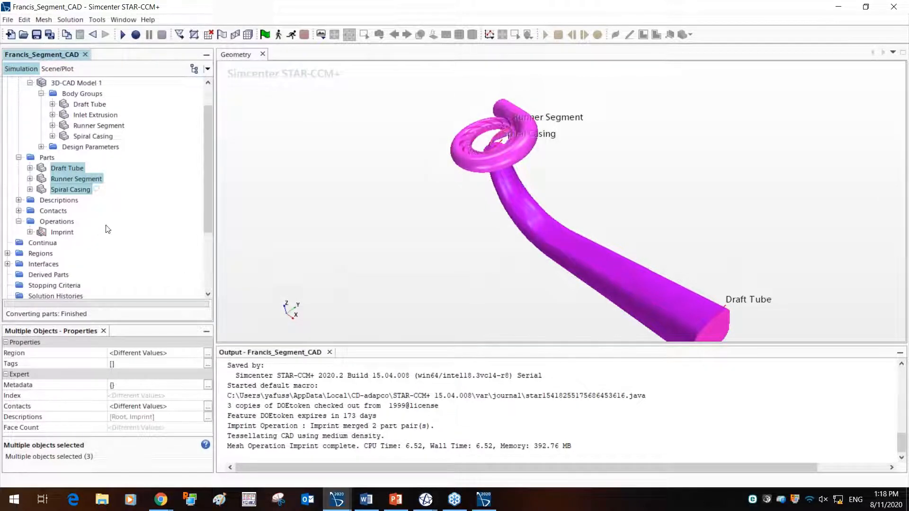
# Collapse 3D-CAD Model 1 and inspect the Draft Tube/Runner Segment and Runner Segment/Spiral Casing interfaces created from the contacts
pyautogui.scroll(1, 108, 229)
pyautogui.click(30, 115)
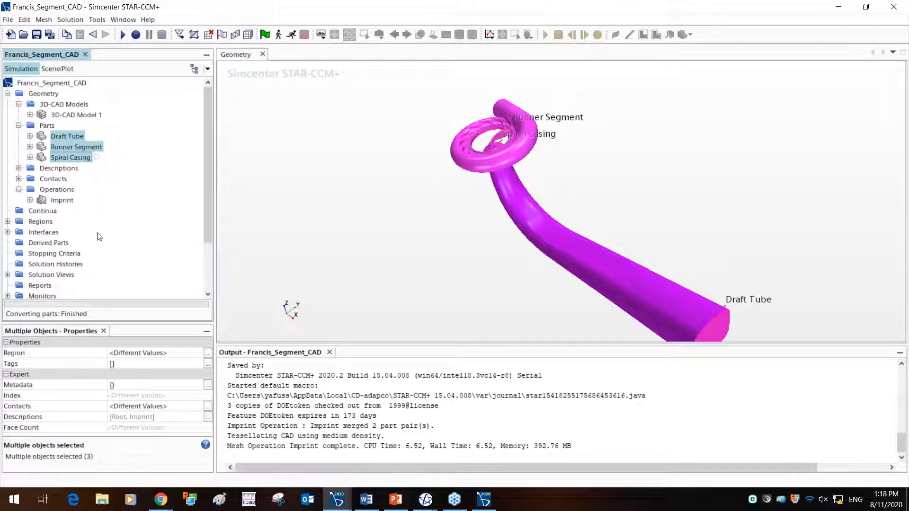
pyautogui.scroll(-1, 100, 237)
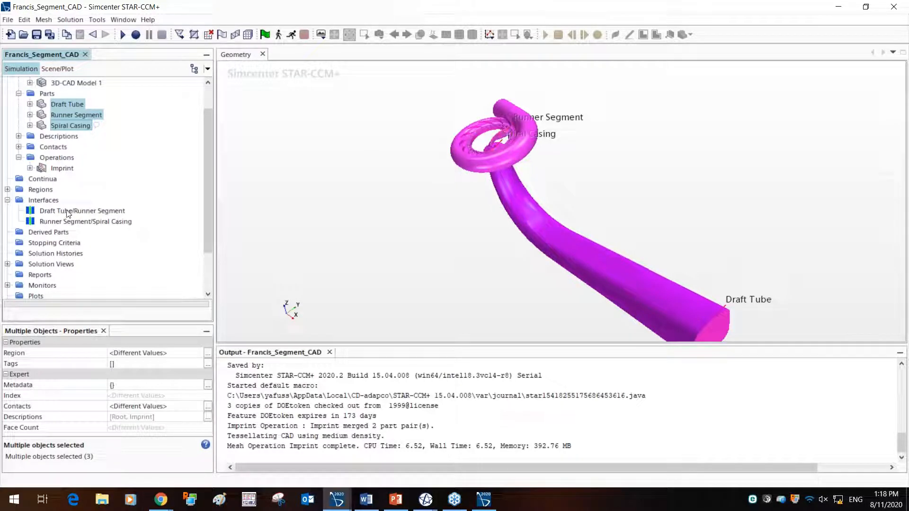
pyautogui.click(69, 214)
pyautogui.click(65, 220)
pyautogui.click(64, 212)
# Examine the created regions and the Draft Tube's Casing, Inlet, Outlet and interface boundaries, comparing their types and locations in the scene
pyautogui.click(8, 189)
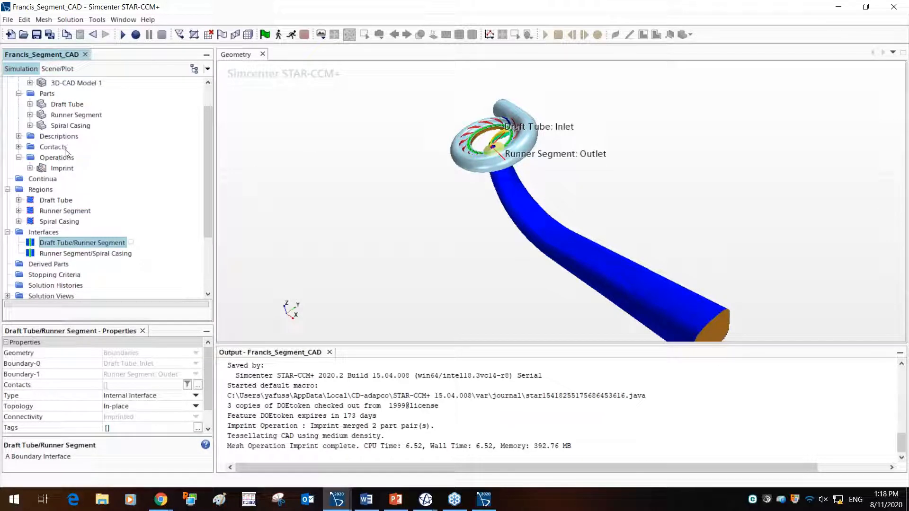
pyautogui.click(50, 200)
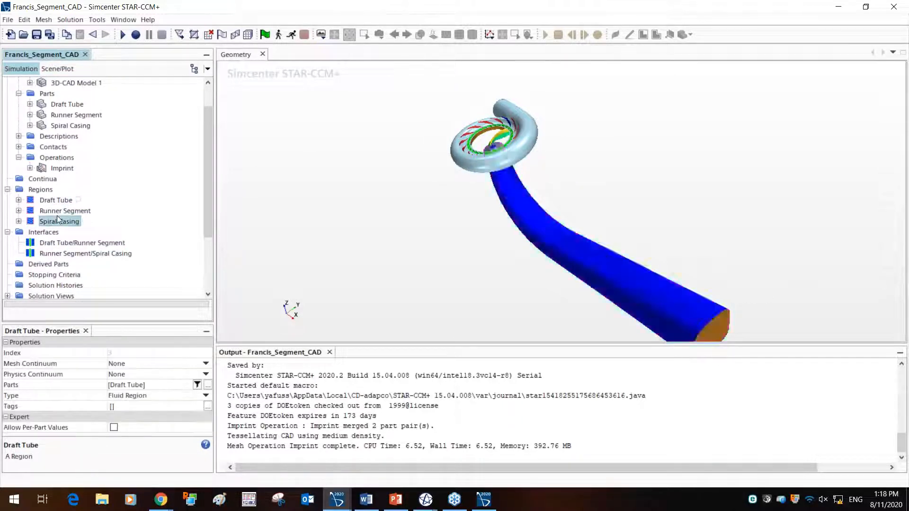
pyautogui.click(19, 201)
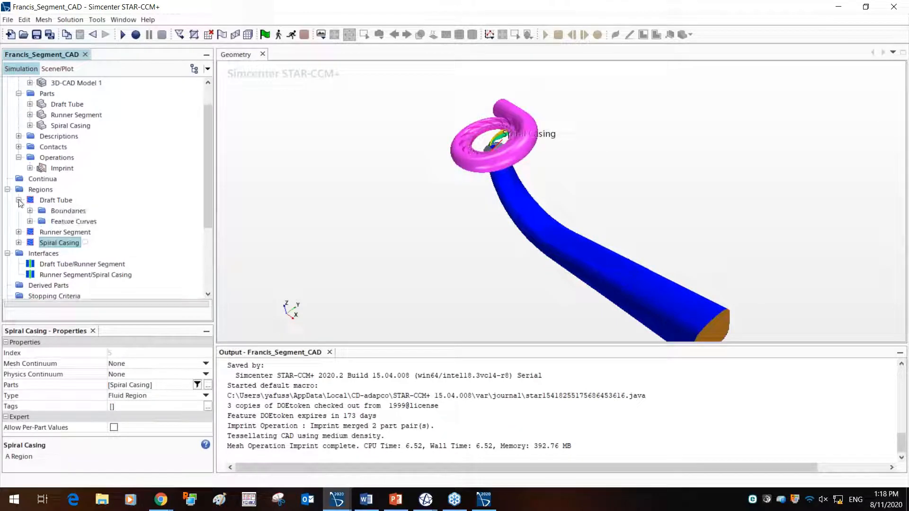
pyautogui.click(30, 211)
pyautogui.click(72, 222)
pyautogui.click(69, 233)
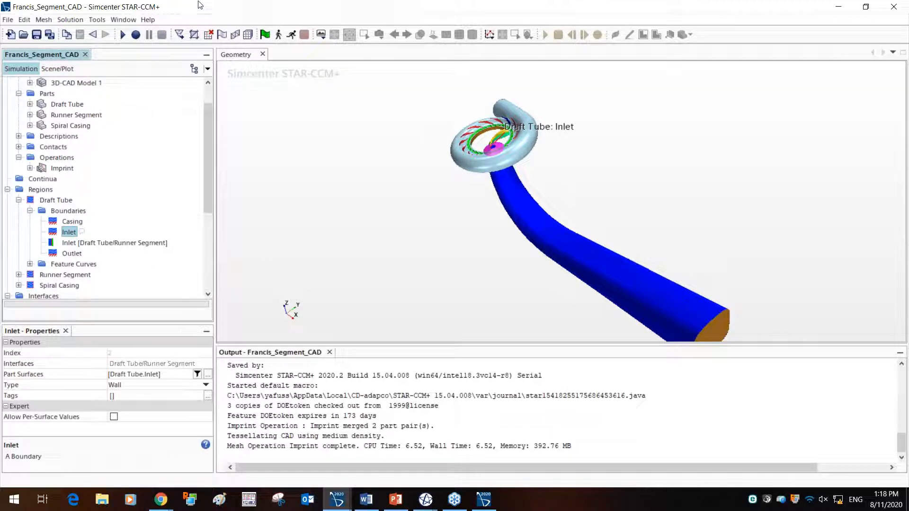
pyautogui.click(78, 254)
pyautogui.moveTo(752, 310); pyautogui.dragTo(654, 224)
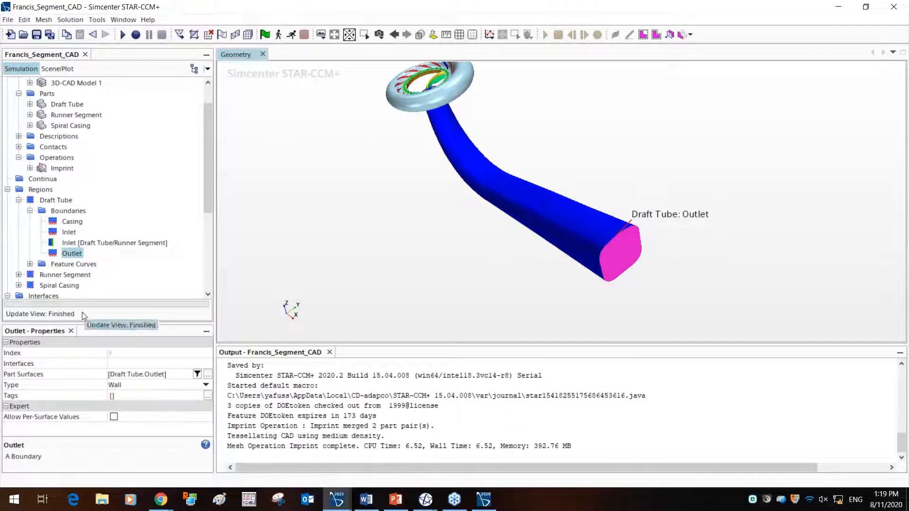
pyautogui.click(71, 244)
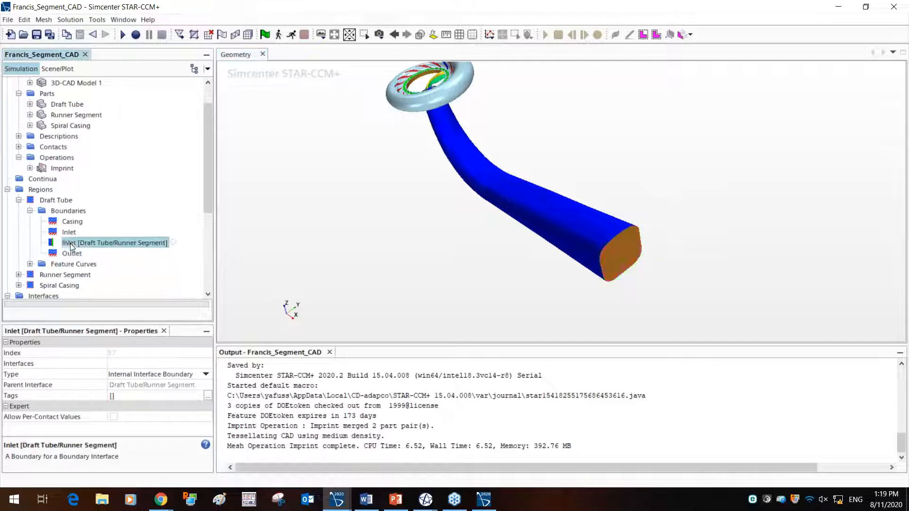
pyautogui.click(69, 232)
pyautogui.click(77, 243)
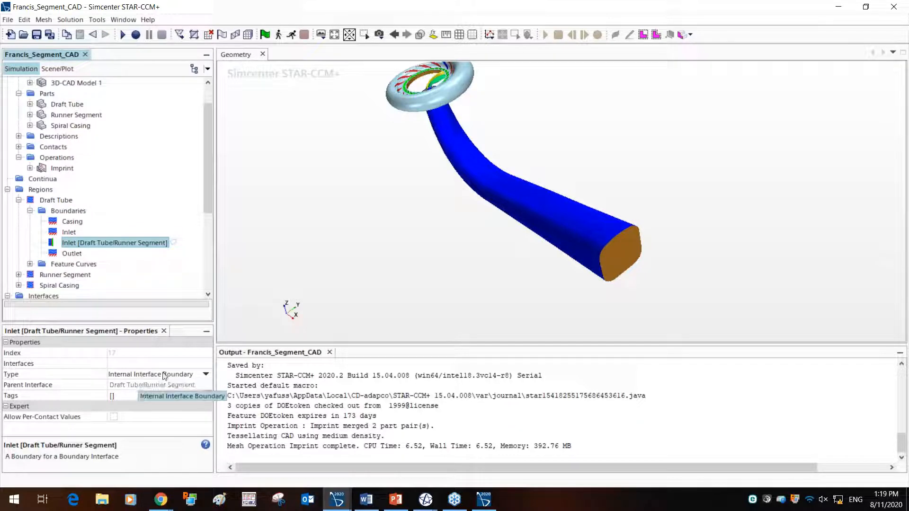
# Set the Draft Tube region's Outlet boundary type to Pressure Outlet and collapse the region
pyautogui.click(79, 257)
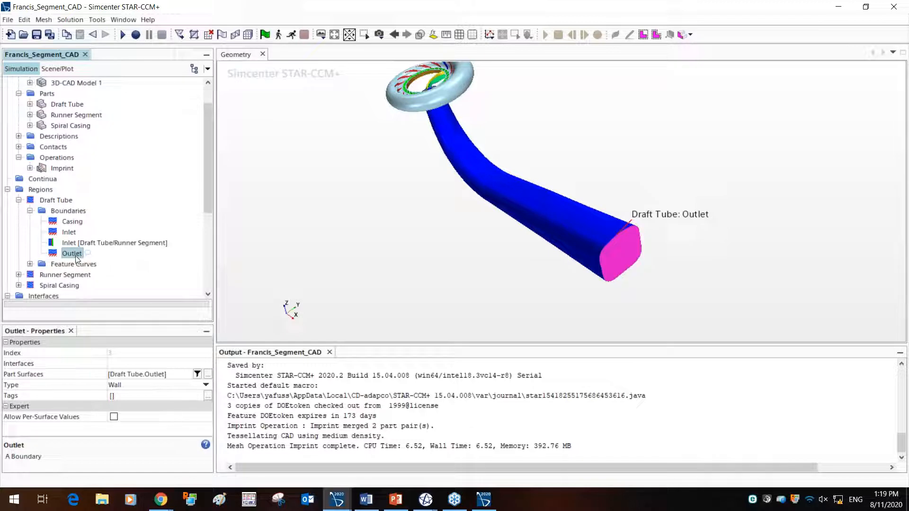
pyautogui.click(147, 387)
pyautogui.click(146, 388)
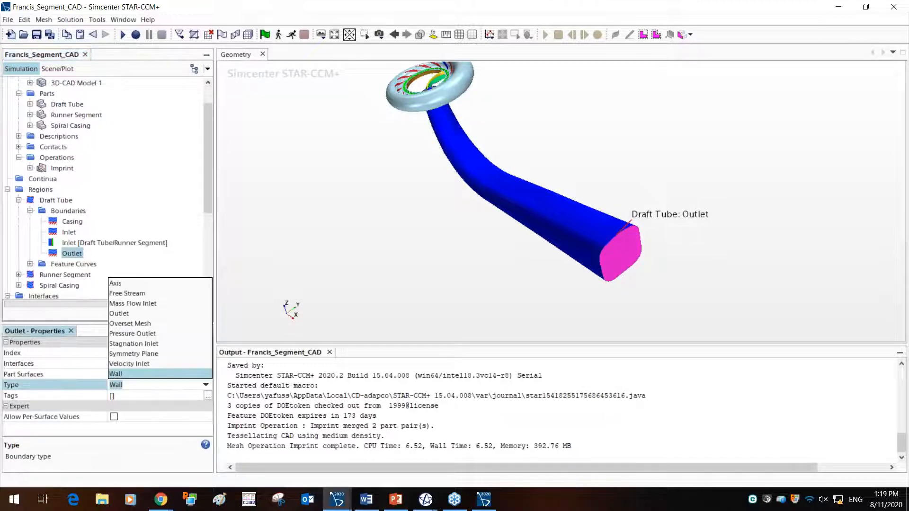
pyautogui.click(149, 334)
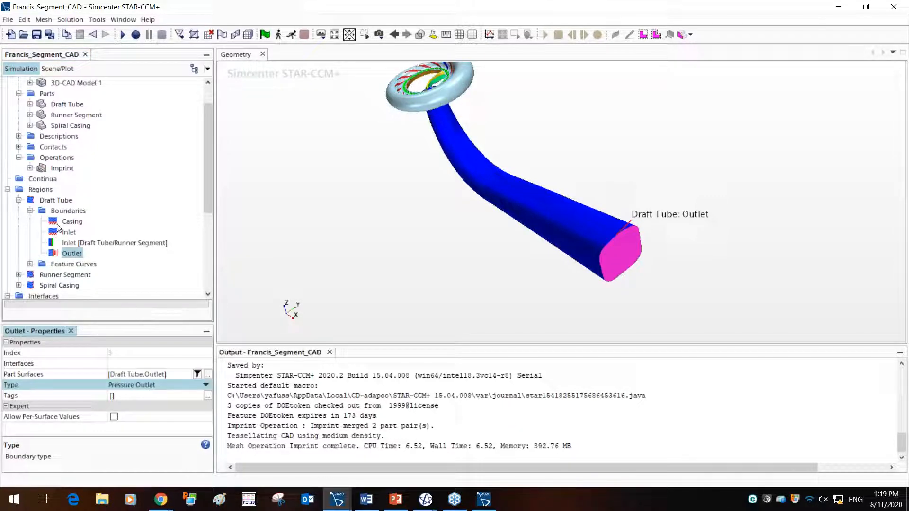
pyautogui.click(19, 199)
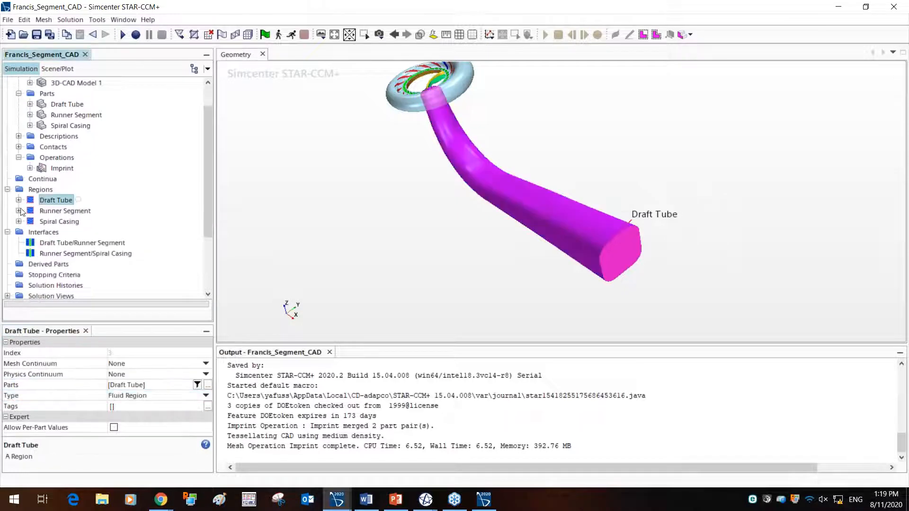
# Set the Inlet boundary type of the Spiral Casing region to Mass Flow Inlet
pyautogui.click(19, 221)
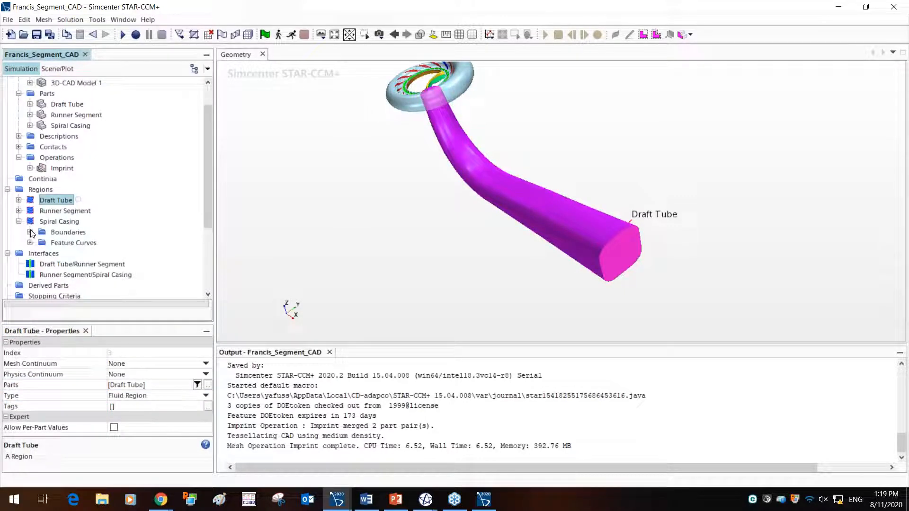
pyautogui.click(29, 232)
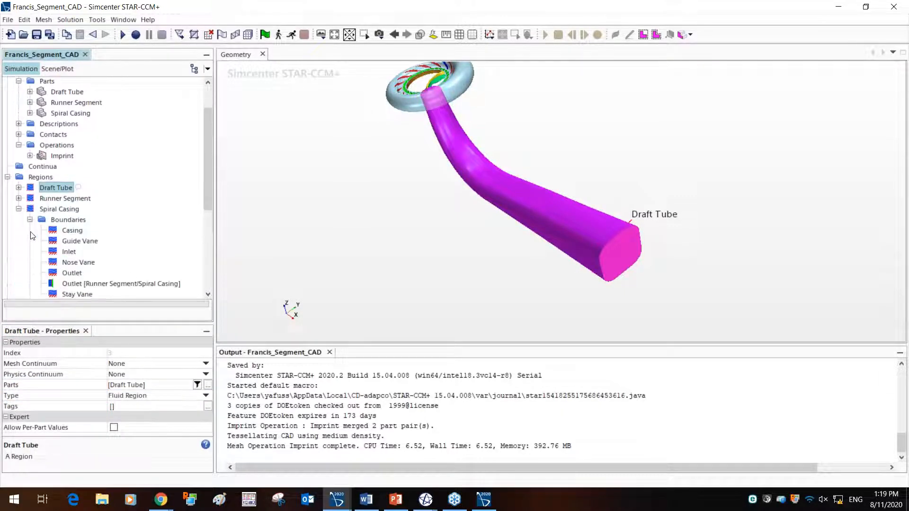
pyautogui.click(69, 207)
pyautogui.scroll(-1, 88, 256)
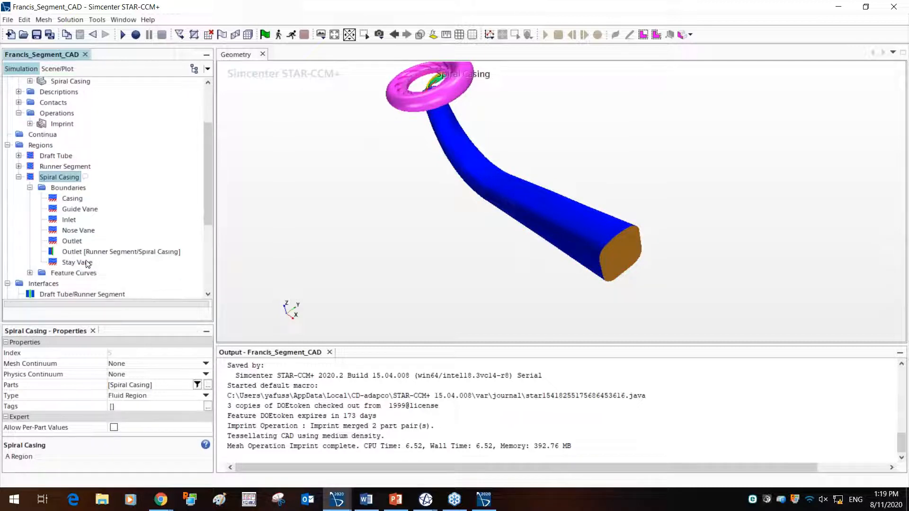
pyautogui.click(66, 221)
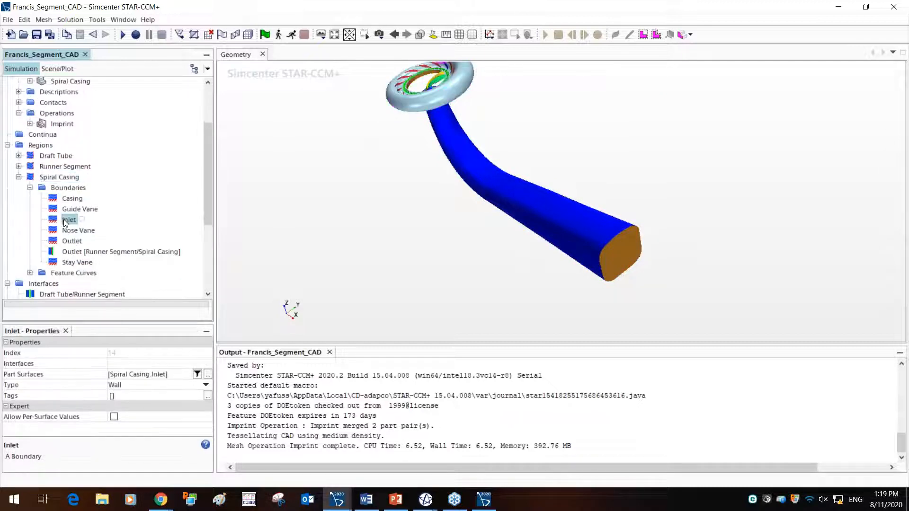
pyautogui.click(147, 385)
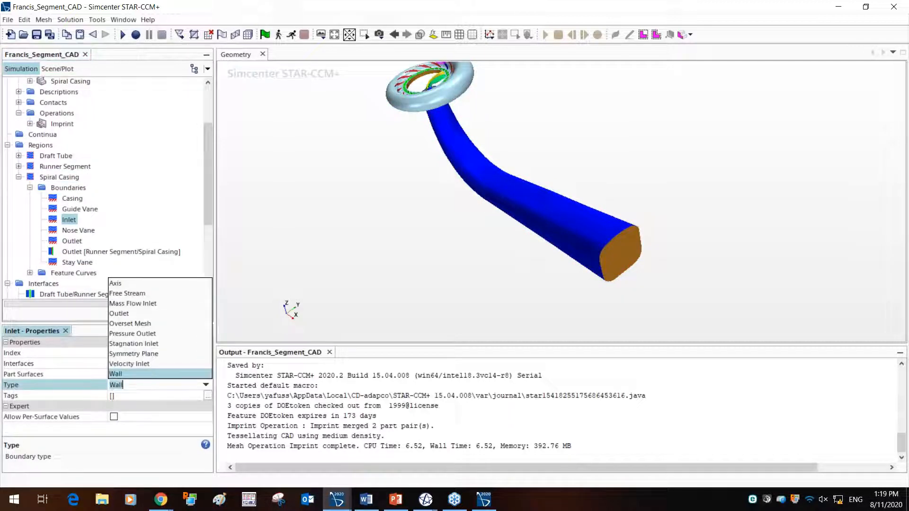
pyautogui.click(140, 304)
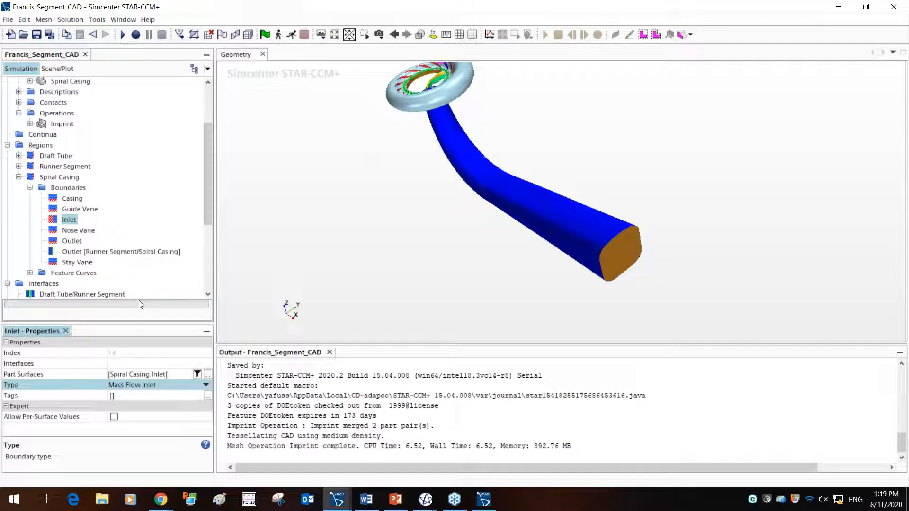
# Set the type of the Draft Tube/Runner Segment and Runner Segment/Spiral Casing interfaces to Mixing-Plane Interface
pyautogui.scroll(-2, 125, 290)
pyautogui.click(86, 240)
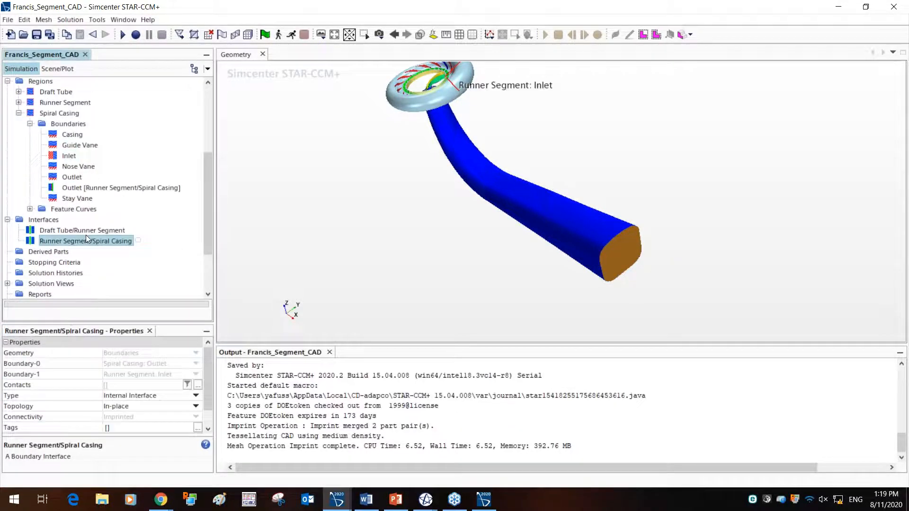
pyautogui.click(83, 231)
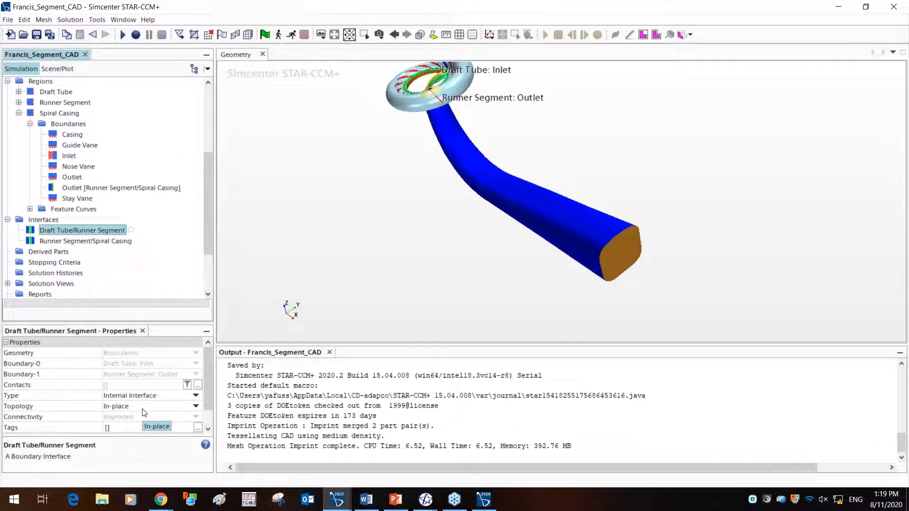
pyautogui.click(156, 396)
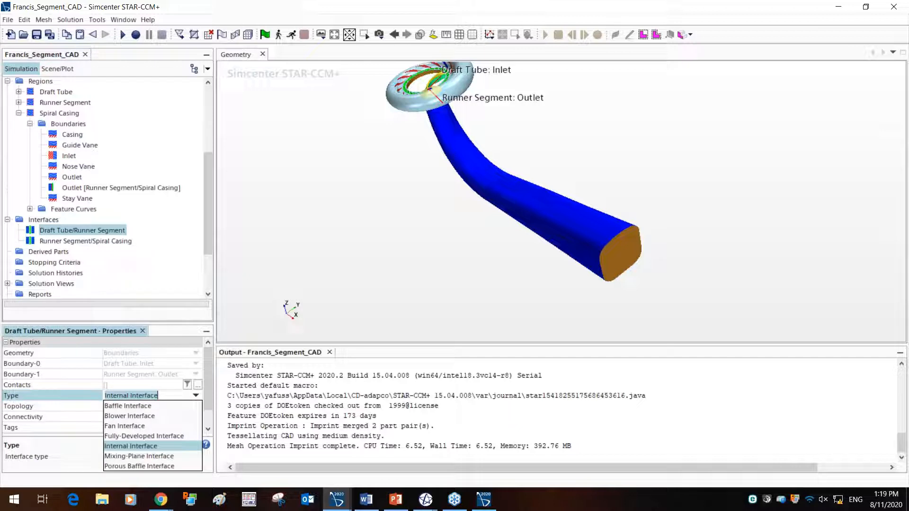
pyautogui.click(154, 455)
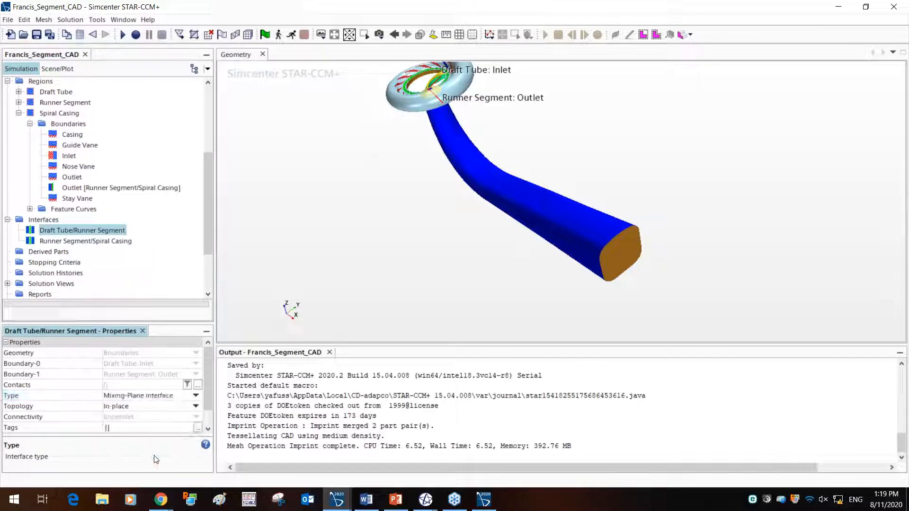
pyautogui.click(95, 243)
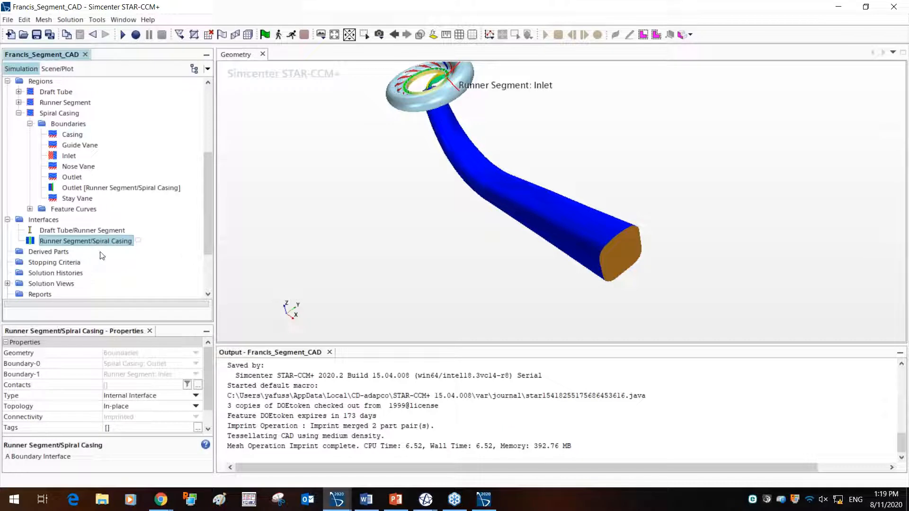
pyautogui.click(142, 401)
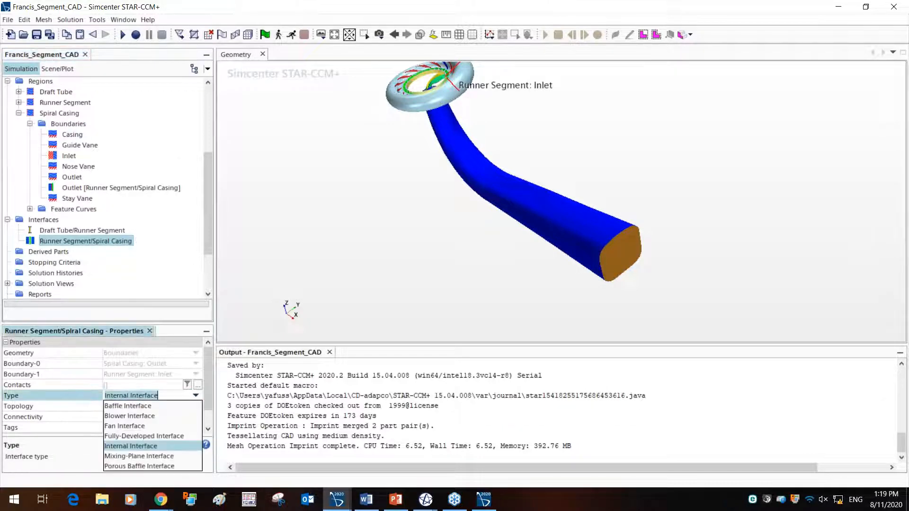
pyautogui.click(144, 455)
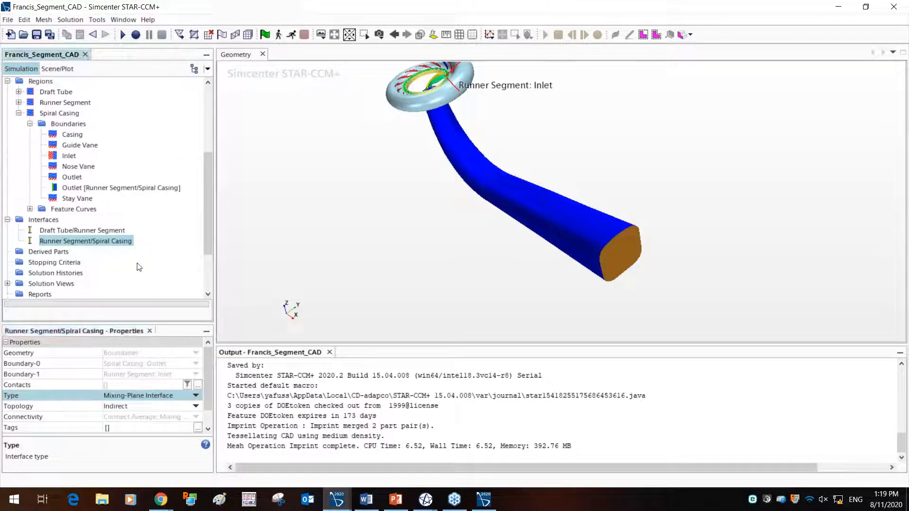
# Check the Spiral Casing's outlet interface boundary, and collapse the Spiral Casing region and the Geometry node
pyautogui.click(81, 187)
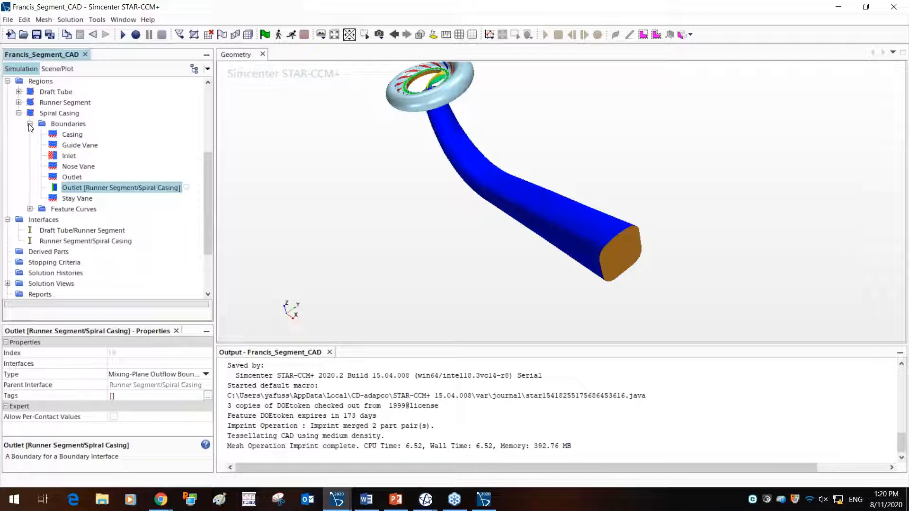
pyautogui.click(18, 113)
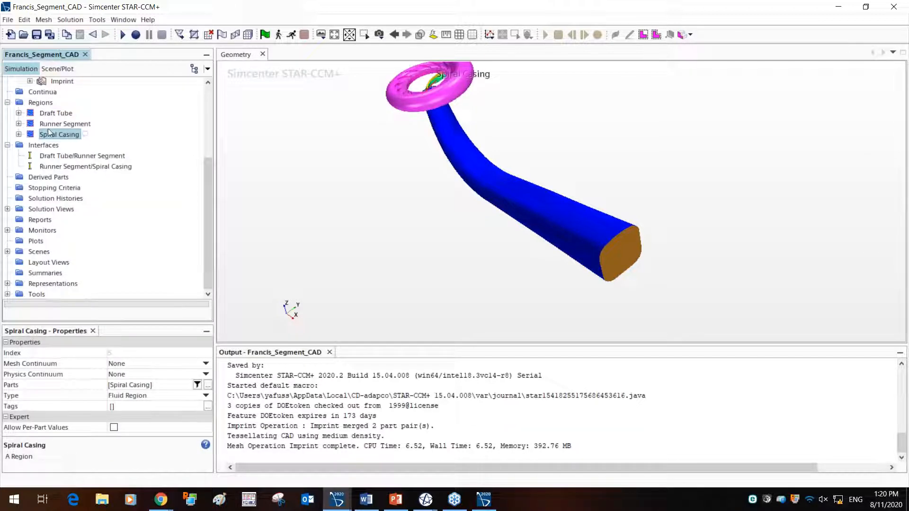
pyautogui.scroll(2, 86, 185)
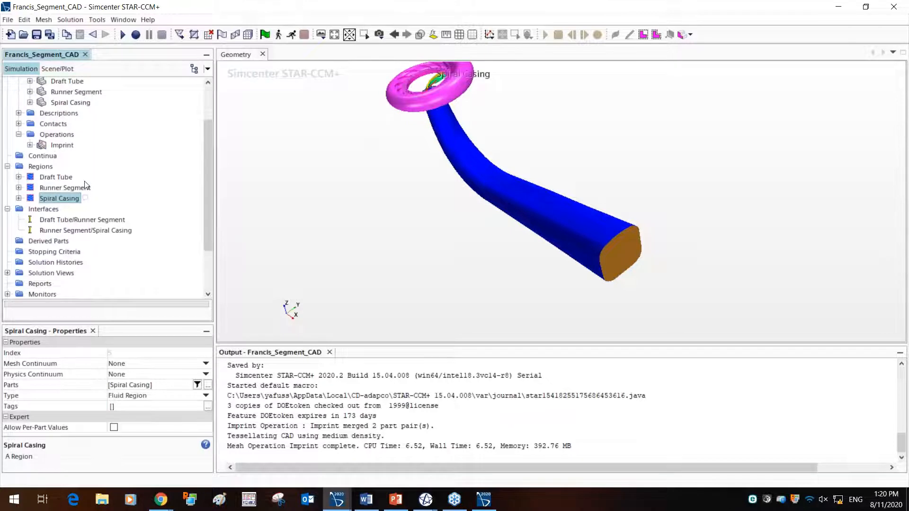
pyautogui.scroll(2, 85, 185)
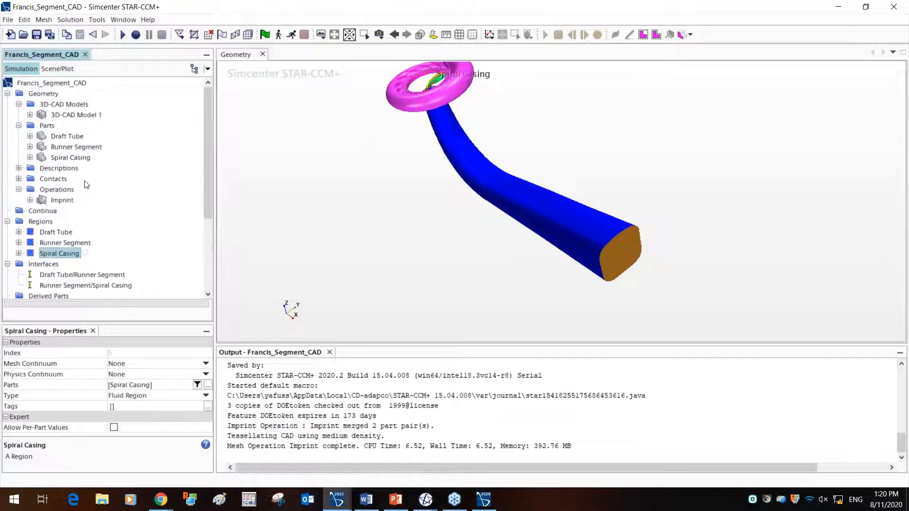
pyautogui.click(8, 93)
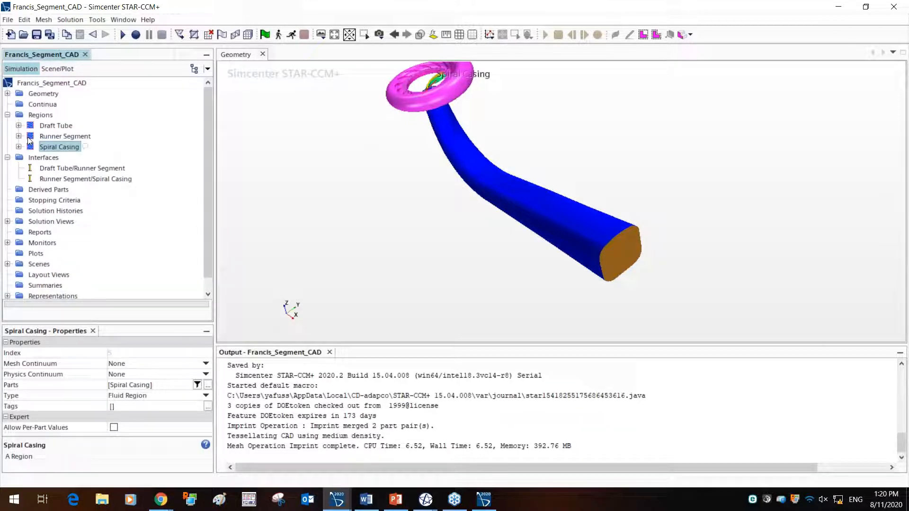
pyautogui.moveTo(396, 195); pyautogui.dragTo(405, 228)
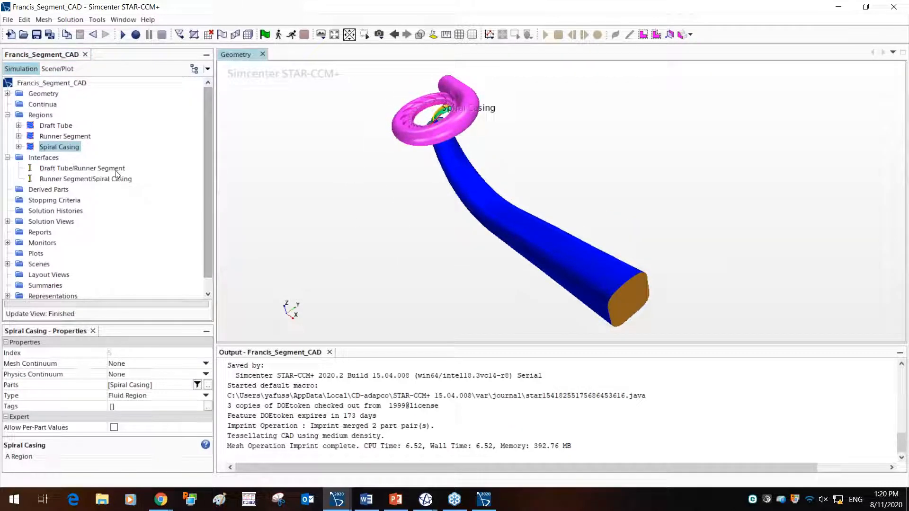
# Create a new physics continuum for the simulation
pyautogui.click(49, 105)
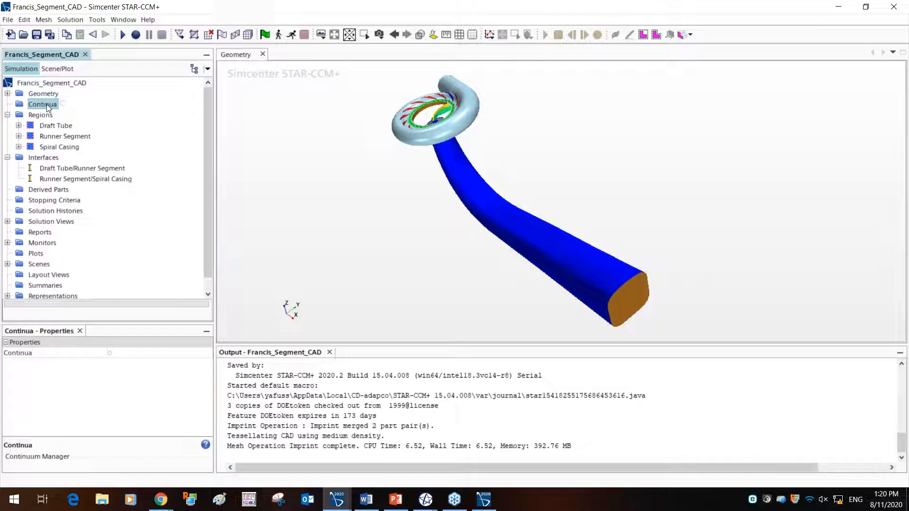
pyautogui.rightClick(49, 106)
pyautogui.moveTo(79, 112)
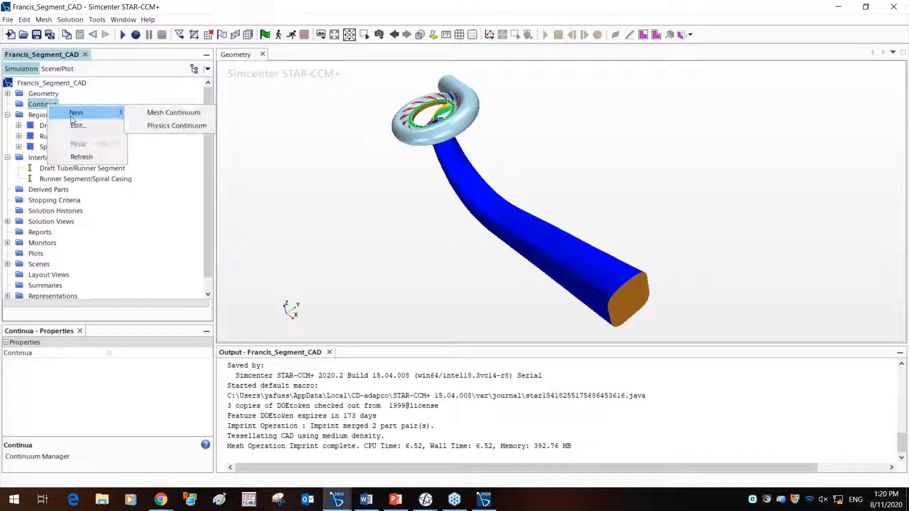
pyautogui.click(159, 124)
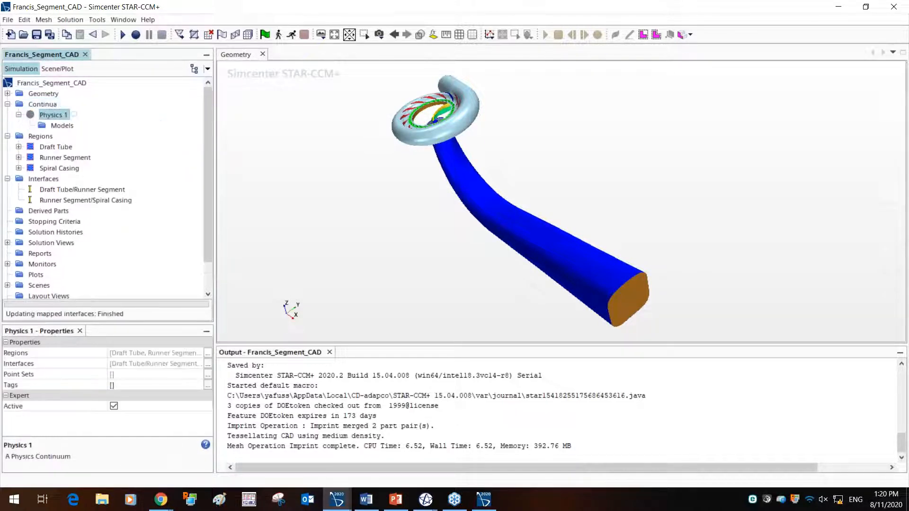
pyautogui.rightClick(53, 106)
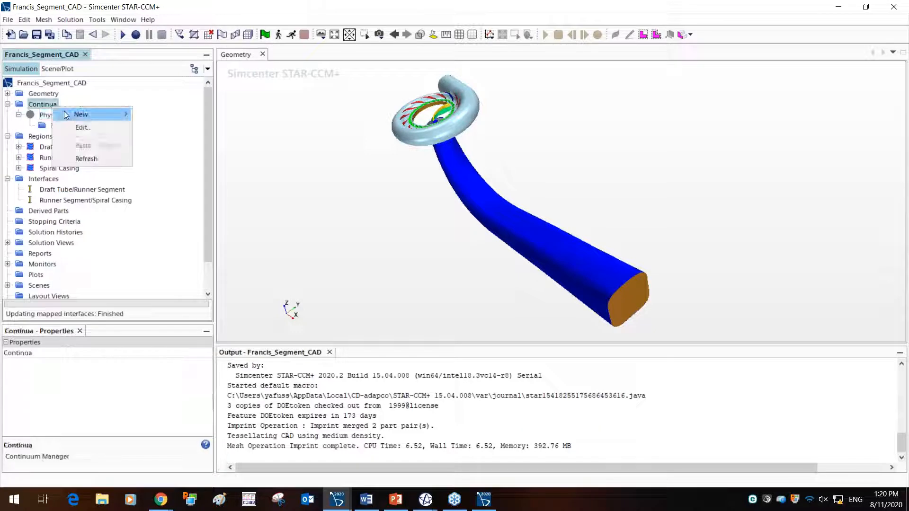
pyautogui.moveTo(67, 114)
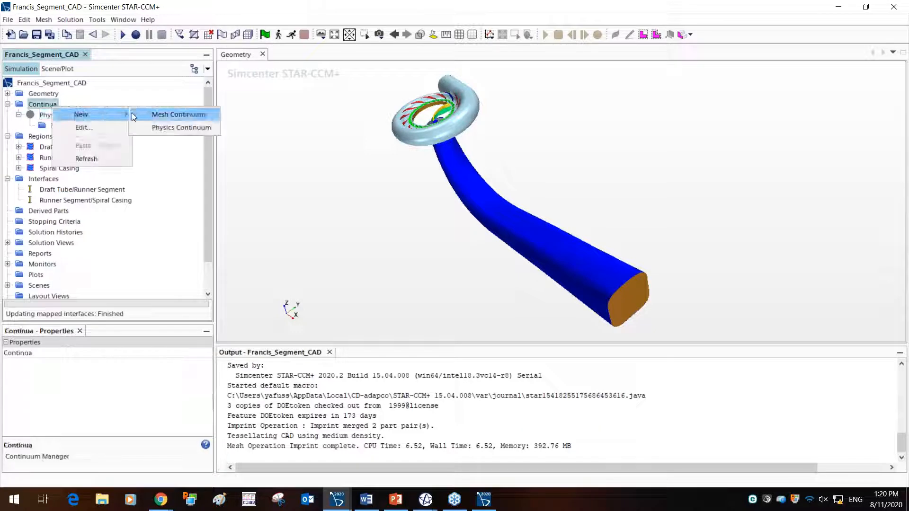
pyautogui.click(173, 127)
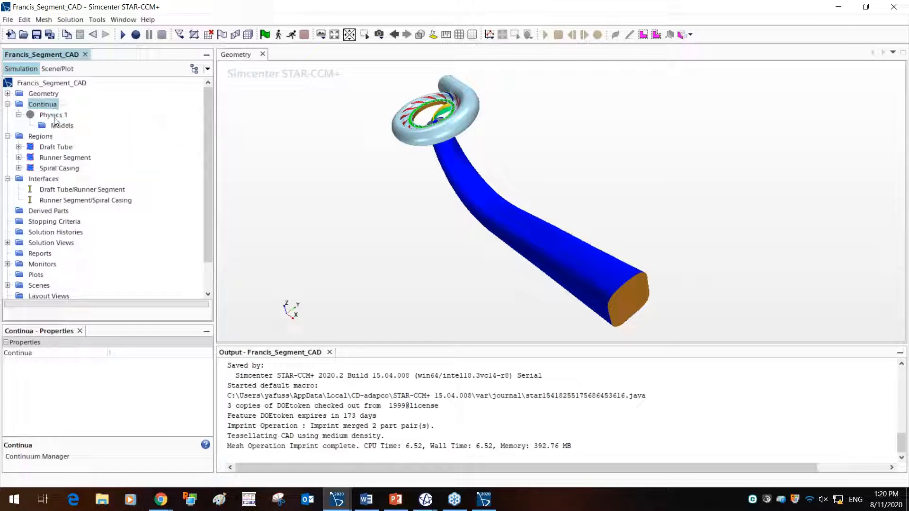
# Enable the Three Dimensional, Liquid, Segregated Flow and Constant Density models for the Physics 1 continuum
pyautogui.click(55, 118)
pyautogui.rightClick(55, 120)
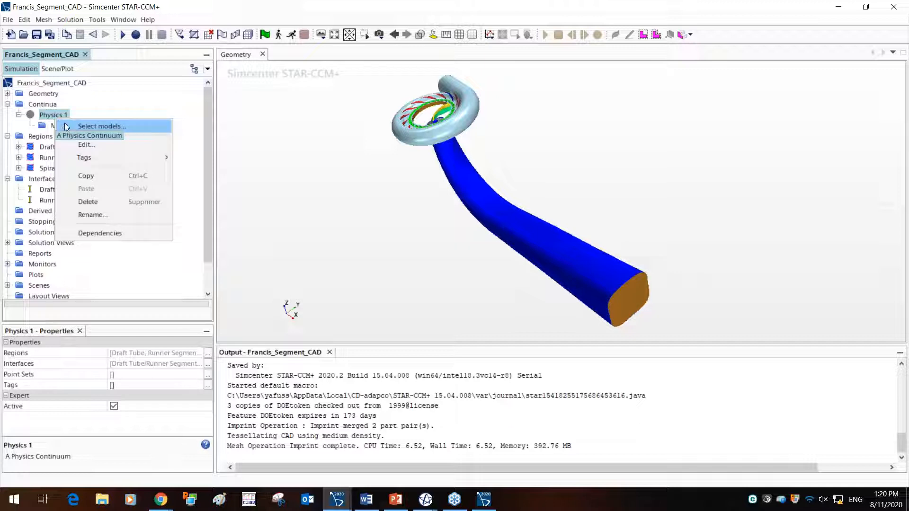
pyautogui.click(67, 125)
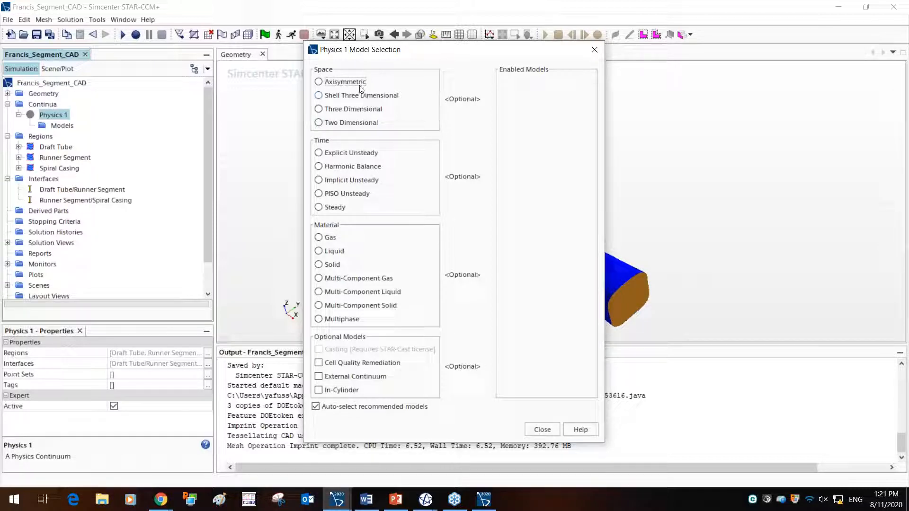
pyautogui.click(340, 109)
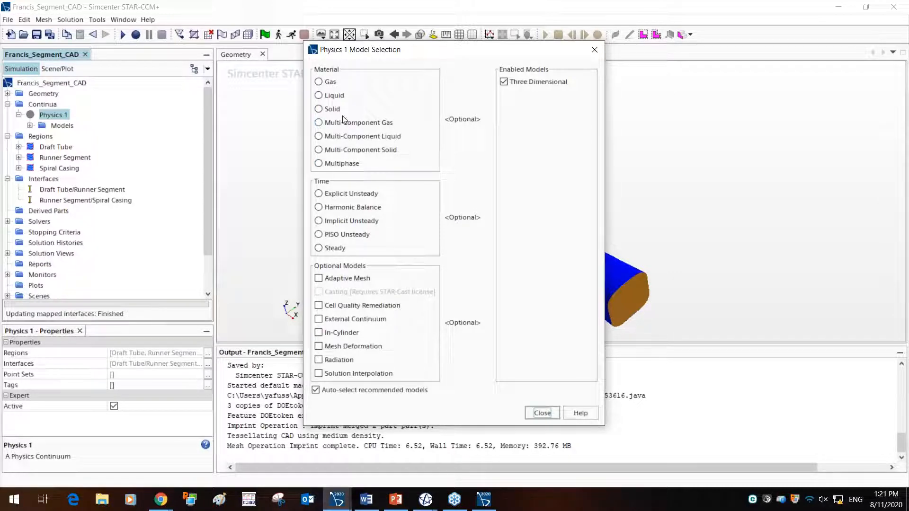
pyautogui.click(334, 96)
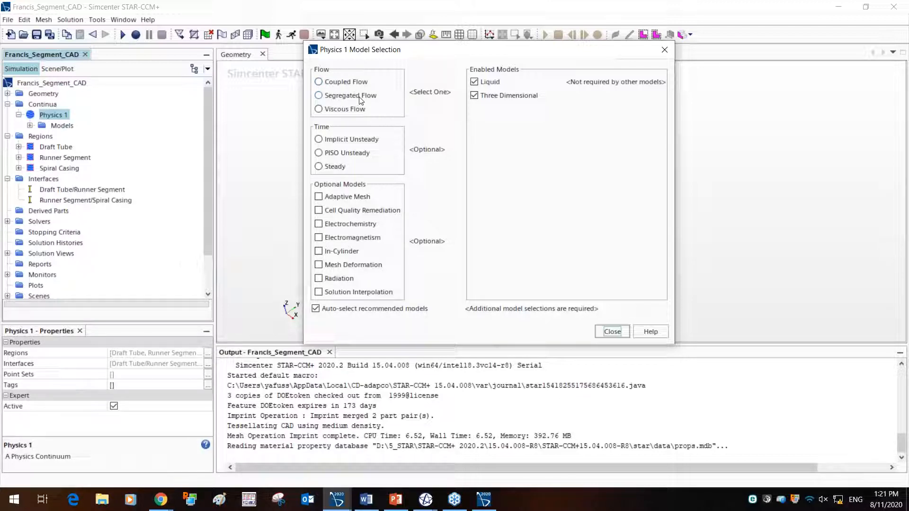
pyautogui.click(360, 98)
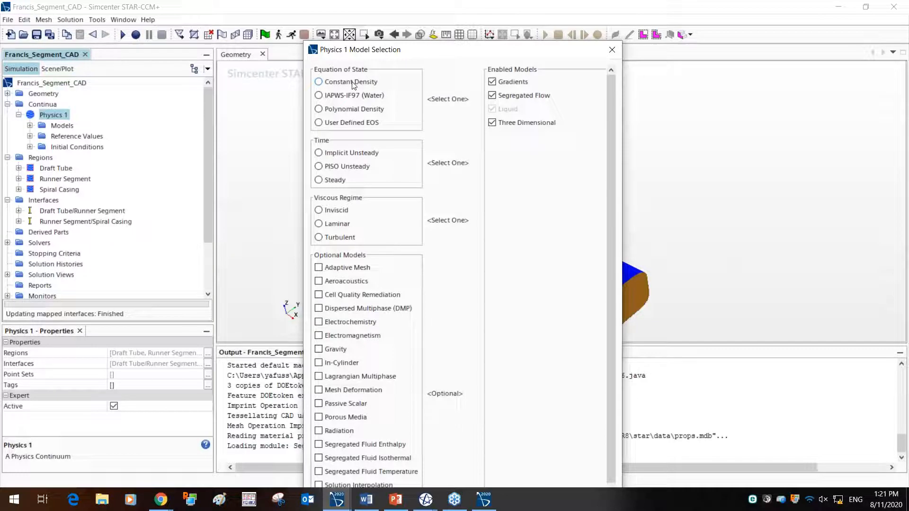
pyautogui.click(352, 83)
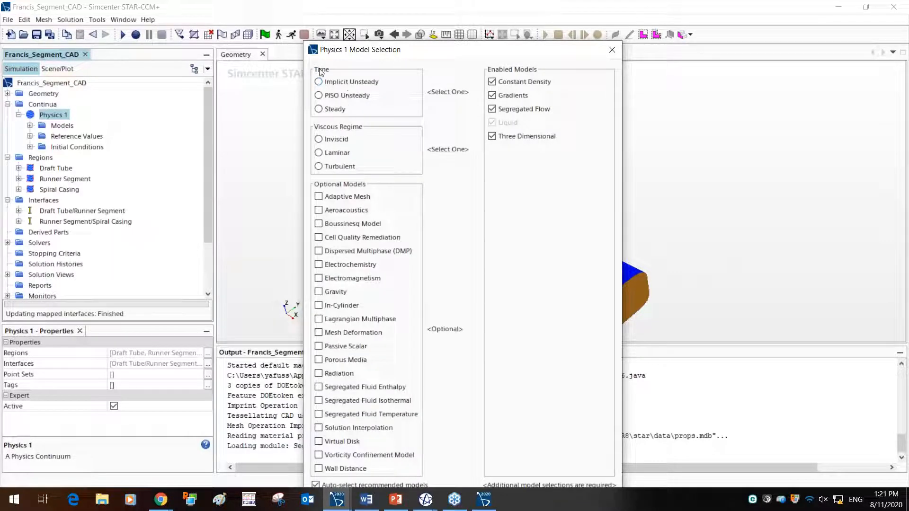
# Enable the Steady time model and the Turbulent viscous regime with K-Epsilon Turbulence for Physics 1
pyautogui.click(341, 108)
pyautogui.click(492, 81)
pyautogui.click(369, 84)
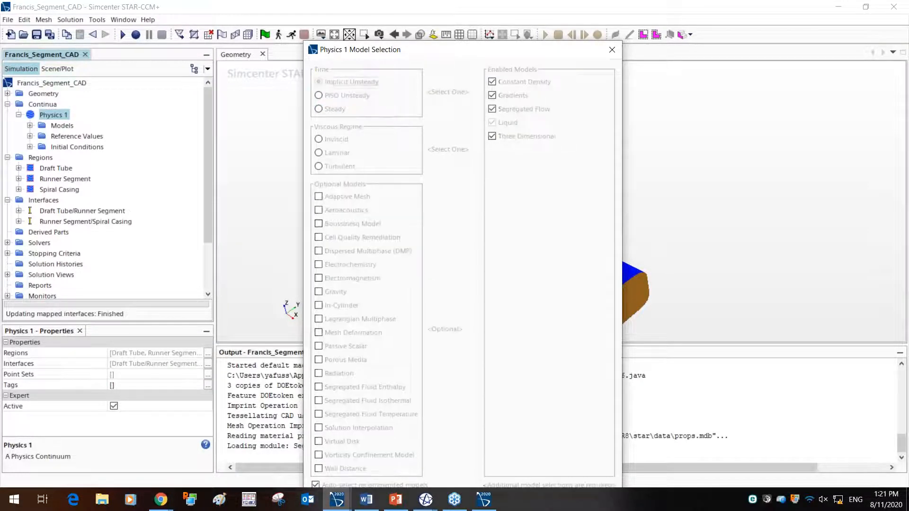
pyautogui.click(492, 82)
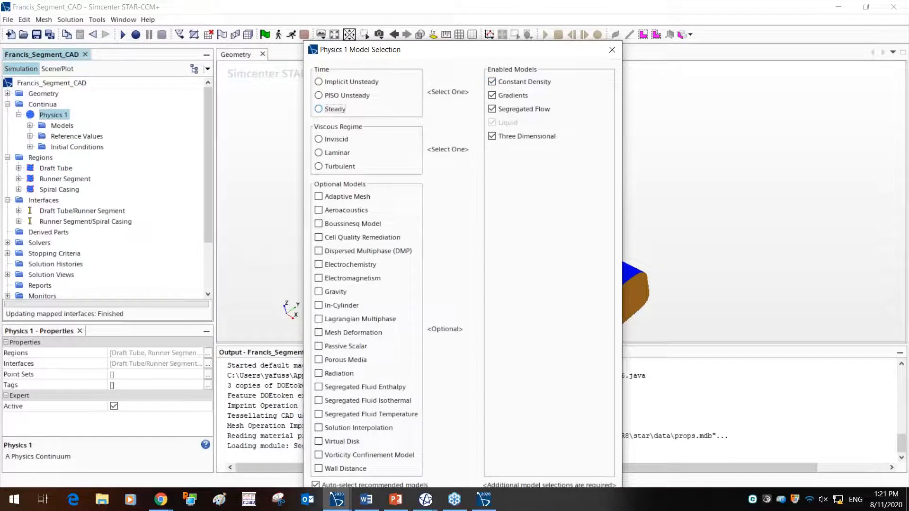
pyautogui.click(336, 109)
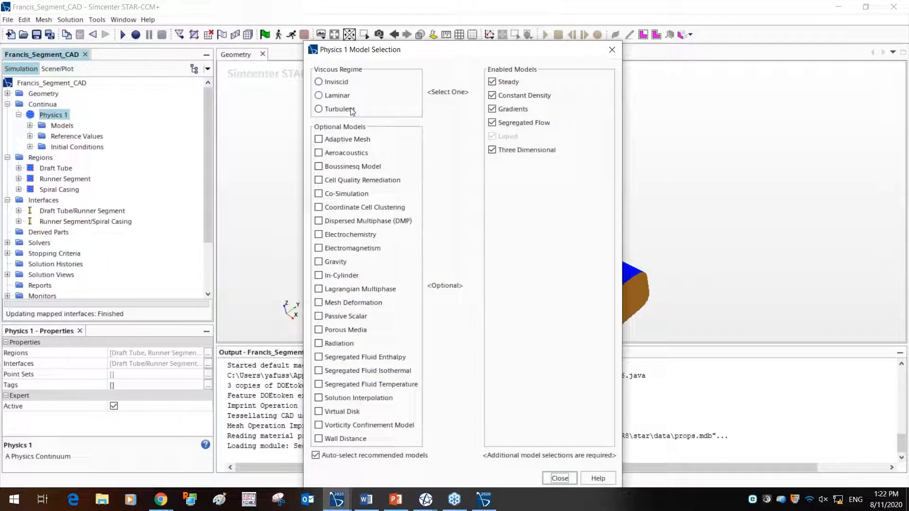
pyautogui.click(352, 109)
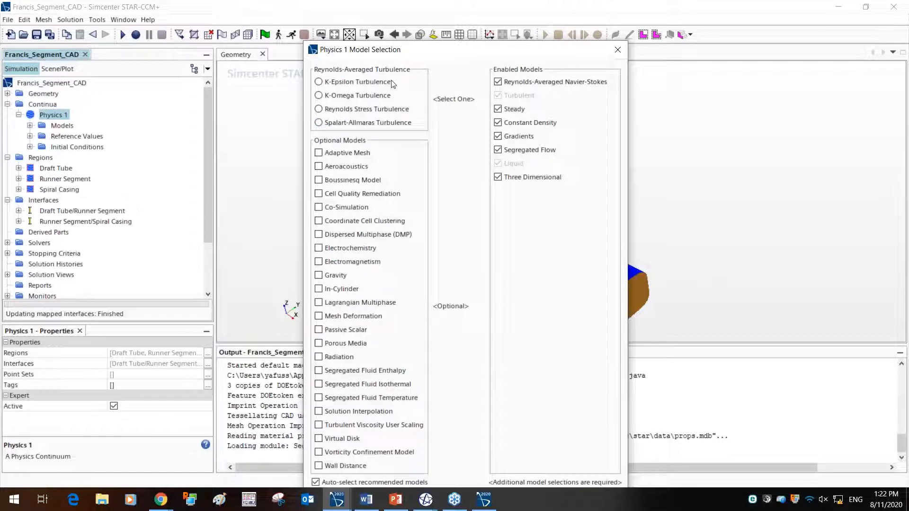
pyautogui.click(346, 83)
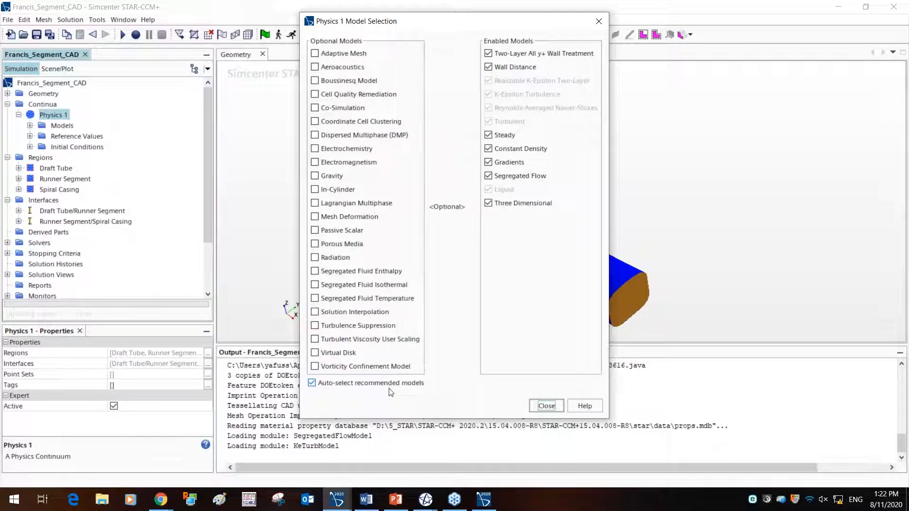
# Turn off auto-selection of recommended models and disable the wall treatment, K-Epsilon, Reynolds-Averaged Navier-Stokes and Turbulent models in Physics 1
pyautogui.click(364, 386)
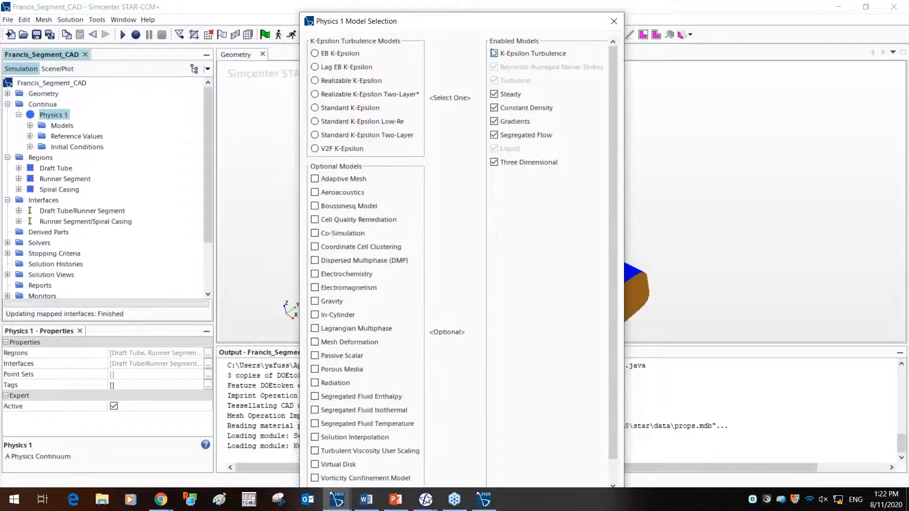
pyautogui.click(493, 53)
pyautogui.click(494, 54)
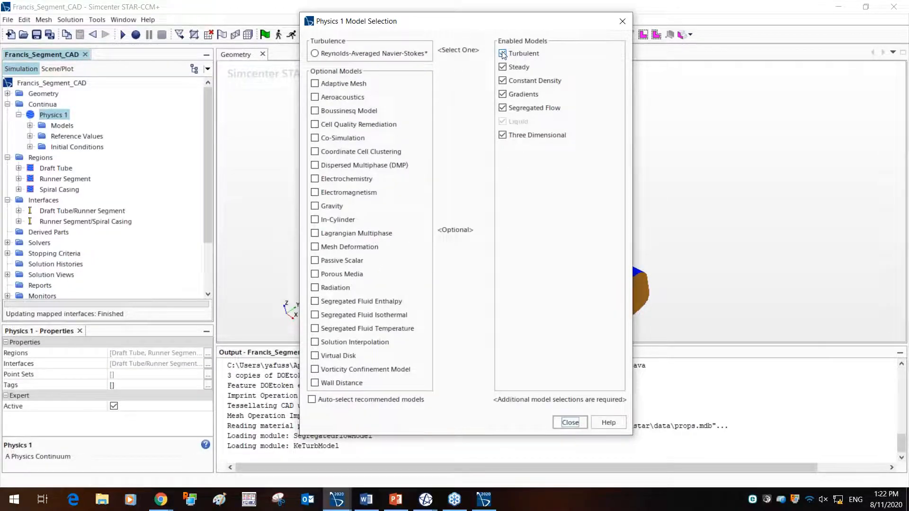
pyautogui.click(502, 53)
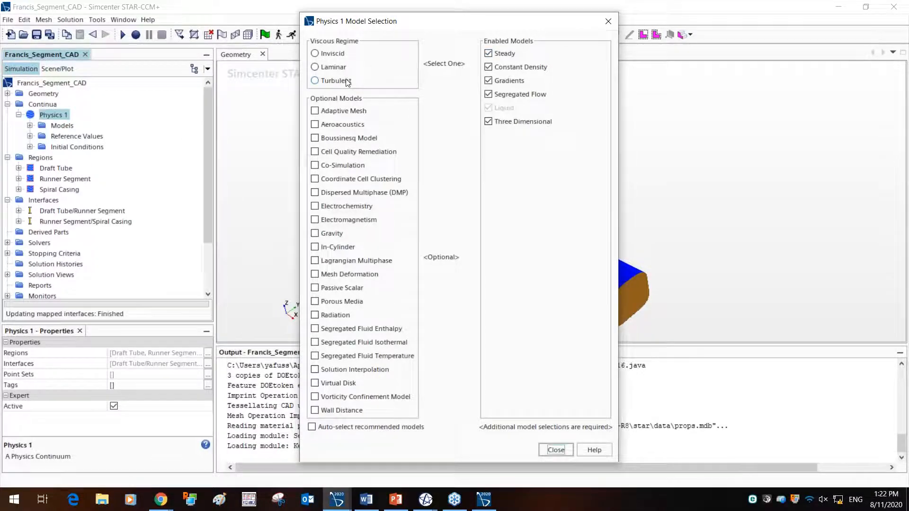
# Enable Turbulent, Reynolds-Averaged Navier-Stokes, K-Epsilon, Realizable K-Epsilon Two-Layer and Two-Layer All y+ Wall Treatment in Physics 1, with auto-selection of recommended models turned on
pyautogui.click(334, 81)
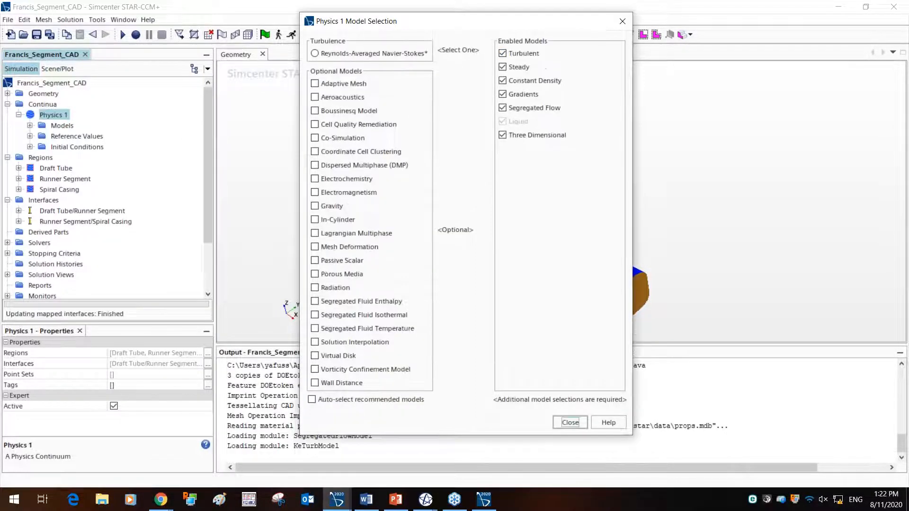
pyautogui.click(368, 53)
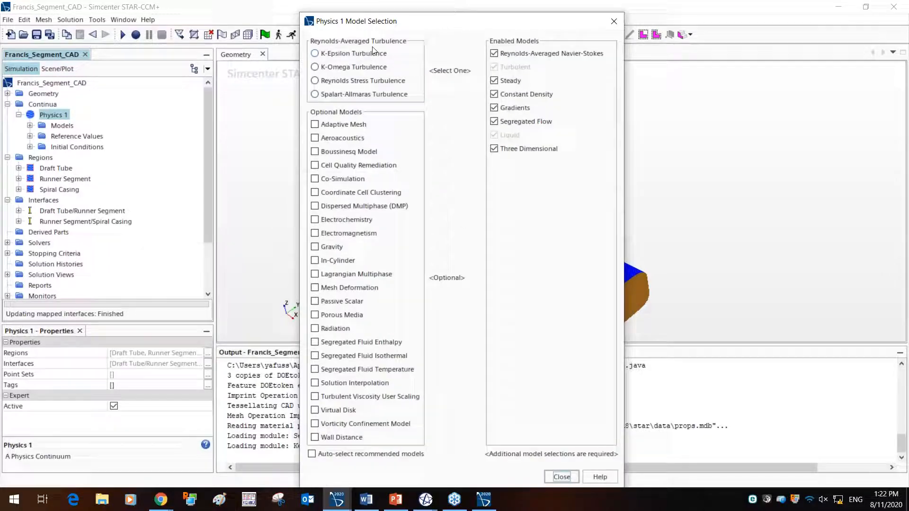
pyautogui.click(334, 55)
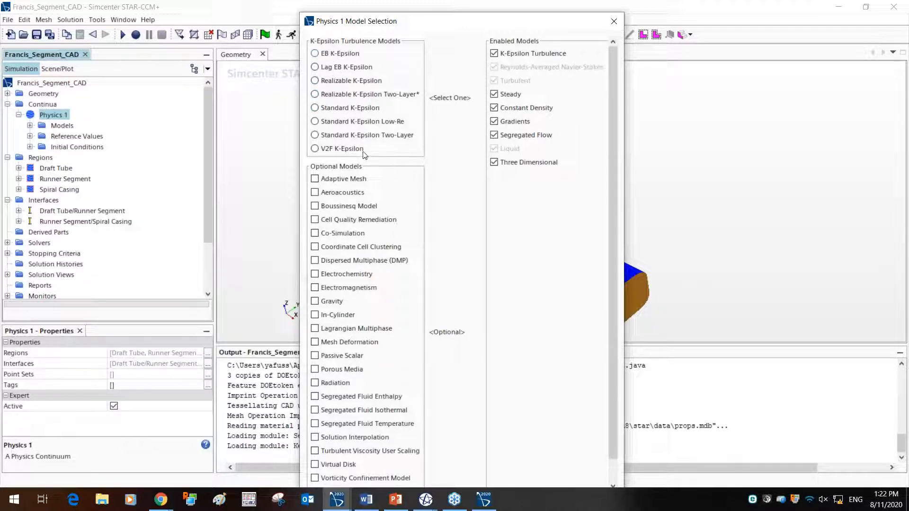
pyautogui.click(349, 95)
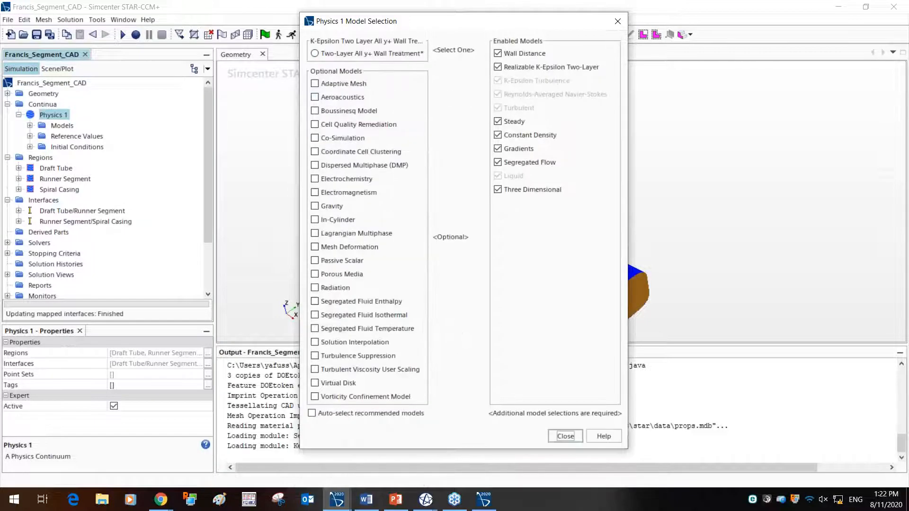
pyautogui.click(334, 56)
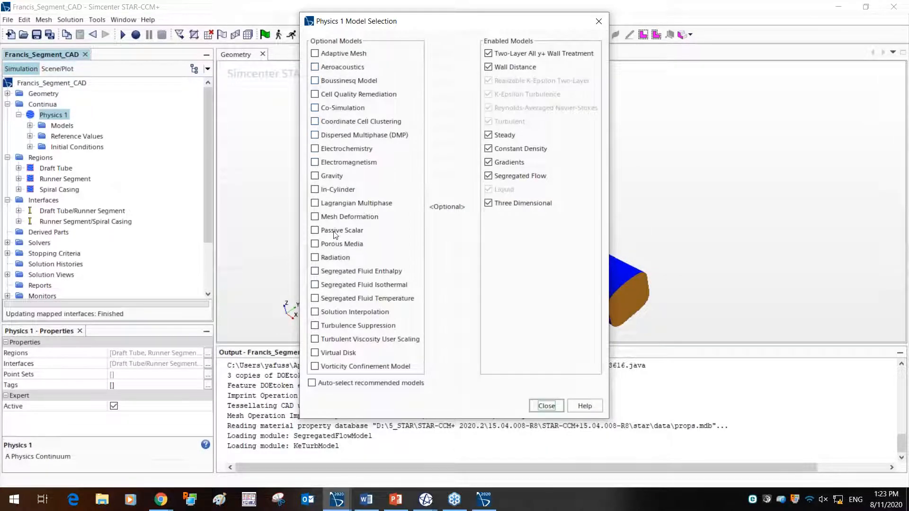
pyautogui.click(357, 384)
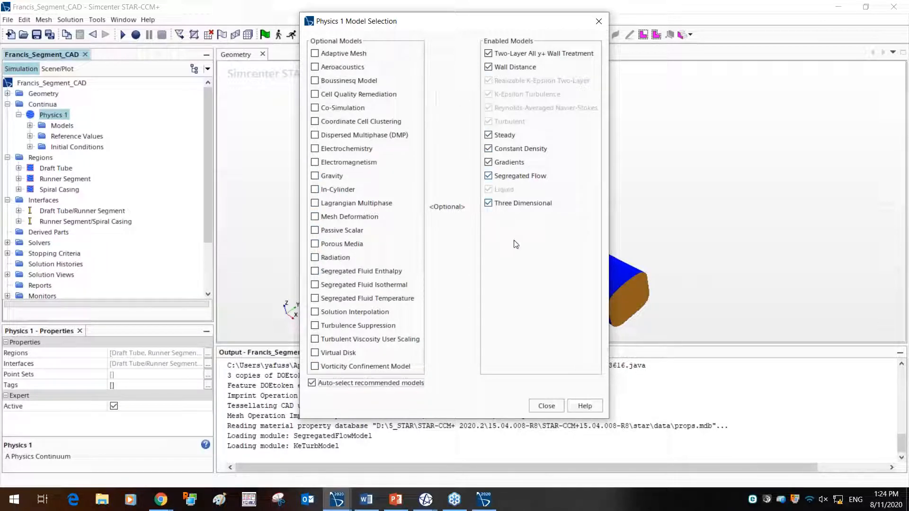
pyautogui.click(546, 405)
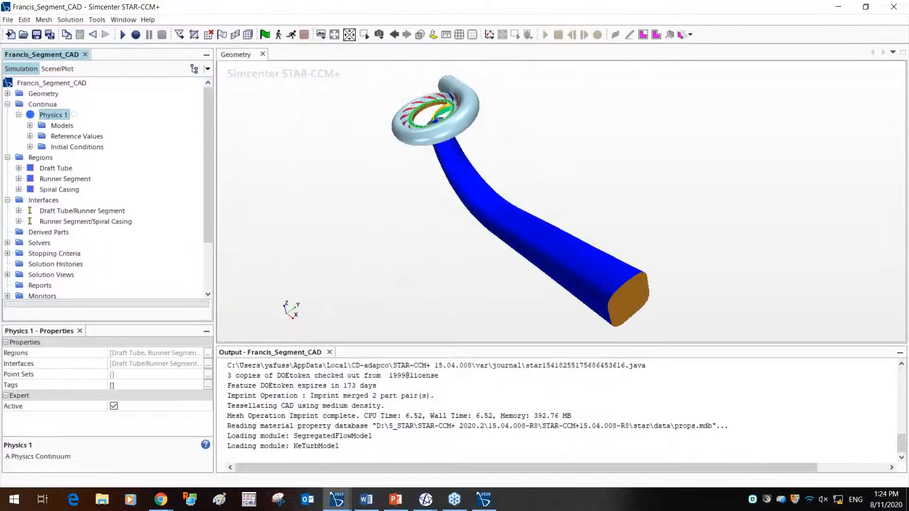
# Review the Physics 1 models, including K-Epsilon Turbulence, Realizable K-Epsilon Two-Layer and Segregated Flow, and the H2O material under Liquid
pyautogui.click(30, 125)
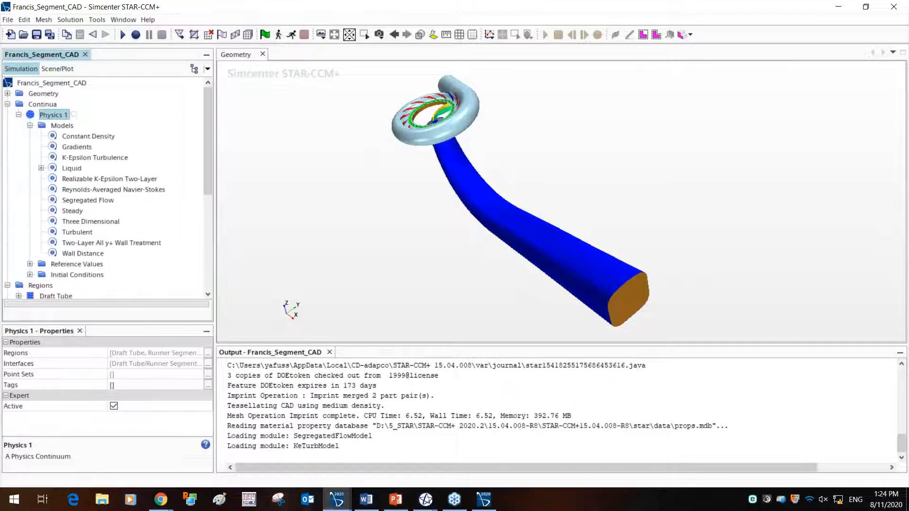
pyautogui.click(58, 127)
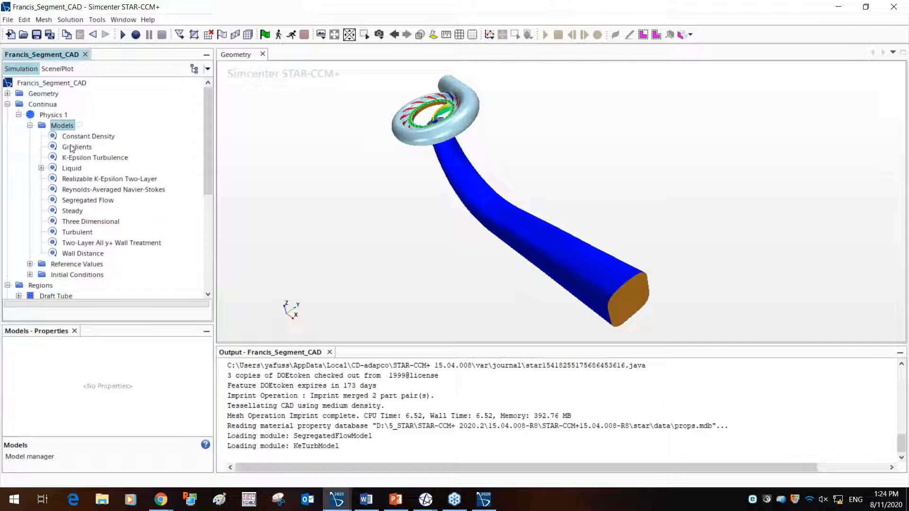
pyautogui.click(71, 158)
pyautogui.click(75, 179)
pyautogui.click(76, 200)
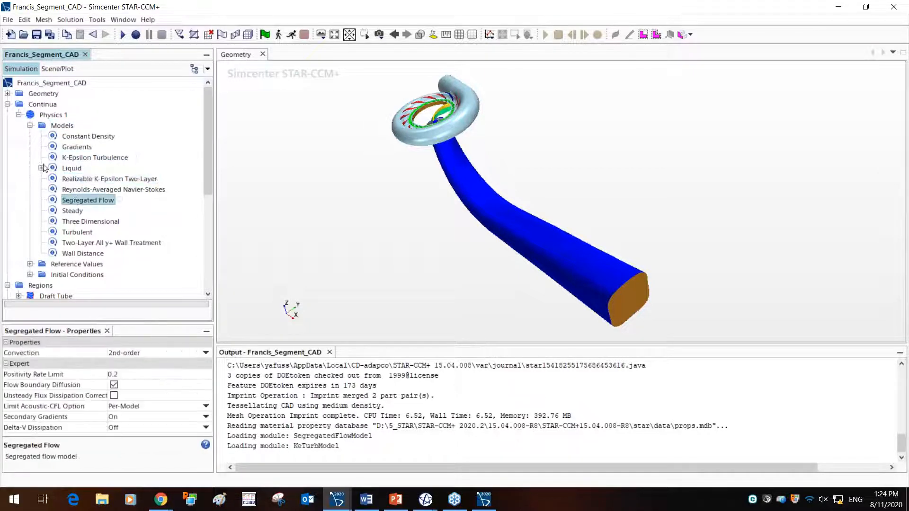
pyautogui.click(41, 169)
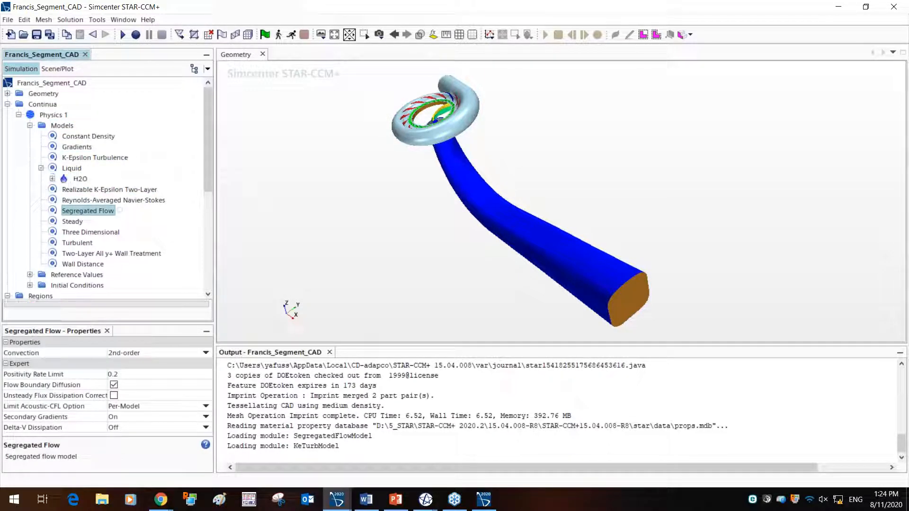
pyautogui.click(69, 169)
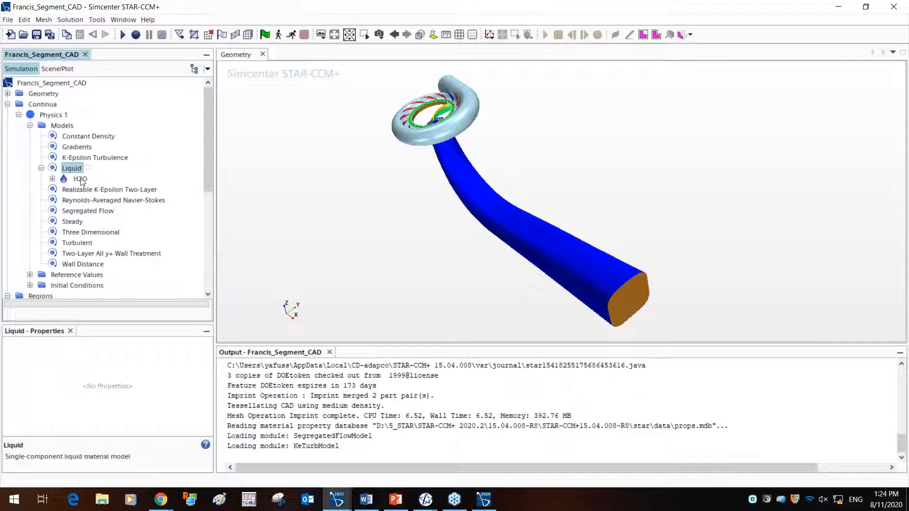
pyautogui.click(79, 180)
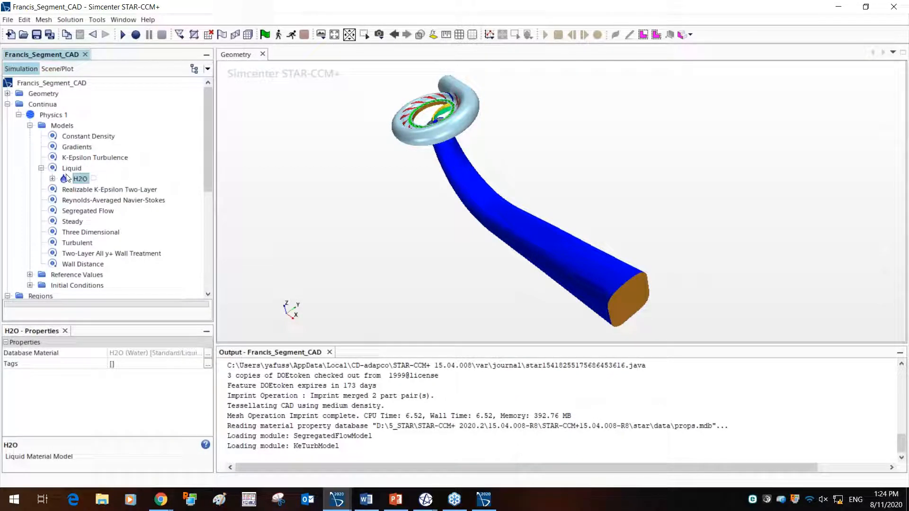
pyautogui.click(42, 169)
# Review the Reference Pressure and the list of initial conditions of the Physics 1 continuum
pyautogui.click(30, 264)
pyautogui.scroll(-3, 110, 233)
pyautogui.click(110, 232)
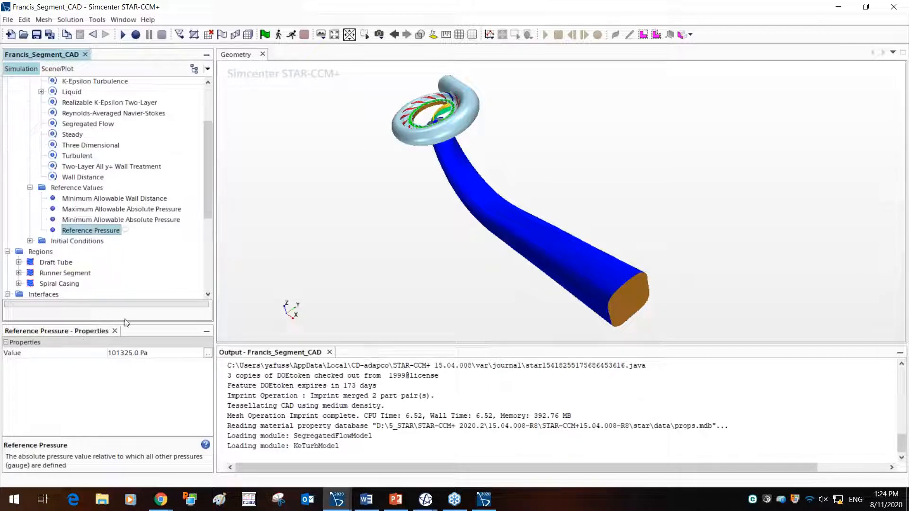
pyautogui.scroll(2, 76, 208)
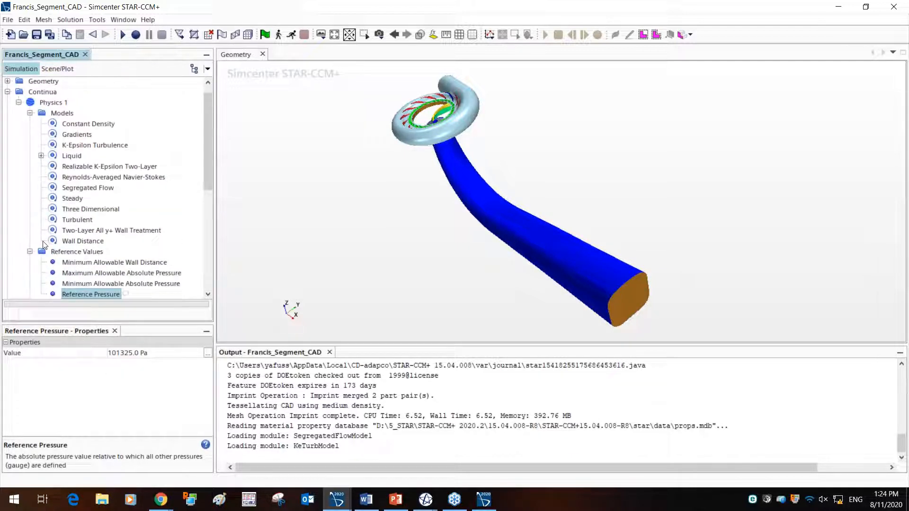
pyautogui.click(29, 252)
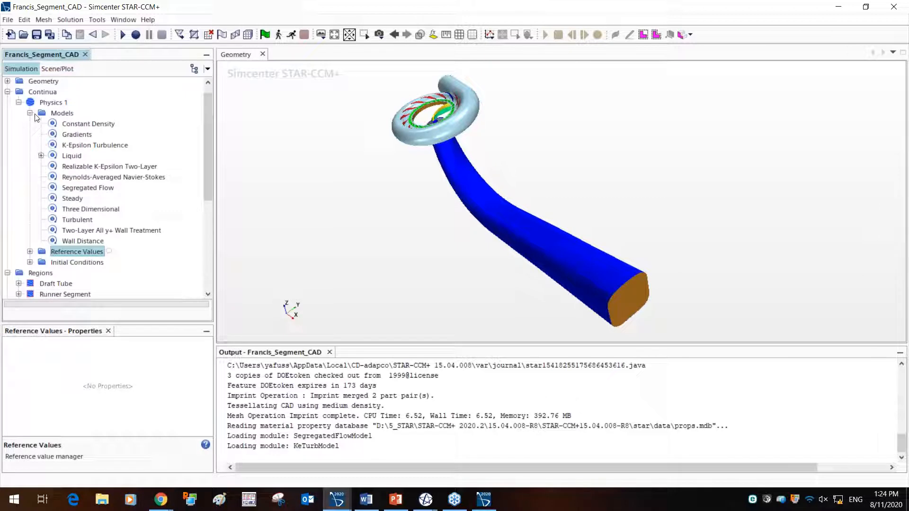
pyautogui.click(30, 114)
pyautogui.click(30, 135)
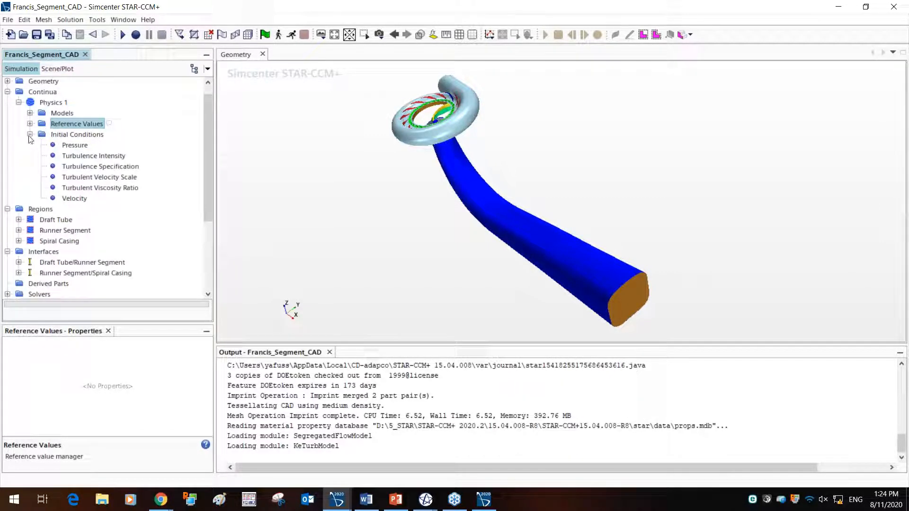
pyautogui.click(29, 135)
# Check the physics continuum assigned to the Draft Tube and Spiral Casing regions, and list the Physics 1 models
pyautogui.click(50, 103)
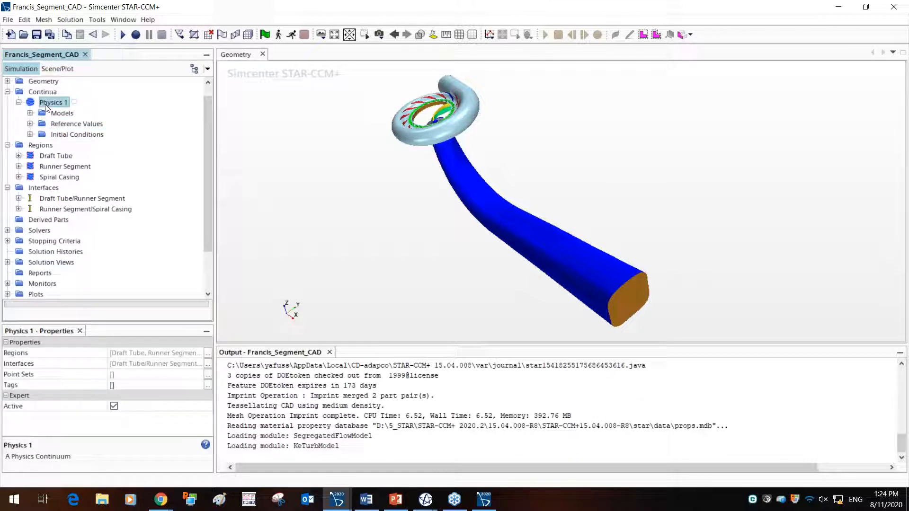
pyautogui.click(48, 156)
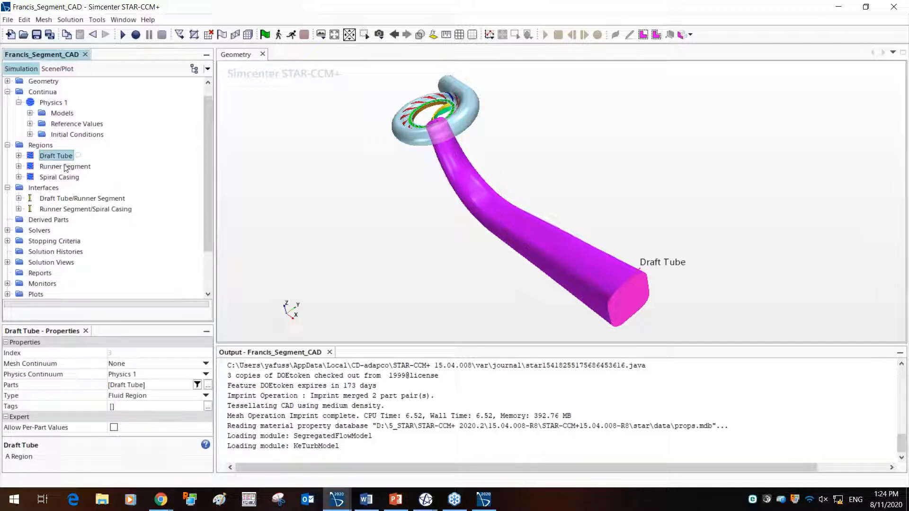
pyautogui.click(54, 178)
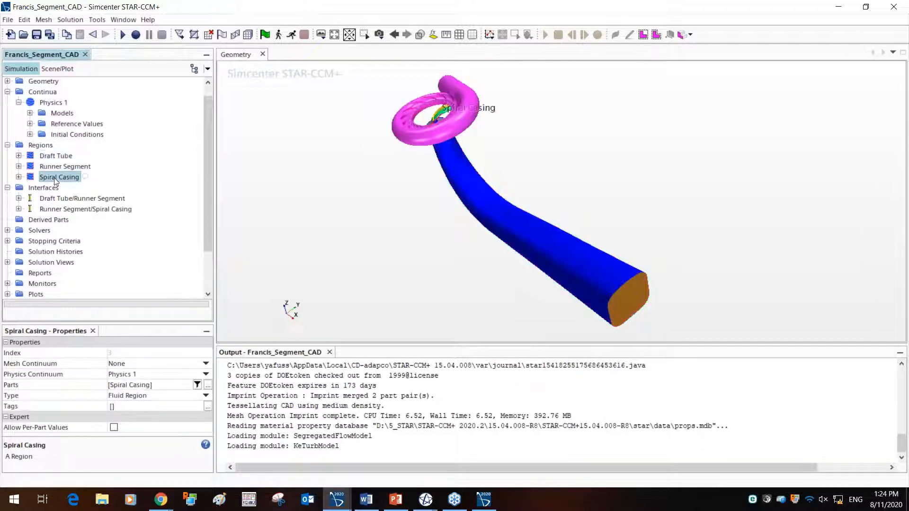
pyautogui.click(30, 113)
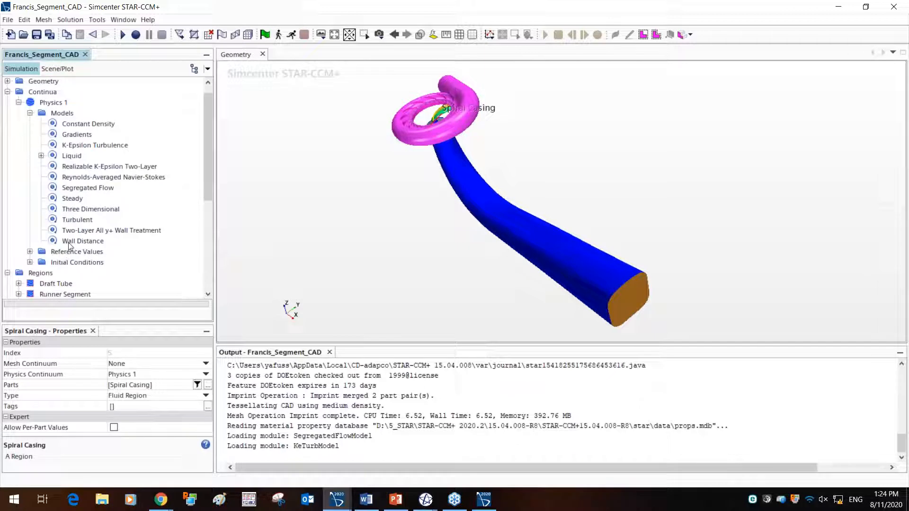
pyautogui.scroll(-1, 68, 246)
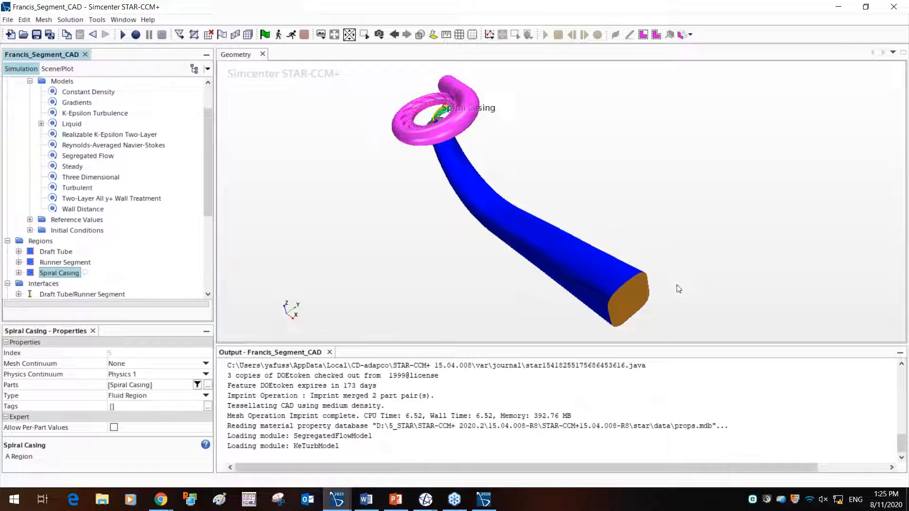
pyautogui.scroll(1, 95, 142)
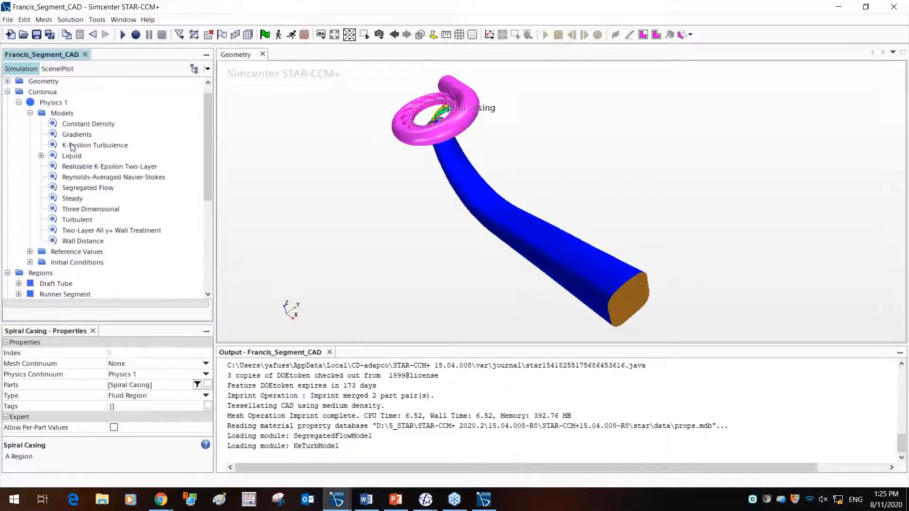
# Create a second physics continuum alongside Physics 1
pyautogui.rightClick(44, 91)
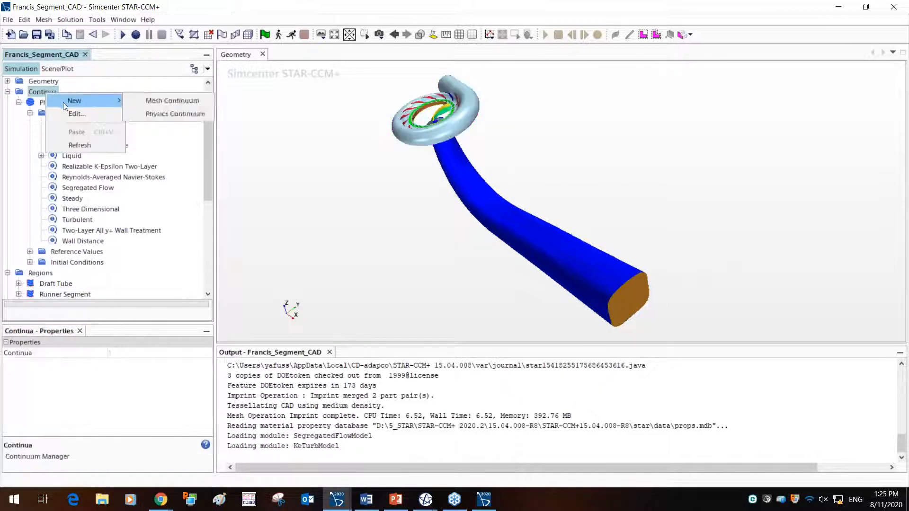
pyautogui.moveTo(118, 105)
pyautogui.click(144, 114)
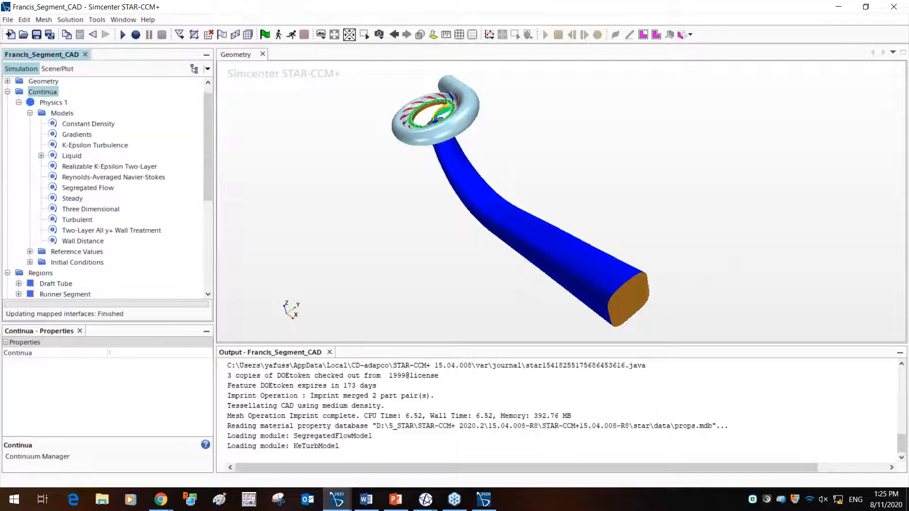
# Enable the Three Dimensional, Solid and Steady models for the Physics 2 continuum
pyautogui.rightClick(69, 273)
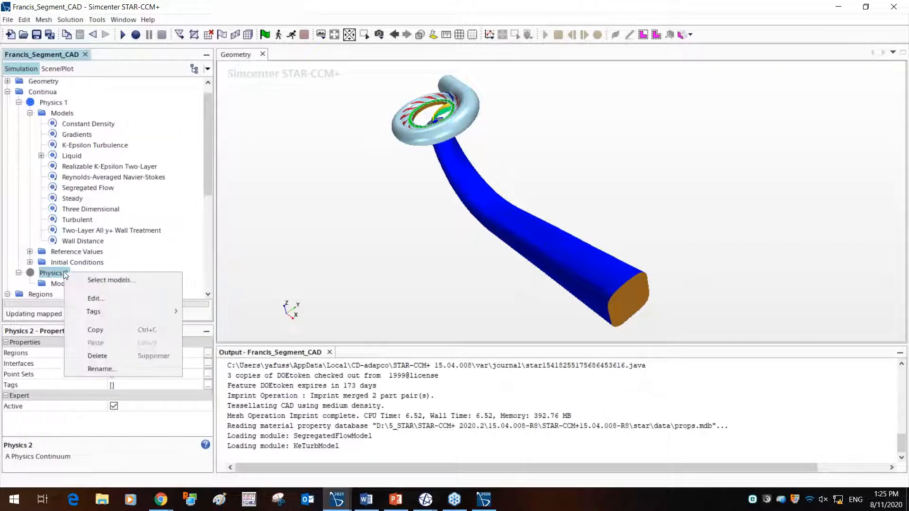
pyautogui.click(96, 276)
pyautogui.click(350, 111)
pyautogui.click(333, 110)
pyautogui.click(340, 110)
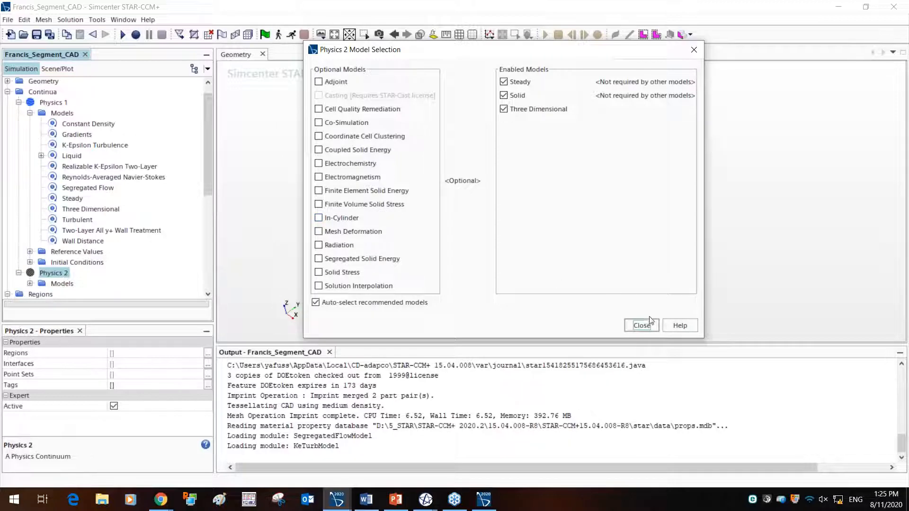
pyautogui.click(640, 326)
# Check the physics continuum choices for the Draft Tube region, keep Physics 1, and select the Physics 2 continuum
pyautogui.scroll(-2, 82, 273)
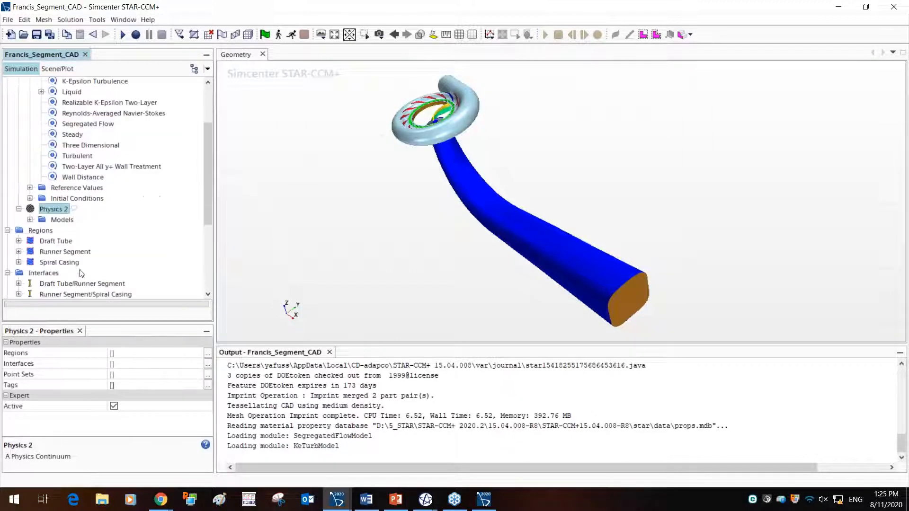
pyautogui.click(60, 244)
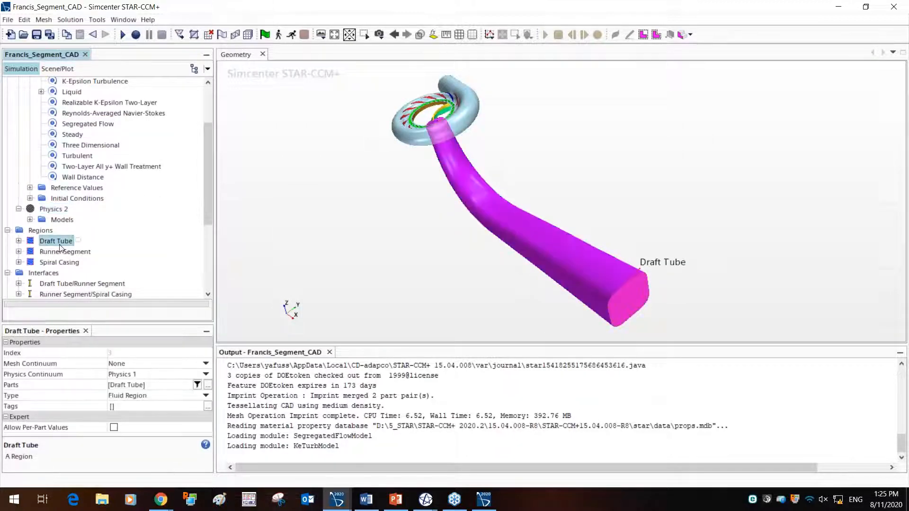
pyautogui.click(161, 374)
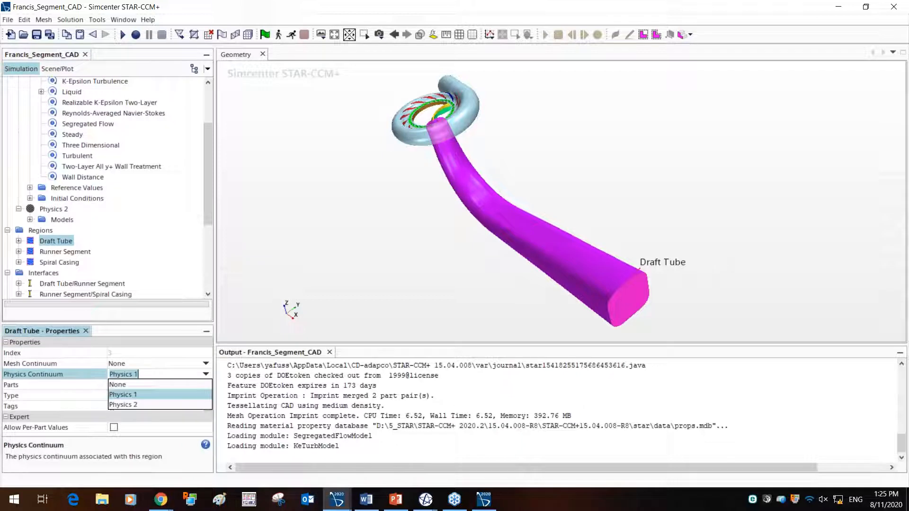
pyautogui.click(144, 396)
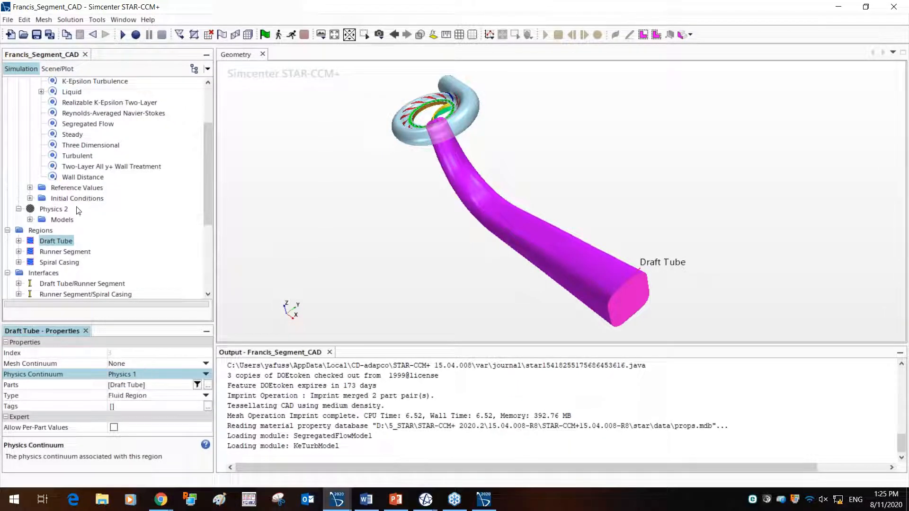
pyautogui.click(55, 209)
pyautogui.scroll(1, 79, 182)
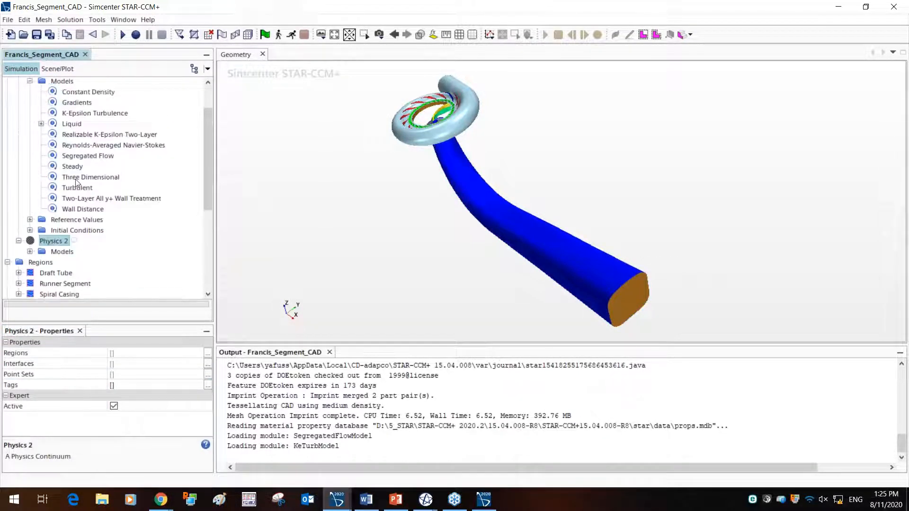
# Delete the Physics 2 continuum so that Physics 1 is the only physics continuum
pyautogui.scroll(1, 32, 100)
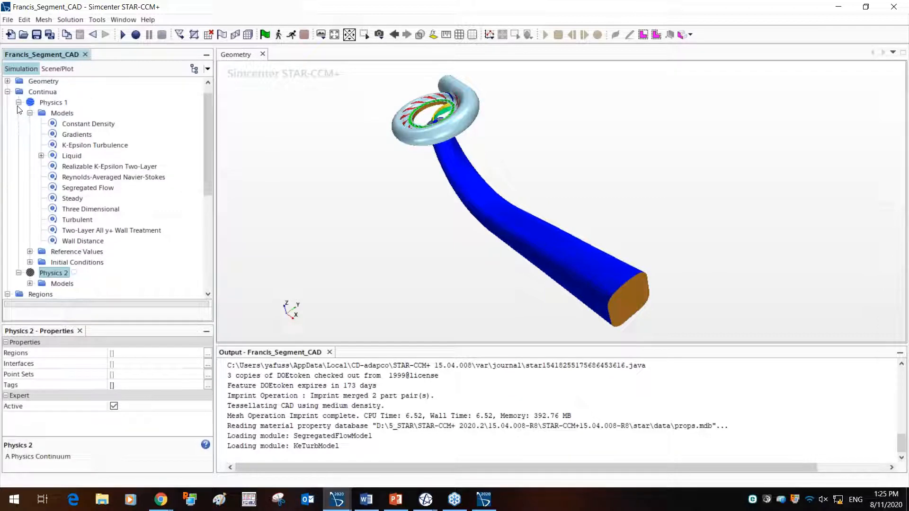
pyautogui.click(18, 103)
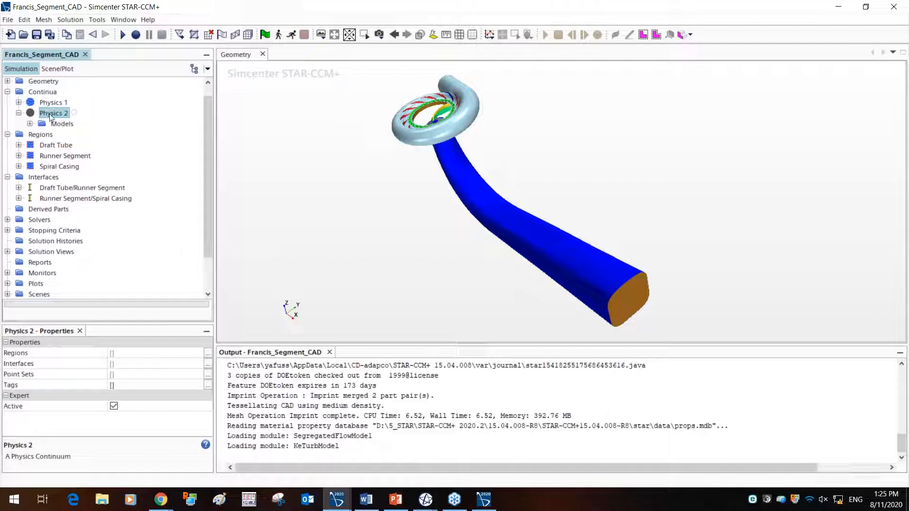
pyautogui.click(53, 156)
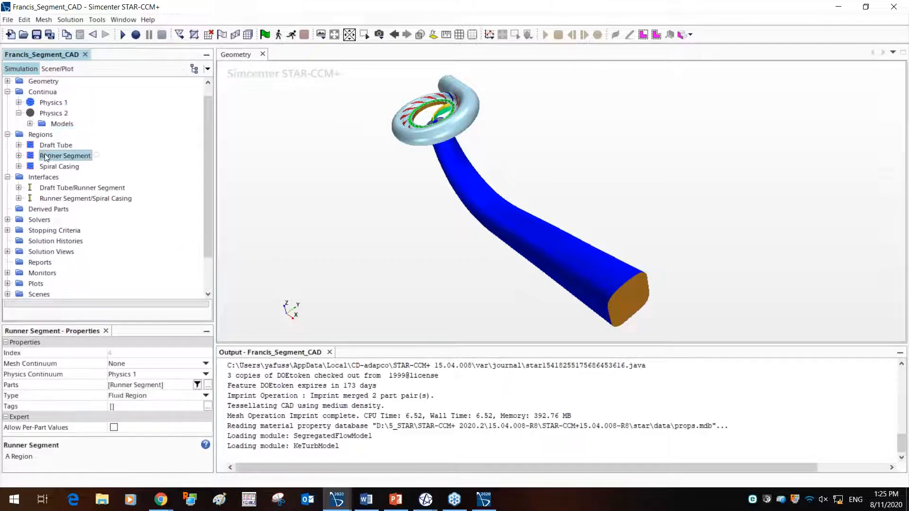
pyautogui.click(48, 116)
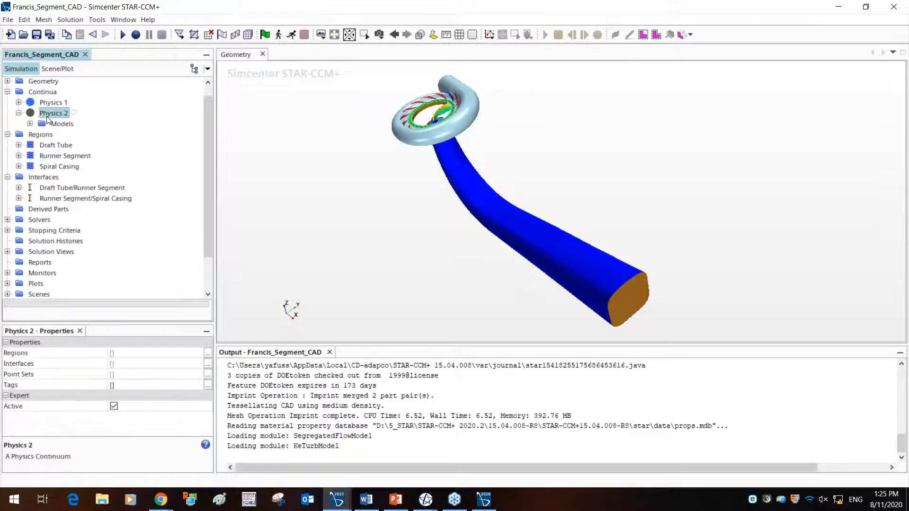
pyautogui.rightClick(49, 114)
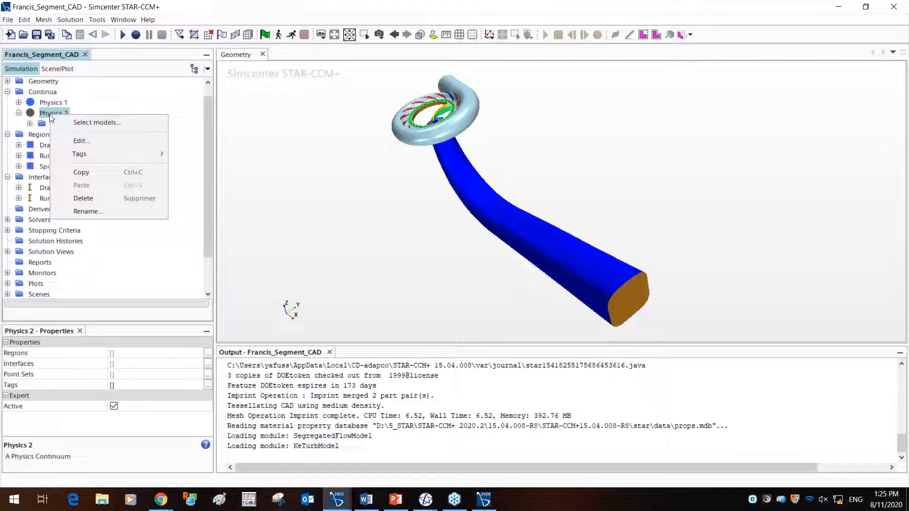
pyautogui.click(89, 194)
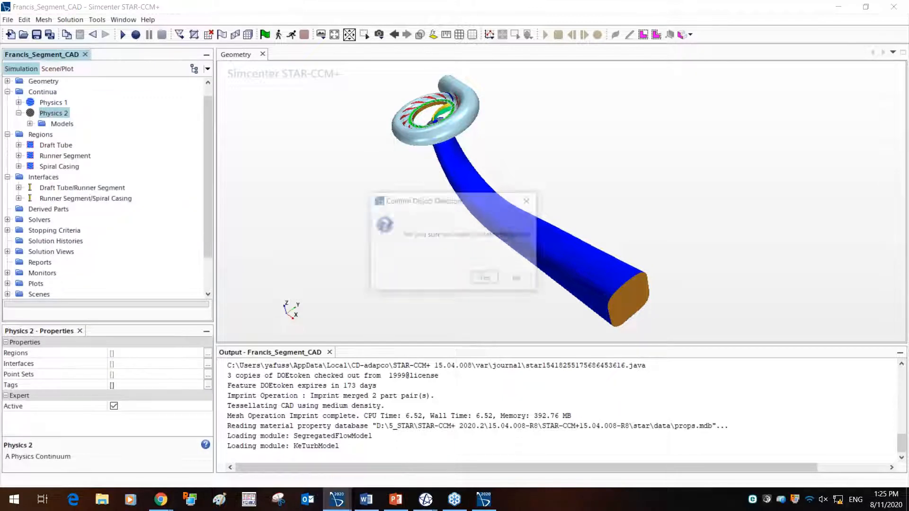
pyautogui.click(482, 277)
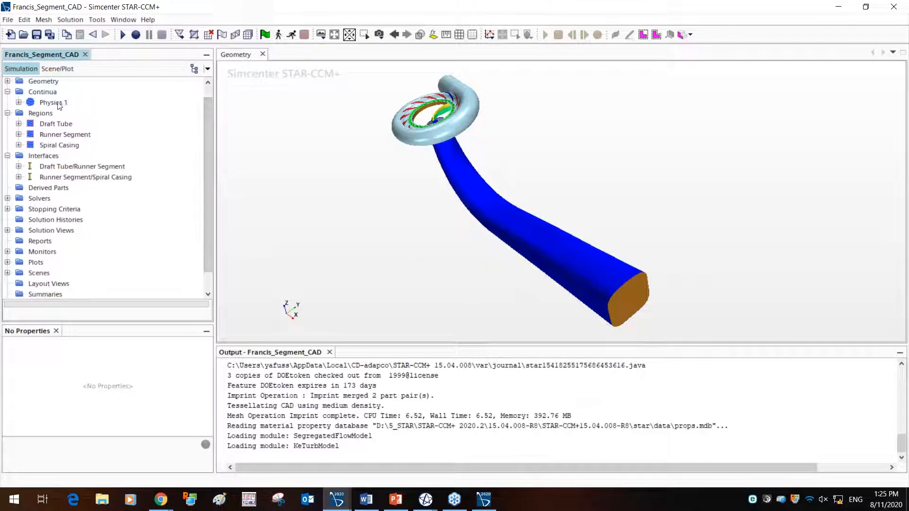
# Review the properties of the Draft Tube, Runner Segment and Spiral Casing regions, including their assigned physics continuum
pyautogui.click(60, 123)
pyautogui.click(58, 134)
pyautogui.click(57, 145)
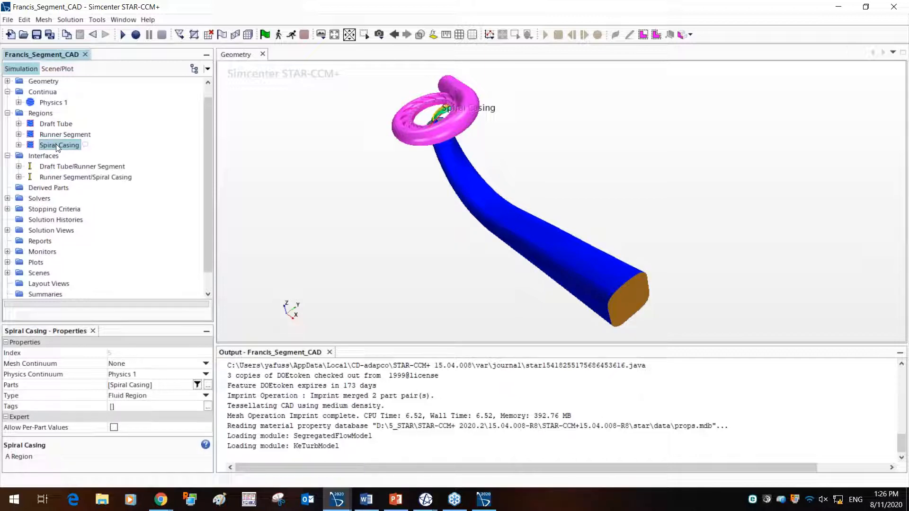
# Create an interface between the Periodic 1 and Periodic 2 boundaries of the Runner Segment region
pyautogui.moveTo(404, 203); pyautogui.dragTo(428, 208)
pyautogui.scroll(6, 427, 209)
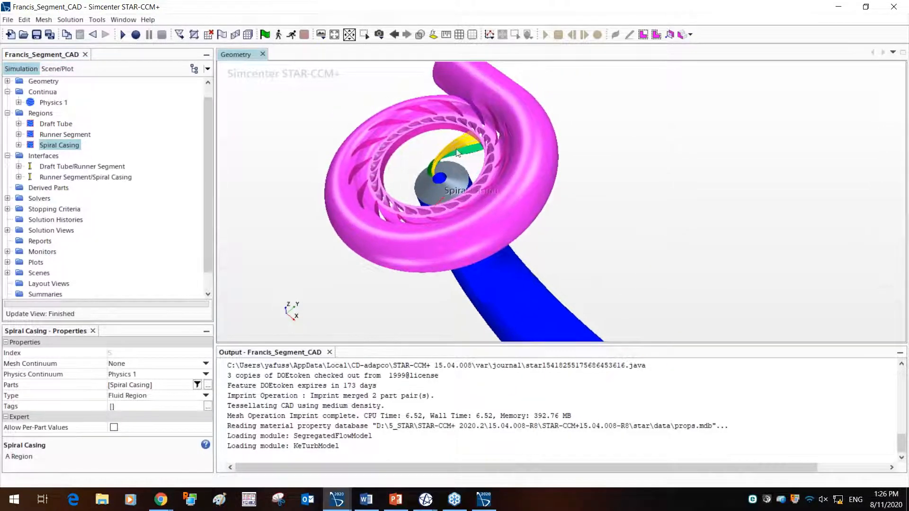
pyautogui.click(19, 134)
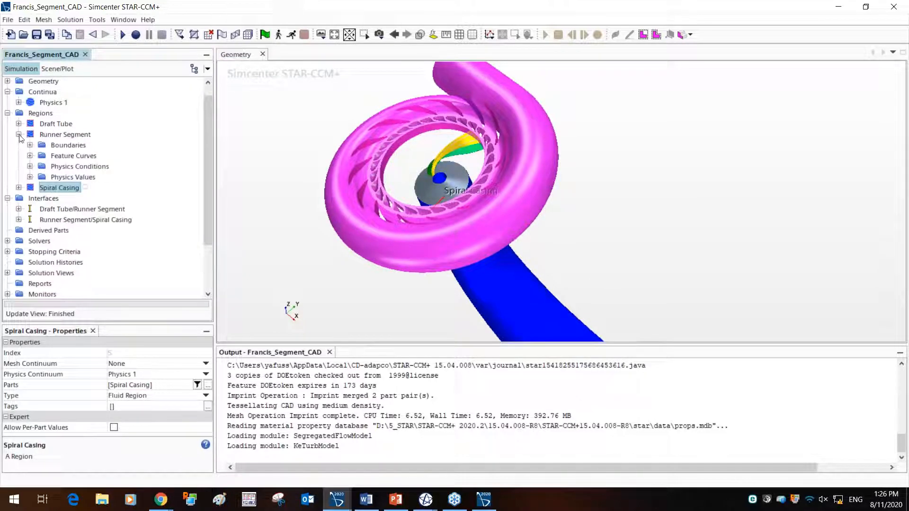
pyautogui.click(30, 145)
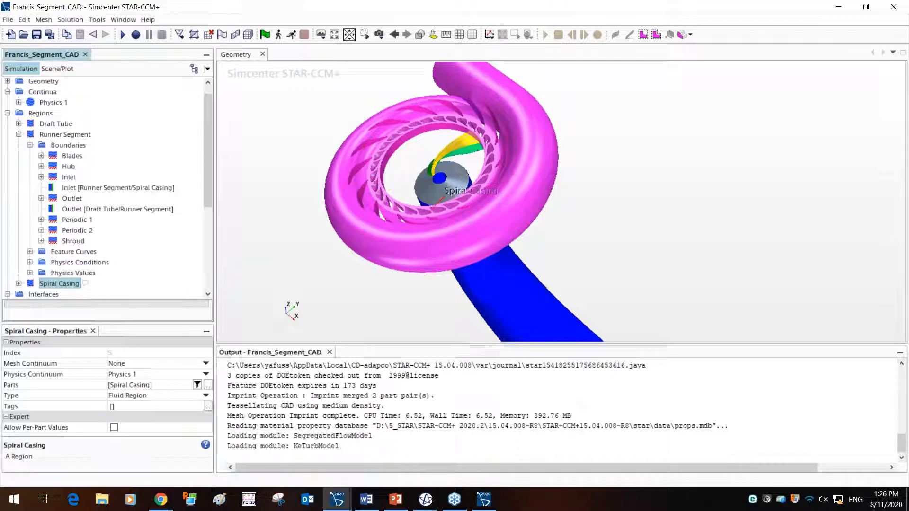
pyautogui.click(88, 220)
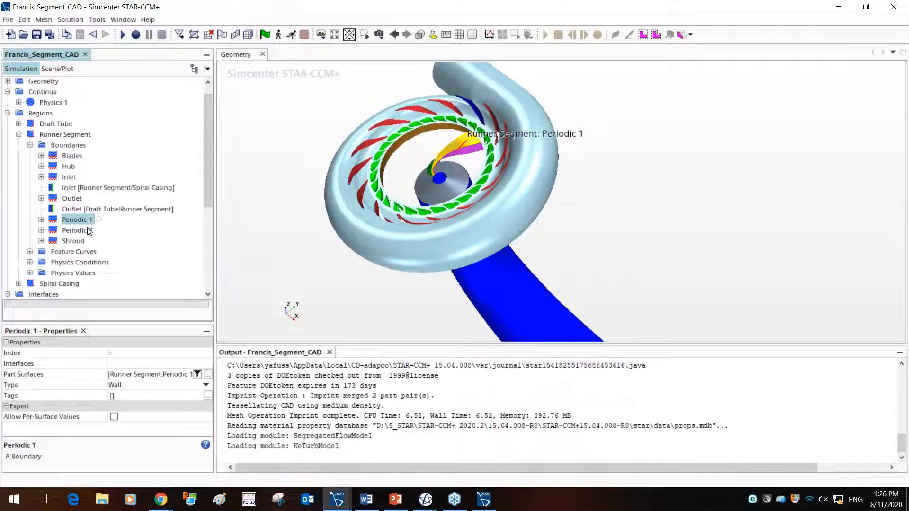
pyautogui.keyDown('ctrl'); pyautogui.click(86, 234); pyautogui.keyUp('ctrl')
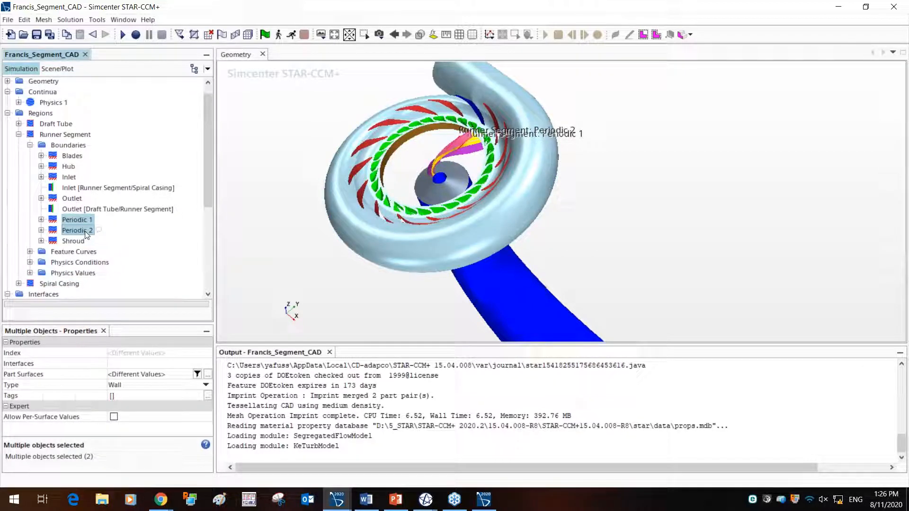
pyautogui.rightClick(86, 234)
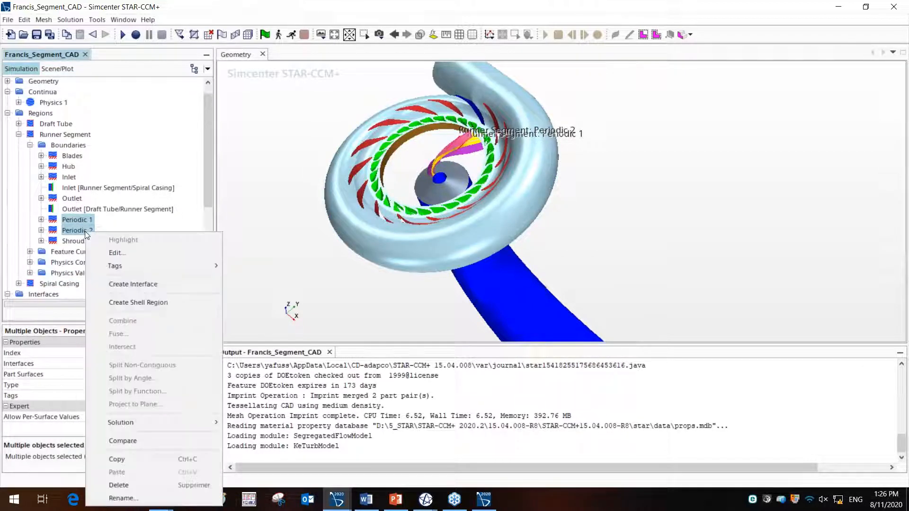
pyautogui.click(133, 286)
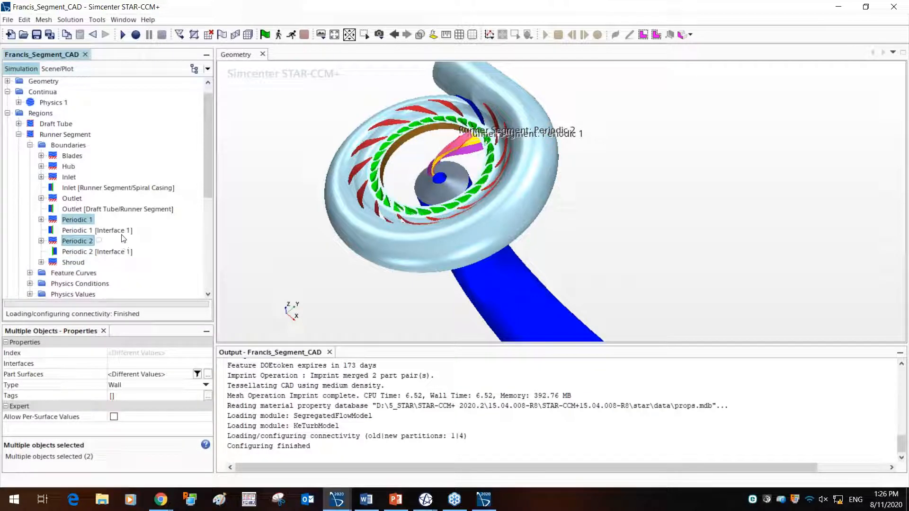
# Set the topology of the new Periodic 1/Periodic 2 interface to Periodic, keeping its type as Internal Interface
pyautogui.scroll(-2, 123, 238)
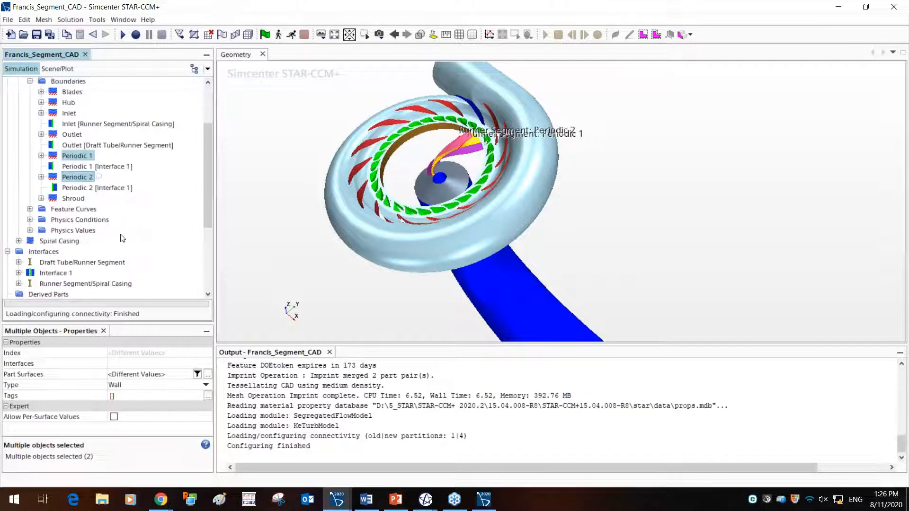
pyautogui.click(57, 274)
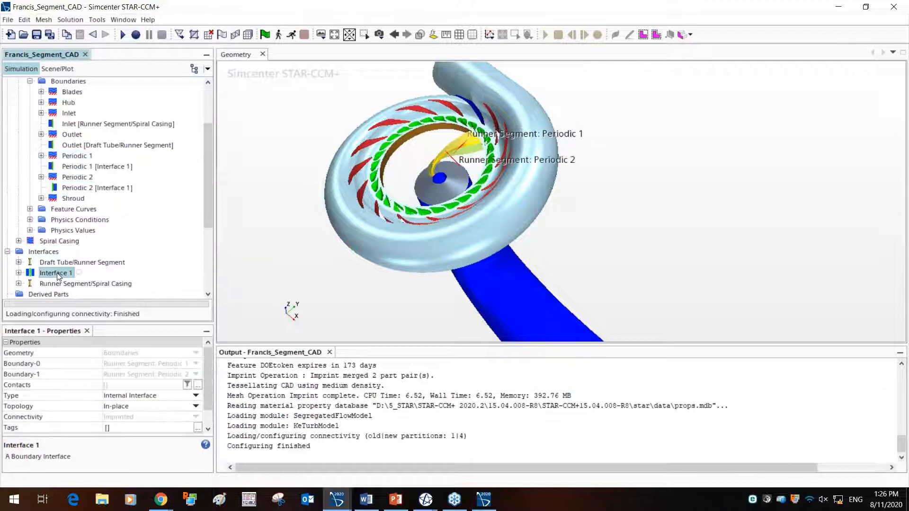
pyautogui.click(138, 405)
pyautogui.click(142, 396)
pyautogui.click(141, 396)
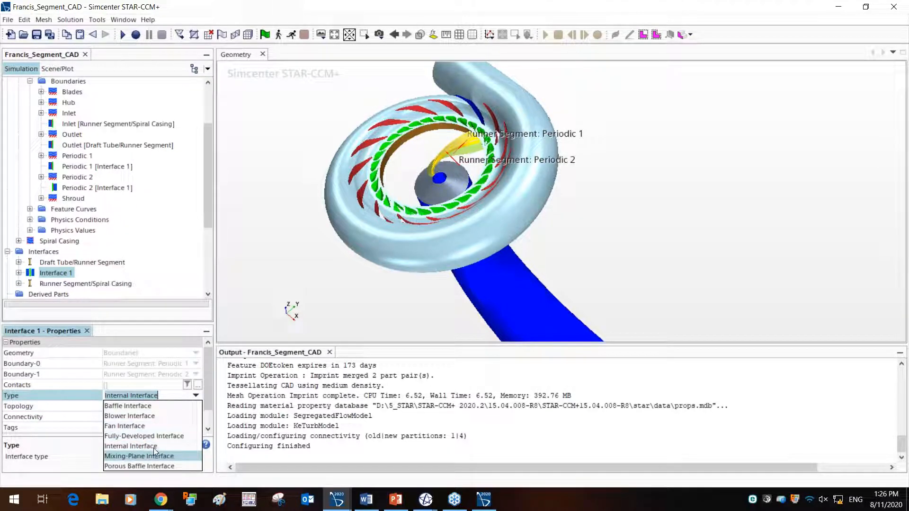
pyautogui.click(141, 393)
pyautogui.click(141, 408)
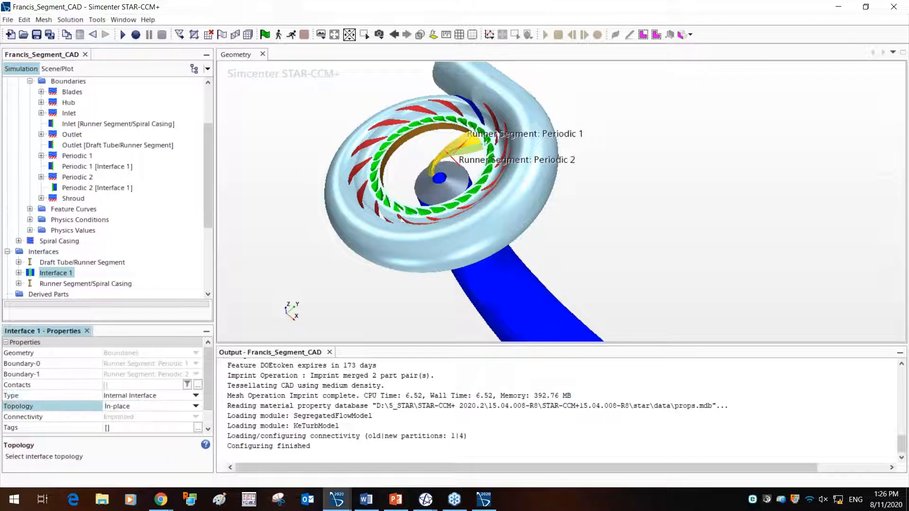
pyautogui.click(142, 407)
pyautogui.click(144, 427)
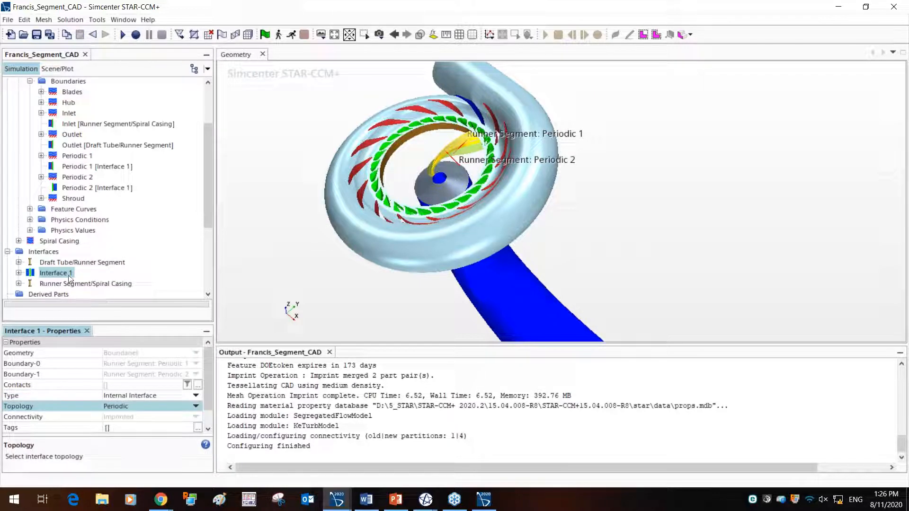
pyautogui.click(148, 284)
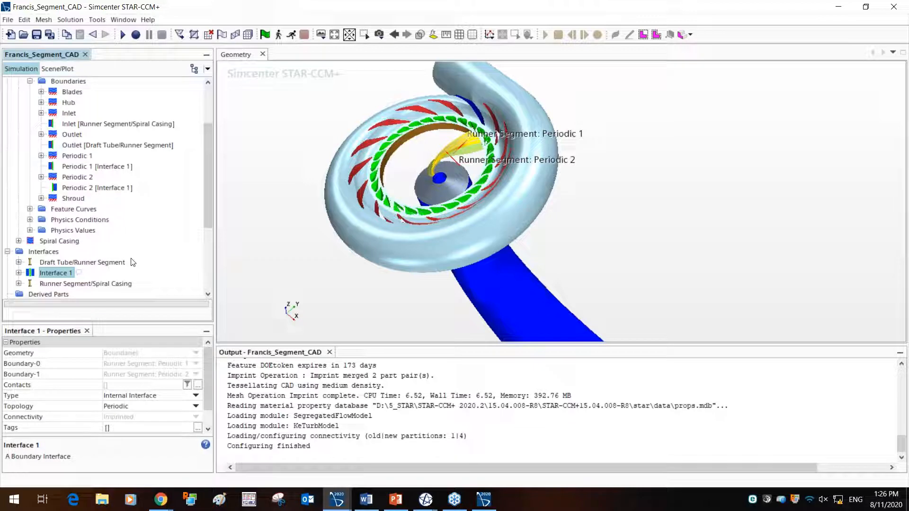
# Show the Motion Specification under the Runner Segment region's physics values to check its motion and reference frame
pyautogui.scroll(-1, 125, 266)
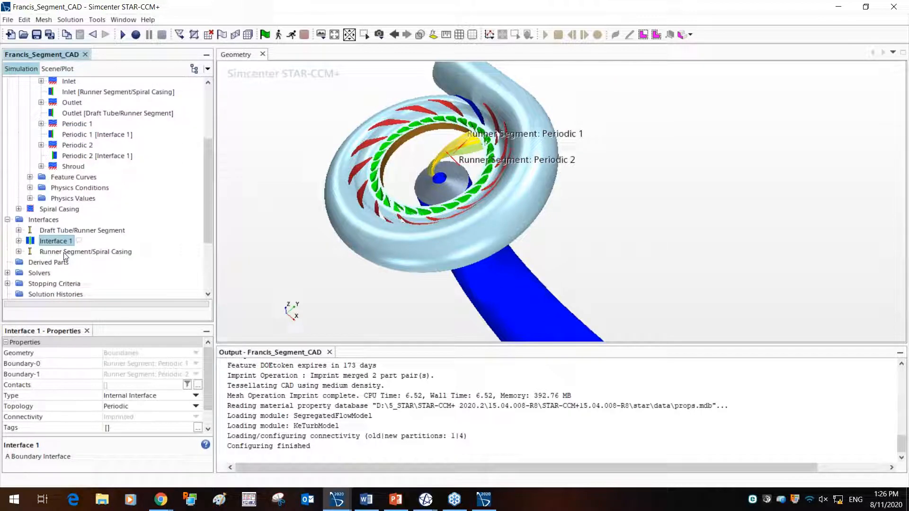
pyautogui.scroll(3, 64, 189)
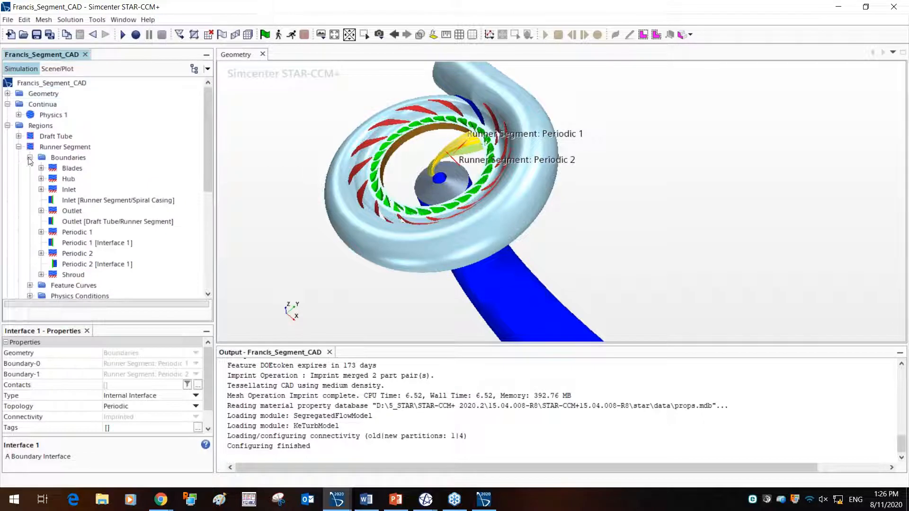
pyautogui.click(18, 146)
pyautogui.click(50, 148)
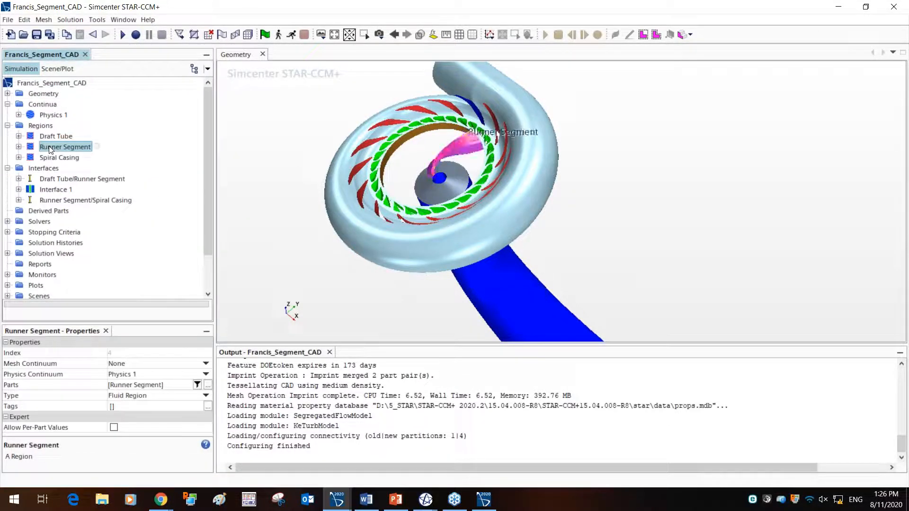
pyautogui.click(19, 147)
pyautogui.click(29, 145)
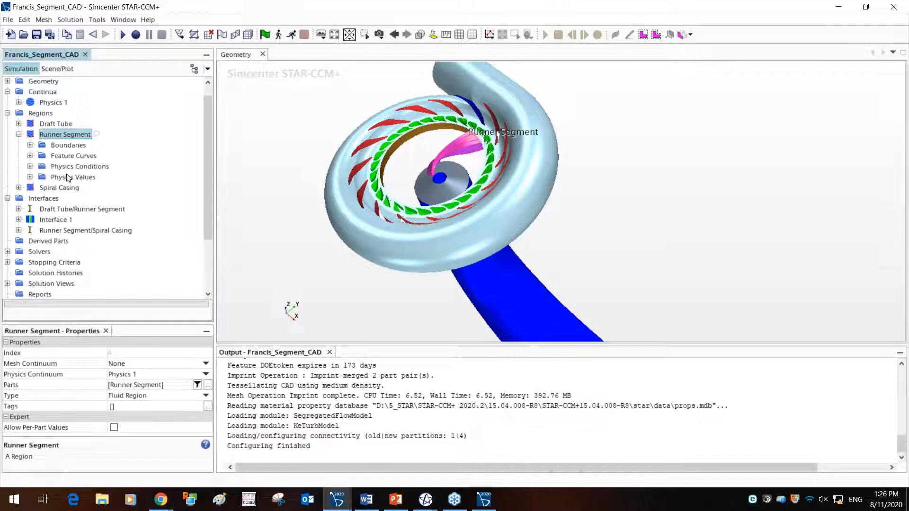
pyautogui.click(30, 177)
pyautogui.click(65, 200)
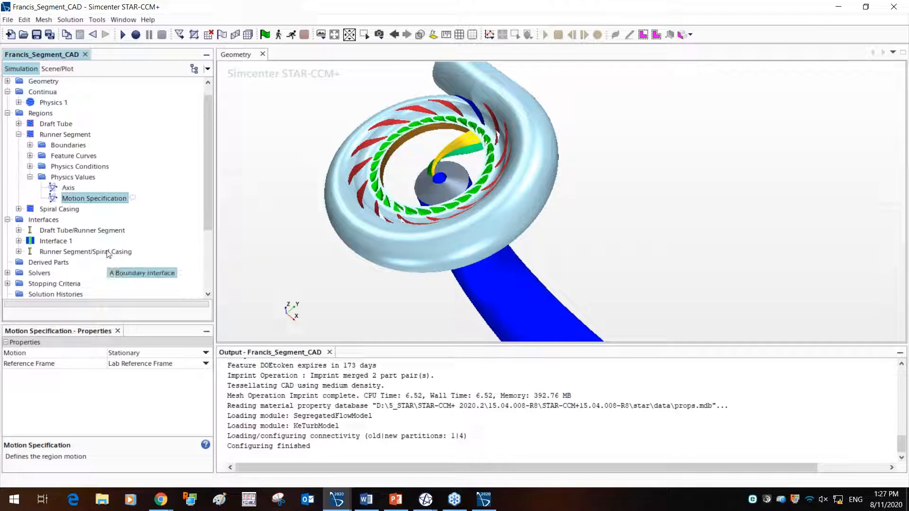
# Create a new Rotation motion in the simulation's Motions manager
pyautogui.scroll(-2, 108, 255)
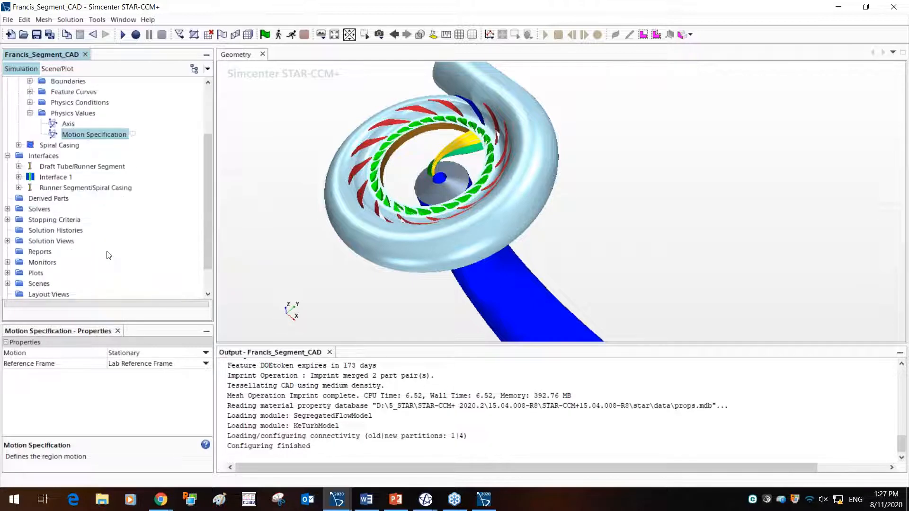
pyautogui.scroll(-1, 109, 255)
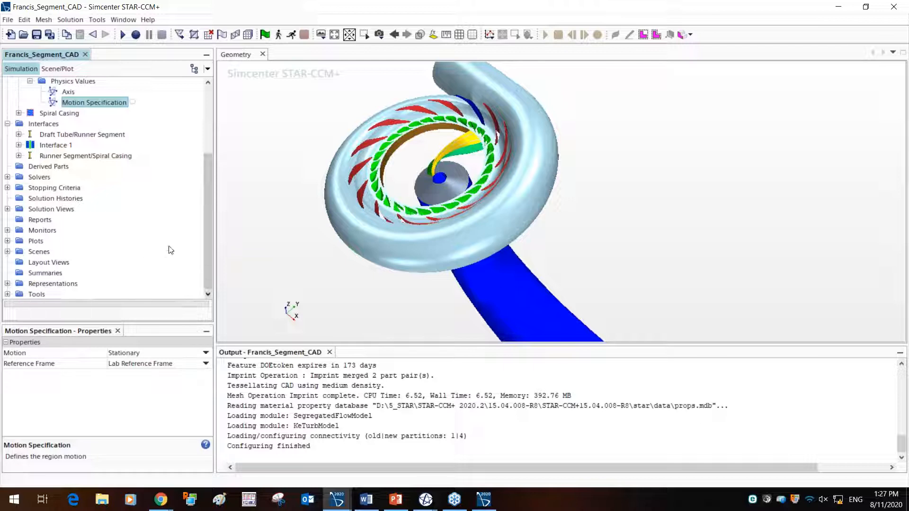
pyautogui.scroll(3, 126, 245)
pyautogui.scroll(1, 125, 245)
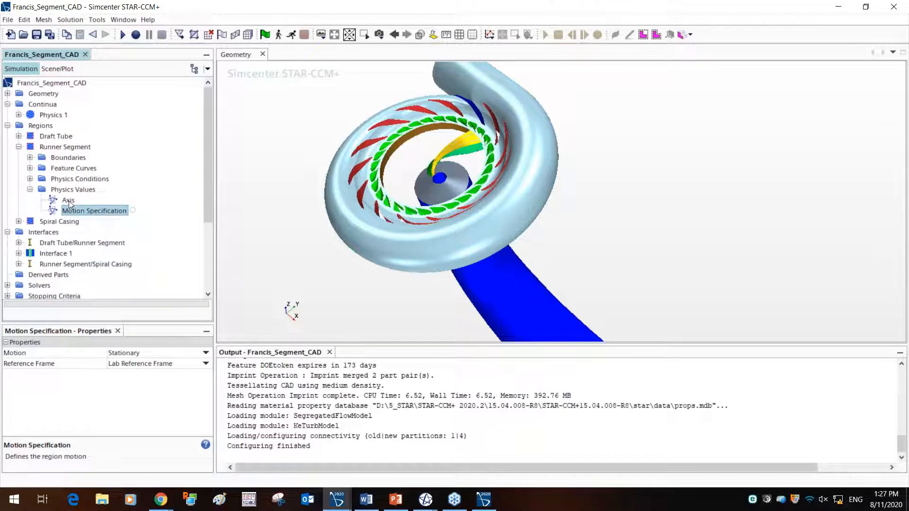
pyautogui.scroll(-3, 70, 210)
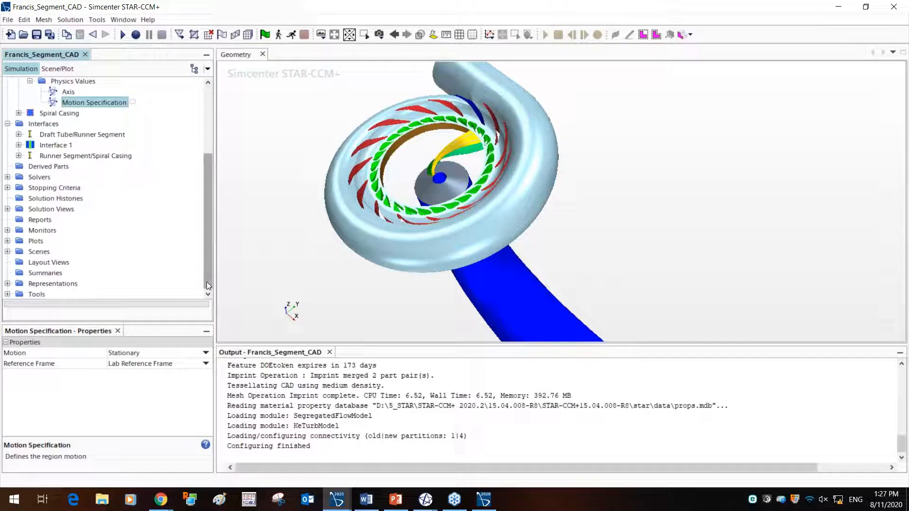
pyautogui.click(7, 294)
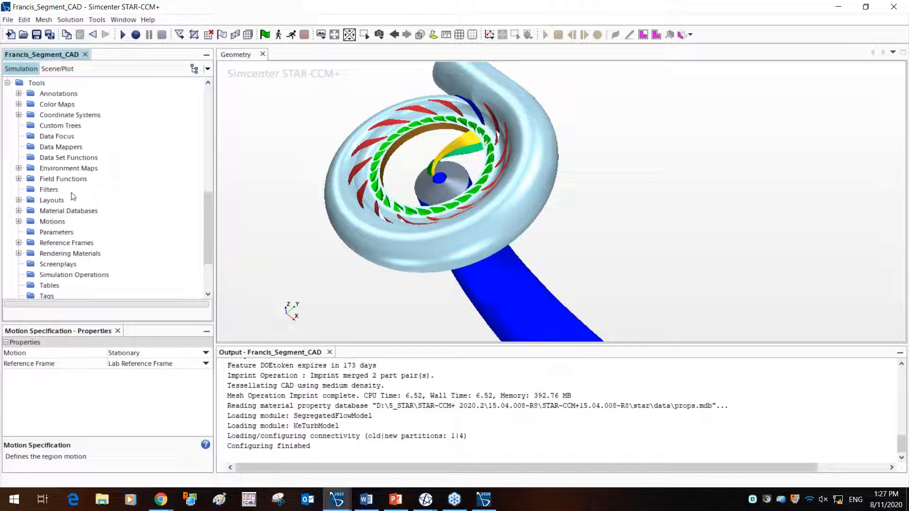
pyautogui.click(72, 177)
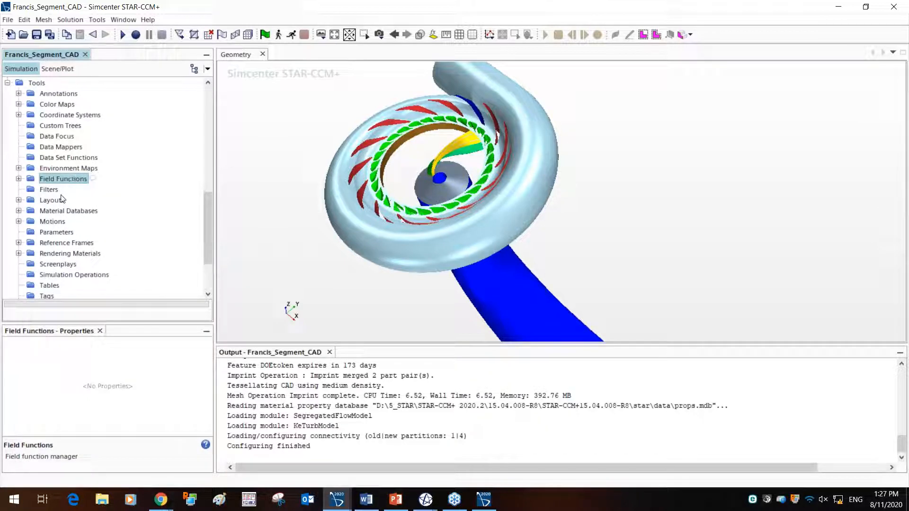
pyautogui.click(55, 211)
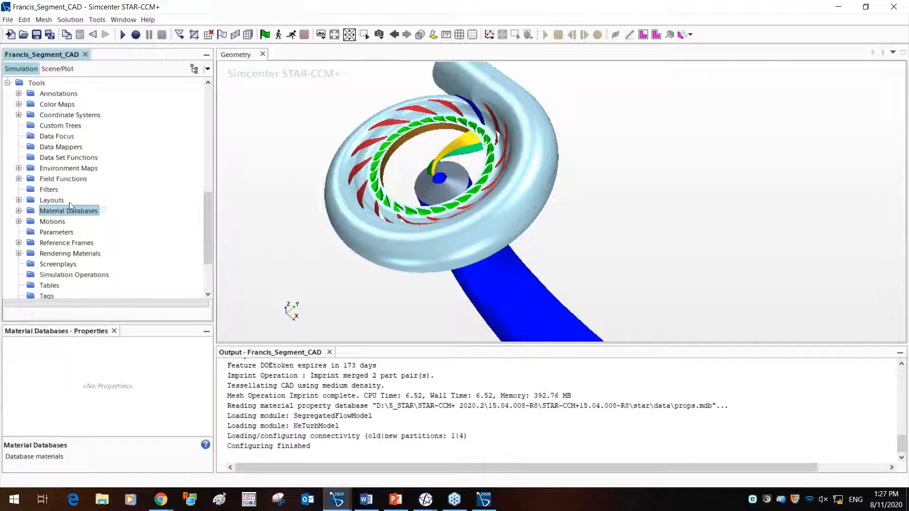
pyautogui.scroll(-1, 69, 202)
pyautogui.click(68, 233)
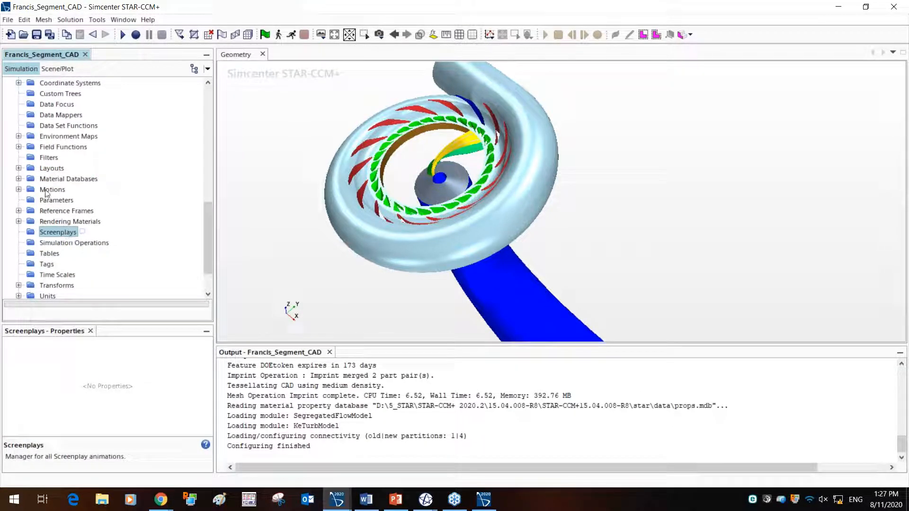
pyautogui.click(19, 189)
pyautogui.click(47, 189)
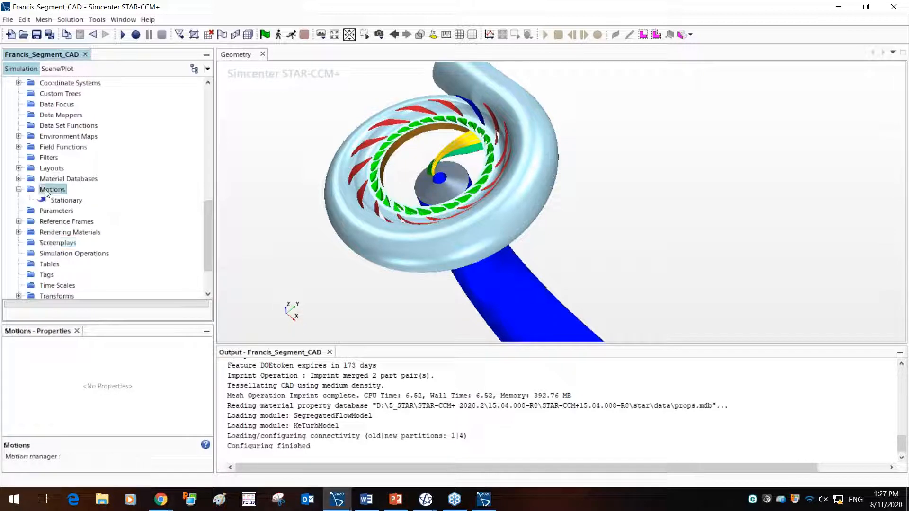
pyautogui.rightClick(47, 190)
pyautogui.moveTo(76, 201)
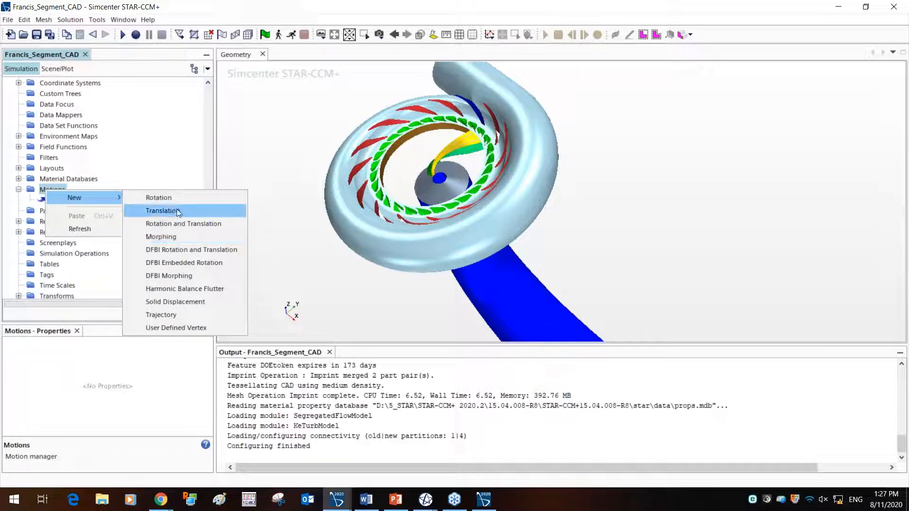
pyautogui.click(174, 197)
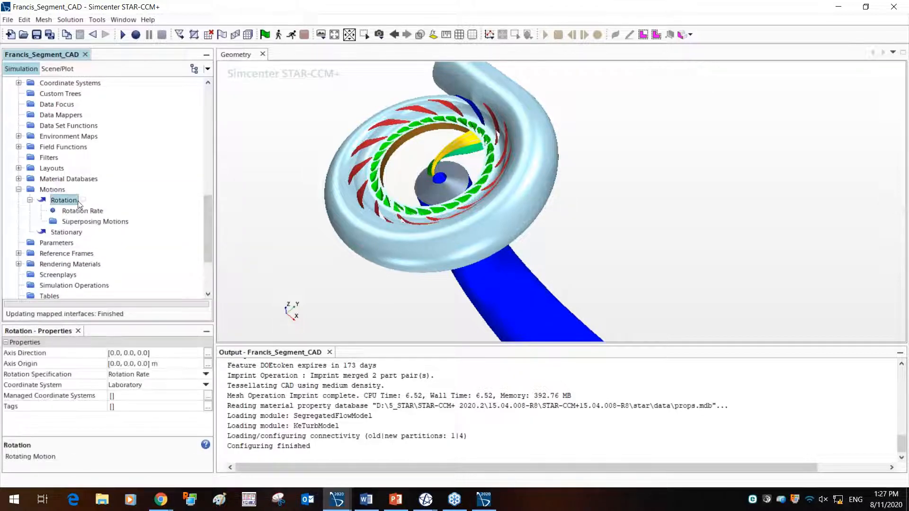
# Set the axis direction of the Rotation motion to [0.0, 0.0, 1.0]
pyautogui.click(142, 352)
pyautogui.click(141, 352)
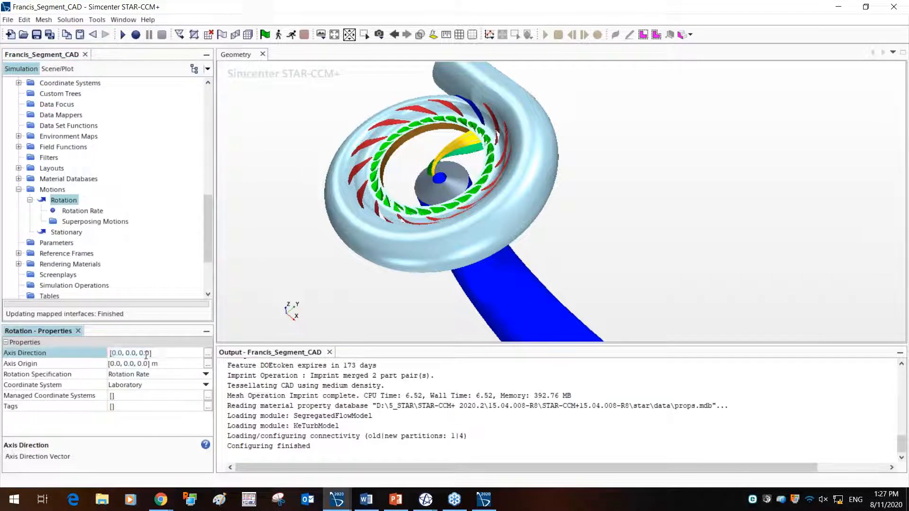
pyautogui.press('BackSpace')
pyautogui.write('1')
pyautogui.press('Return')
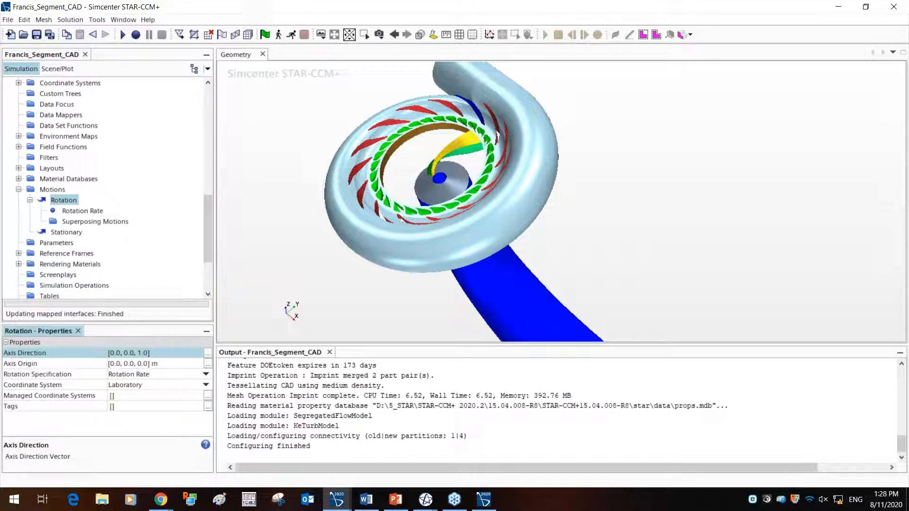
# Set the rotation rate of the Rotation motion to -35 radian/s
pyautogui.click(73, 211)
pyautogui.click(160, 353)
pyautogui.click(161, 353)
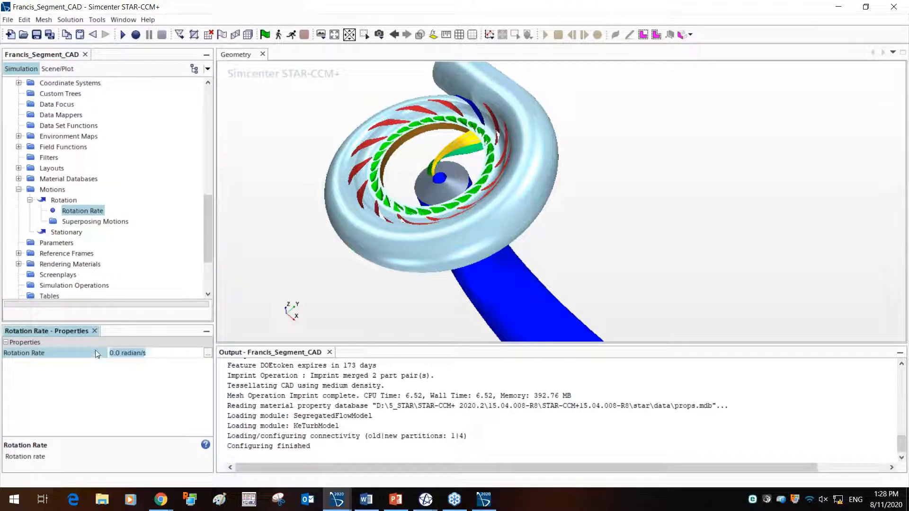
pyautogui.click(120, 353)
pyautogui.moveTo(120, 353); pyautogui.dragTo(103, 351)
pyautogui.press('BackSpace')
pyautogui.write('-35')
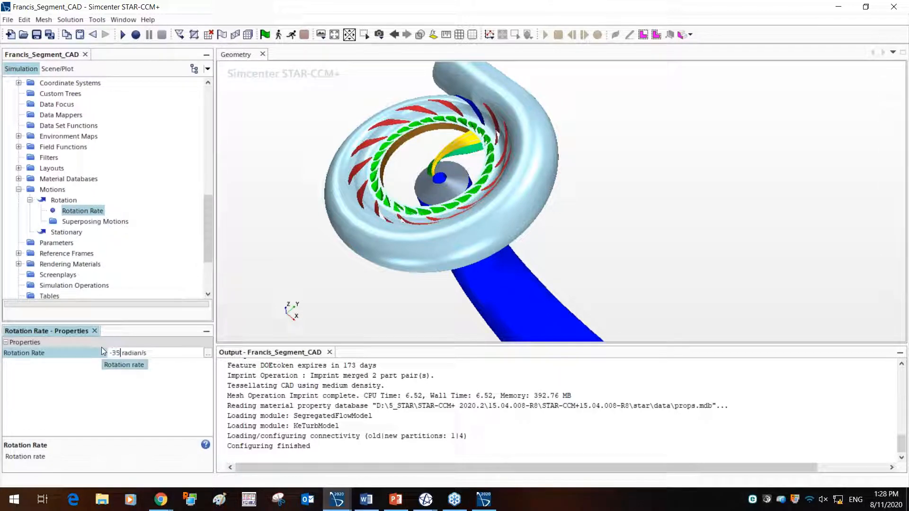
pyautogui.press('Return')
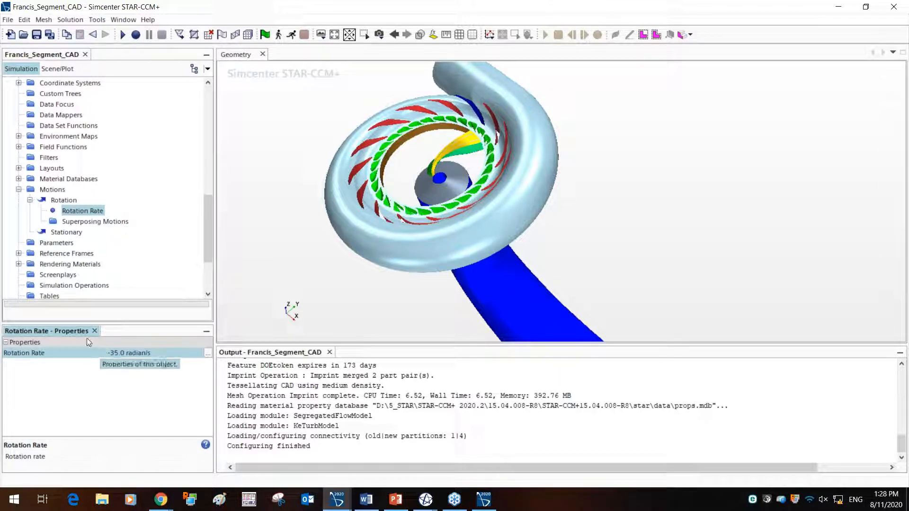
# Set the reference frame in the Runner Segment region's Motion Specification to ReferenceFrame for Rotation
pyautogui.scroll(7, 102, 221)
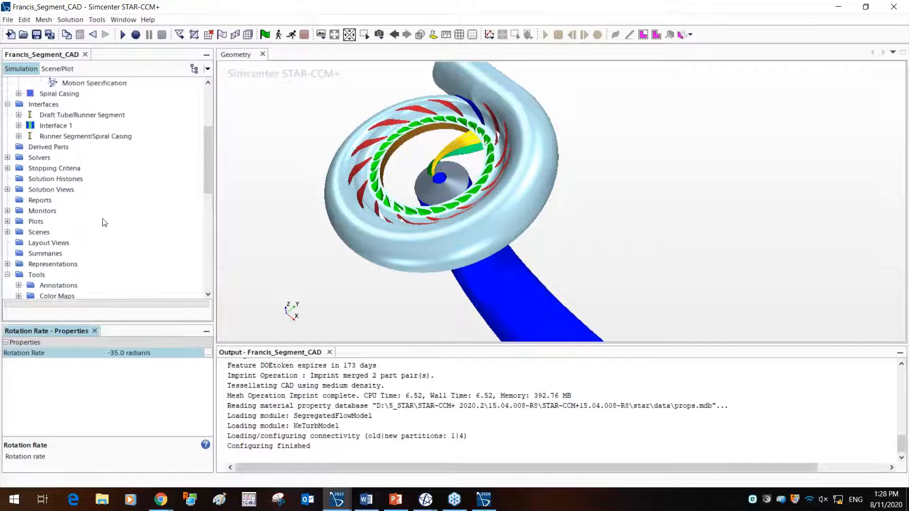
pyautogui.scroll(4, 102, 220)
pyautogui.click(100, 212)
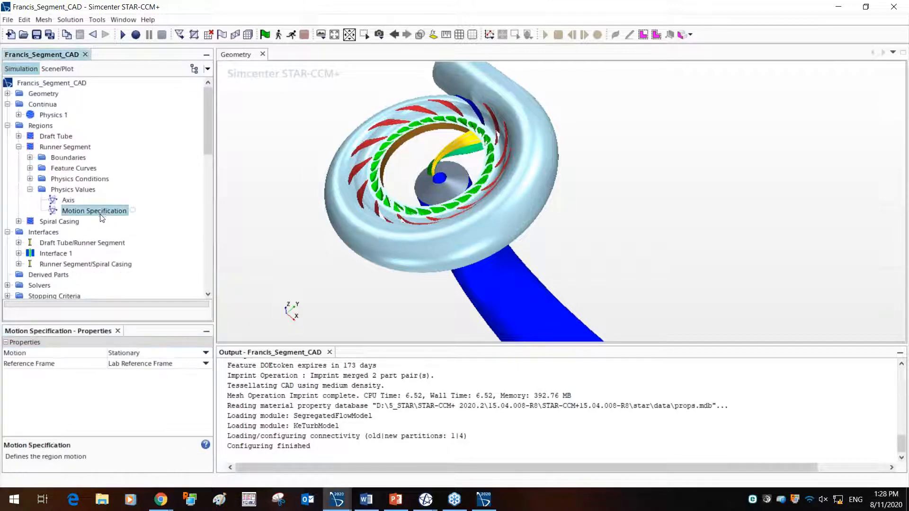
pyautogui.click(142, 364)
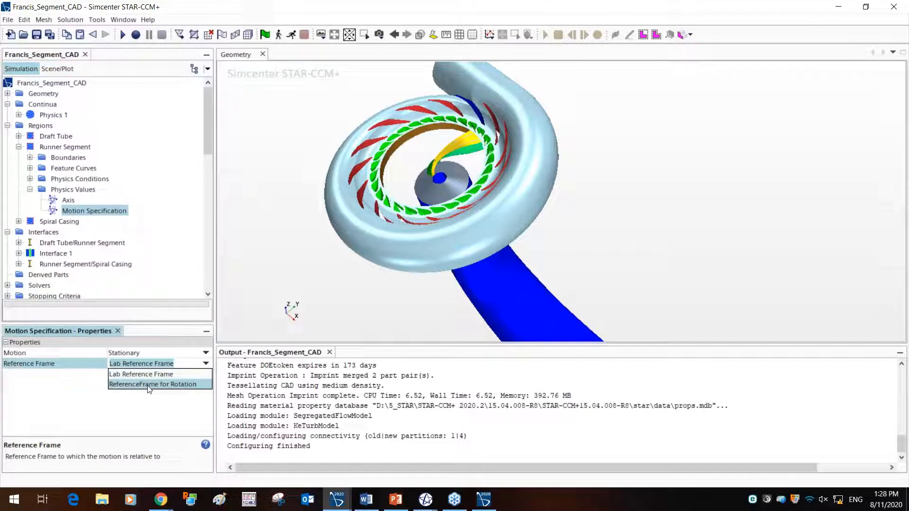
pyautogui.click(149, 385)
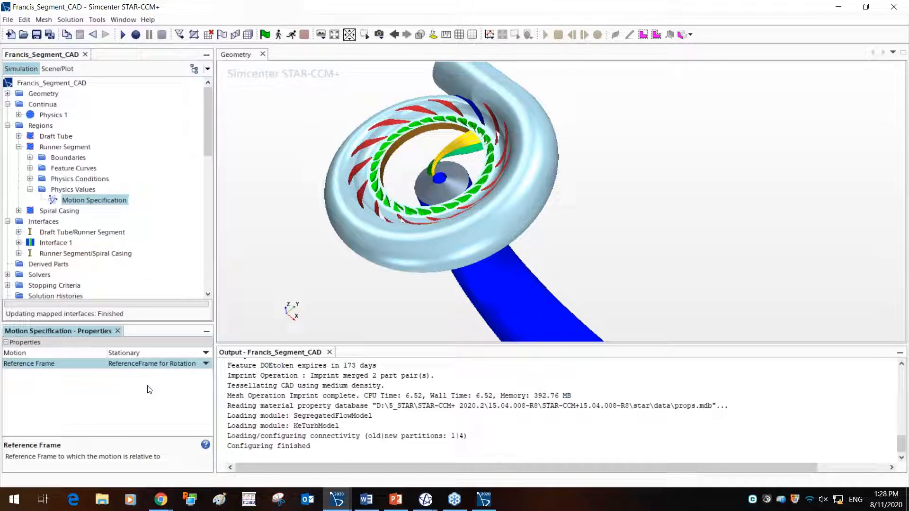
pyautogui.click(186, 243)
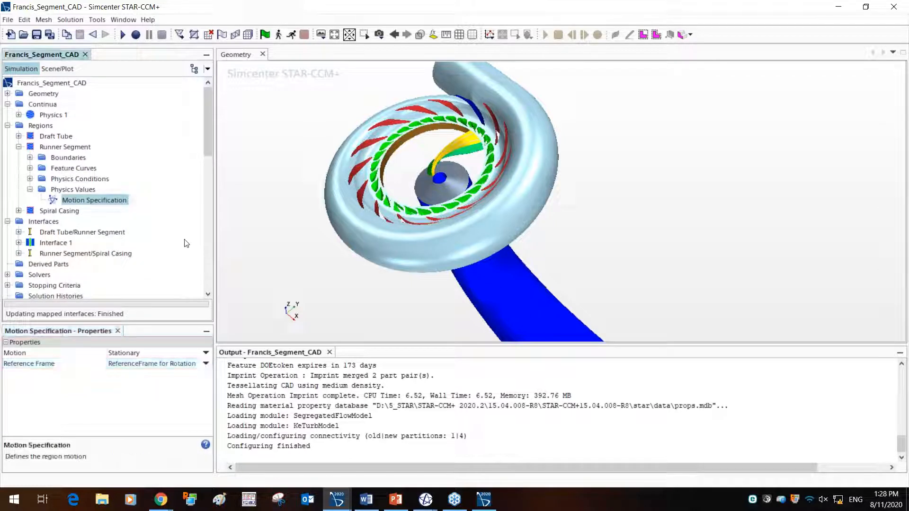
# Collapse the Runner Segment region and review the boundaries of the Draft Tube and Spiral Casing regions
pyautogui.click(18, 146)
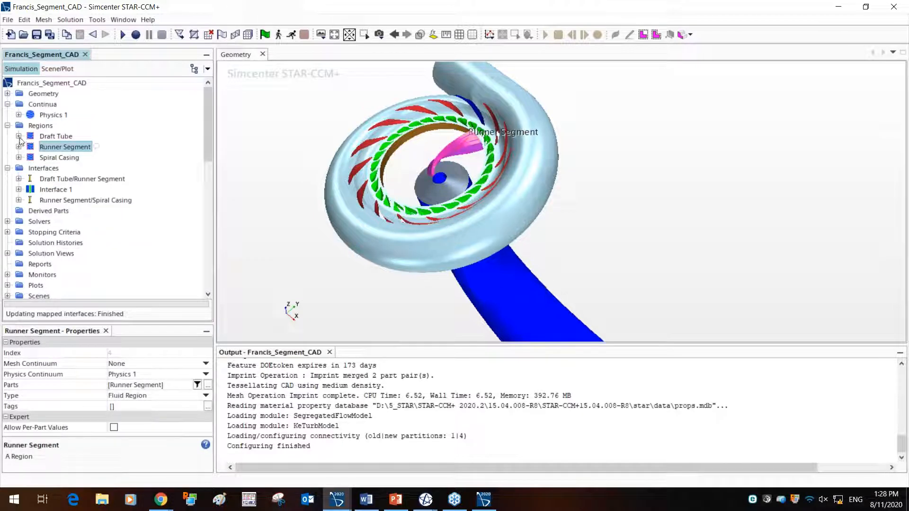
pyautogui.click(19, 135)
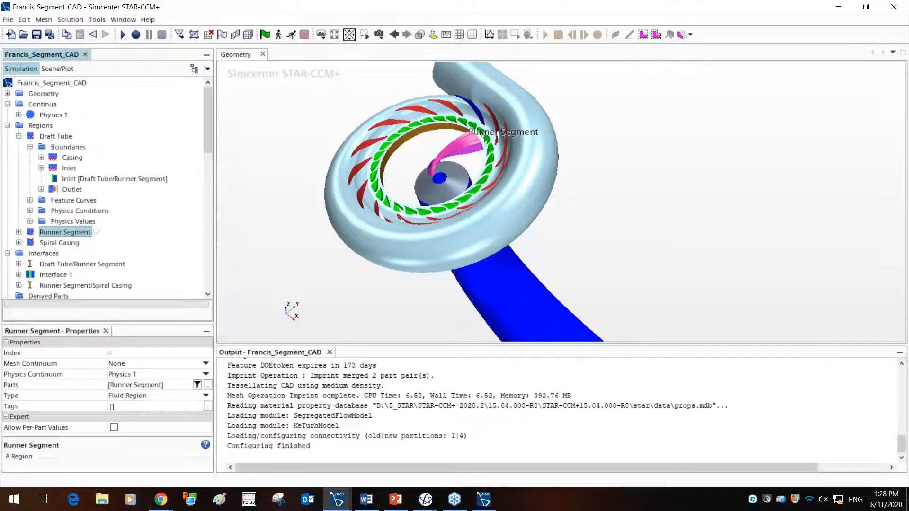
pyautogui.click(29, 147)
pyautogui.click(18, 136)
pyautogui.click(18, 157)
pyautogui.click(30, 168)
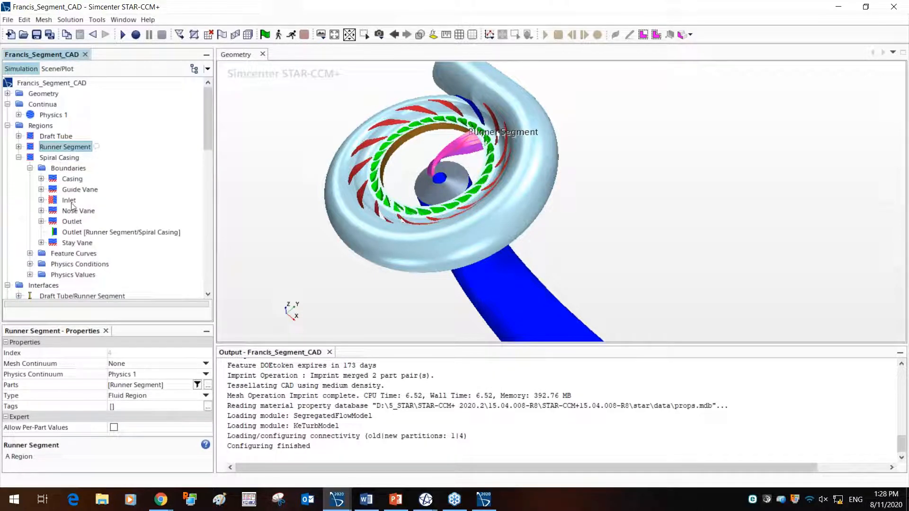
# Check the Mass Flow Option of the Spiral Casing's Inlet boundary and show its Mass Flow Rate properties
pyautogui.click(41, 200)
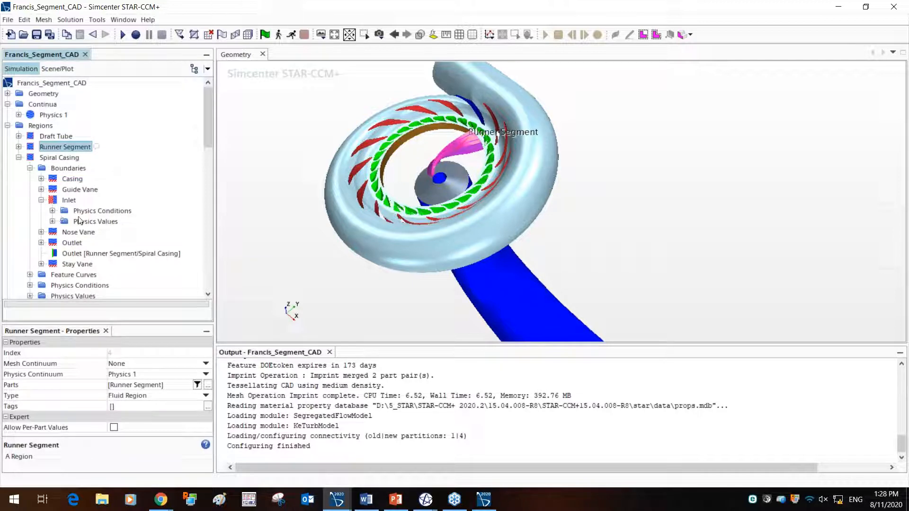
pyautogui.click(52, 211)
pyautogui.scroll(-1, 116, 226)
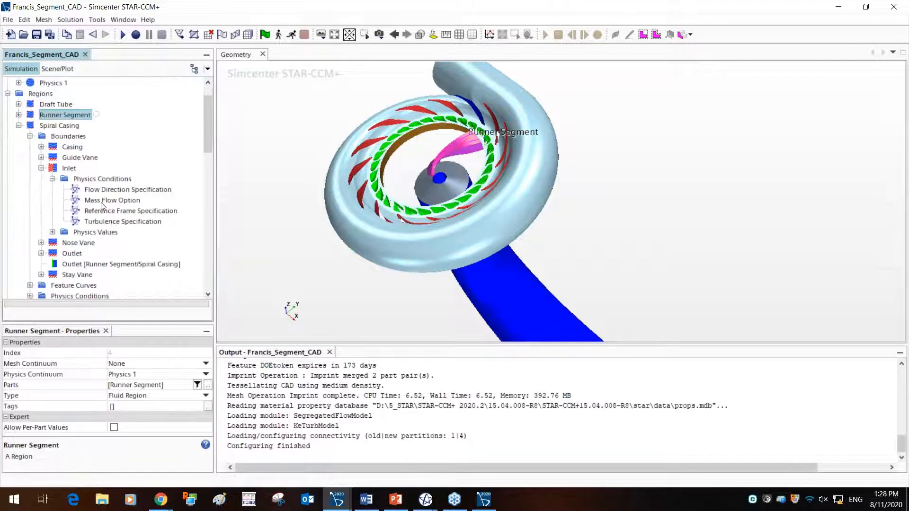
pyautogui.click(103, 200)
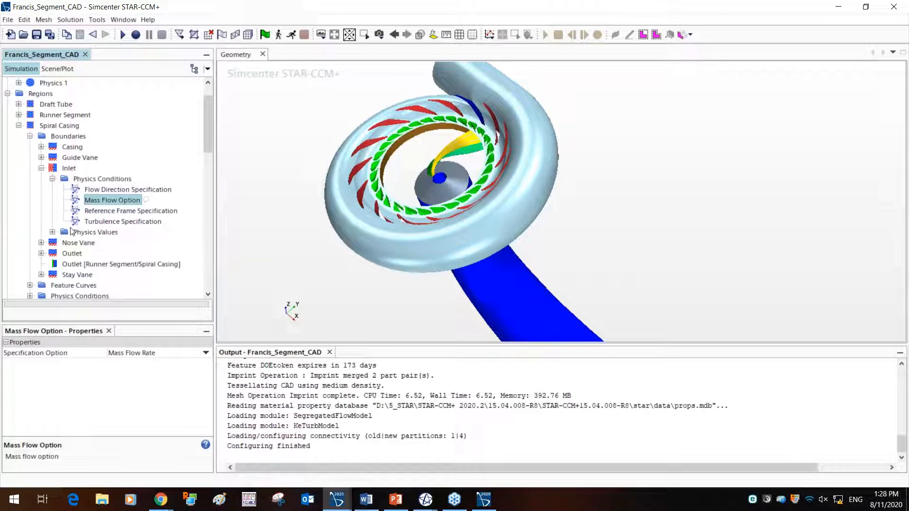
pyautogui.click(52, 232)
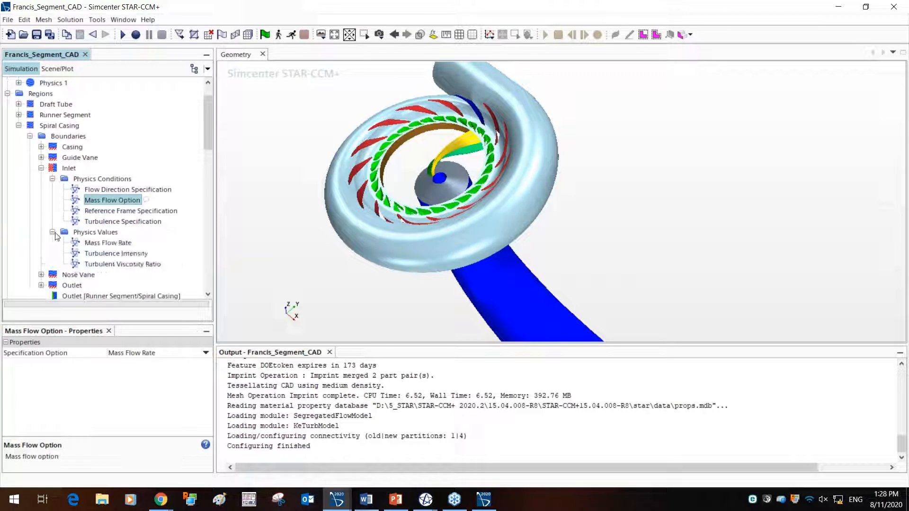
pyautogui.click(104, 243)
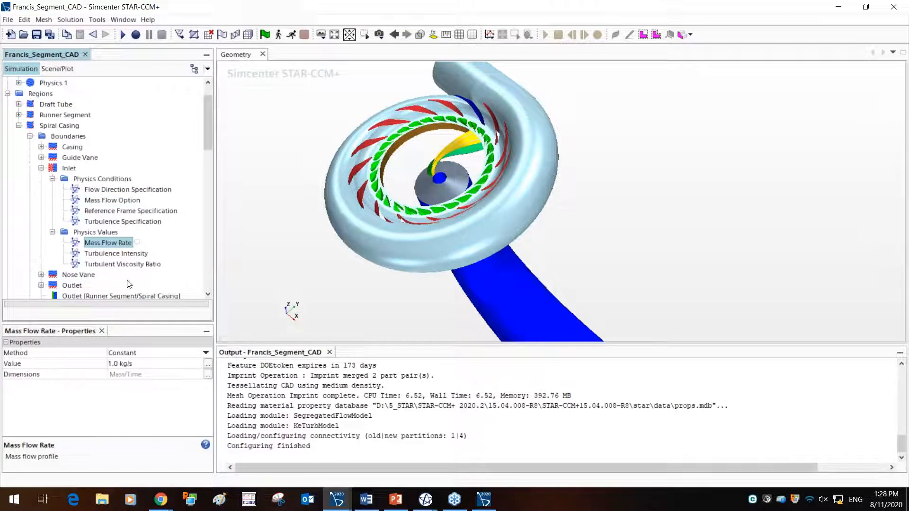
# Set the mass flow rate of the Spiral Casing's Inlet boundary to 200 kg/s
pyautogui.click(143, 365)
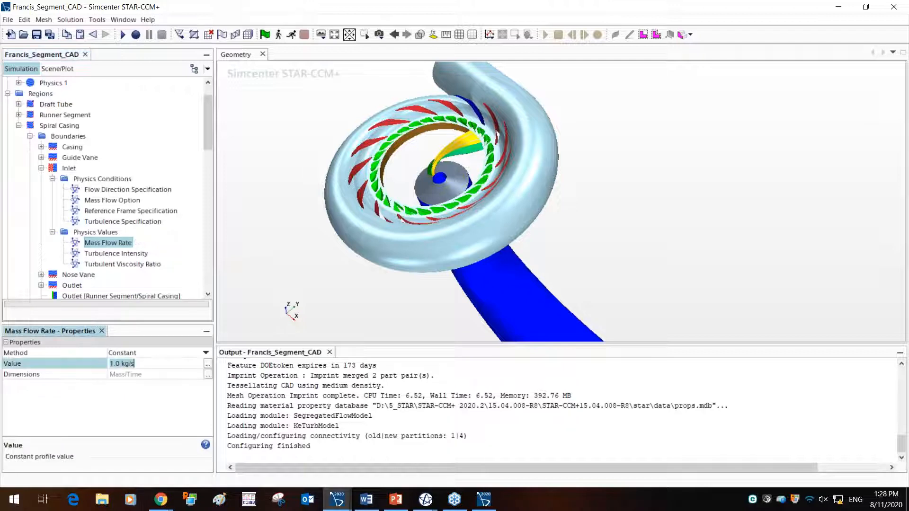
pyautogui.write('2000')
pyautogui.press('Return')
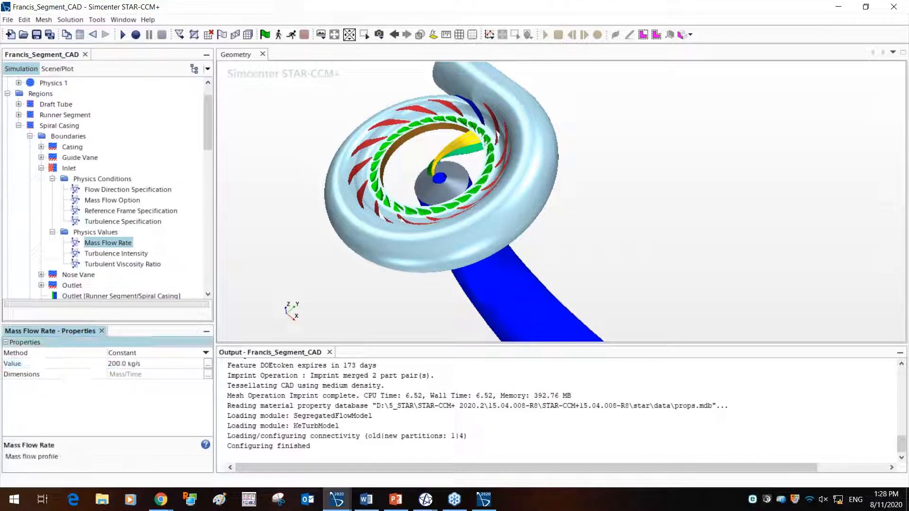
# Try to enter the Spiral Casing inlet's mass flow rate as 200 in/s
pyautogui.click(154, 367)
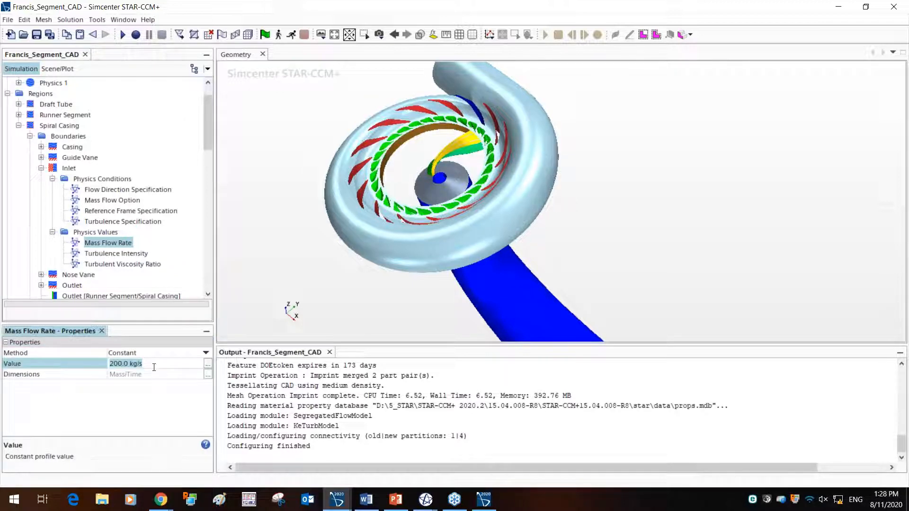
pyautogui.write('2')
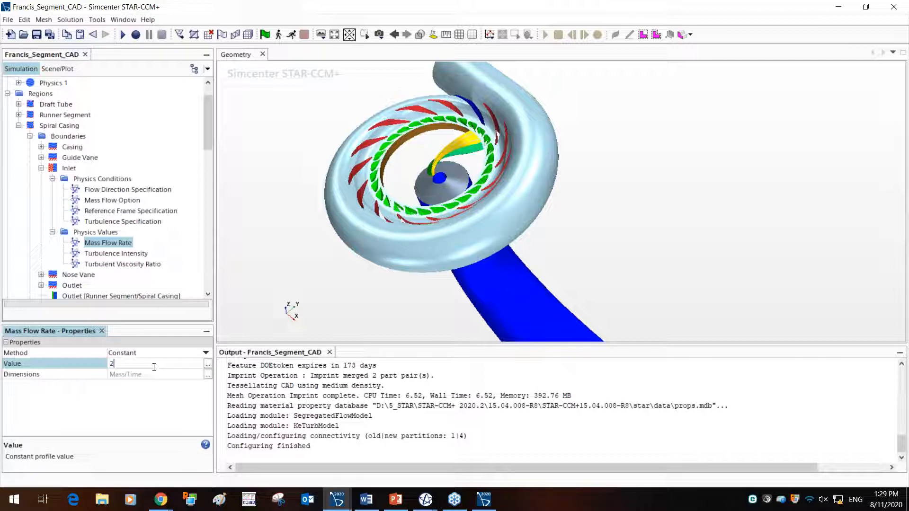
pyautogui.write('00 in/s')
pyautogui.press('Return')
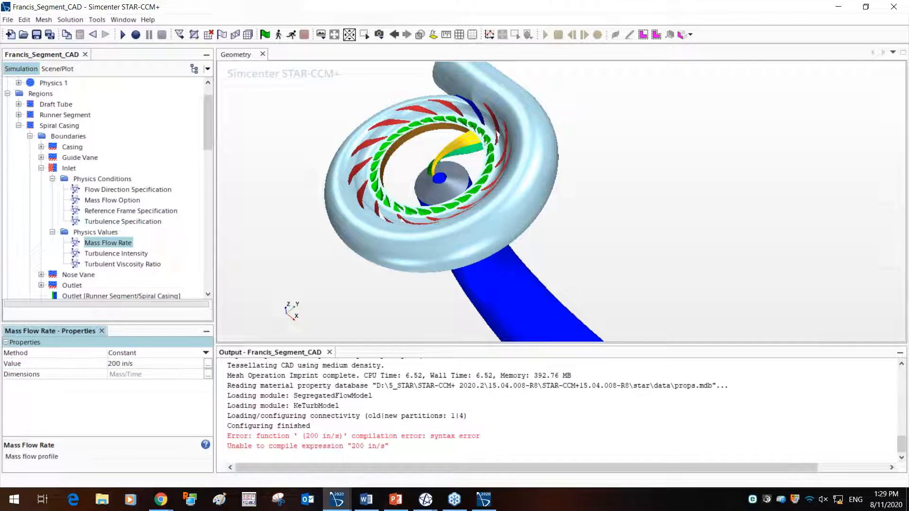
# Try to enter the Spiral Casing inlet's mass flow rate as 200 mm/s
pyautogui.click(150, 365)
pyautogui.write('200 mm')
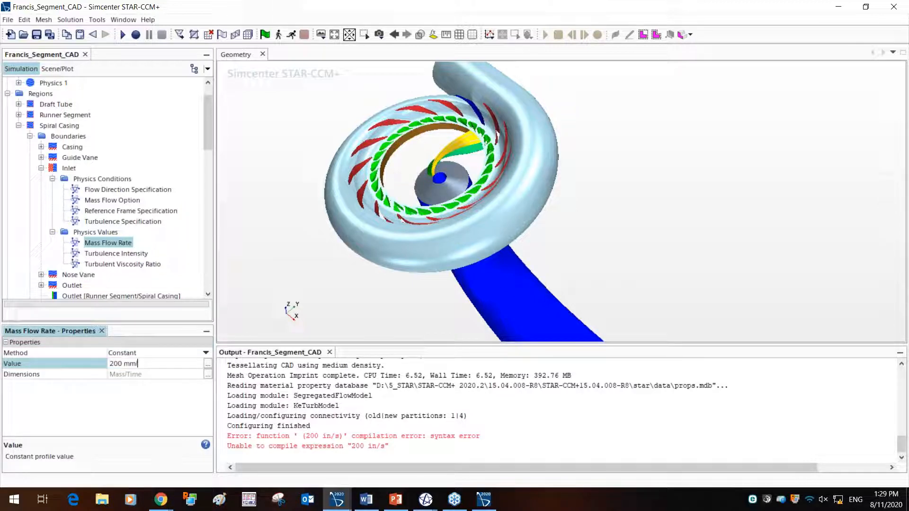
pyautogui.write('/s')
pyautogui.press('Return')
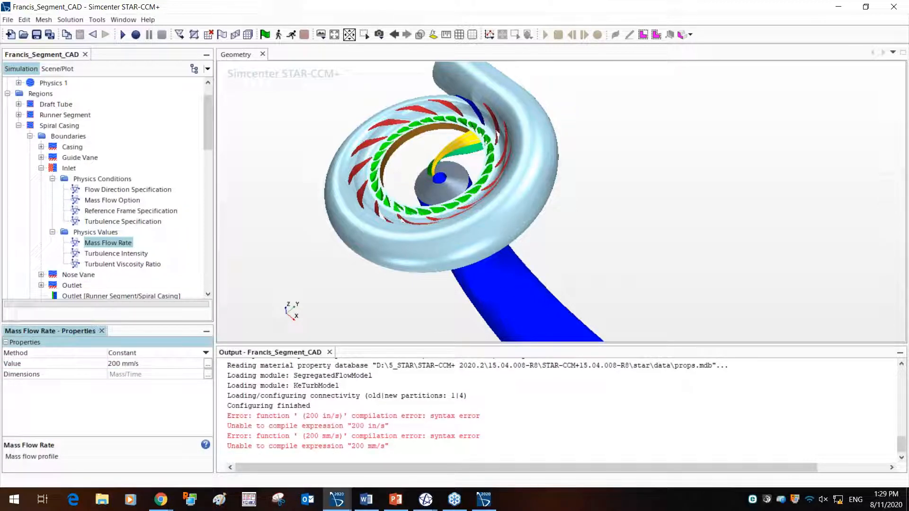
# Set the Spiral Casing inlet's mass flow rate to 200 g/s
pyautogui.click(154, 364)
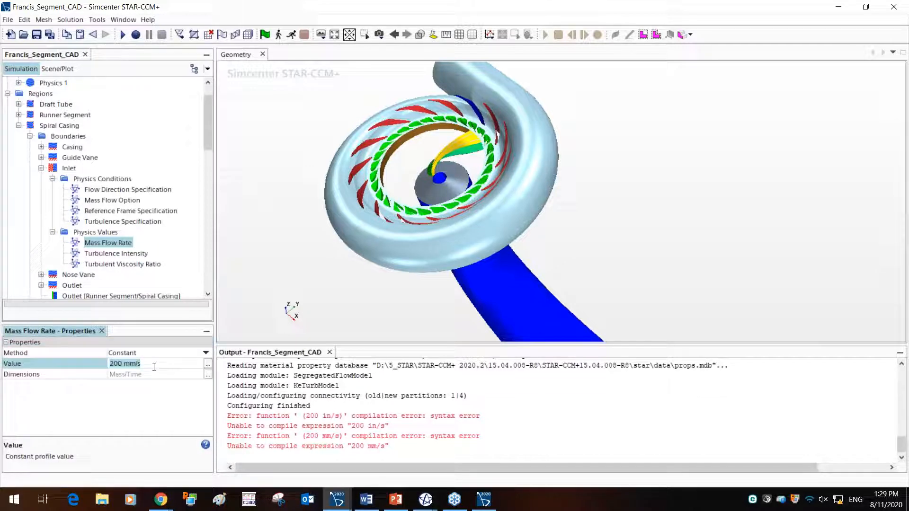
pyautogui.click(116, 361)
pyautogui.click(138, 363)
pyautogui.press('BackSpace')
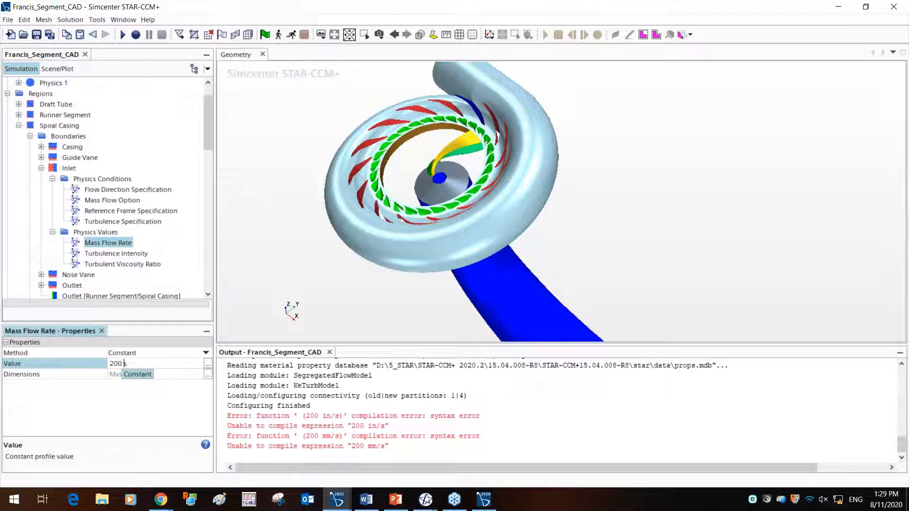
pyautogui.press('Return')
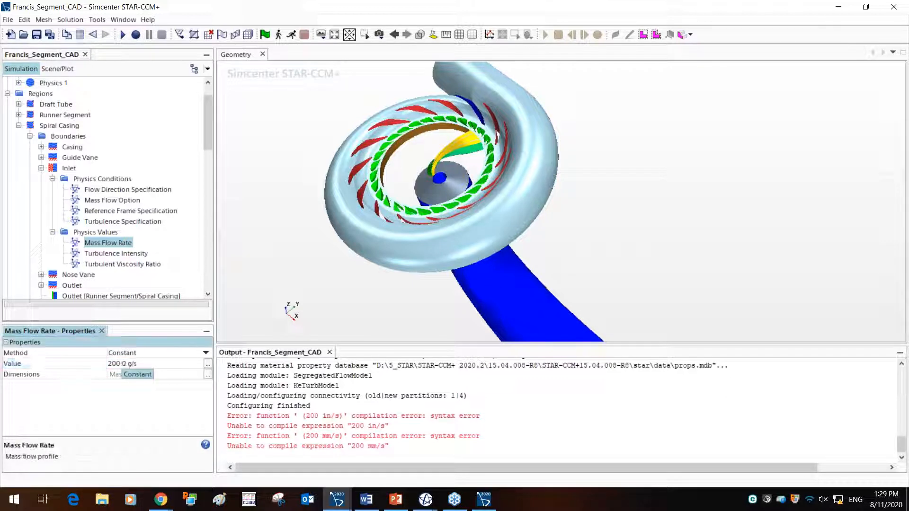
# Set the Spiral Casing inlet's mass flow rate back to 200 kg/s
pyautogui.click(146, 362)
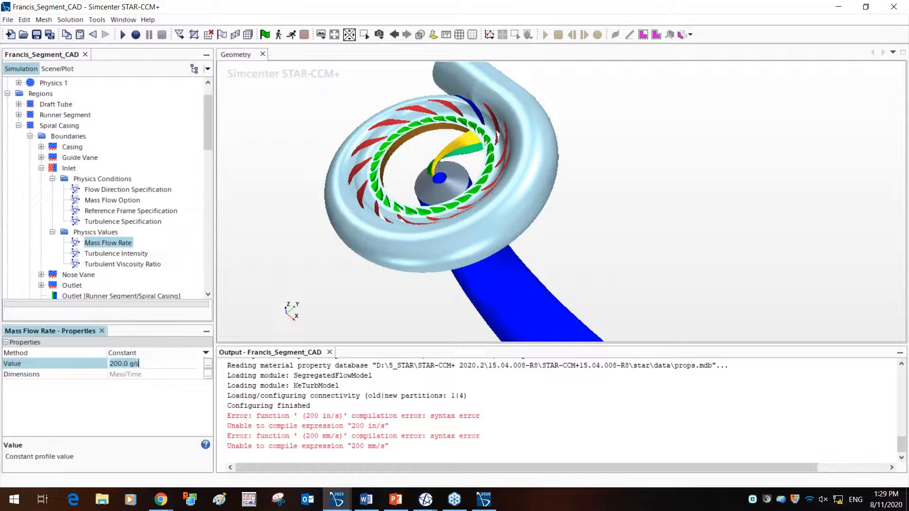
pyautogui.write('20')
pyautogui.press('Return')
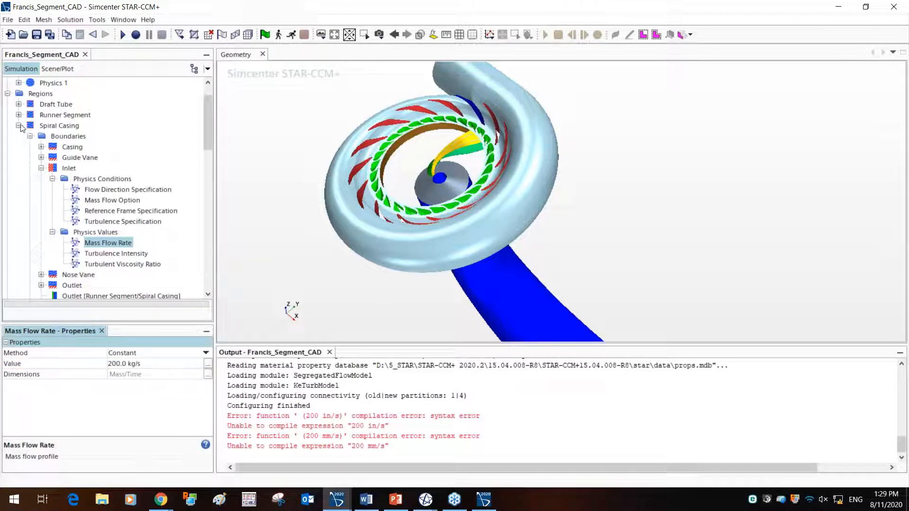
# Collapse the Spiral Casing region and review the 3D-CAD model and the Draft Tube, Runner Segment and Spiral Casing geometry parts
pyautogui.click(19, 126)
pyautogui.scroll(1, 81, 169)
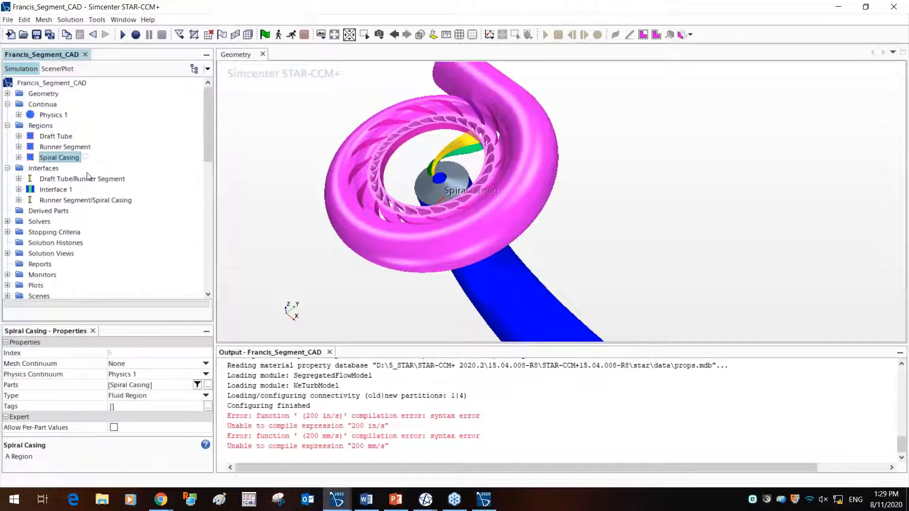
pyautogui.click(8, 93)
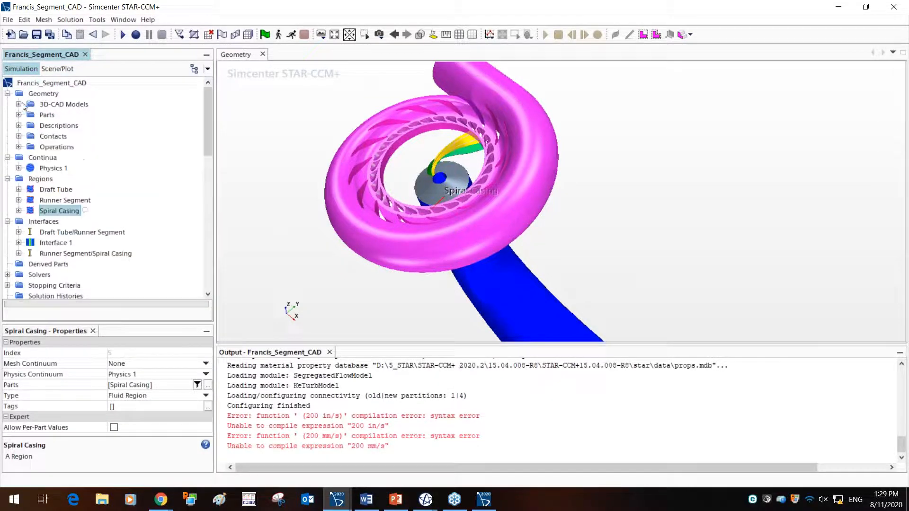
pyautogui.click(18, 104)
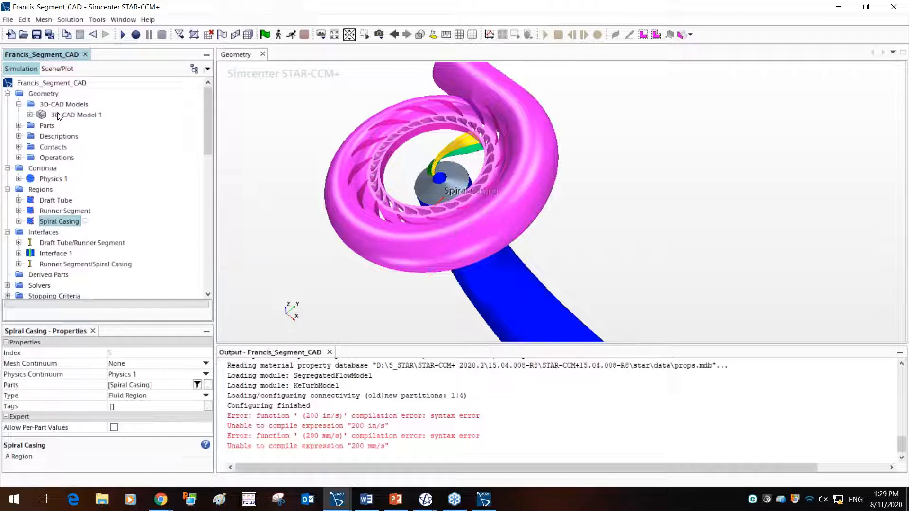
pyautogui.click(58, 115)
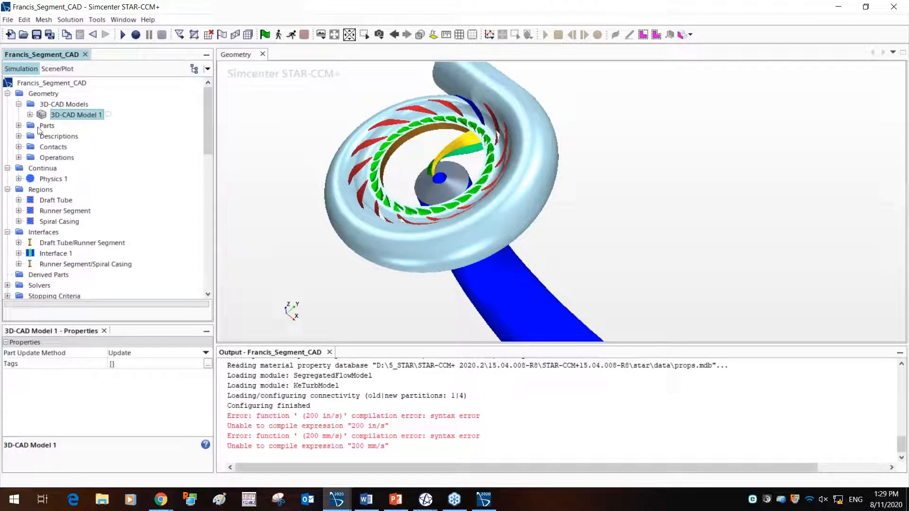
pyautogui.click(19, 125)
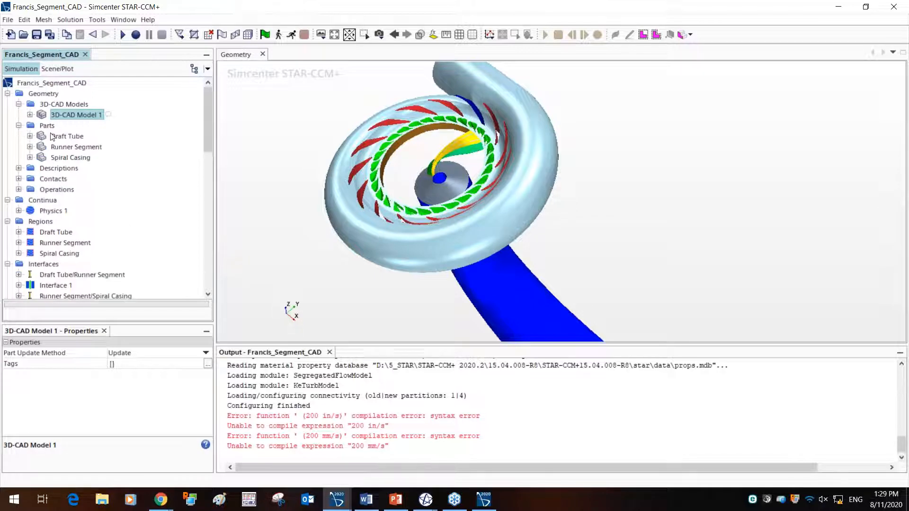
pyautogui.click(53, 137)
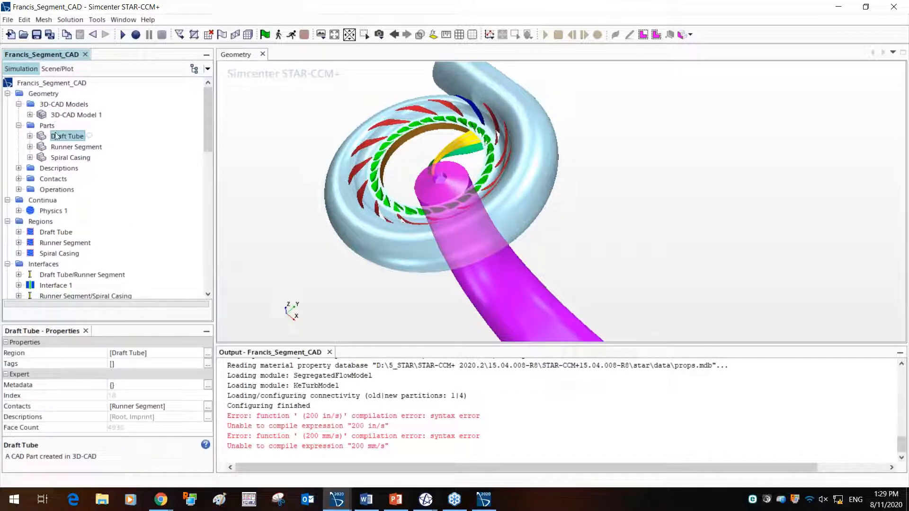
pyautogui.click(61, 146)
pyautogui.click(61, 157)
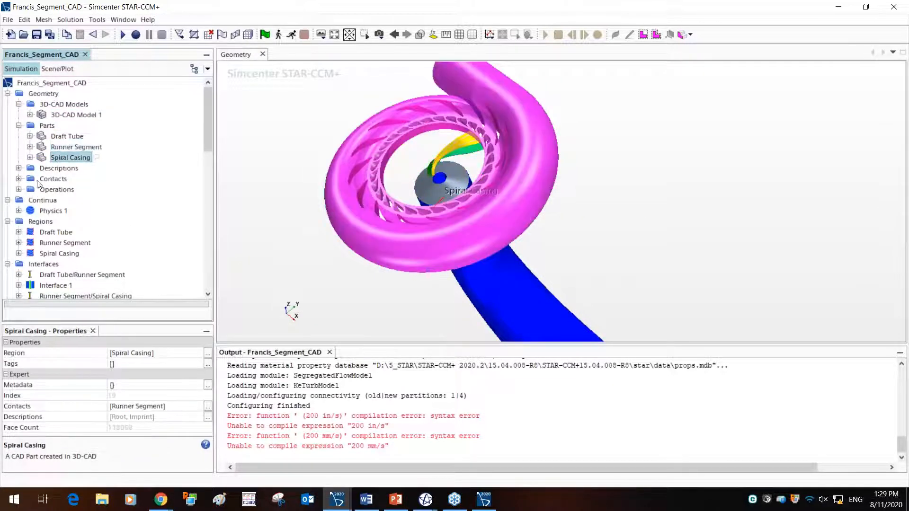
# Review the properties of the Imprint operation, the Runner Segment region and the periodic Interface 1
pyautogui.click(61, 202)
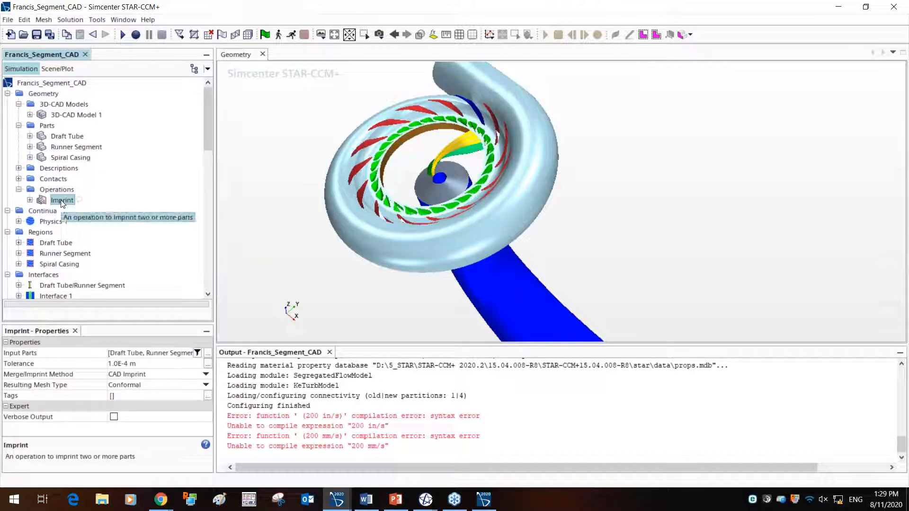
pyautogui.scroll(-1, 62, 203)
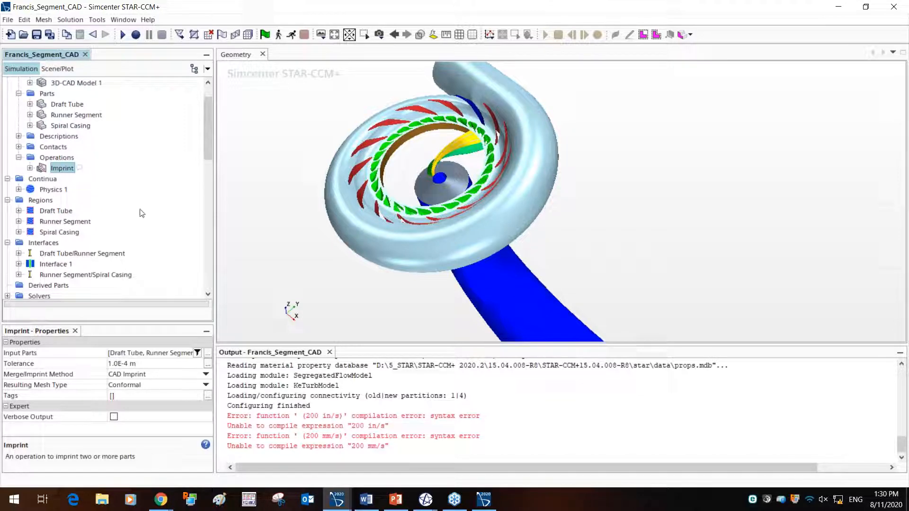
pyautogui.click(58, 222)
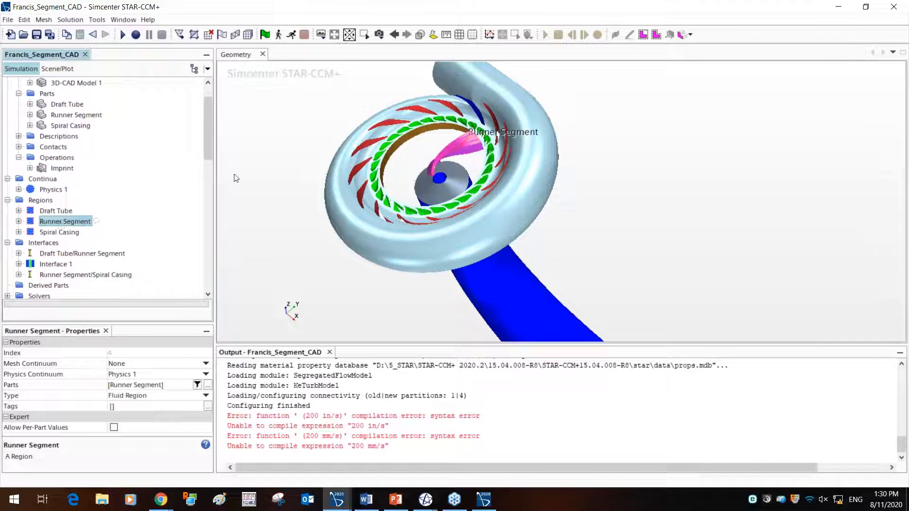
pyautogui.click(55, 265)
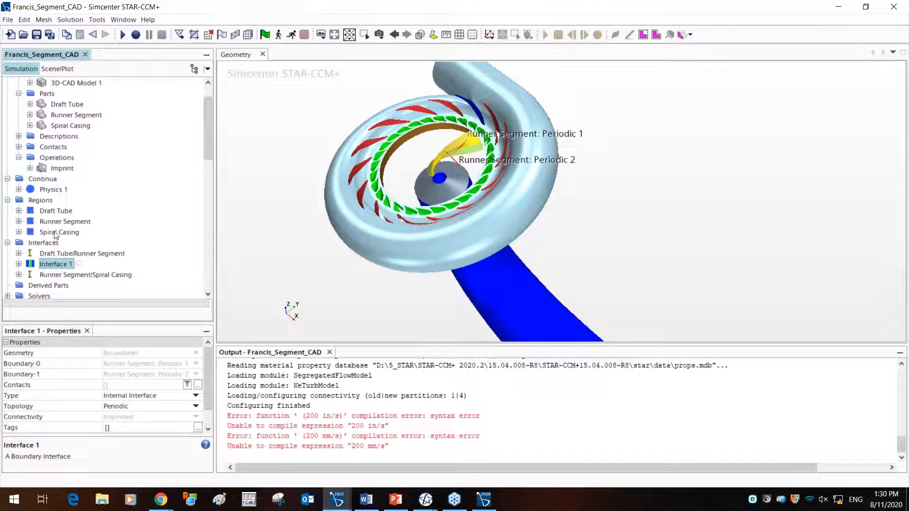
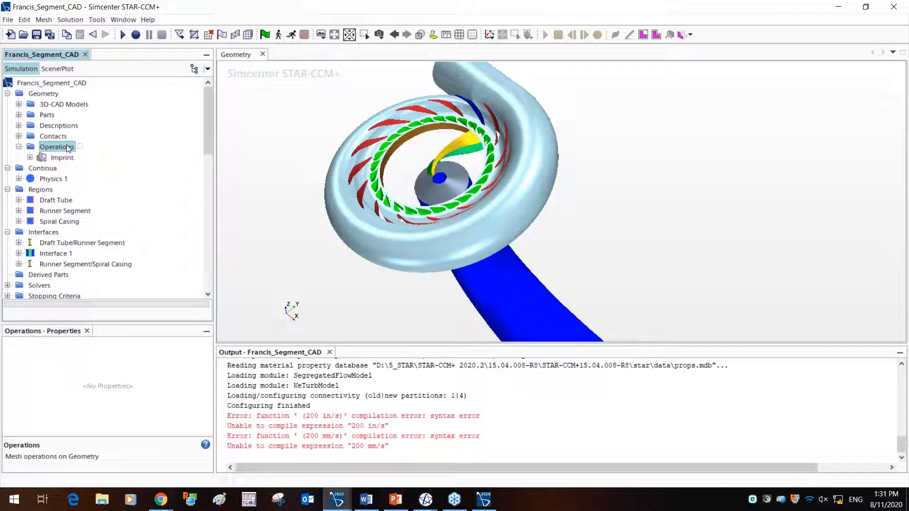
pyautogui.rightClick(68, 149)
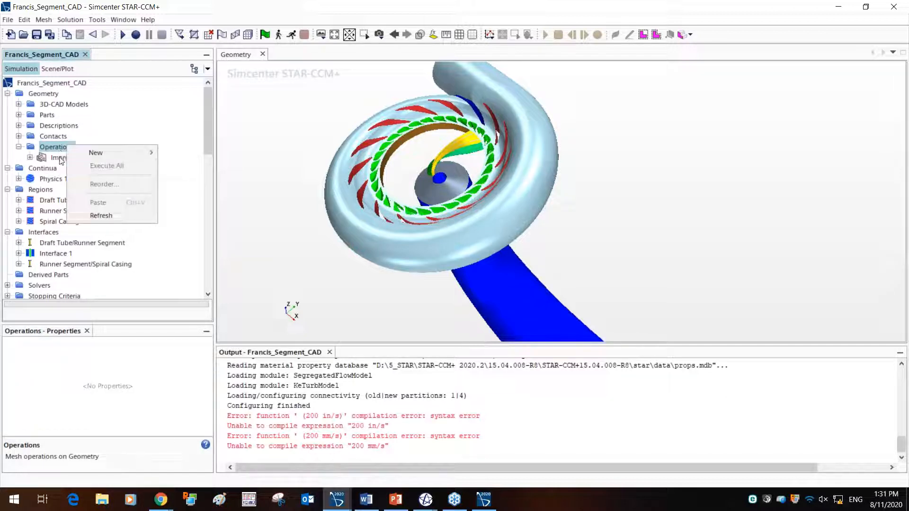
pyautogui.click(61, 161)
pyautogui.click(61, 161)
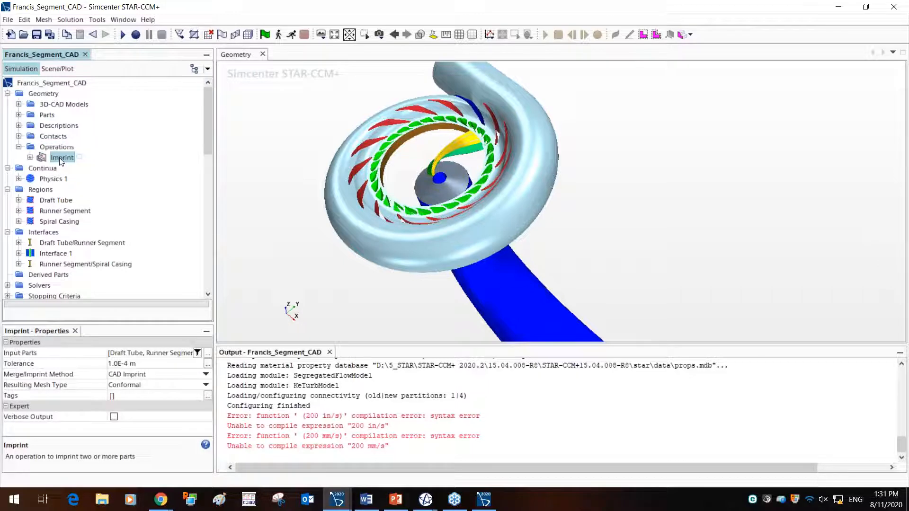
# Start a new Automated Mesh operation with the Draft Tube, Runner Segment and Spiral Casing as its parts
pyautogui.rightClick(63, 150)
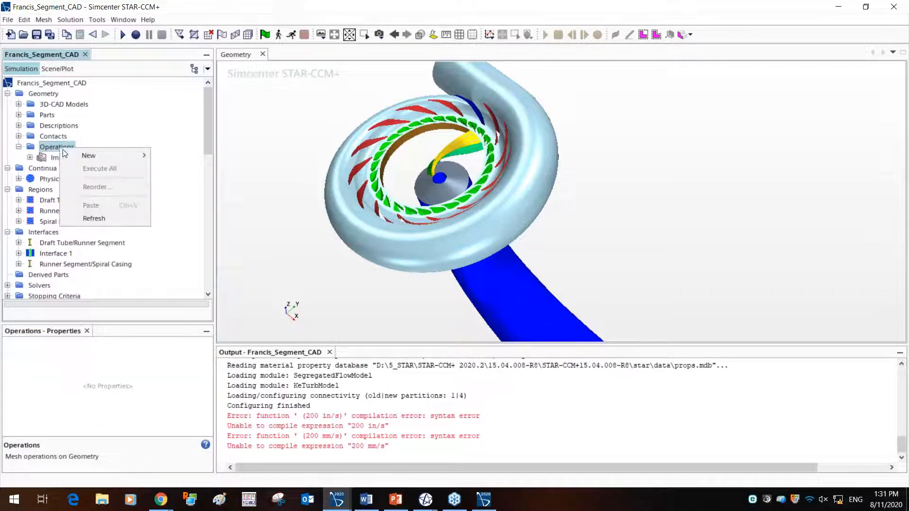
pyautogui.moveTo(109, 156)
pyautogui.moveTo(199, 183)
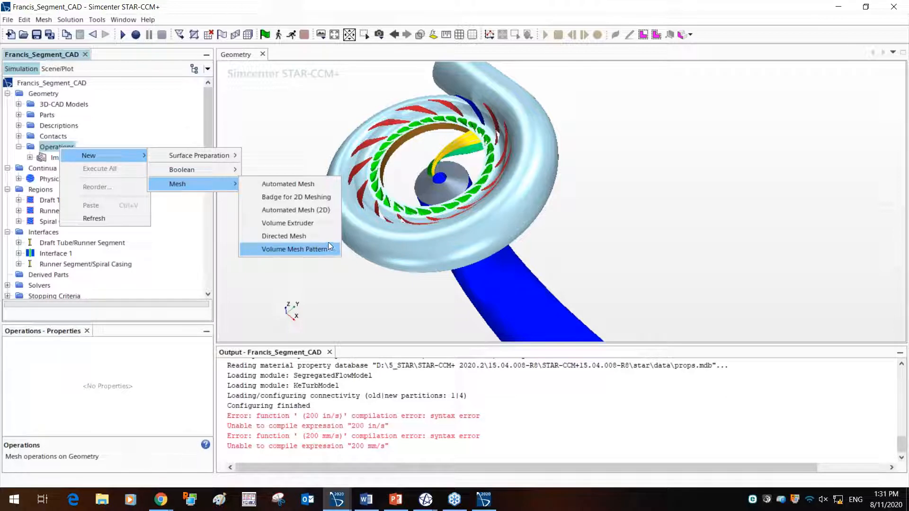
pyautogui.click(297, 187)
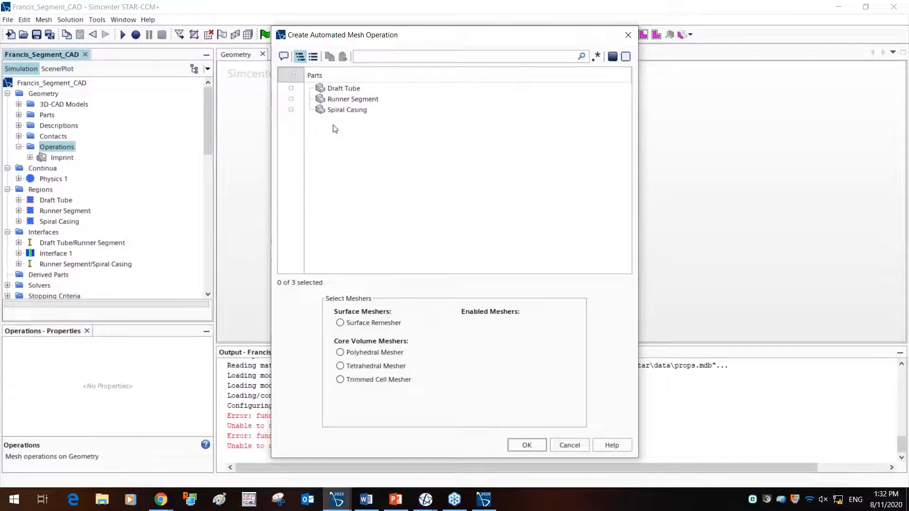
pyautogui.click(292, 88)
pyautogui.click(298, 100)
pyautogui.click(299, 109)
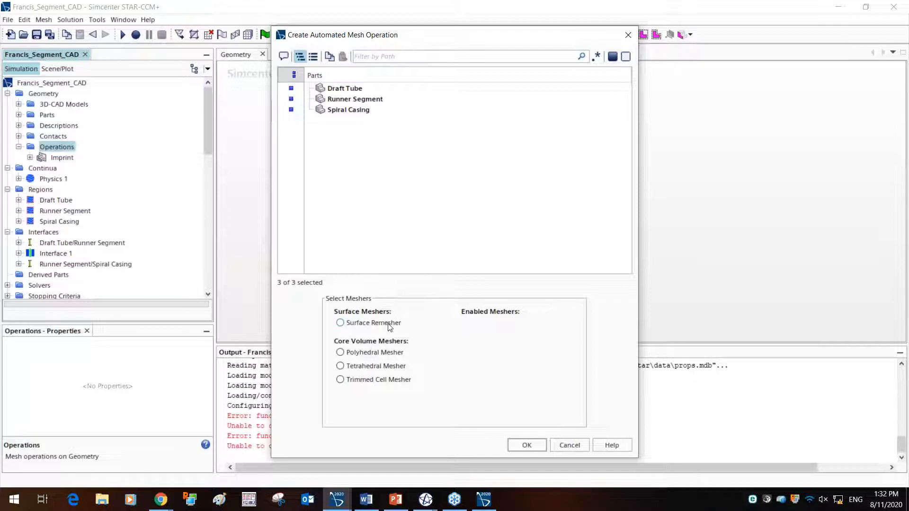
# Enable the Surface Remesher and the Polyhedral Mesher for the automated mesh operation
pyautogui.click(389, 323)
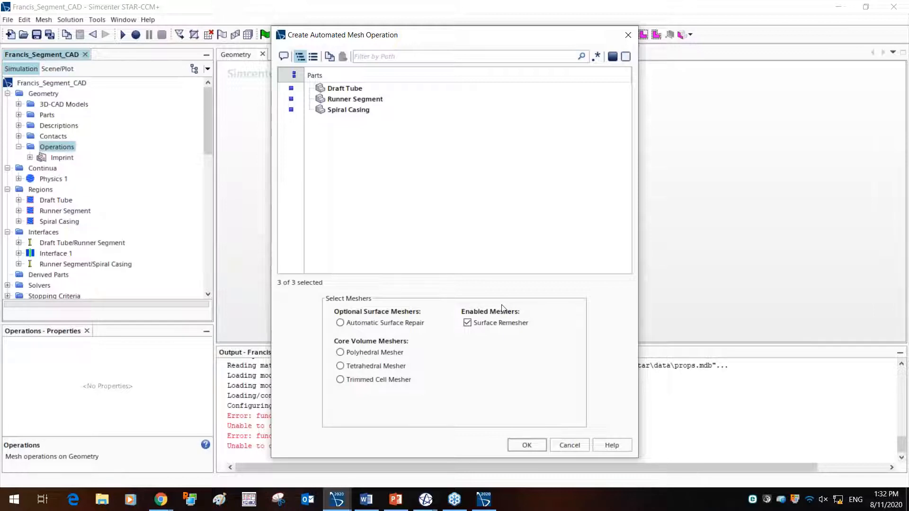
pyautogui.click(384, 354)
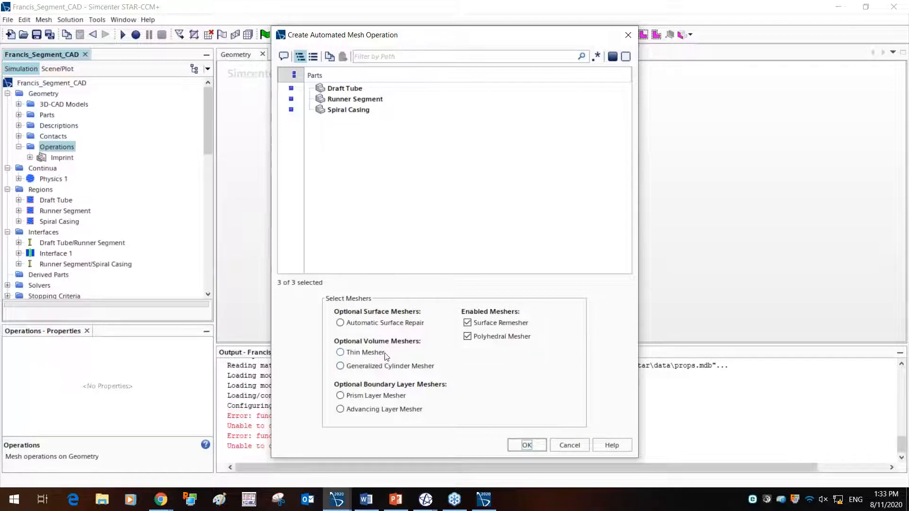
# Add the Prism Layer Mesher to the surface remesher and polyhedral mesher, and create the automated mesh operation for the three parts
pyautogui.click(388, 400)
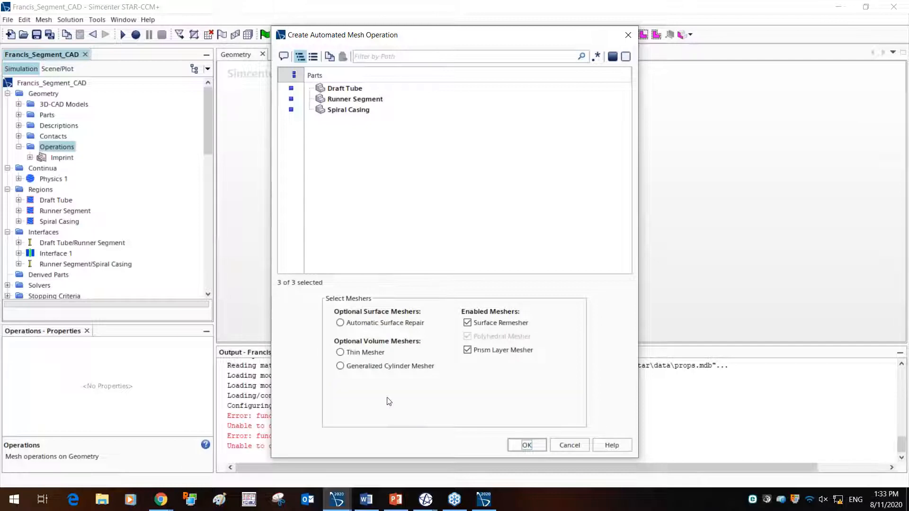
pyautogui.click(527, 446)
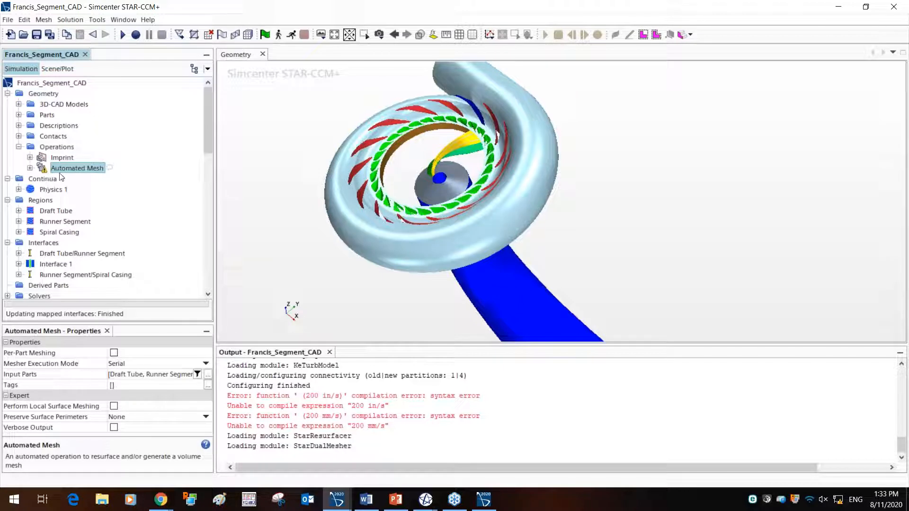
# Review the properties of the automated mesh's surface remesher, polyhedral mesher and prism layer mesher
pyautogui.click(30, 168)
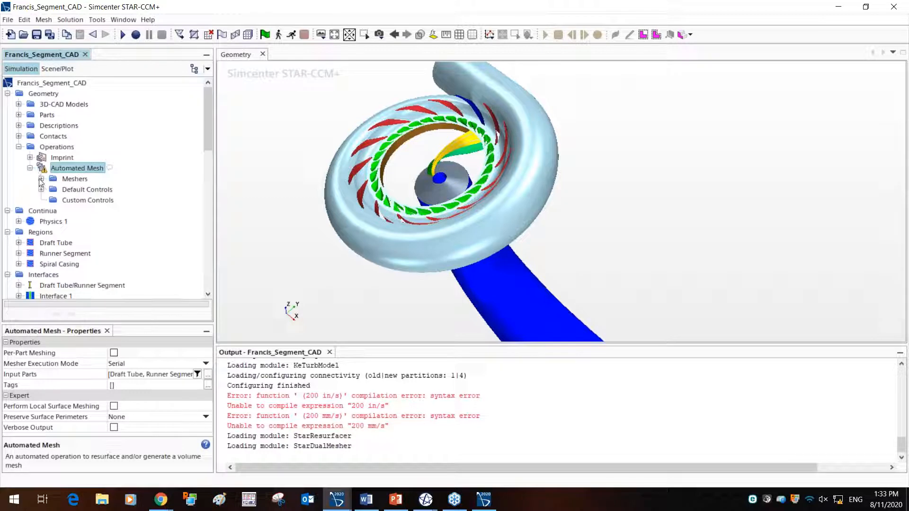
pyautogui.click(41, 178)
pyautogui.click(72, 180)
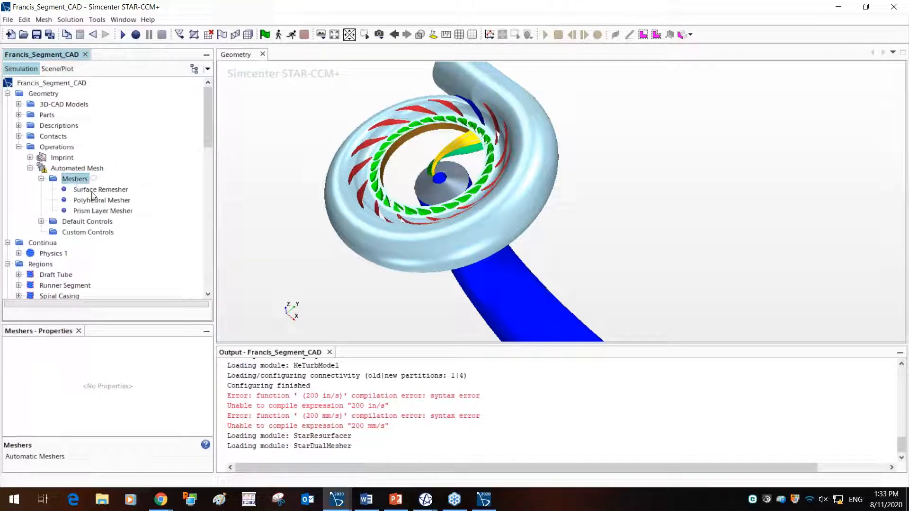
pyautogui.click(92, 191)
pyautogui.click(95, 201)
pyautogui.click(95, 211)
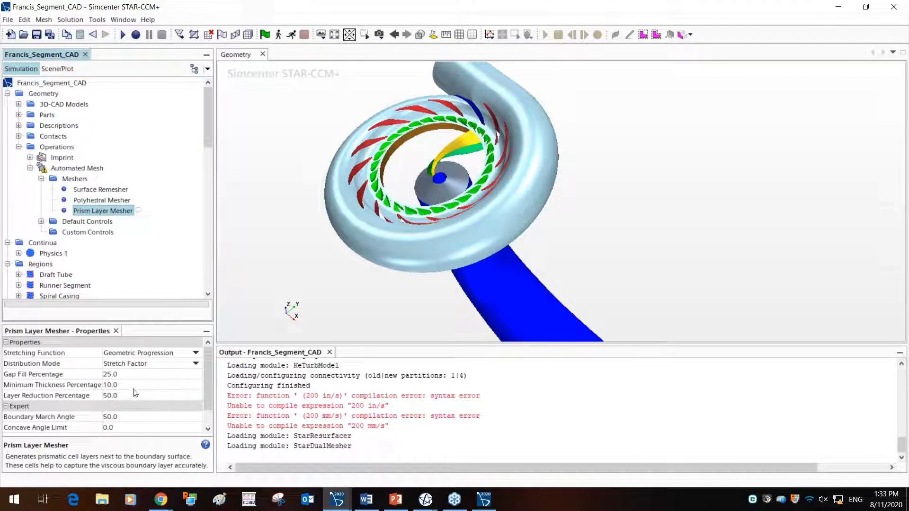
pyautogui.click(91, 204)
pyautogui.click(106, 187)
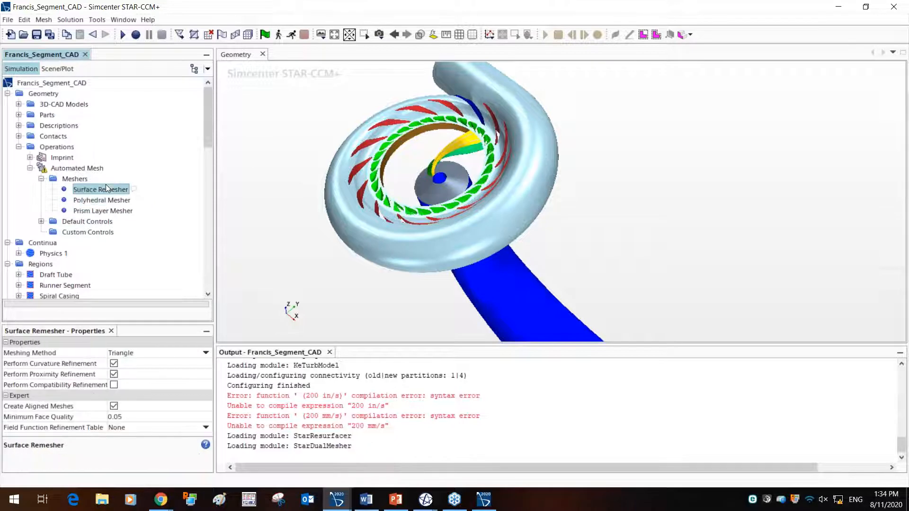
# Review the mesh's default base size, target and minimum surface sizes, and the size type options for prism layer total thickness
pyautogui.click(41, 222)
pyautogui.click(92, 157)
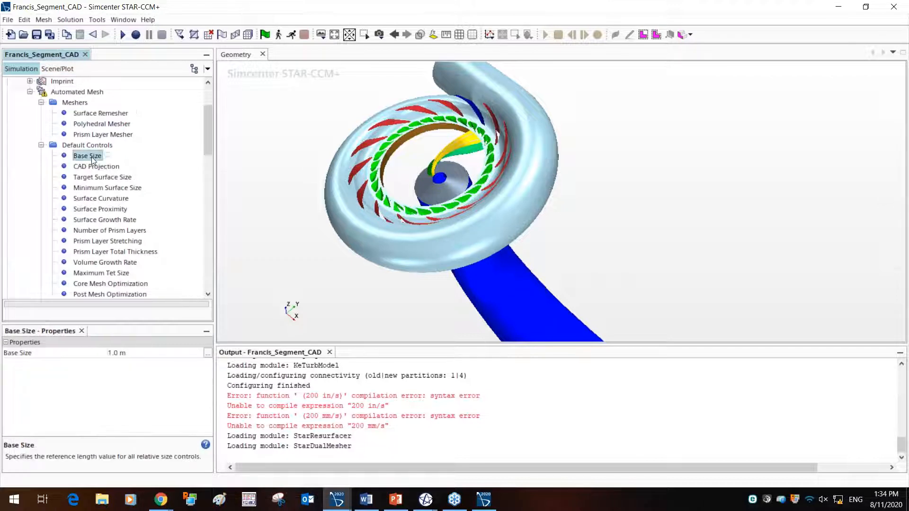
pyautogui.click(106, 179)
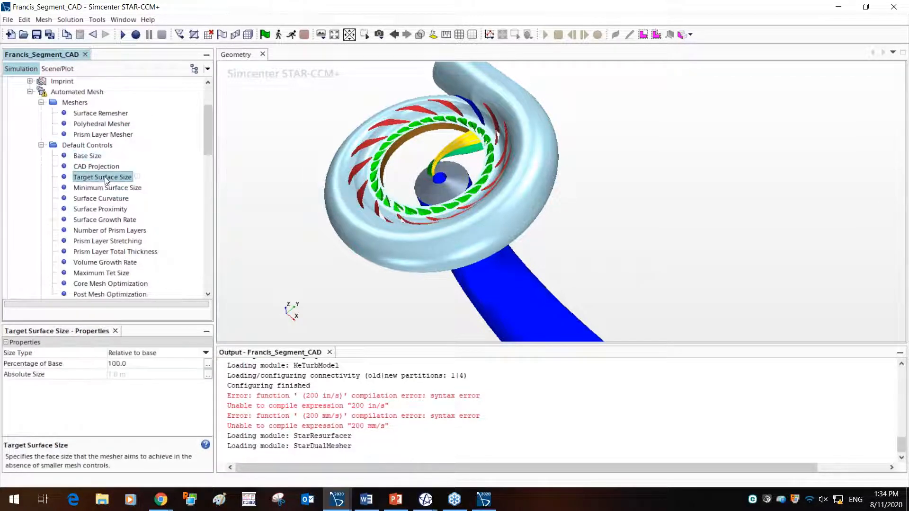
pyautogui.click(110, 189)
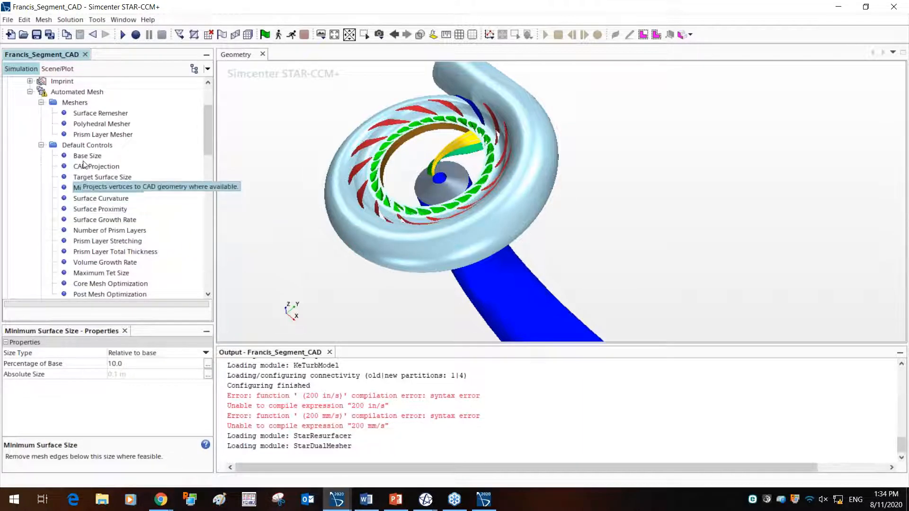
pyautogui.click(120, 253)
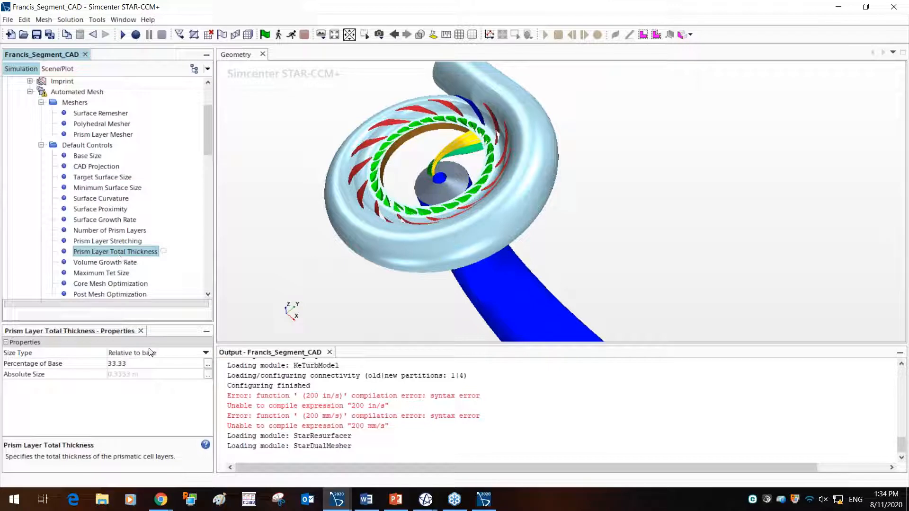
pyautogui.click(175, 357)
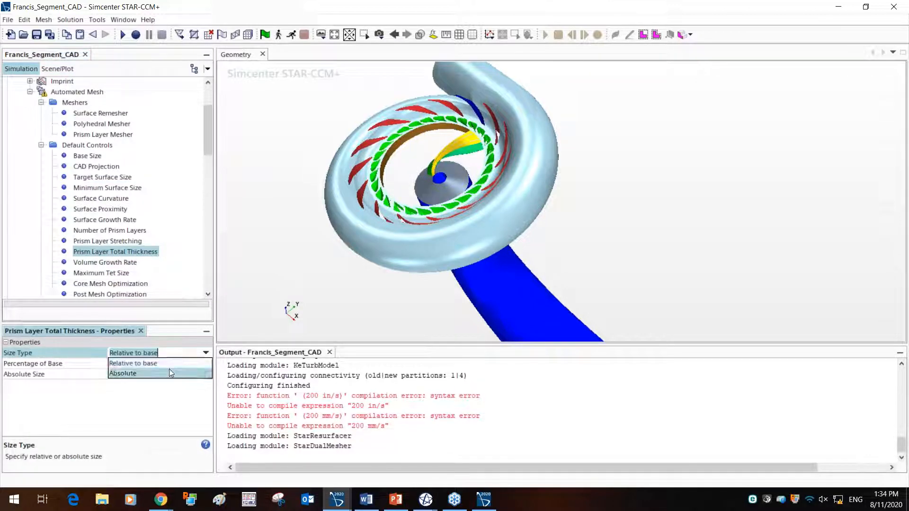
pyautogui.click(172, 363)
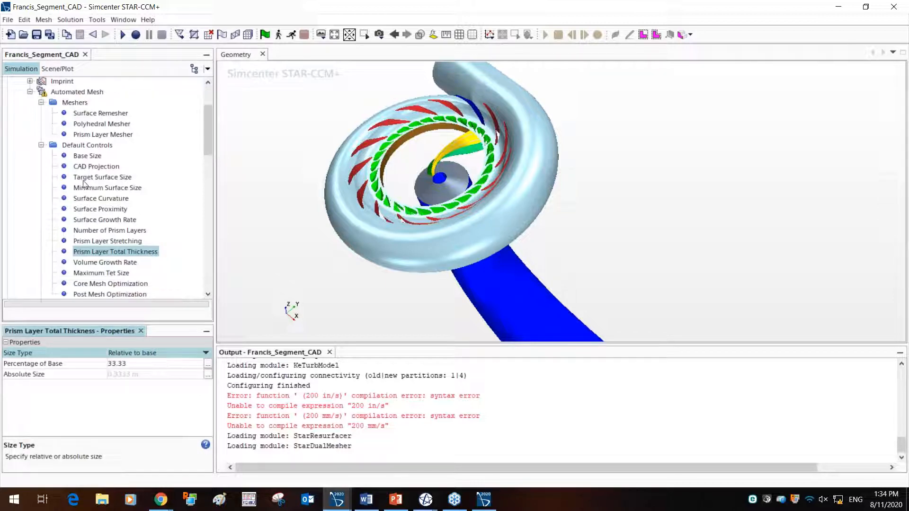
# Set the automated mesh's default base size to 5.0 cm
pyautogui.click(88, 156)
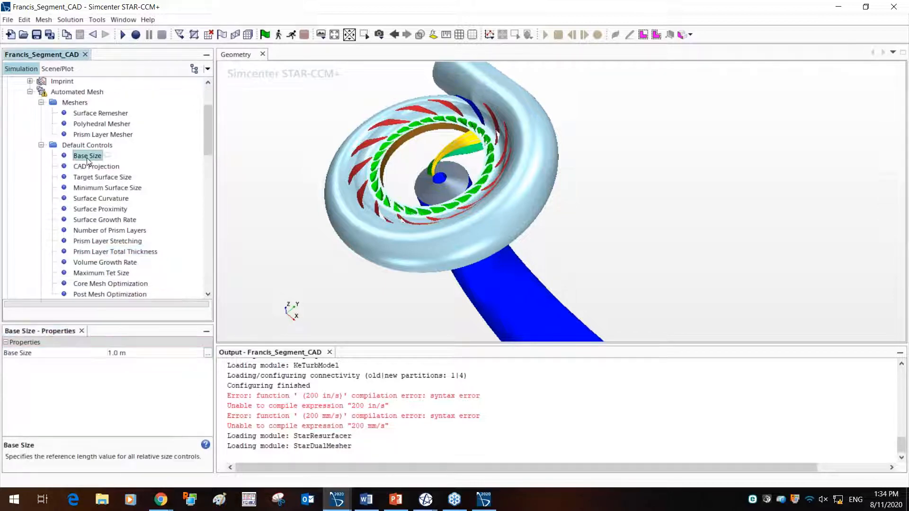
pyautogui.click(153, 353)
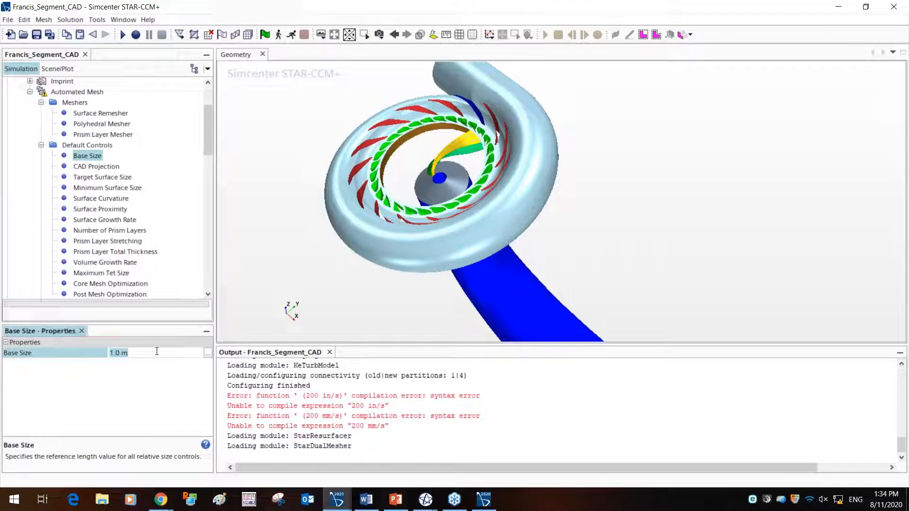
pyautogui.write('5.0 cm')
pyautogui.press('Return')
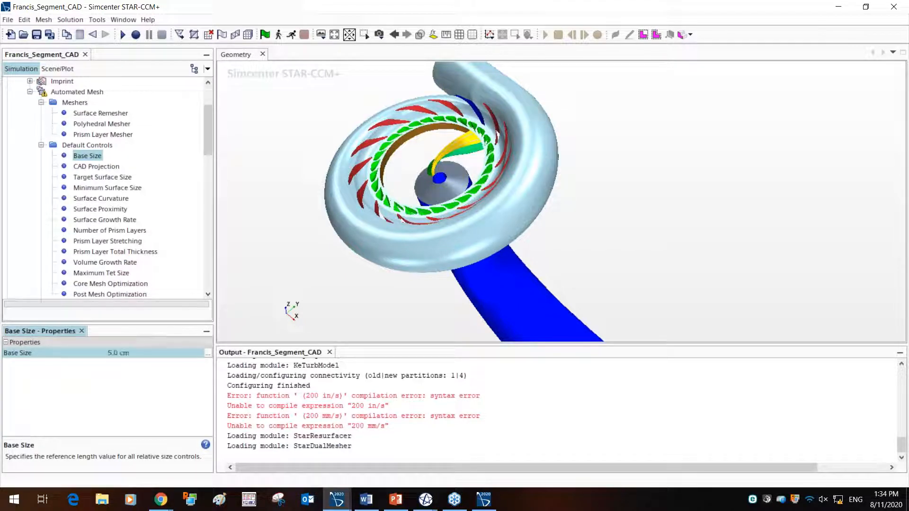
# Set the default minimum surface size to 20 percent of base
pyautogui.click(98, 189)
pyautogui.click(152, 364)
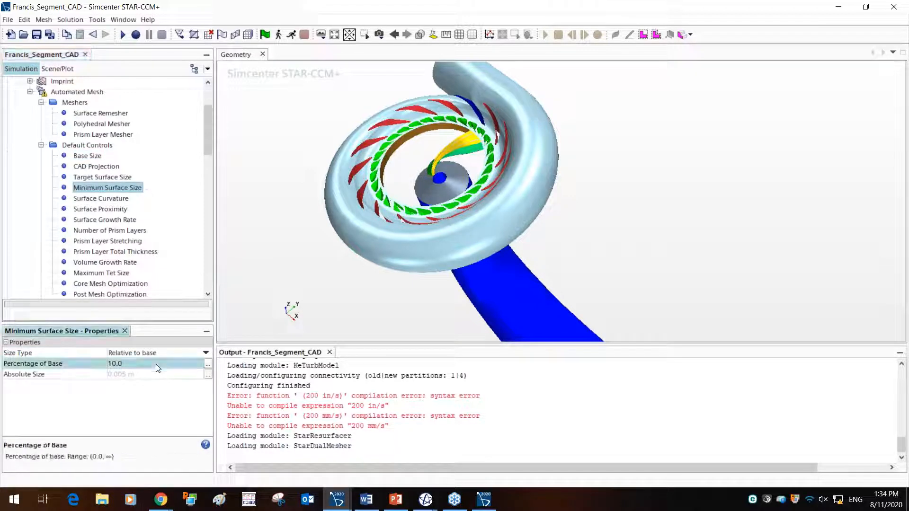
pyautogui.press('BackSpace')
pyautogui.press('BackSpace')
pyautogui.press('BackSpace')
pyautogui.press('BackSpace')
pyautogui.write('20')
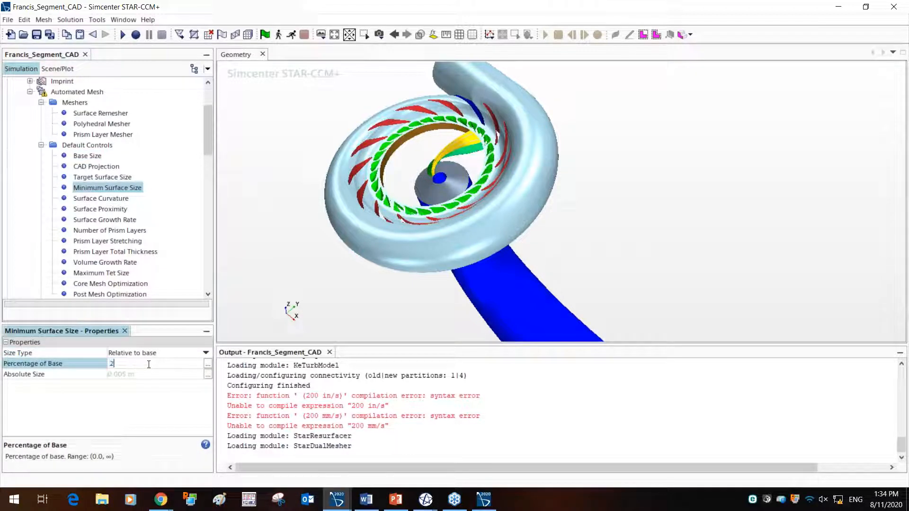
pyautogui.press('Return')
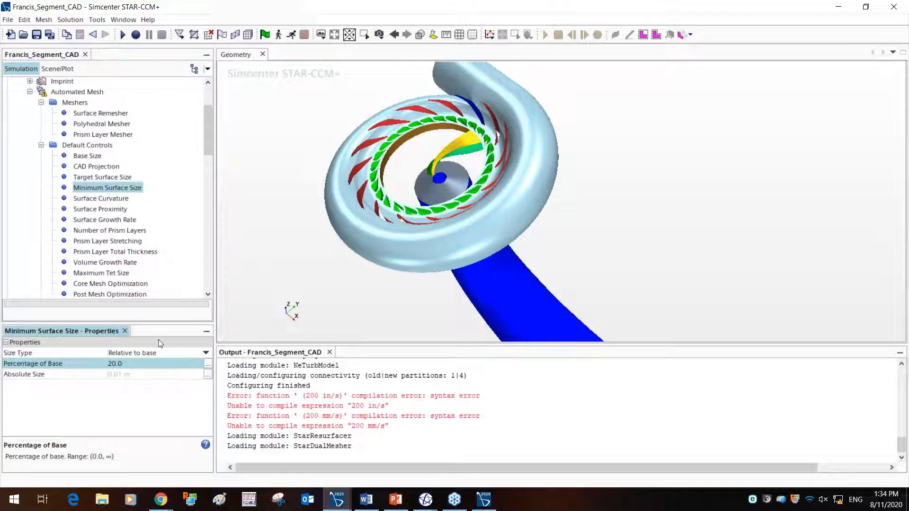
# Set the default prism layer total thickness to 5 percent of base
pyautogui.click(146, 253)
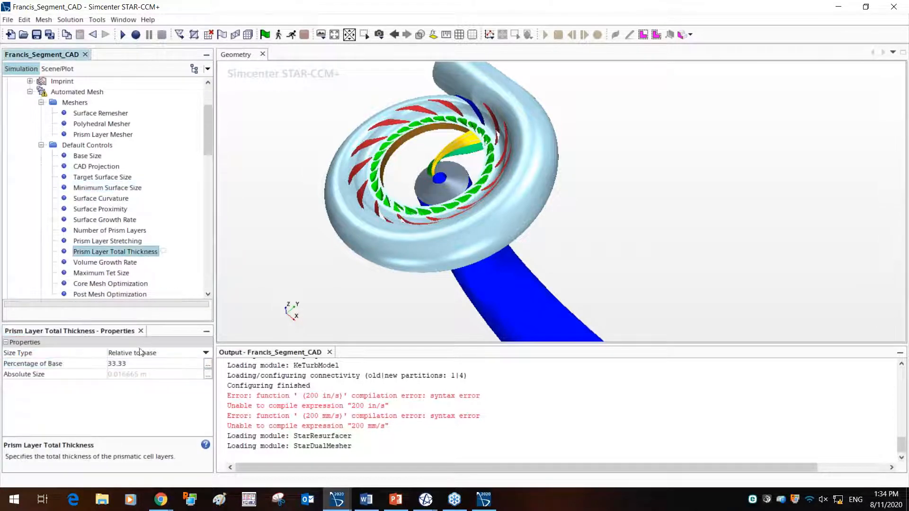
pyautogui.click(152, 365)
pyautogui.write('5')
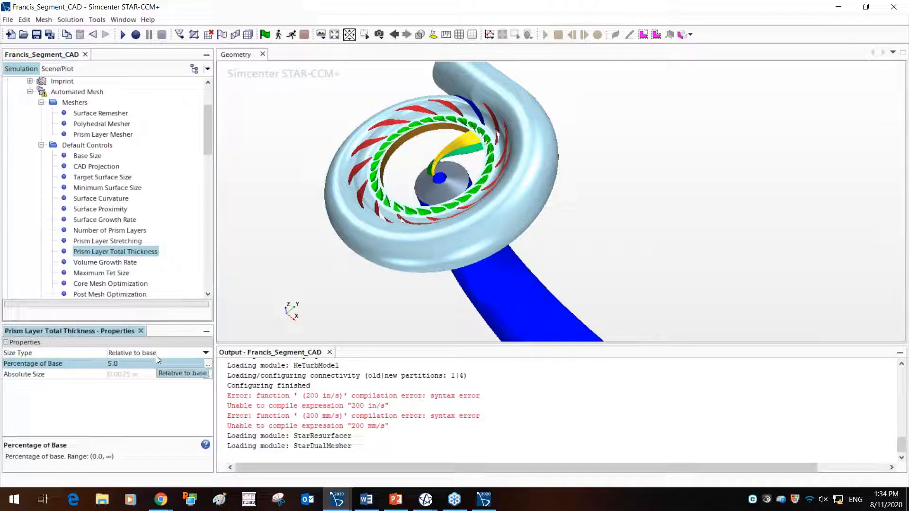
# Add a new surface control to the automated mesh's custom controls and select it
pyautogui.click(42, 146)
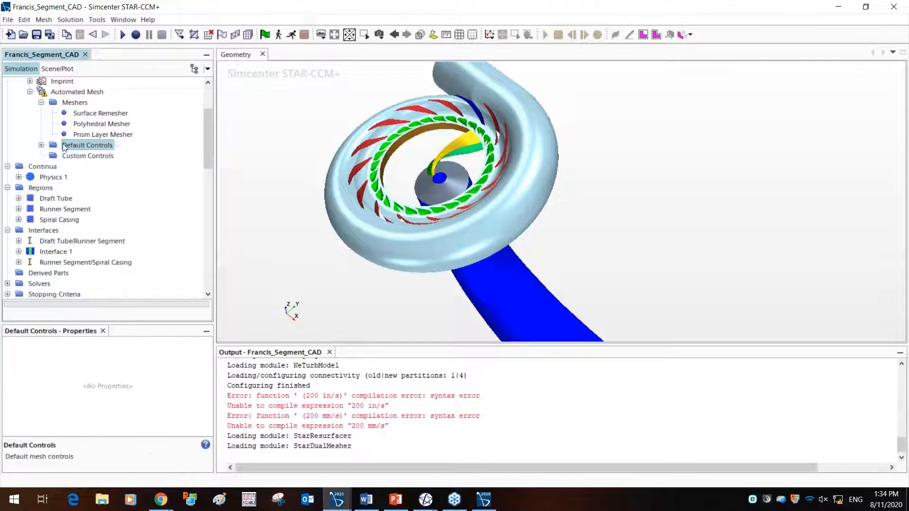
pyautogui.click(100, 158)
pyautogui.rightClick(101, 158)
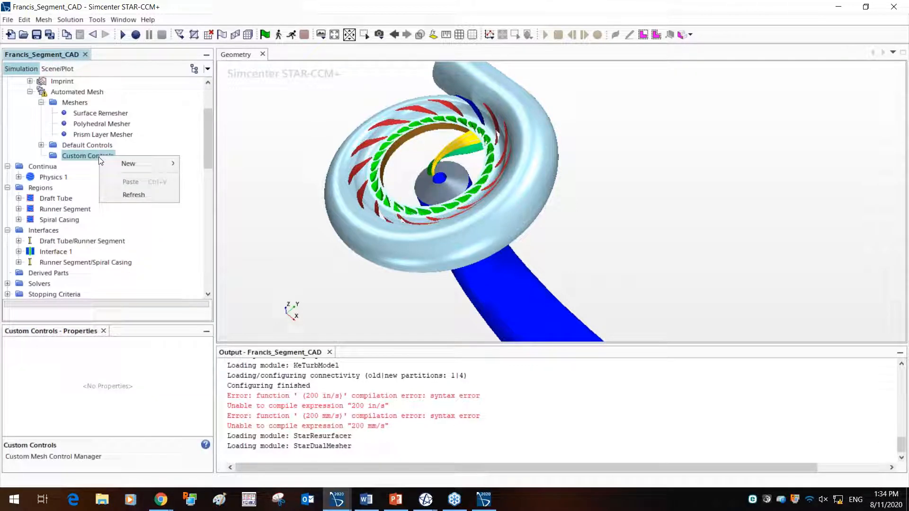
pyautogui.moveTo(130, 163)
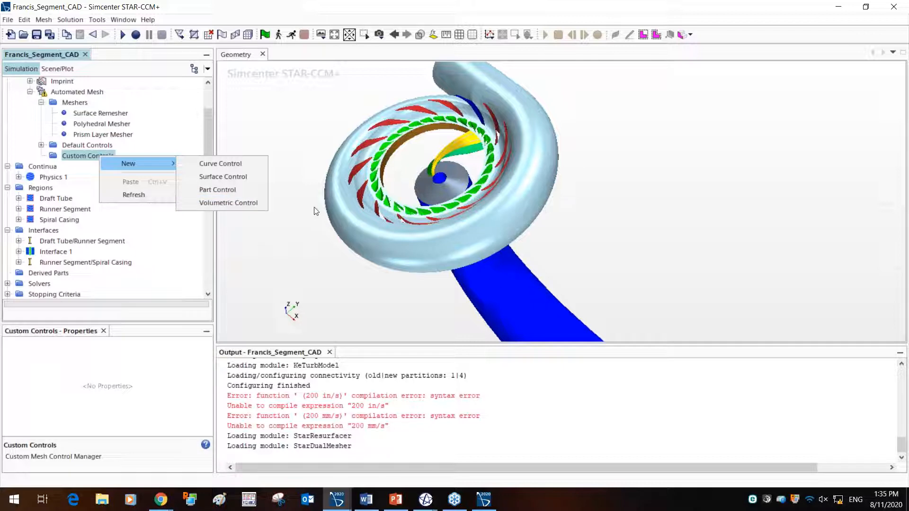
pyautogui.click(254, 177)
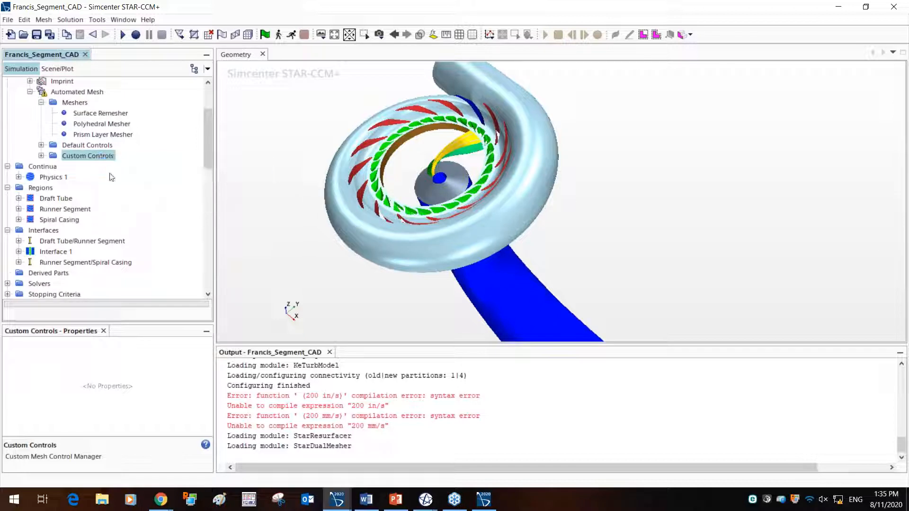
pyautogui.click(91, 167)
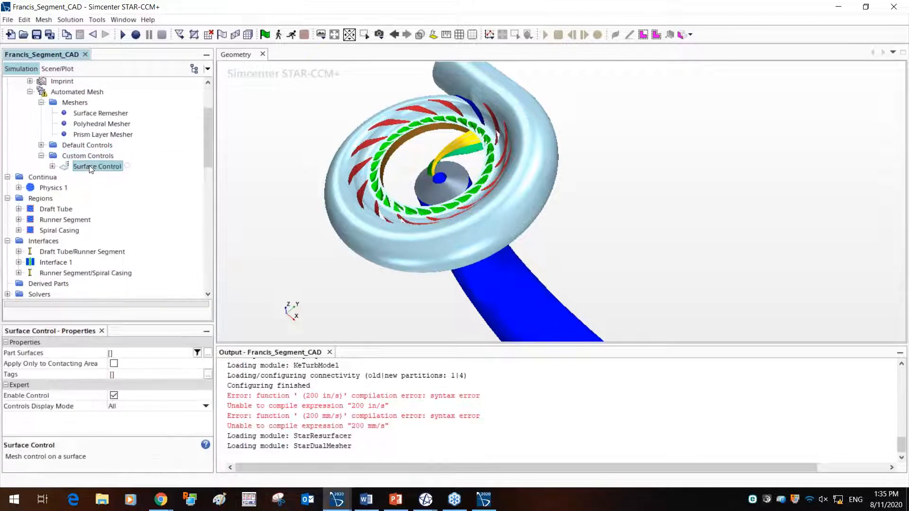
# Choose the Draft Tube's Inlet and Outlet as part surfaces for the surface control
pyautogui.click(207, 353)
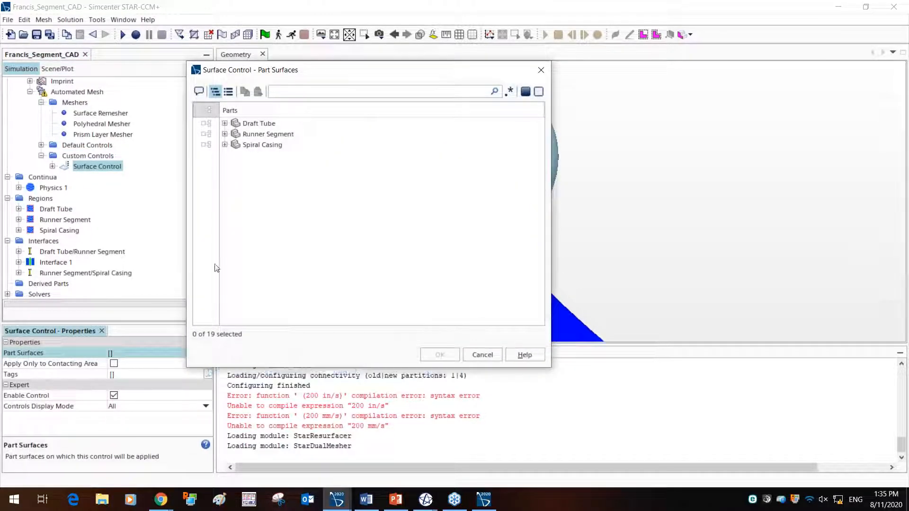
pyautogui.click(224, 123)
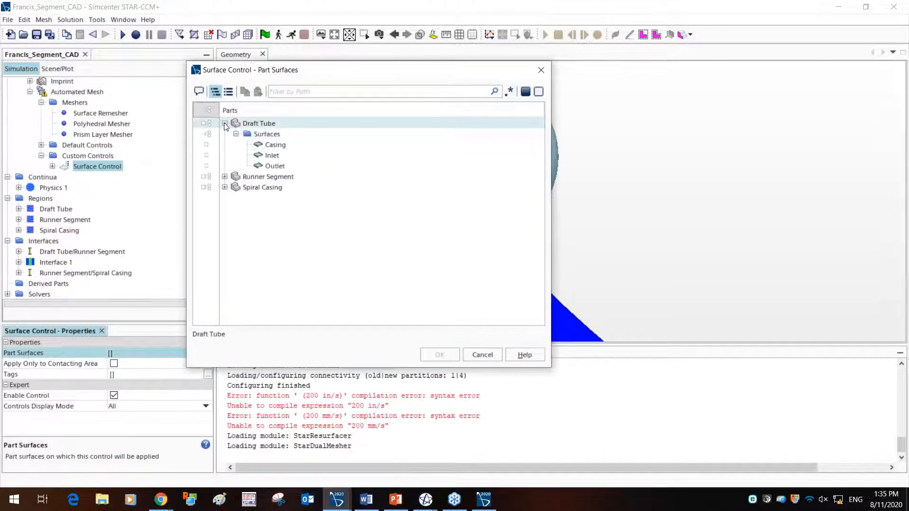
pyautogui.click(206, 156)
pyautogui.click(207, 166)
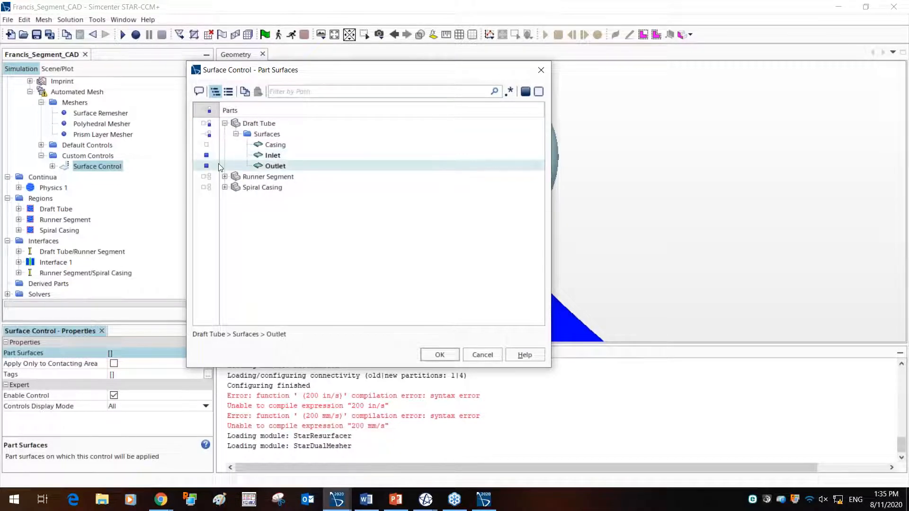
# Add only the Runner Segment's Inlet, Outlet, Periodic 1 and Periodic 2 surfaces to the surface control's selection
pyautogui.click(209, 177)
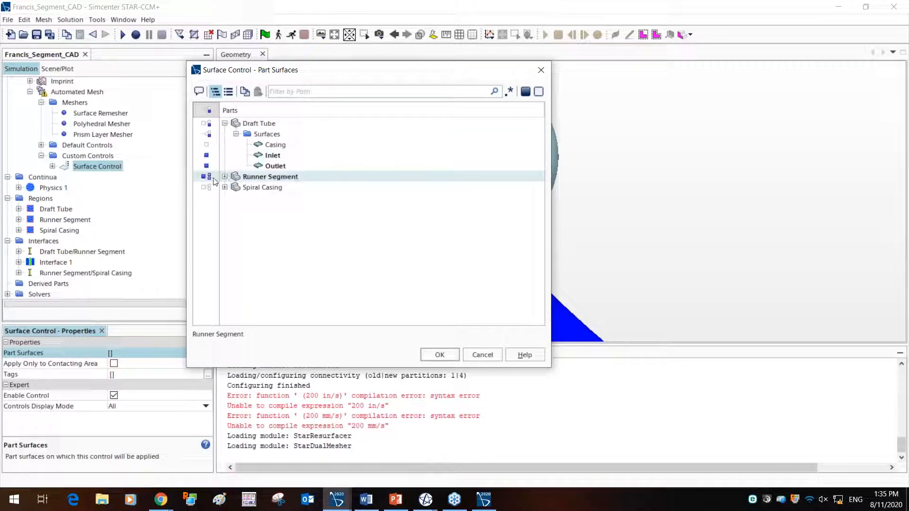
pyautogui.click(211, 178)
pyautogui.click(210, 178)
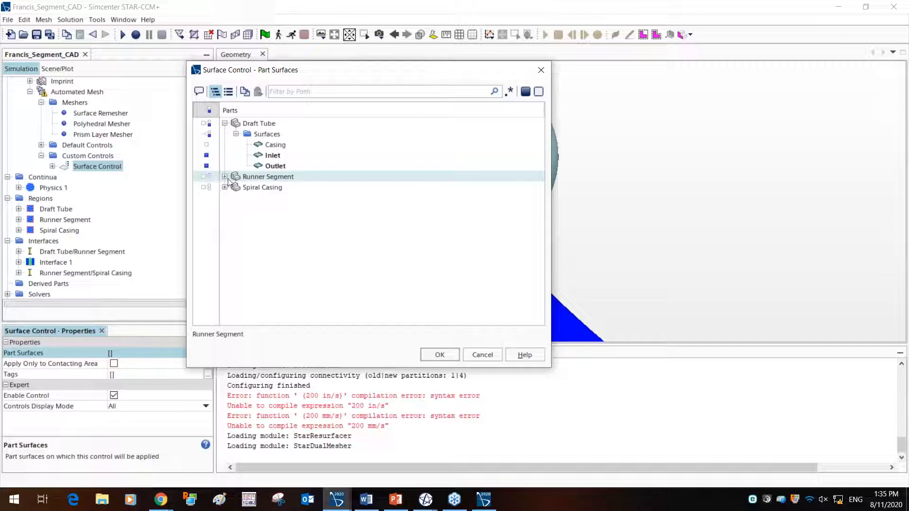
pyautogui.click(224, 177)
pyautogui.click(232, 219)
pyautogui.click(233, 230)
pyautogui.click(235, 251)
pyautogui.click(234, 241)
# Add the Spiral Casing's Inlet and Outlet to the surface control's selection and apply it
pyautogui.click(224, 272)
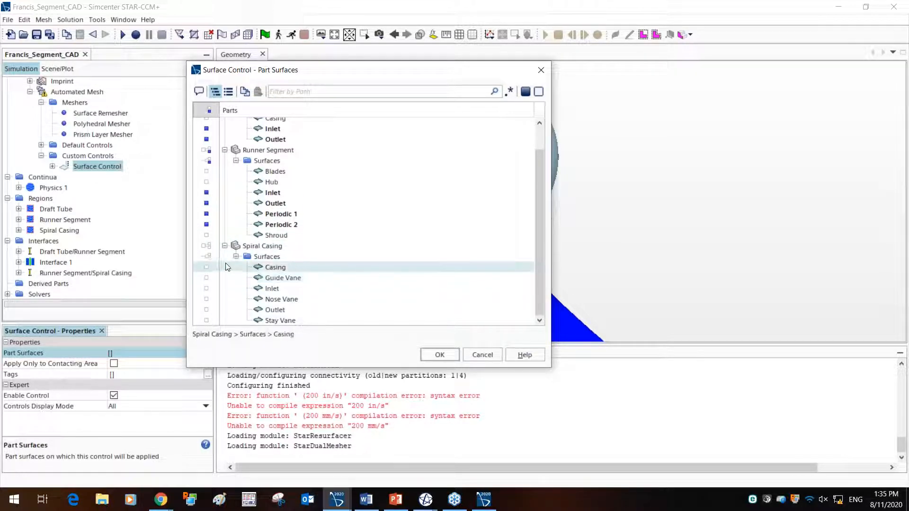
pyautogui.click(223, 289)
pyautogui.click(219, 311)
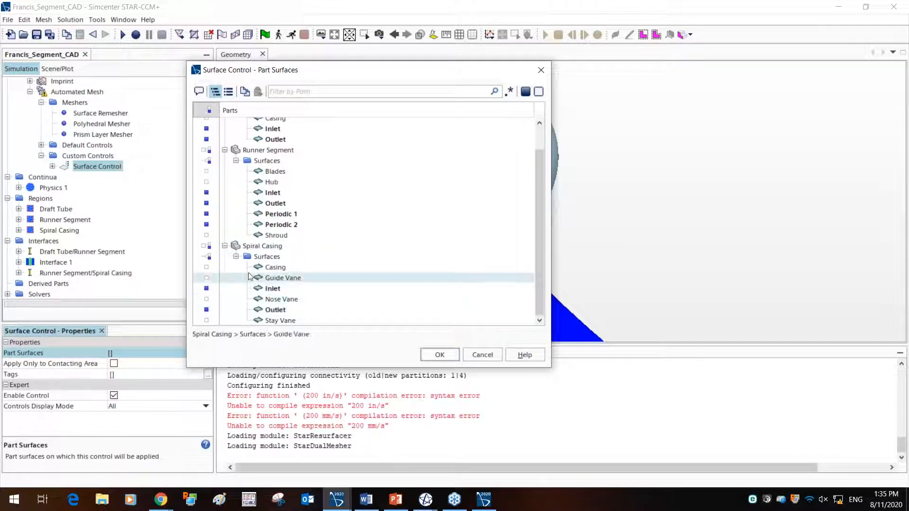
pyautogui.click(447, 354)
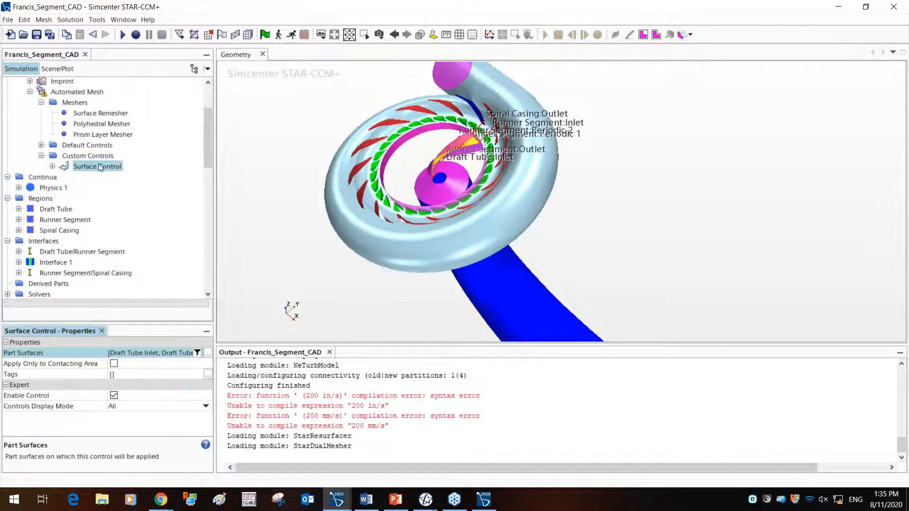
# Disable prism layers in the controls of the custom surface control
pyautogui.click(53, 166)
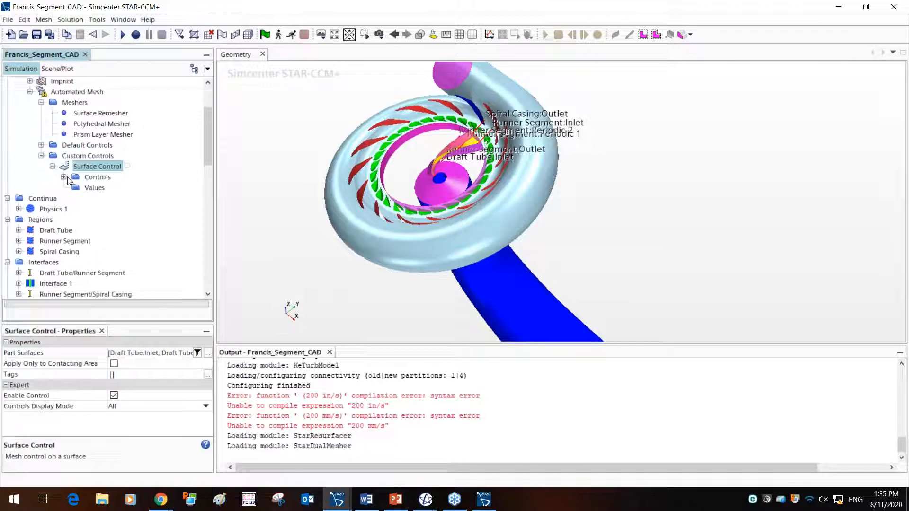
pyautogui.click(63, 178)
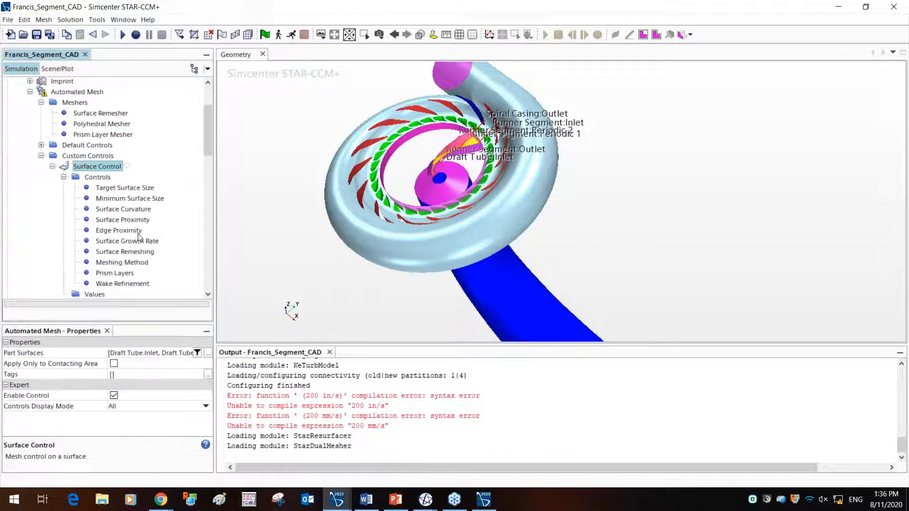
pyautogui.click(124, 273)
pyautogui.click(166, 355)
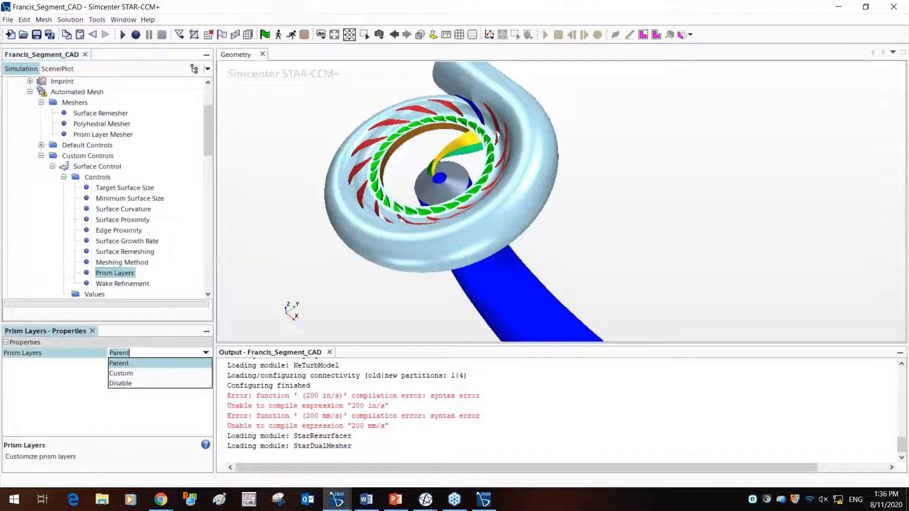
pyautogui.click(157, 387)
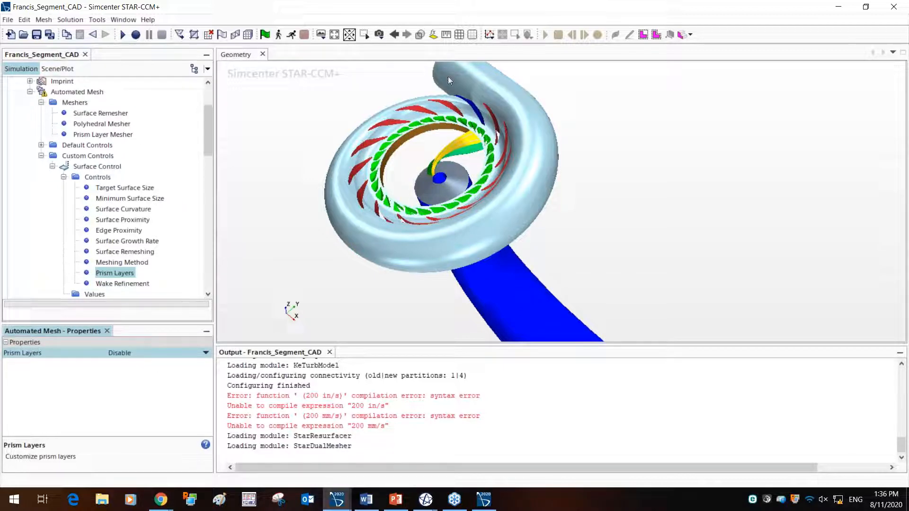
pyautogui.moveTo(659, 233); pyautogui.dragTo(693, 204)
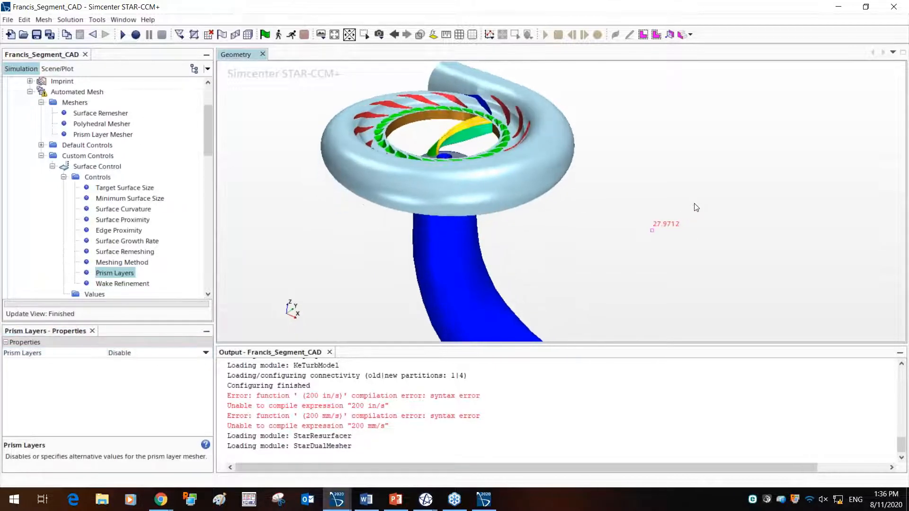
pyautogui.moveTo(724, 253); pyautogui.dragTo(523, 167)
pyautogui.moveTo(641, 195); pyautogui.dragTo(618, 189)
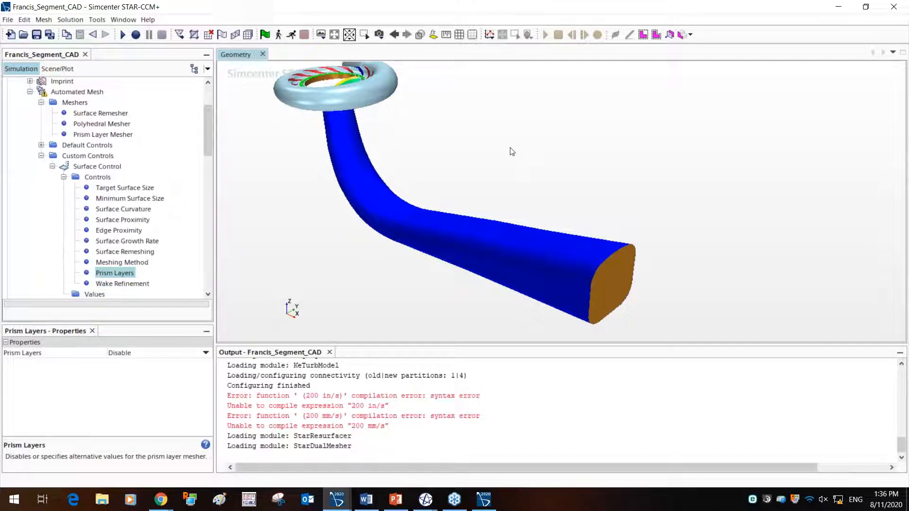
pyautogui.moveTo(512, 151); pyautogui.dragTo(539, 174)
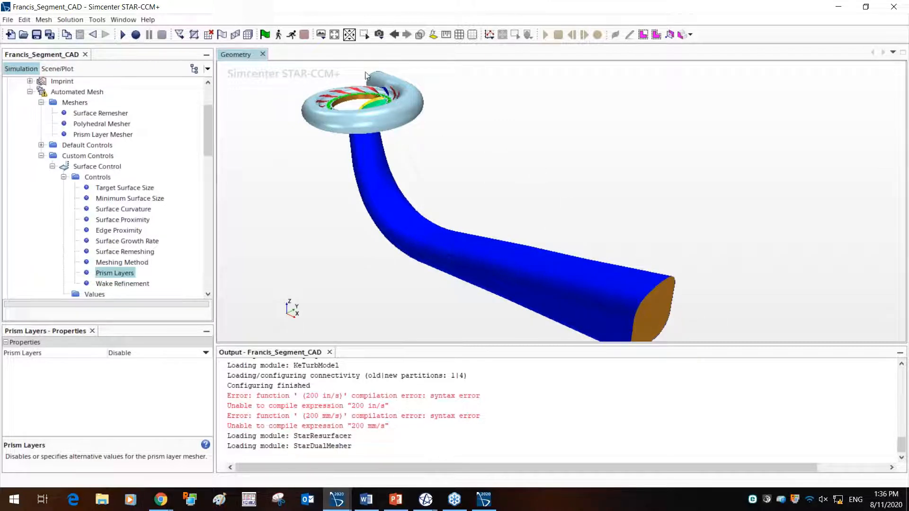
# Set the Automated Mesh operation's mesher execution mode to Parallel
pyautogui.click(64, 177)
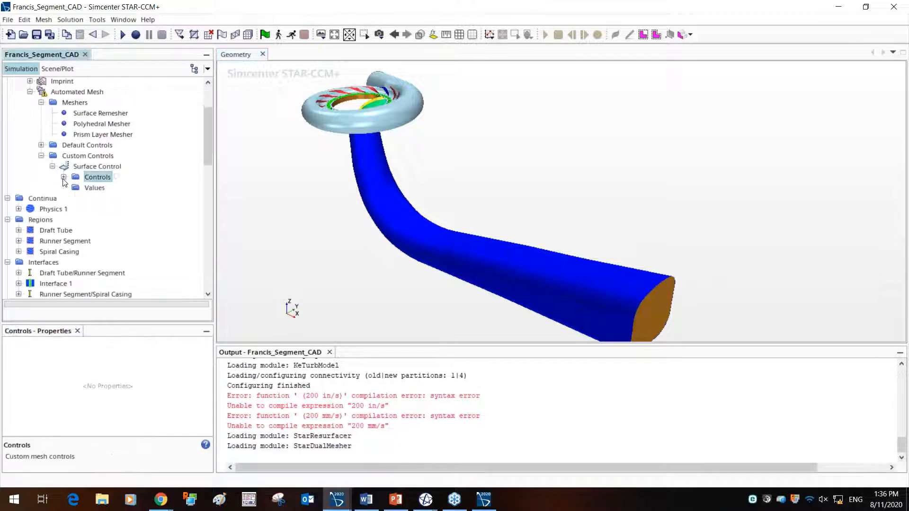
pyautogui.click(42, 156)
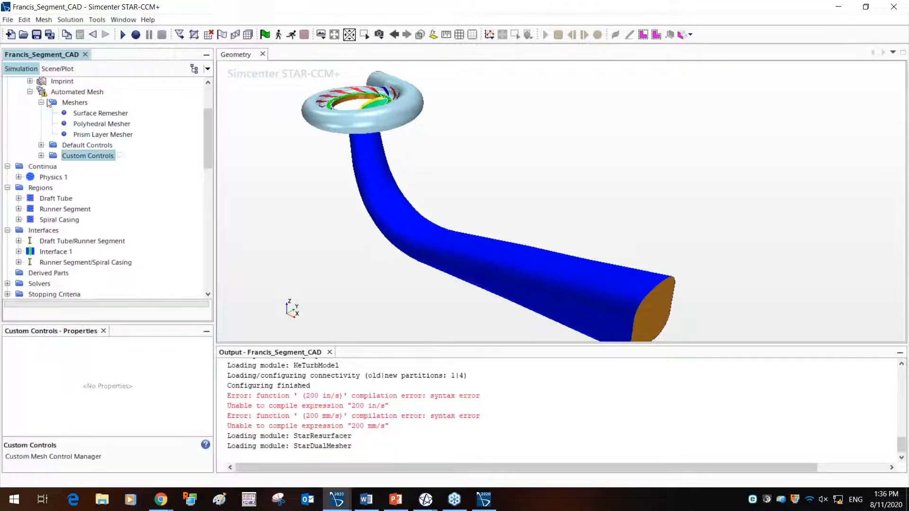
pyautogui.click(41, 102)
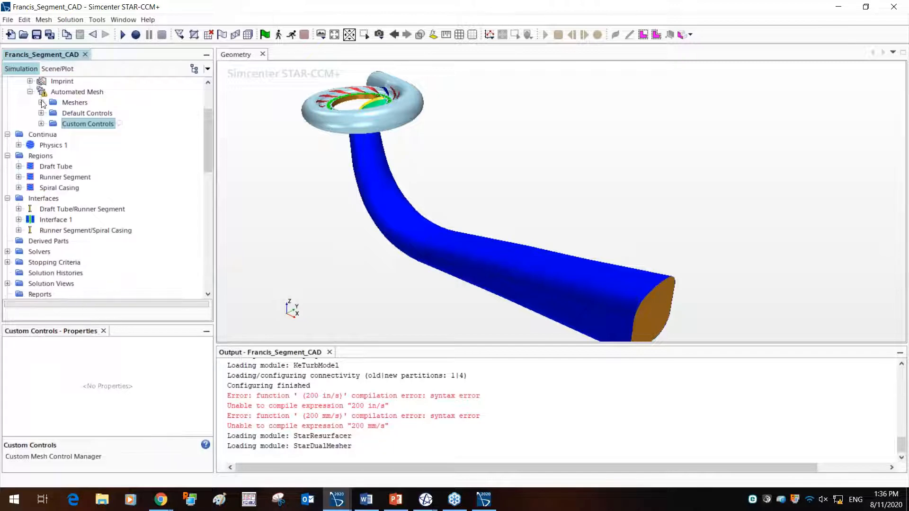
pyautogui.click(80, 93)
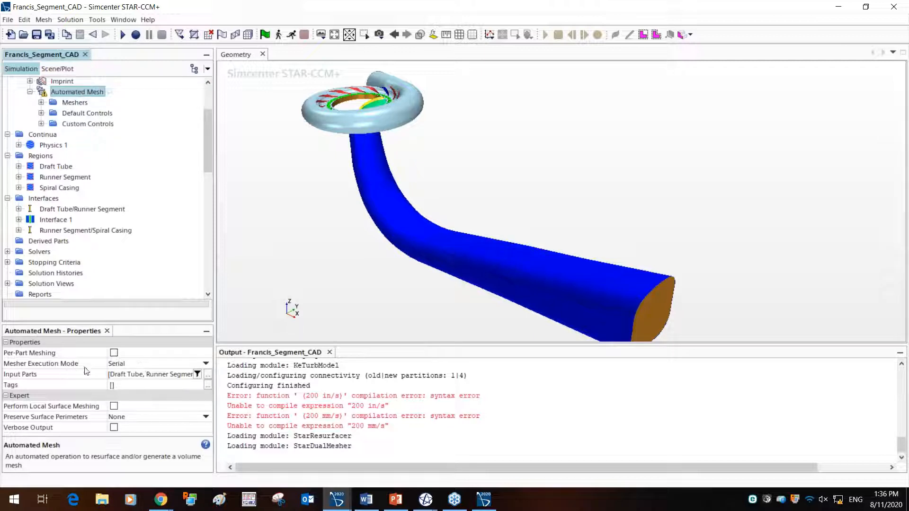
pyautogui.click(127, 364)
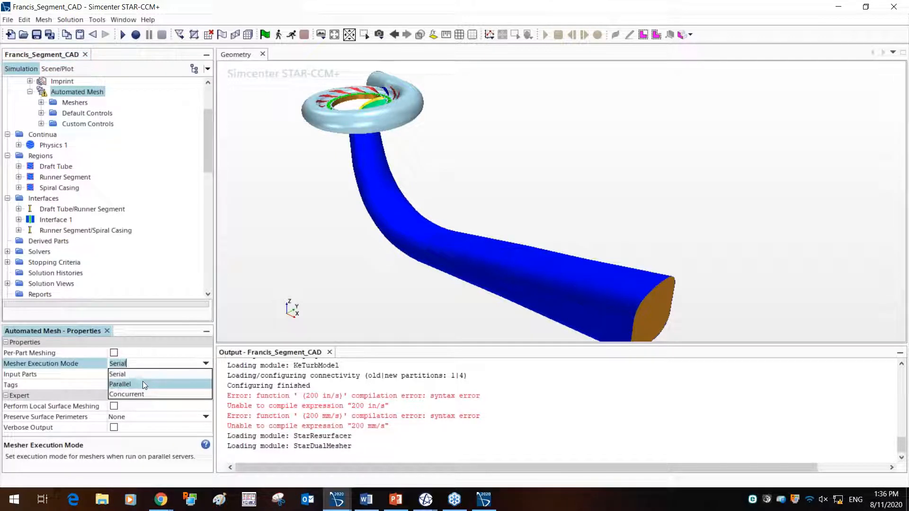
pyautogui.click(143, 383)
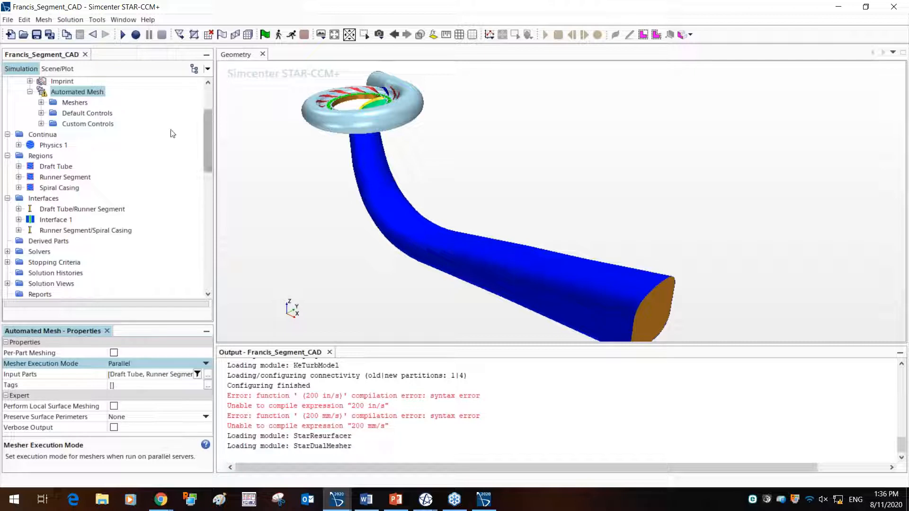
# Generate the volume mesh by running the automated mesh operation on all input parts
pyautogui.click(191, 116)
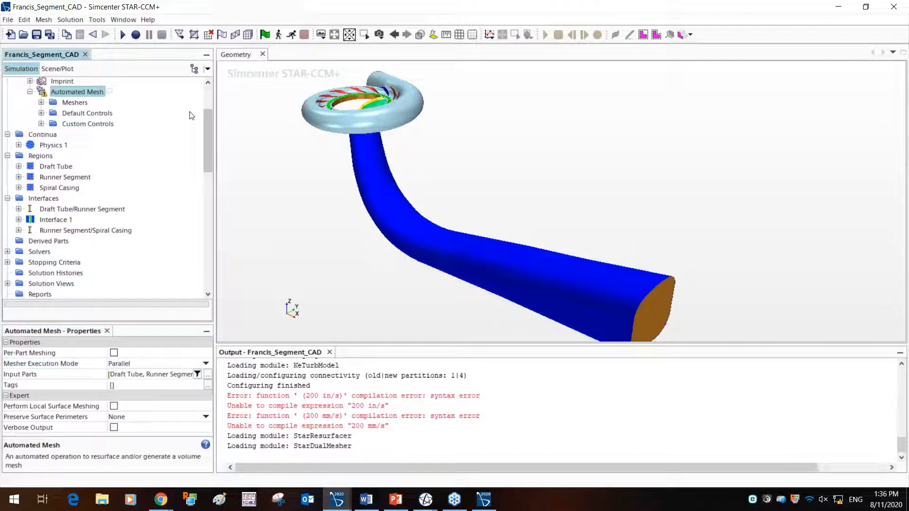
pyautogui.click(236, 36)
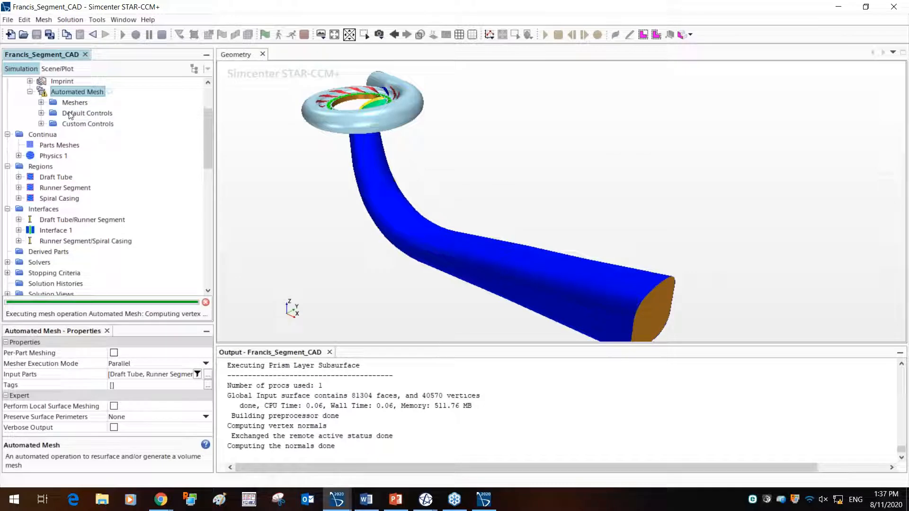
pyautogui.click(48, 24)
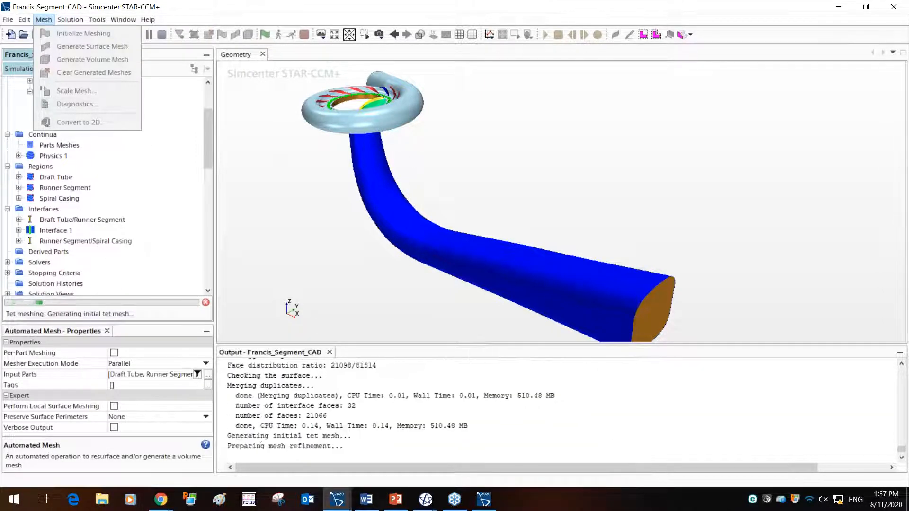
# Open the help page on the Automated Mesh properties in the browser and look into the CAD Clients documentation
pyautogui.click(206, 446)
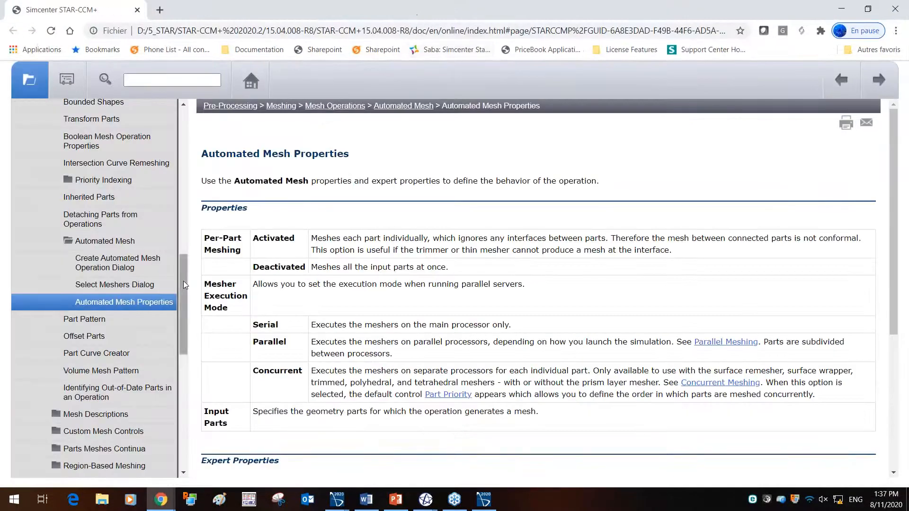
pyautogui.moveTo(182, 291); pyautogui.dragTo(199, 134)
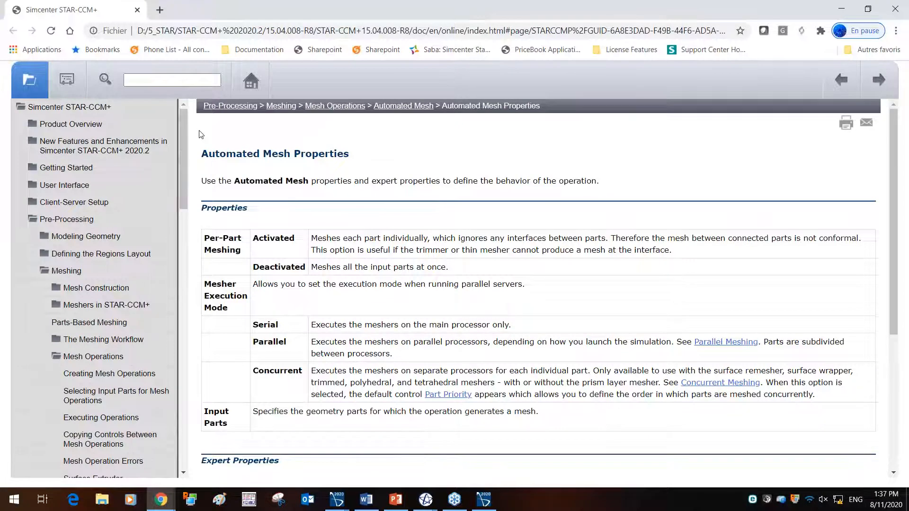
pyautogui.click(32, 220)
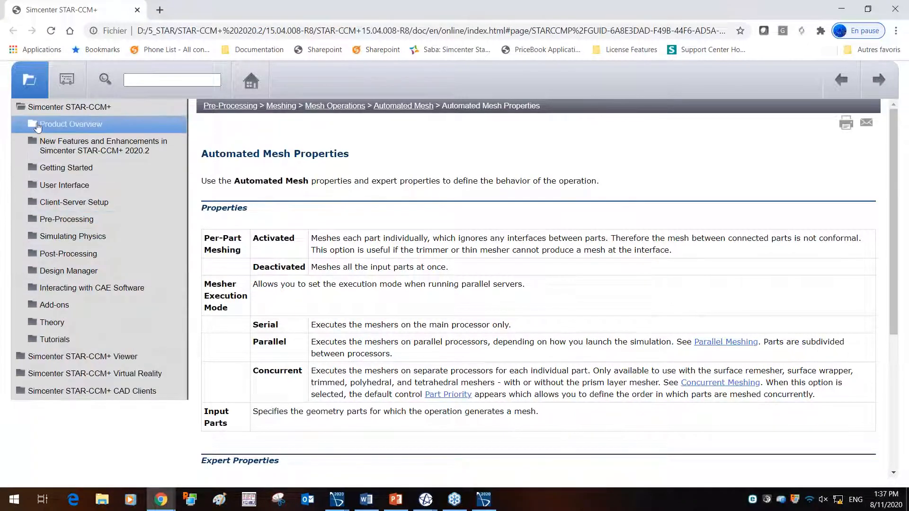
pyautogui.click(85, 112)
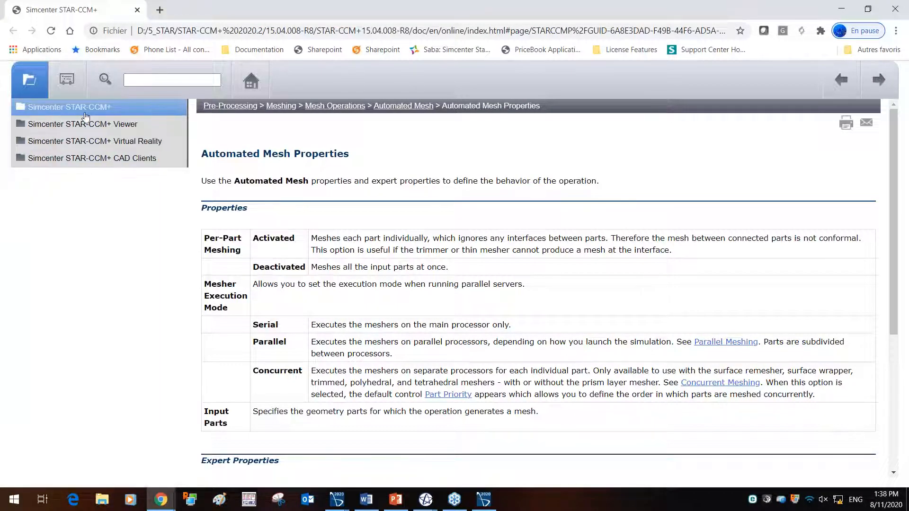
pyautogui.click(83, 161)
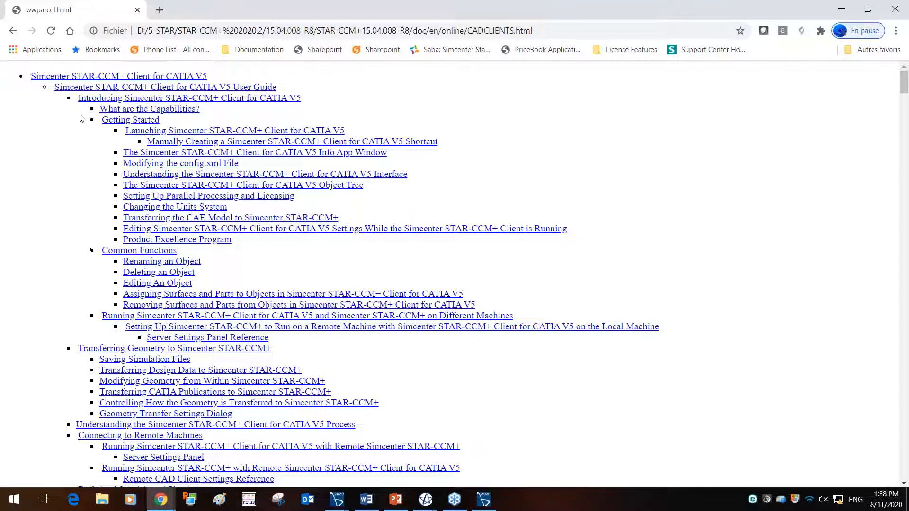
pyautogui.click(13, 30)
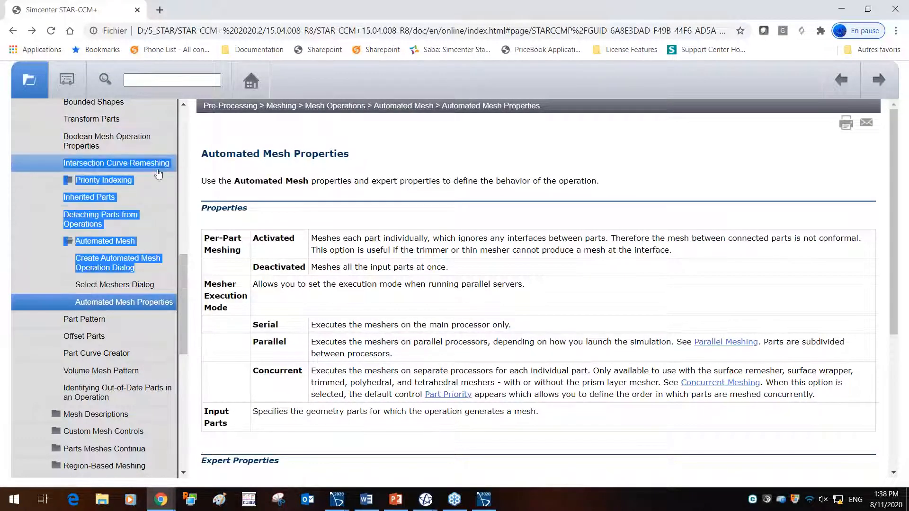
# Open the Tutorials section of the Simcenter STAR-CCM+ documentation and look through its tutorial categories
pyautogui.moveTo(182, 259); pyautogui.dragTo(169, 98)
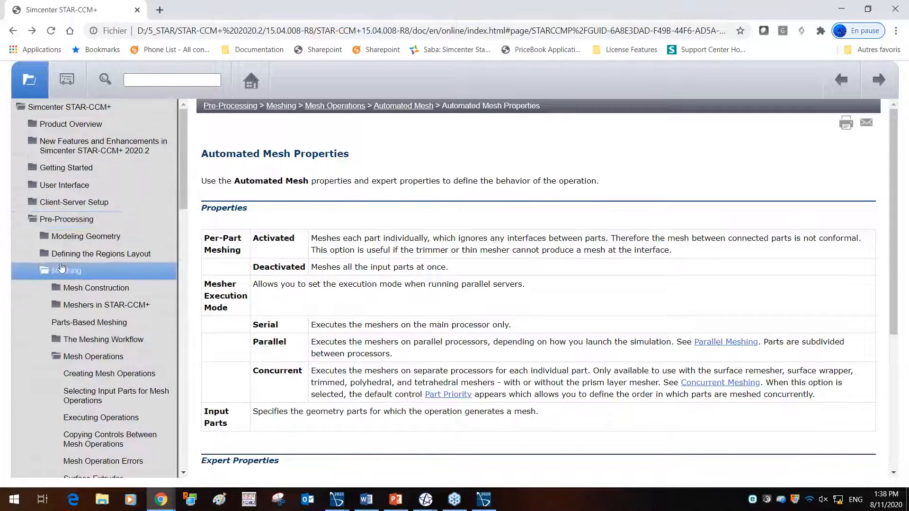
pyautogui.click(32, 203)
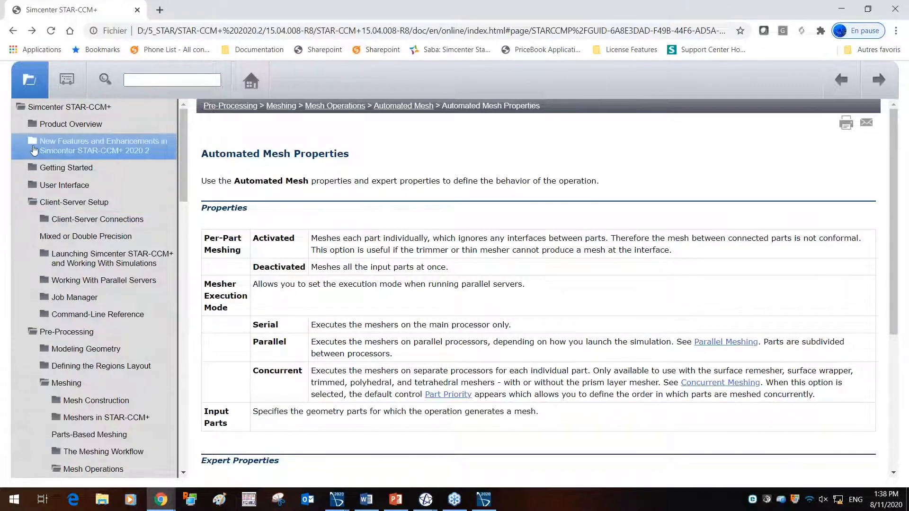
pyautogui.click(29, 204)
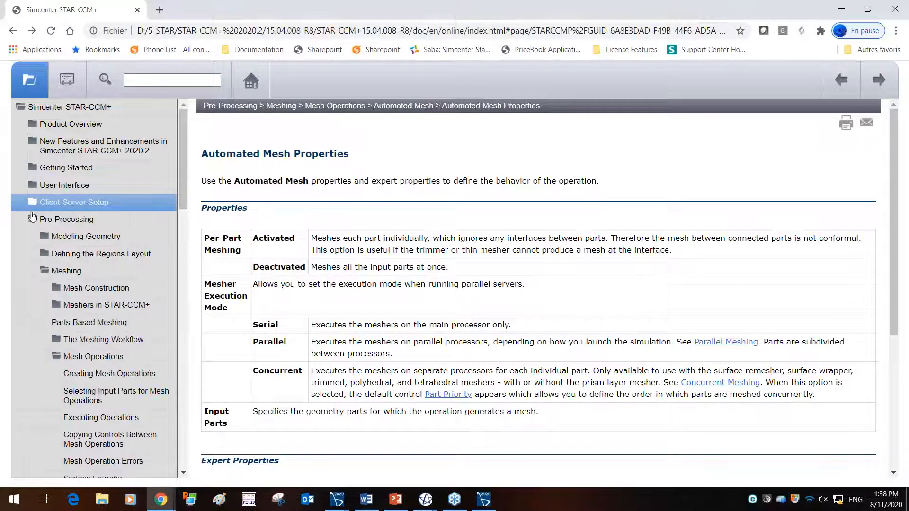
pyautogui.click(33, 219)
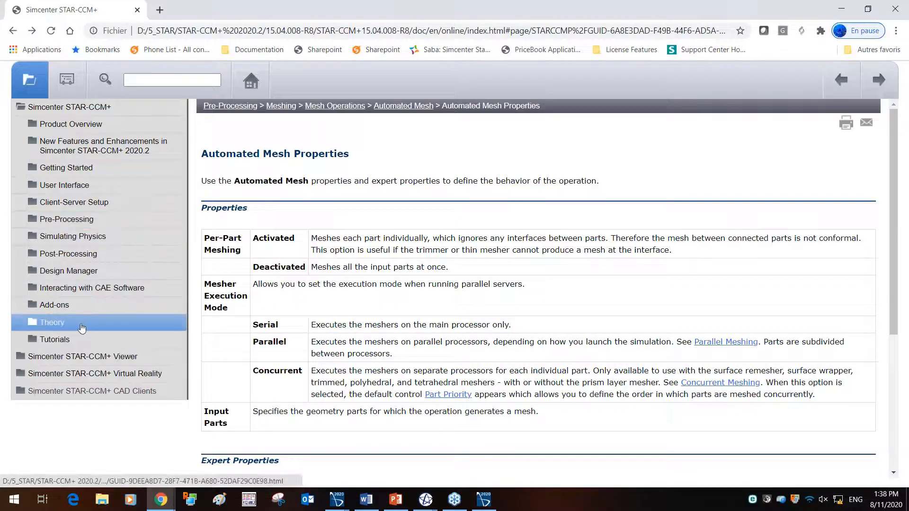
pyautogui.click(55, 339)
pyautogui.scroll(-1, 121, 384)
pyautogui.scroll(-1, 120, 384)
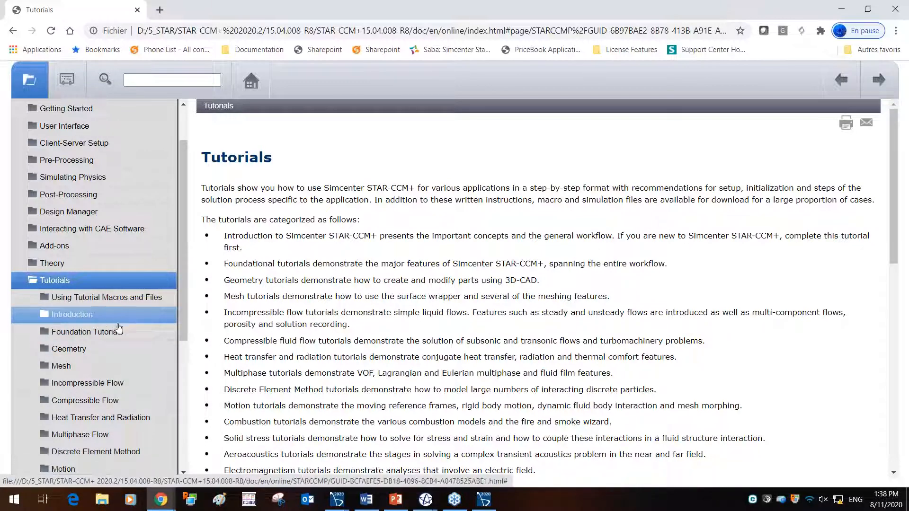
pyautogui.scroll(-3, 110, 405)
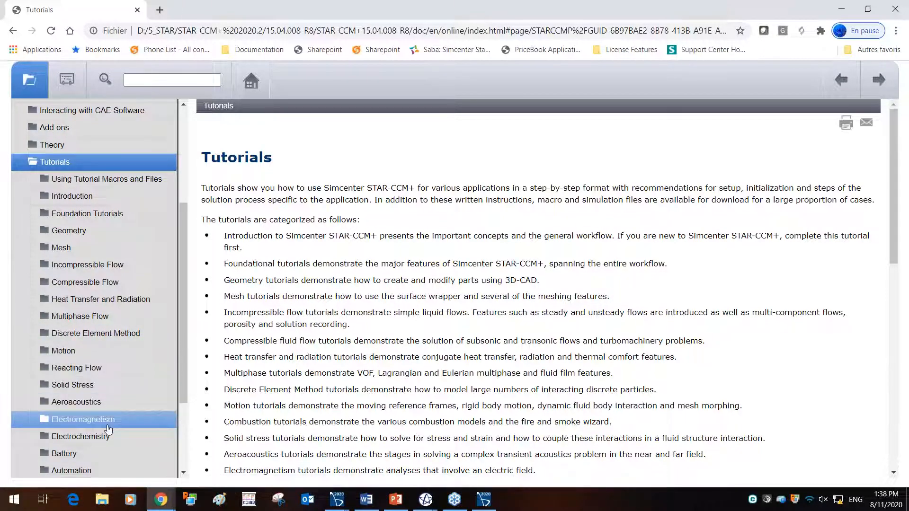
pyautogui.scroll(5, 119, 415)
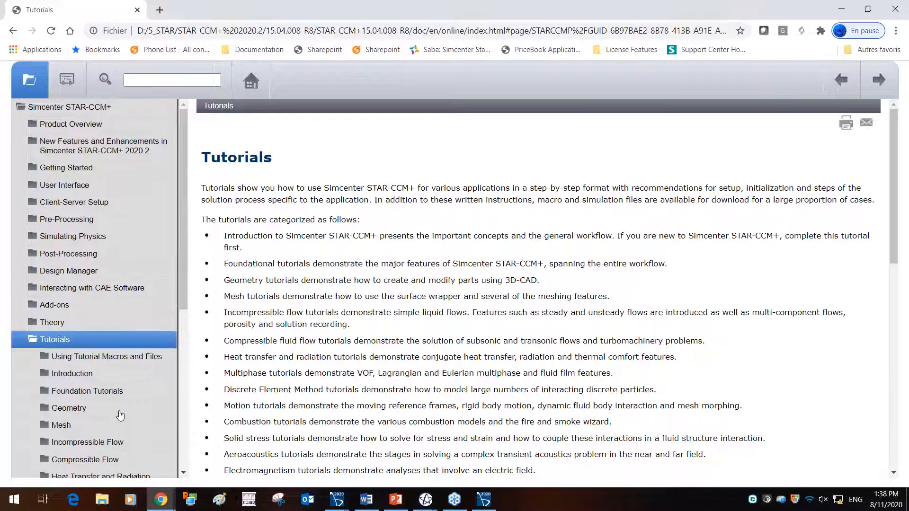
# Open the Siemens Support Center in a new browser tab and go to the Simcenter STAR-CCM+ downloads for major releases
pyautogui.click(164, 15)
pyautogui.write('s')
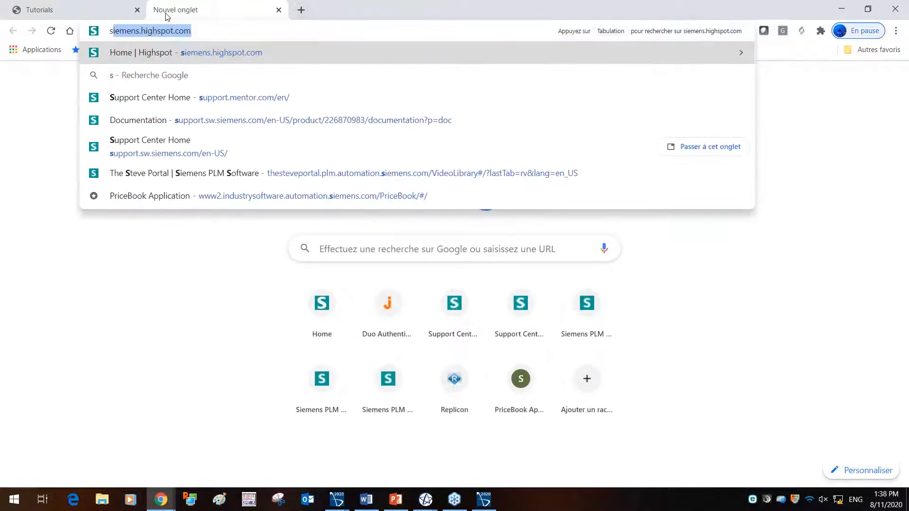
pyautogui.click(191, 101)
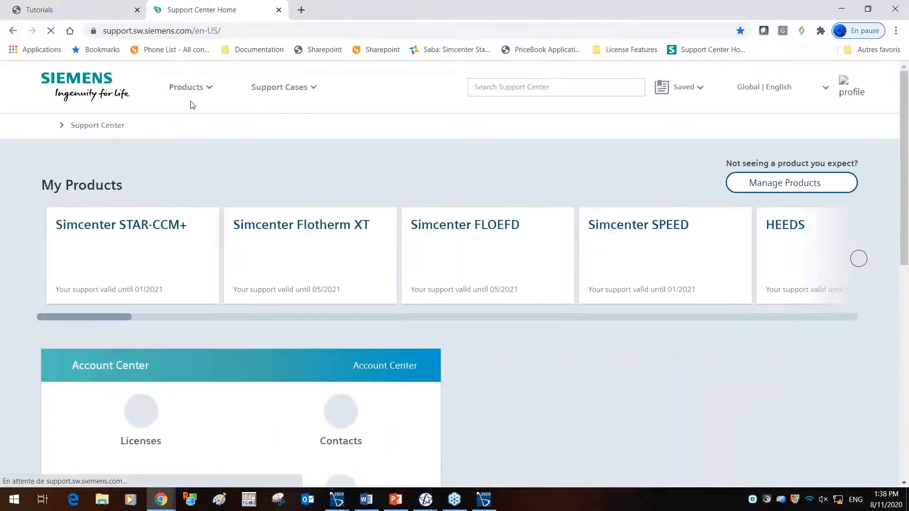
pyautogui.moveTo(187, 251)
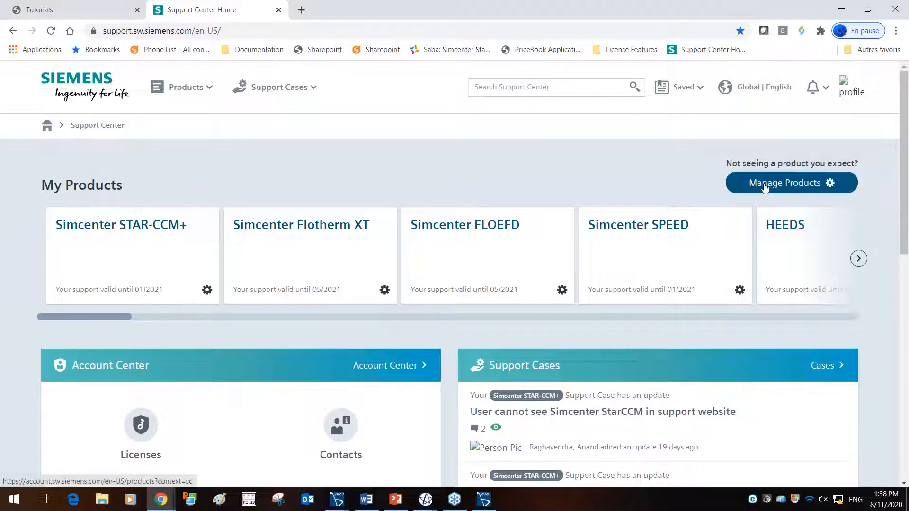
pyautogui.click(160, 249)
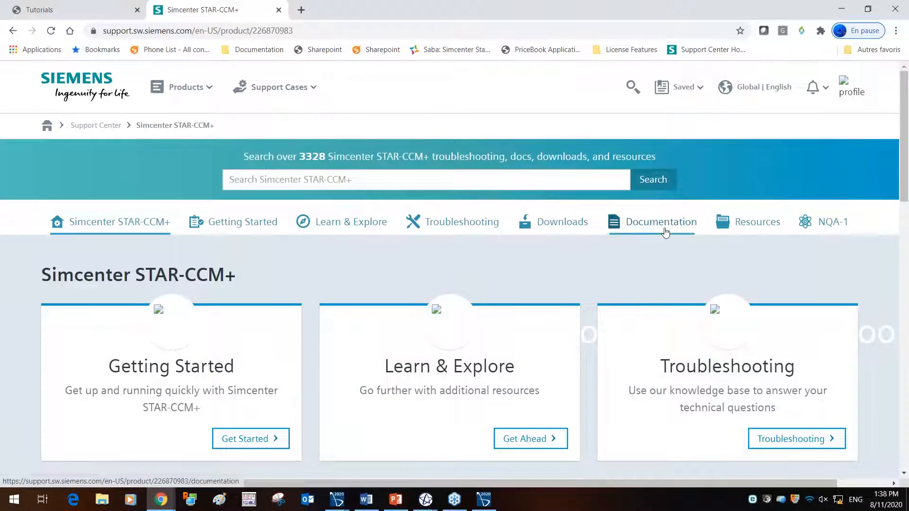
pyautogui.click(562, 222)
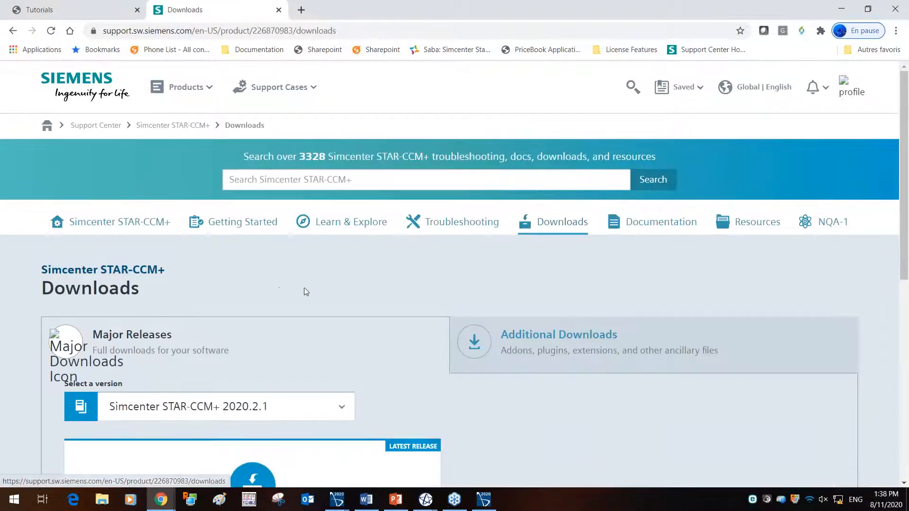
pyautogui.scroll(-3, 304, 288)
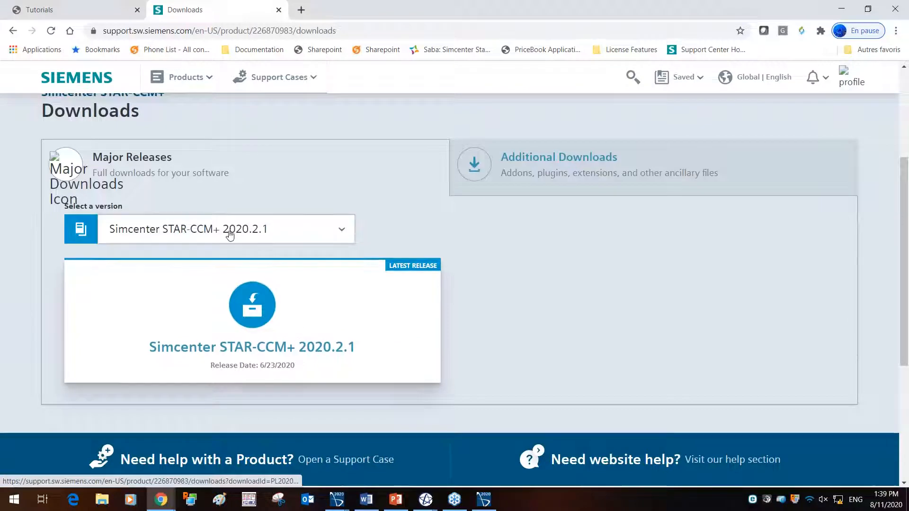
# Open the Simcenter STAR-CCM+ 2020.2.1 release downloads and list the English files for Windows64
pyautogui.click(275, 310)
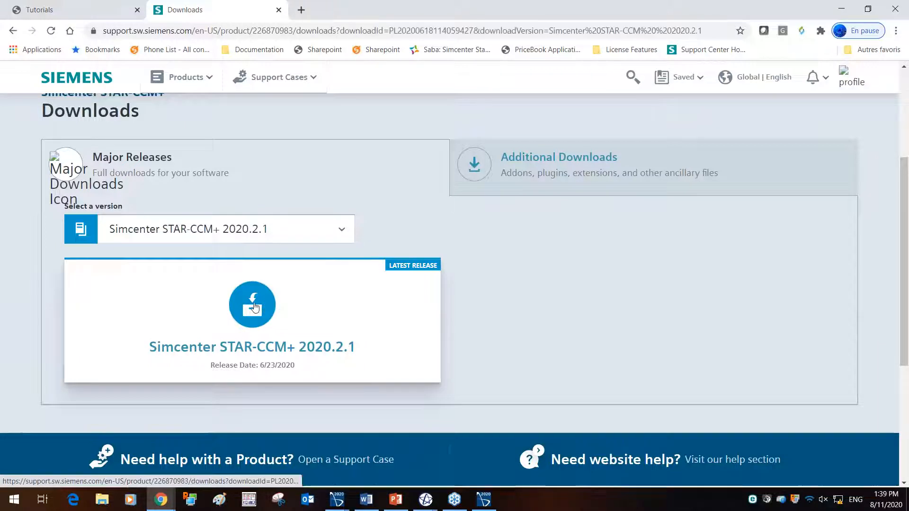
pyautogui.click(124, 161)
pyautogui.click(150, 260)
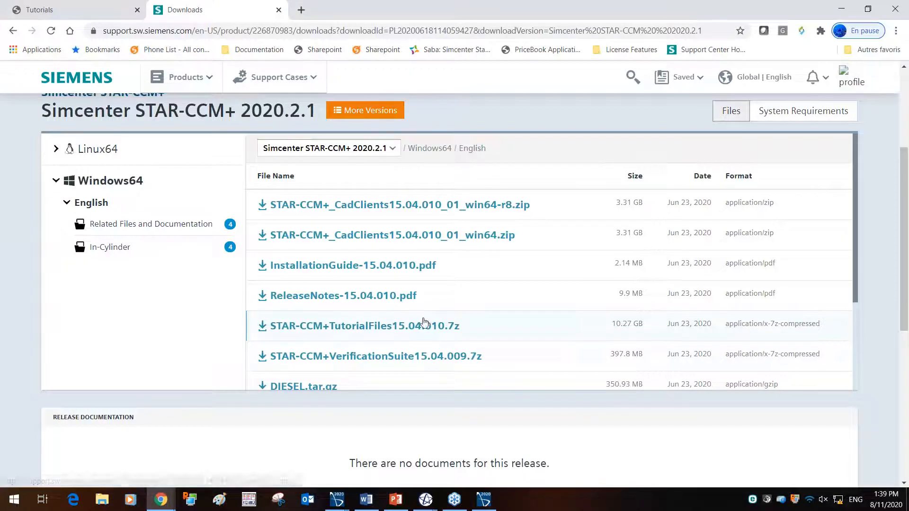
# Search the Simcenter STAR-CCM+ support content for "fluid structure interaction"
pyautogui.scroll(4, 426, 346)
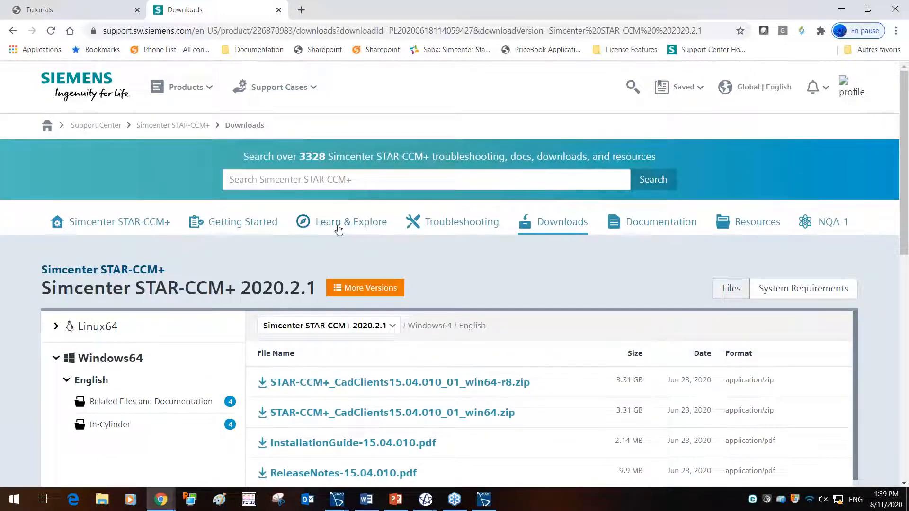
pyautogui.click(325, 182)
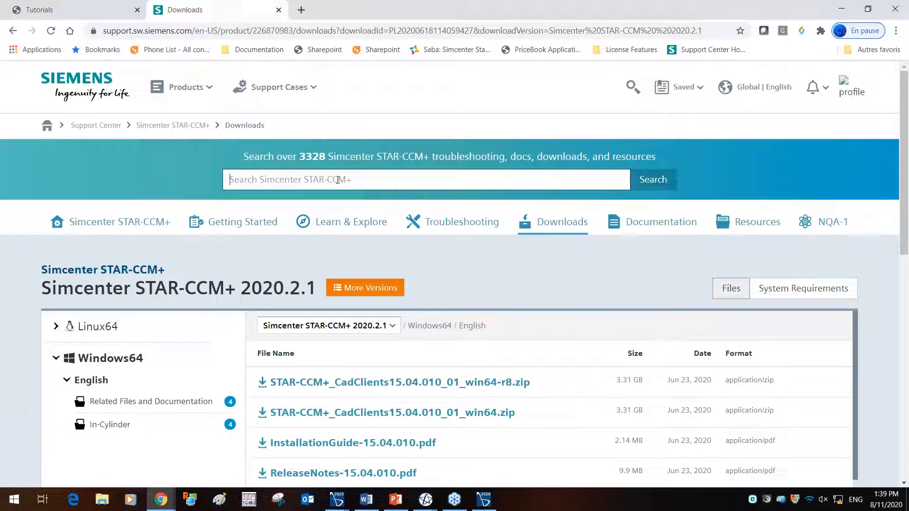
pyautogui.write('fluid')
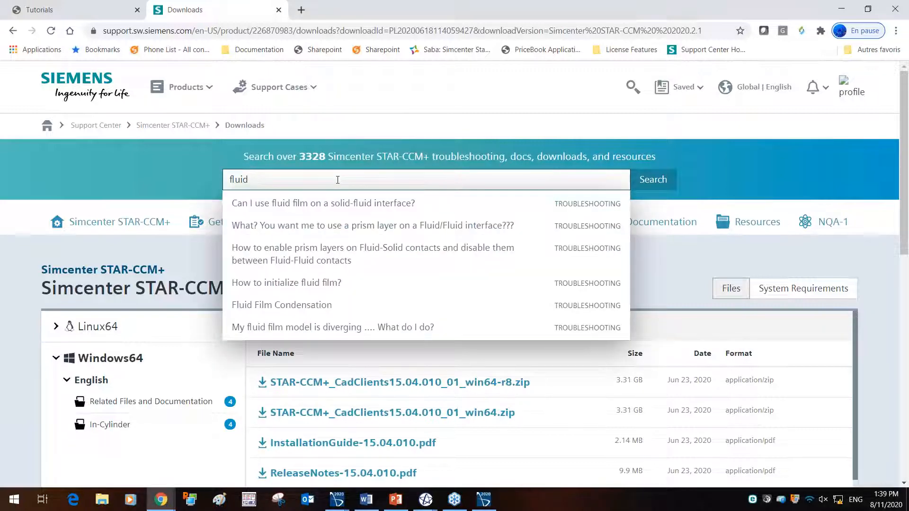
pyautogui.write(' structure interaction')
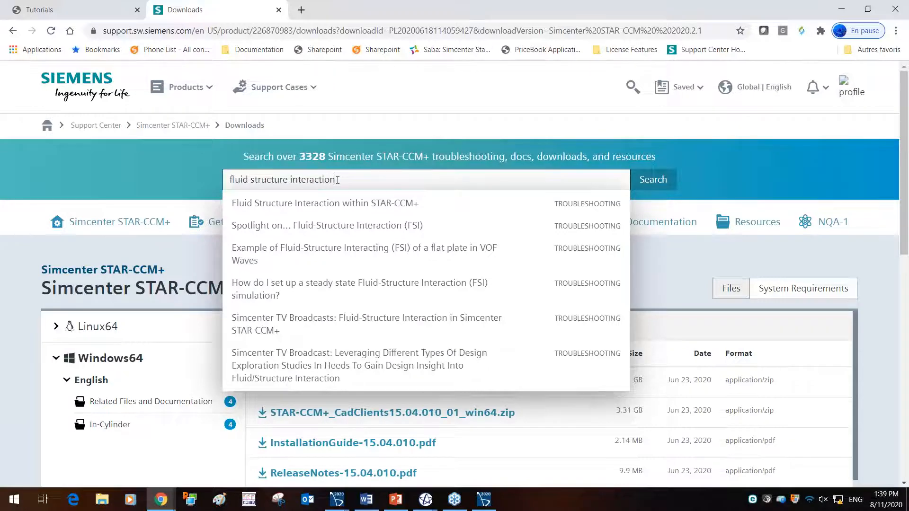
pyautogui.press('Return')
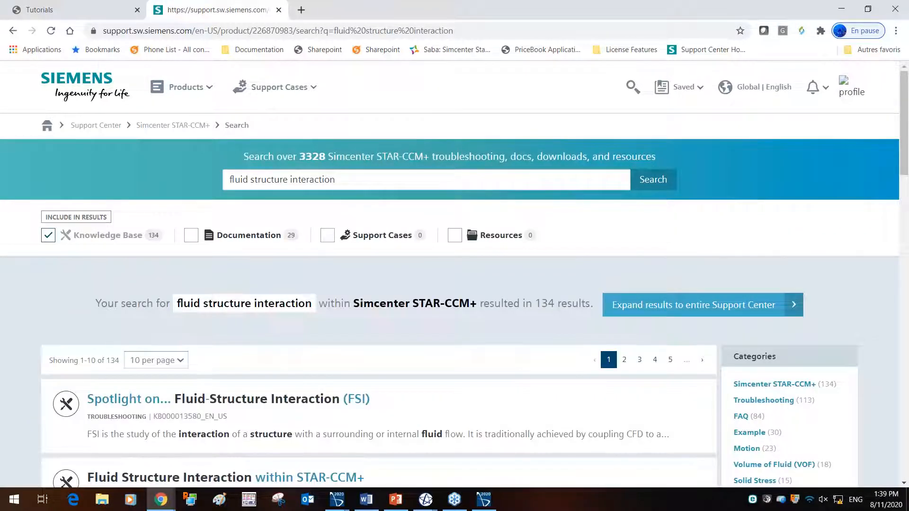
# Look through the Knowledge Base articles and videos found for fluid structure interaction
pyautogui.scroll(-3, 387, 258)
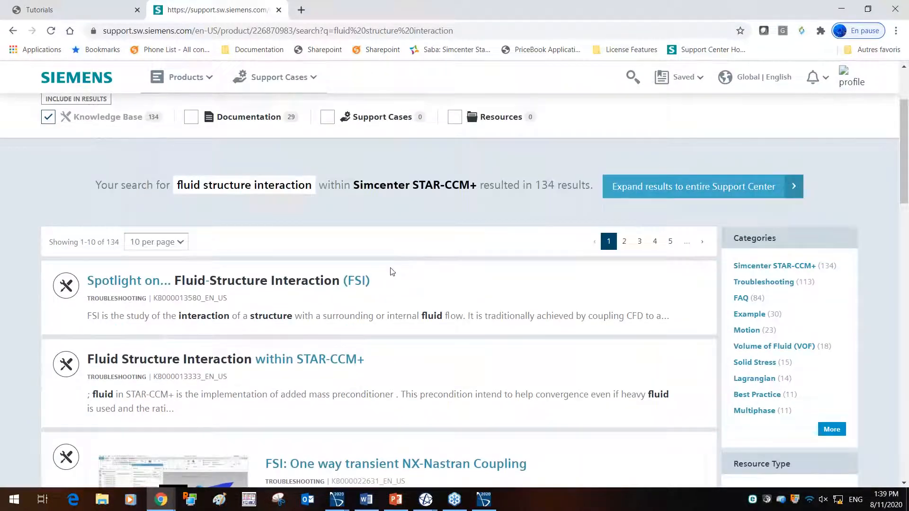
pyautogui.scroll(-1, 384, 276)
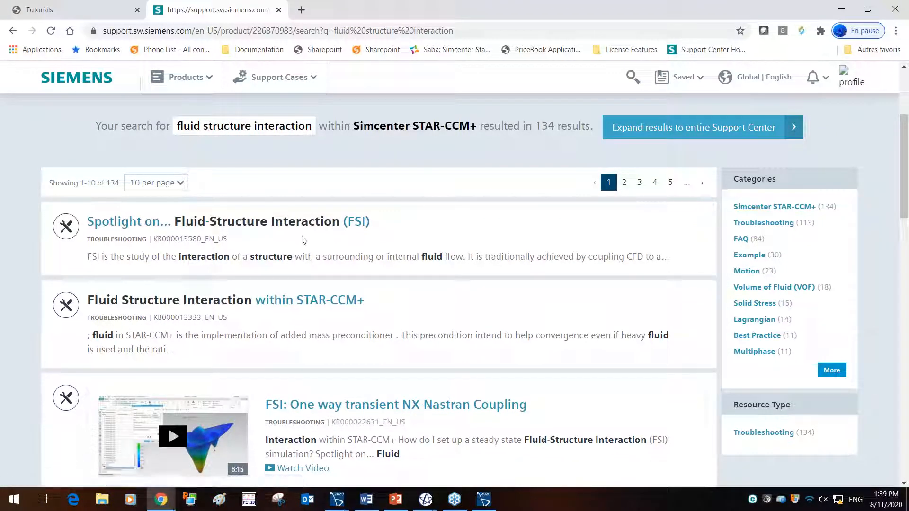
pyautogui.scroll(-4, 447, 308)
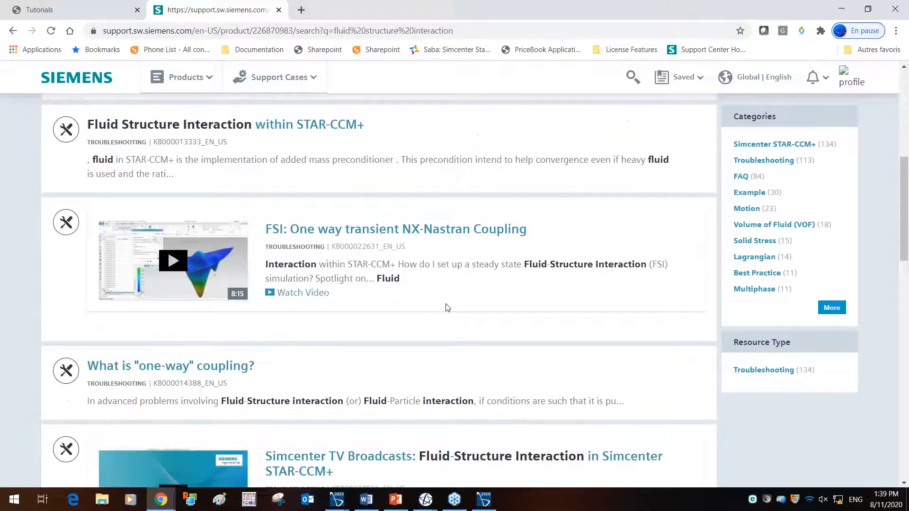
pyautogui.scroll(-3, 448, 307)
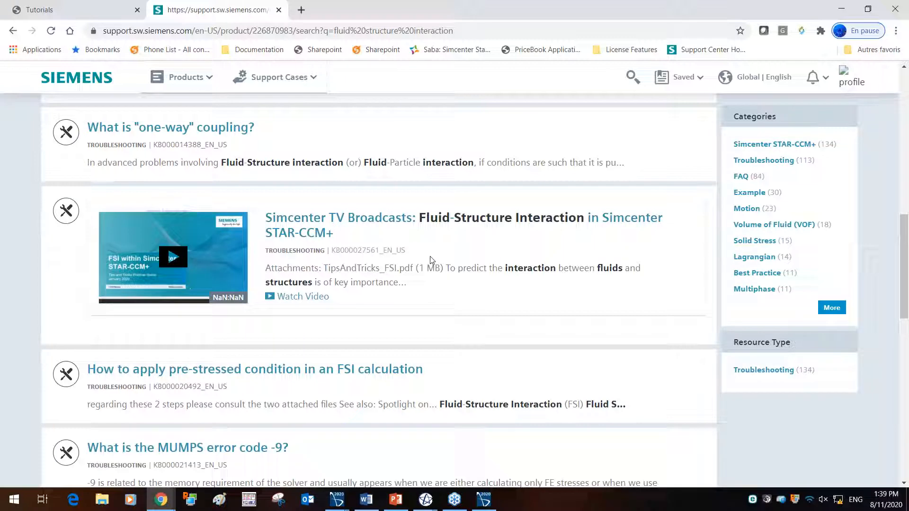
pyautogui.scroll(-4, 468, 305)
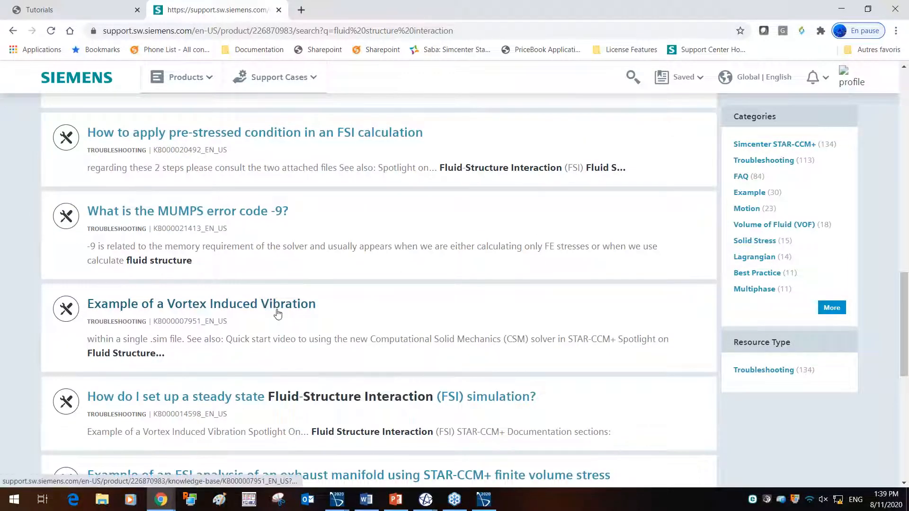
pyautogui.scroll(-2, 300, 321)
pyautogui.scroll(12, 301, 323)
pyautogui.scroll(3, 299, 325)
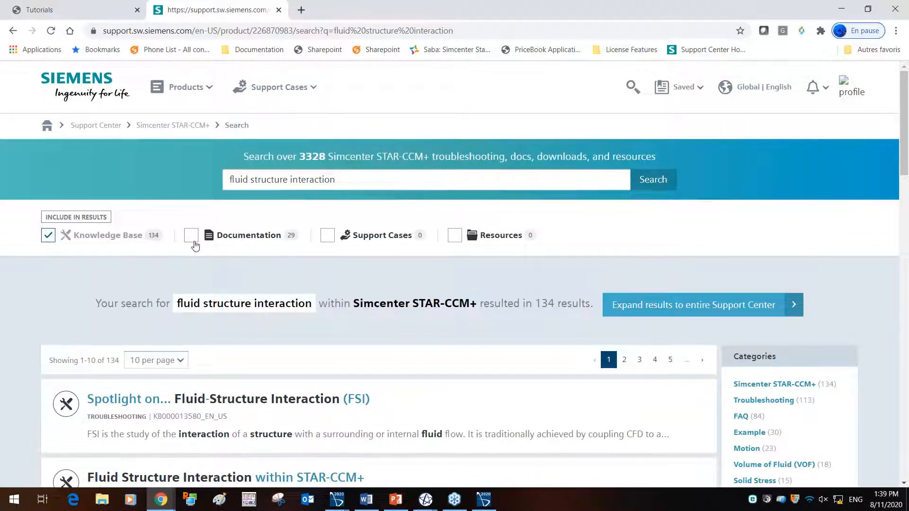
# Try including Documentation in the search results, restore the Knowledge Base-only filter and skim the first articles
pyautogui.click(191, 236)
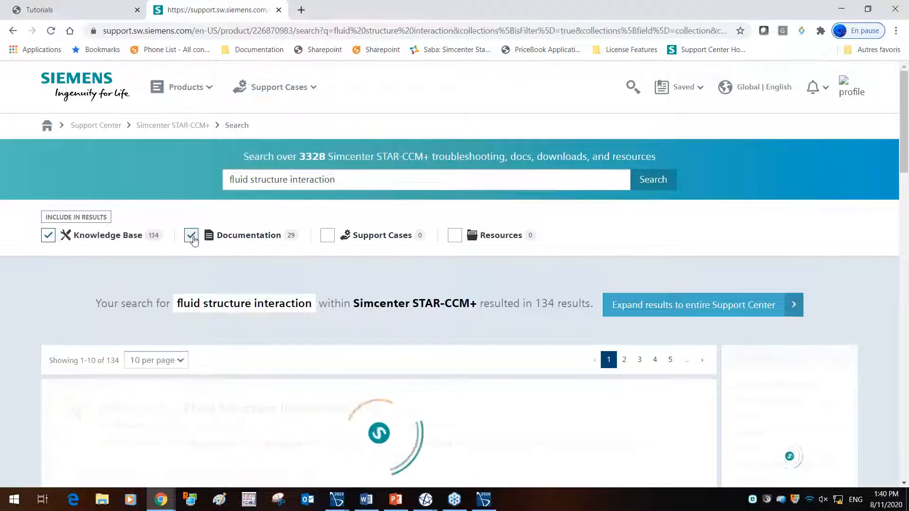
pyautogui.click(191, 238)
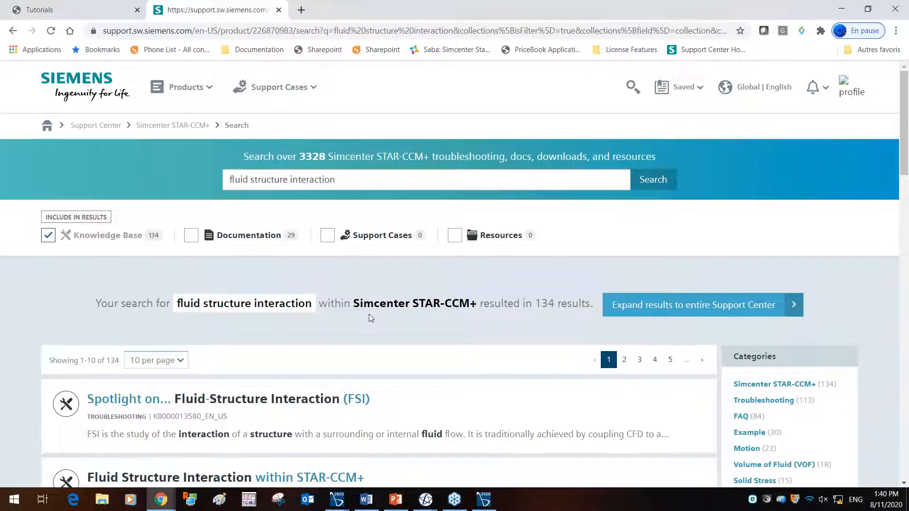
pyautogui.scroll(-3, 368, 315)
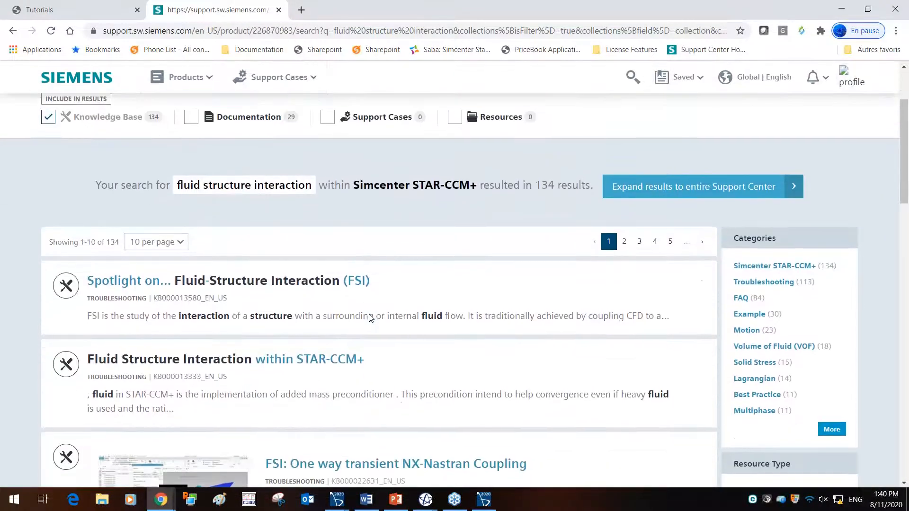
pyautogui.scroll(3, 371, 318)
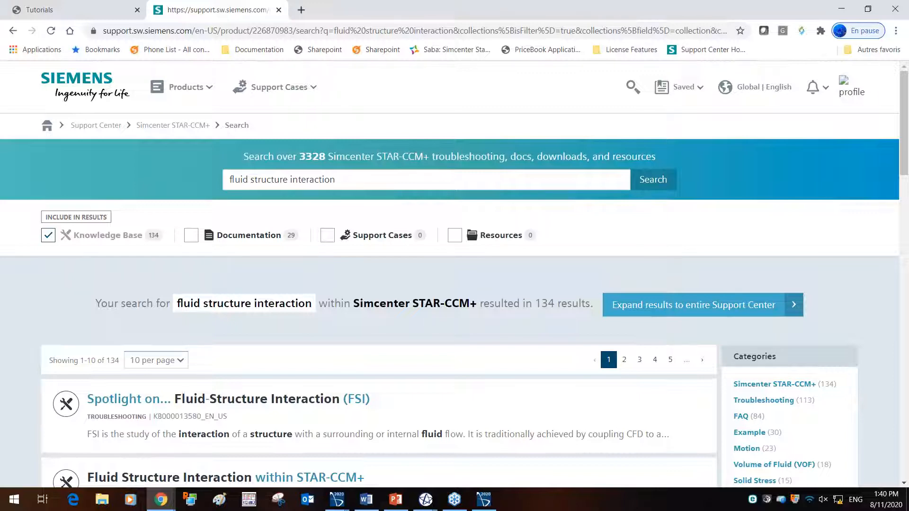
# Switch back to Simcenter STAR-CCM+ and create a new mesh scene under Scenes
pyautogui.middleClick(210, 18)
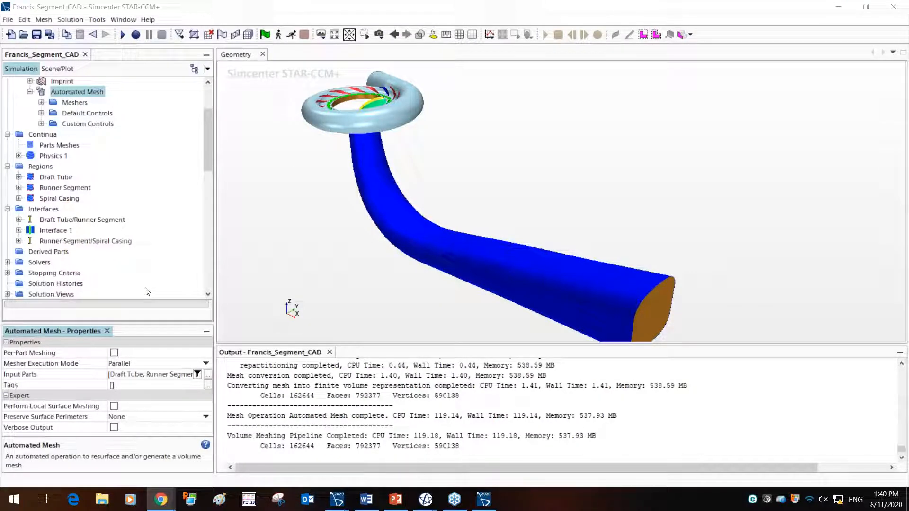
pyautogui.click(322, 36)
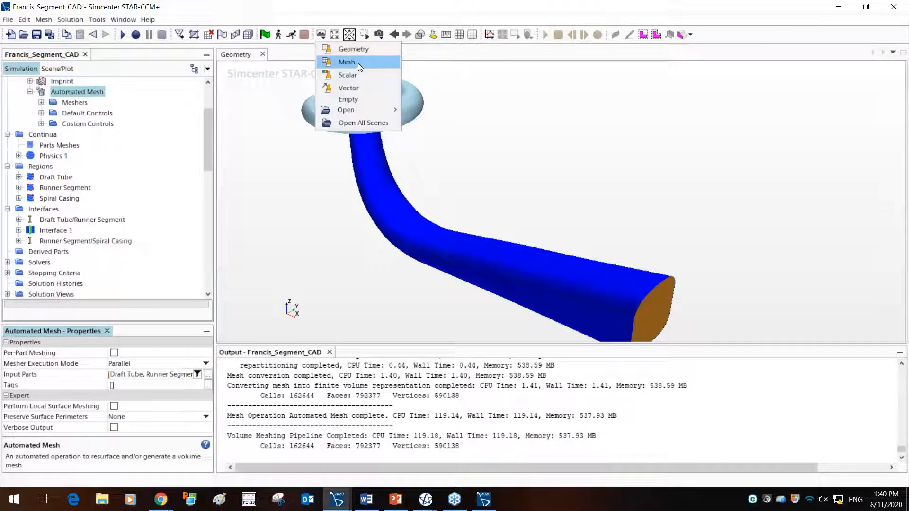
pyautogui.click(235, 209)
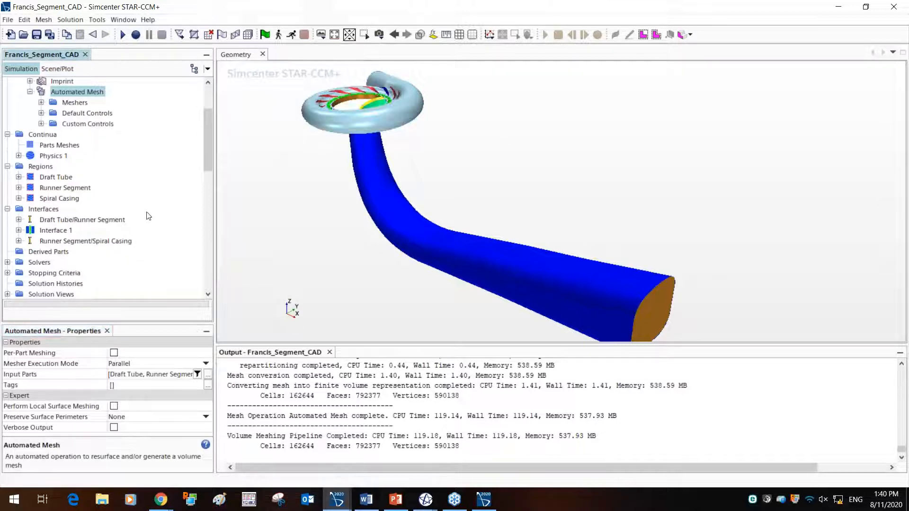
pyautogui.scroll(-4, 94, 228)
pyautogui.click(32, 211)
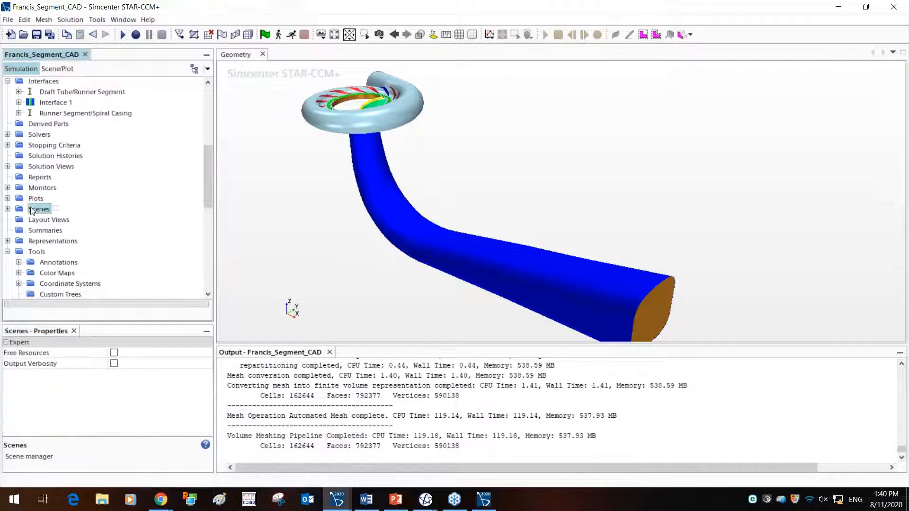
pyautogui.click(8, 209)
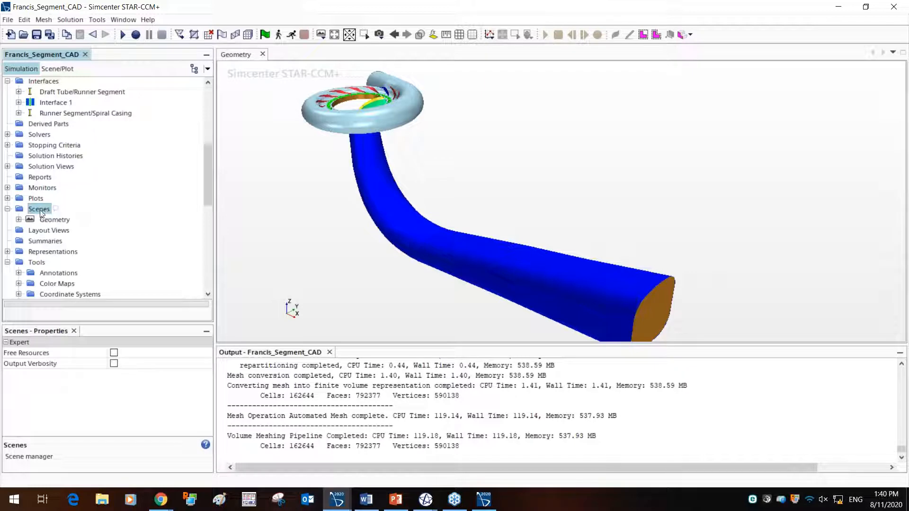
pyautogui.rightClick(31, 209)
pyautogui.moveTo(71, 220)
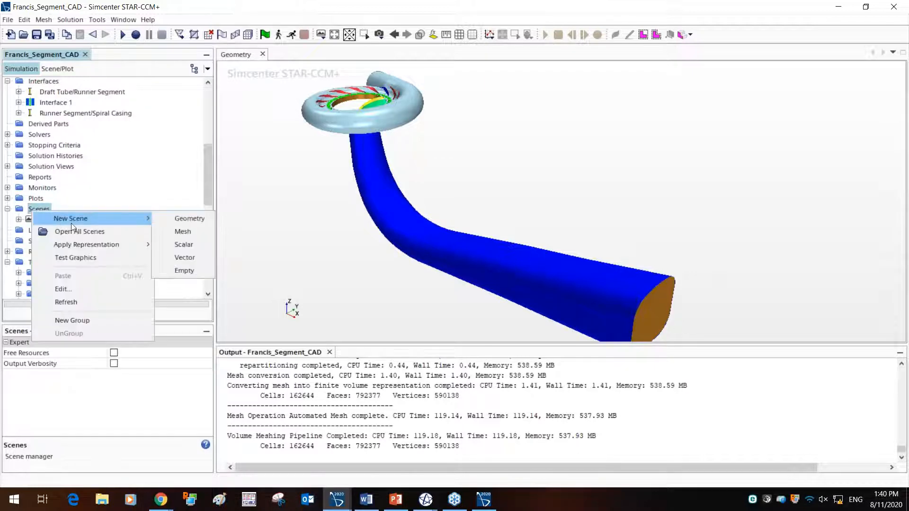
pyautogui.click(188, 230)
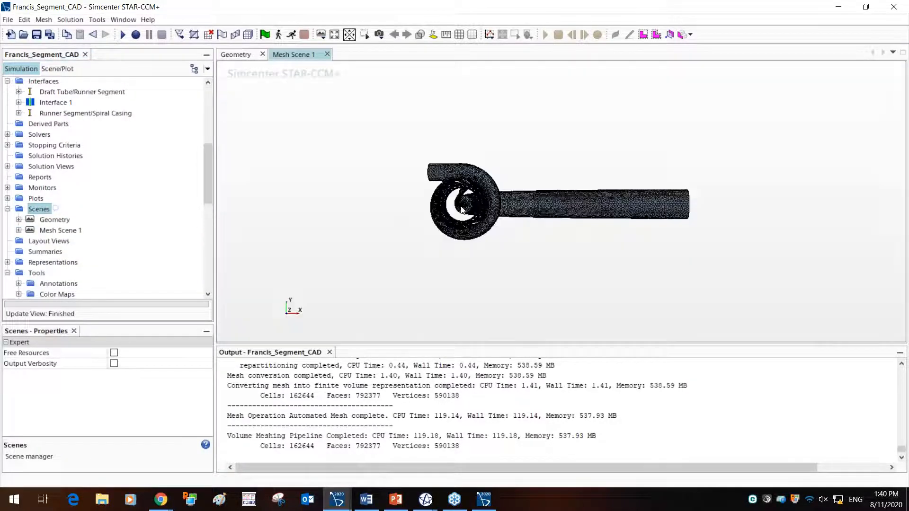
# Examine the polyhedral surface mesh up close around the turbine's vanes and runner blades in the mesh scene
pyautogui.moveTo(538, 217); pyautogui.dragTo(379, 137)
pyautogui.scroll(10, 379, 137)
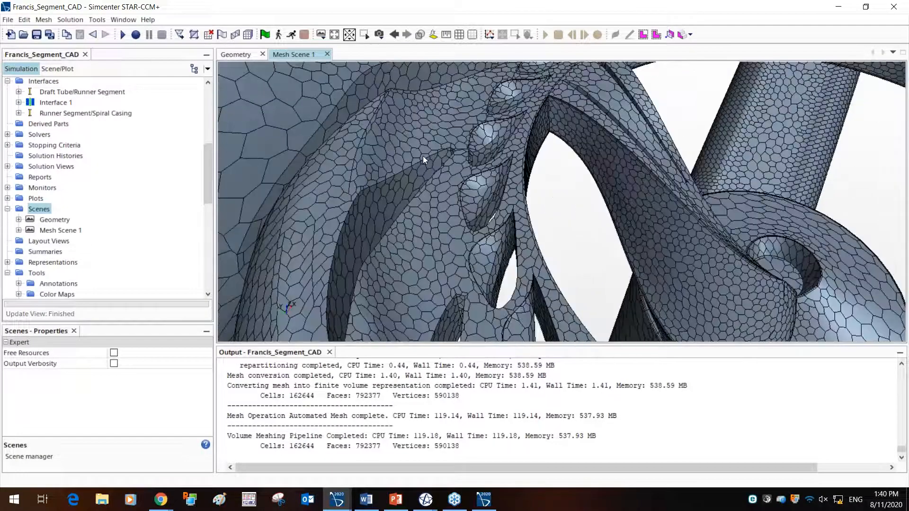
pyautogui.scroll(10, 411, 145)
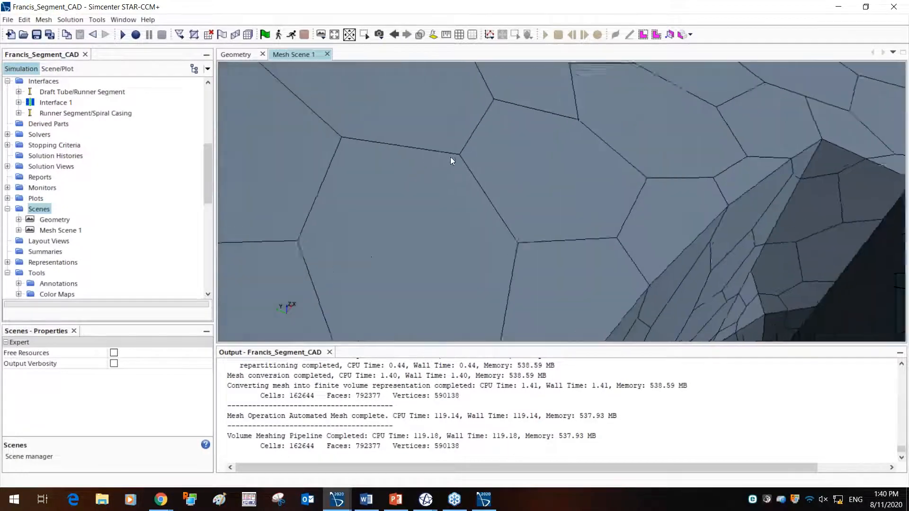
pyautogui.scroll(-8, 478, 156)
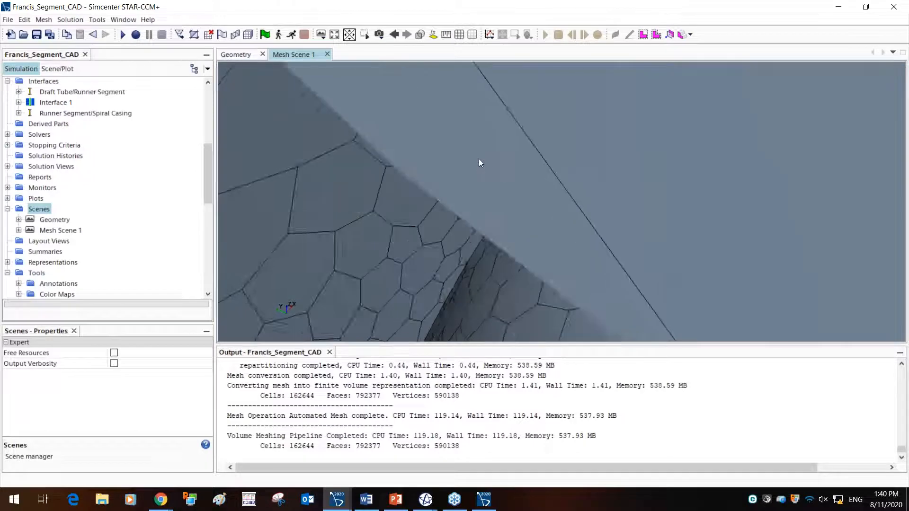
pyautogui.scroll(-3, 780, 99)
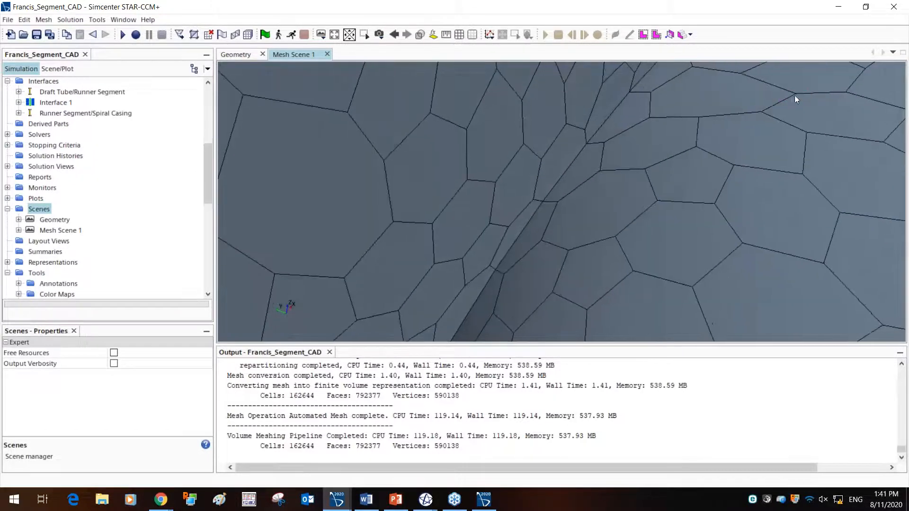
pyautogui.scroll(3, 669, 181)
pyautogui.scroll(-3, 669, 178)
pyautogui.moveTo(693, 179)
pyautogui.mouseDown()
pyautogui.moveTo(751, 134)
pyautogui.moveTo(620, 251)
pyautogui.moveTo(697, 173)
pyautogui.moveTo(685, 158)
pyautogui.moveTo(663, 222)
pyautogui.moveTo(664, 215)
pyautogui.mouseUp()
pyautogui.scroll(5, 664, 215)
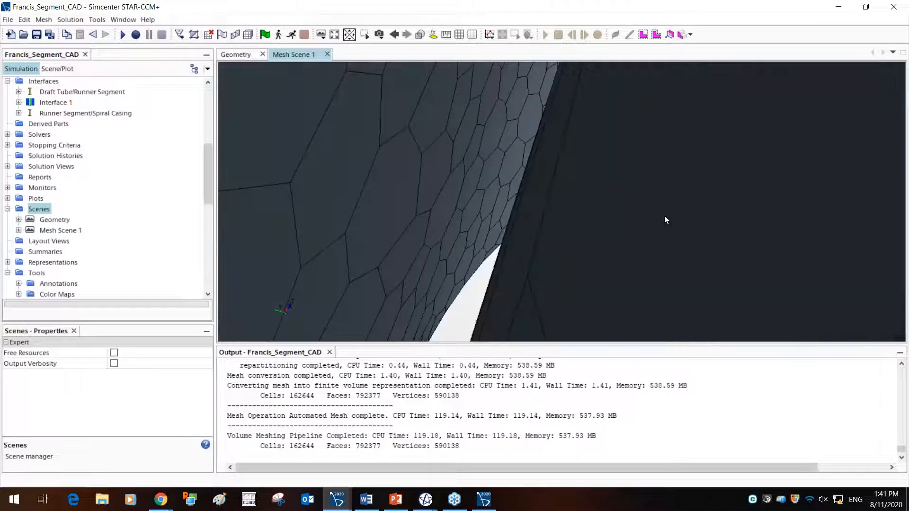
pyautogui.scroll(-4, 664, 218)
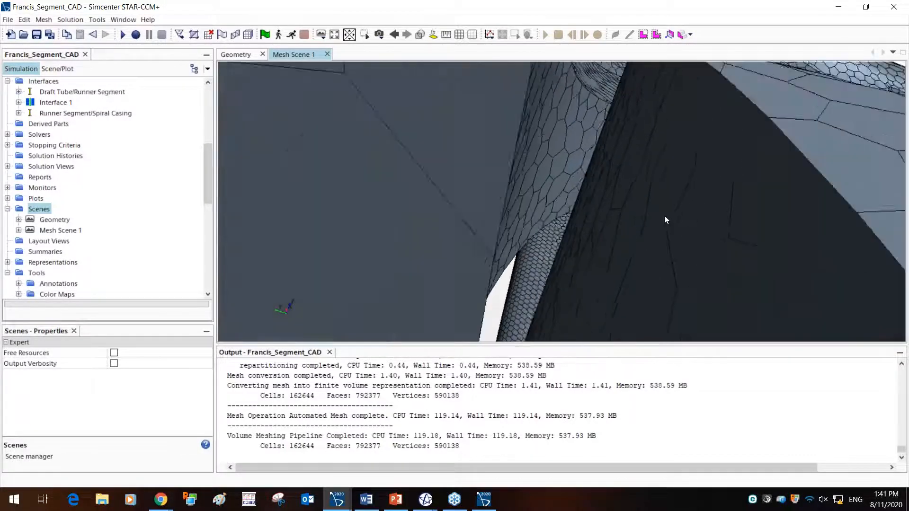
pyautogui.scroll(-5, 665, 218)
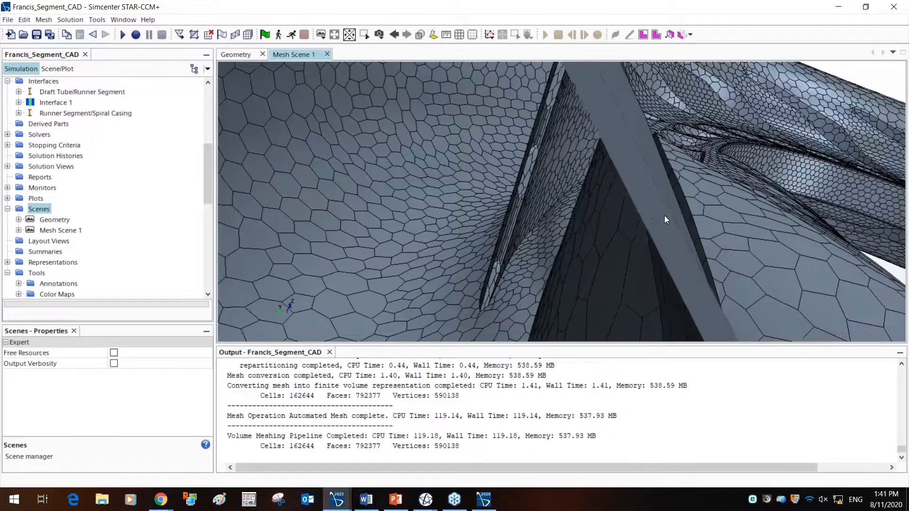
# Examine the surface mesh on the spiral casing, its inlet face and the whole draft tube
pyautogui.moveTo(665, 218); pyautogui.dragTo(808, 233)
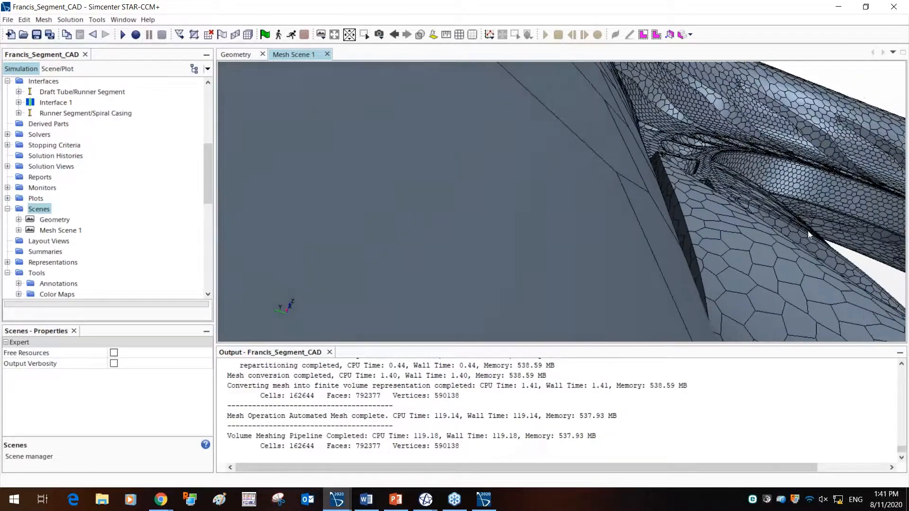
pyautogui.moveTo(819, 179); pyautogui.dragTo(674, 208, button='right')
pyautogui.scroll(6, 675, 209)
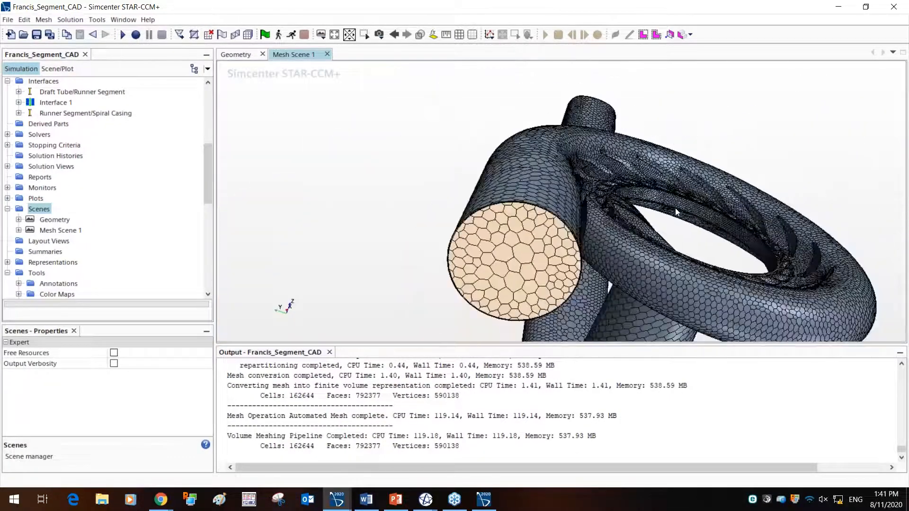
pyautogui.scroll(4, 675, 208)
pyautogui.moveTo(728, 237); pyautogui.dragTo(521, 197)
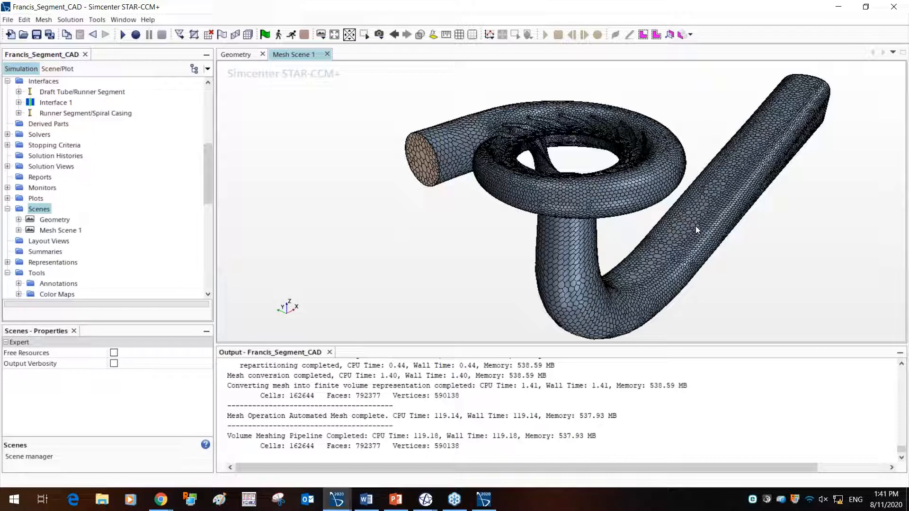
pyautogui.press('super+shift+q')
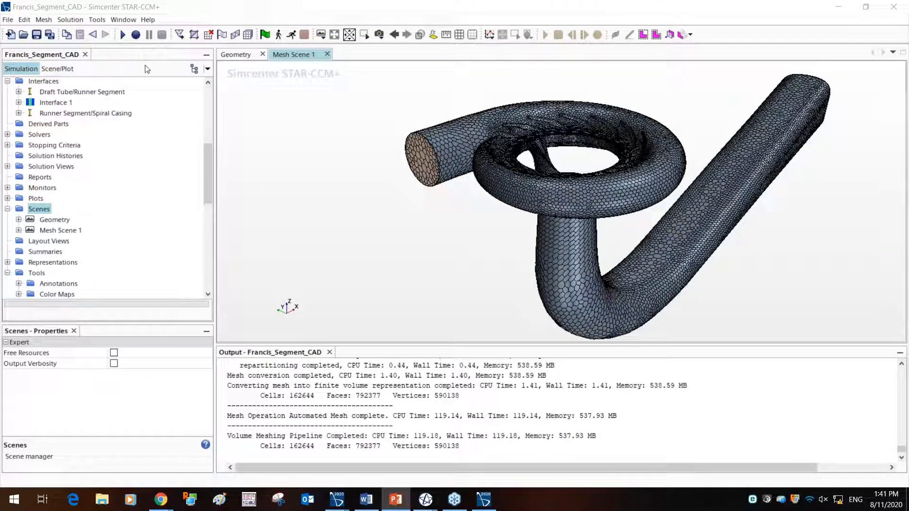
# Run mesh diagnostics on the Draft Tube, Runner Segment and Spiral Casing regions with the Volume Mesh representation and a Compact report
pyautogui.click(48, 20)
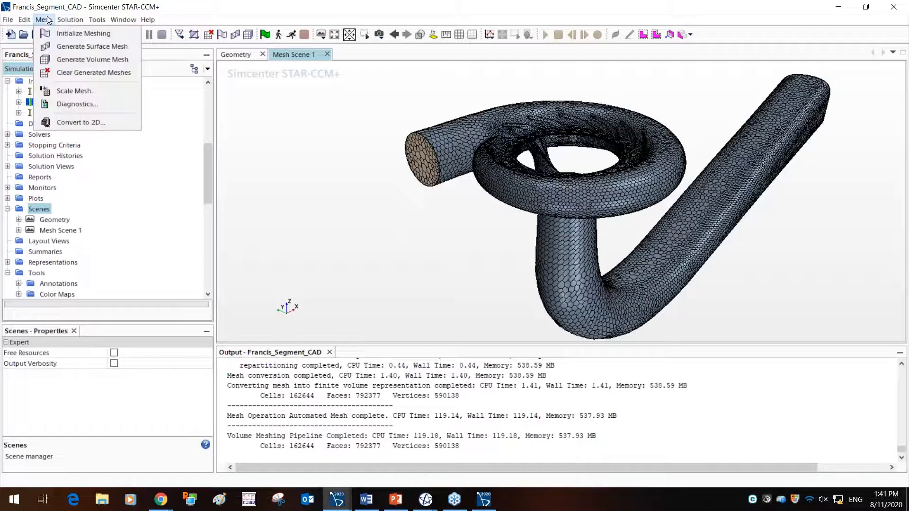
pyautogui.click(78, 104)
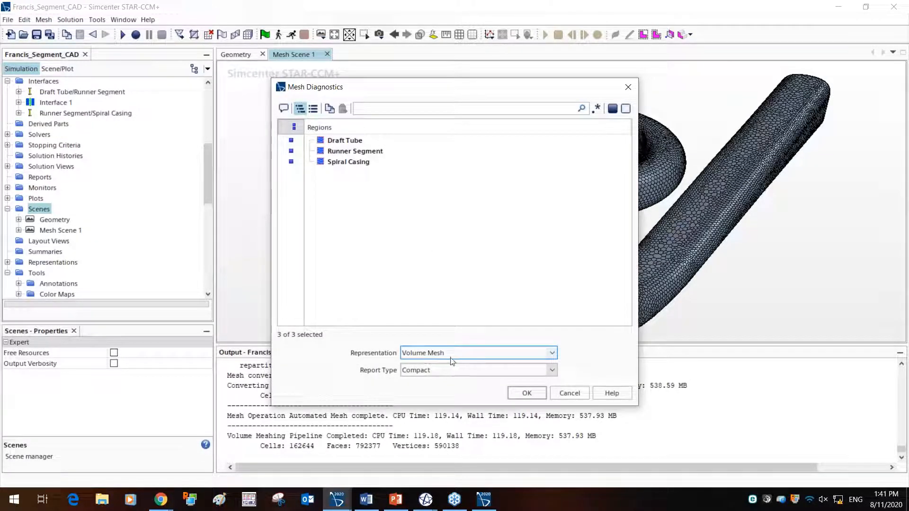
pyautogui.click(438, 356)
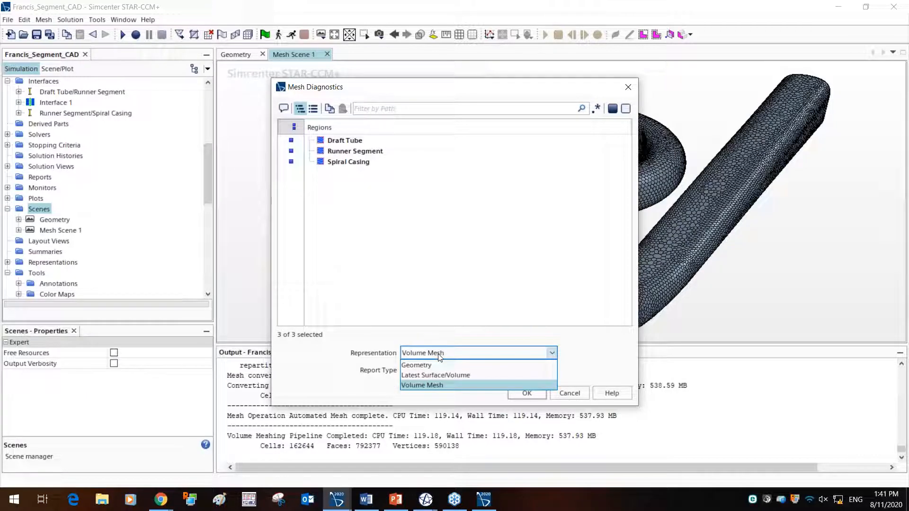
pyautogui.click(448, 306)
pyautogui.click(423, 370)
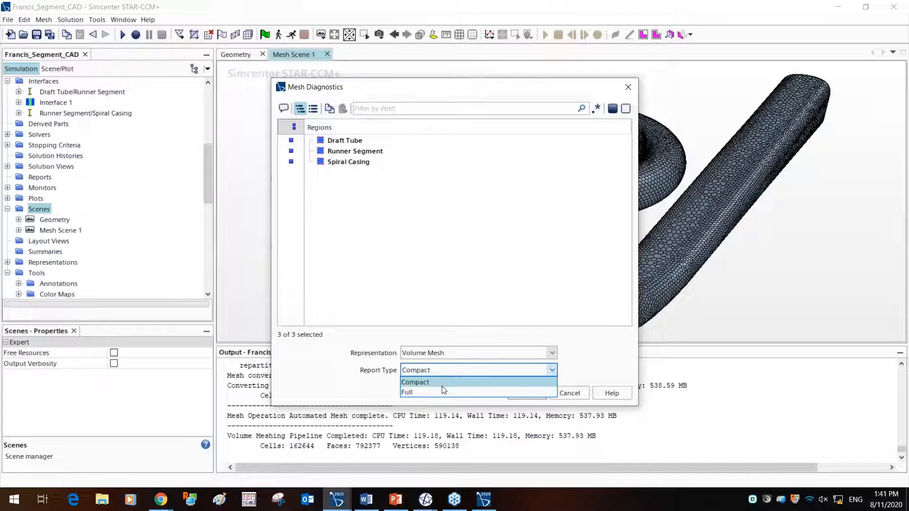
pyautogui.click(441, 385)
pyautogui.click(527, 394)
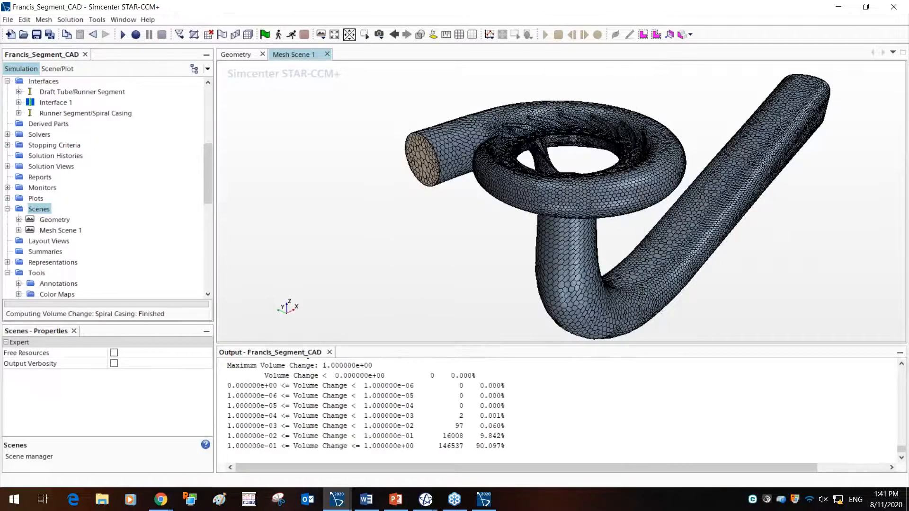
# Examine the face validity and volume change statistics in the mesh diagnostics report
pyautogui.scroll(4, 512, 428)
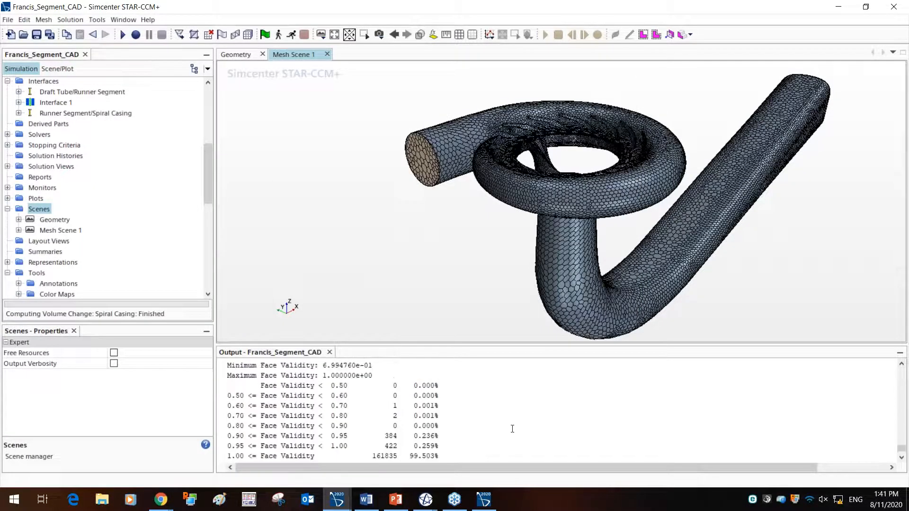
pyautogui.moveTo(239, 406); pyautogui.dragTo(511, 403)
pyautogui.scroll(1, 511, 406)
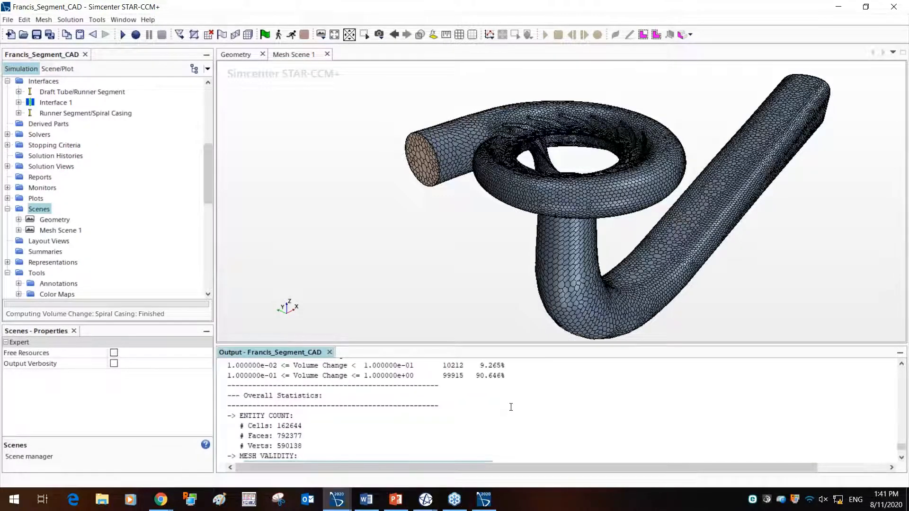
pyautogui.scroll(3, 509, 407)
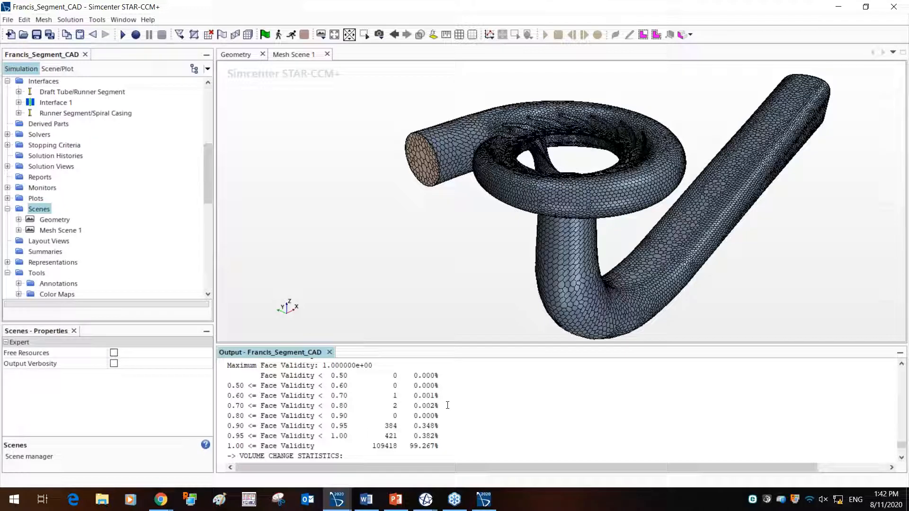
pyautogui.scroll(-6, 492, 406)
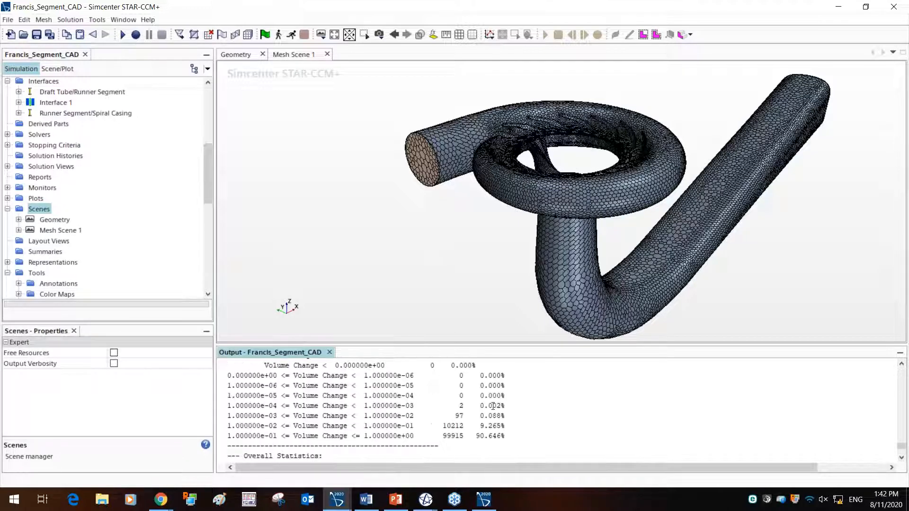
pyautogui.moveTo(507, 408); pyautogui.dragTo(225, 402)
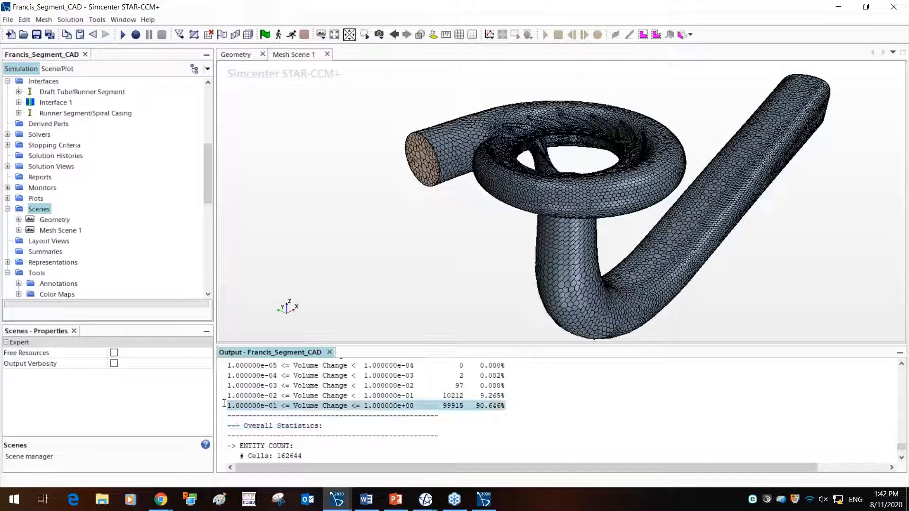
pyautogui.click(467, 408)
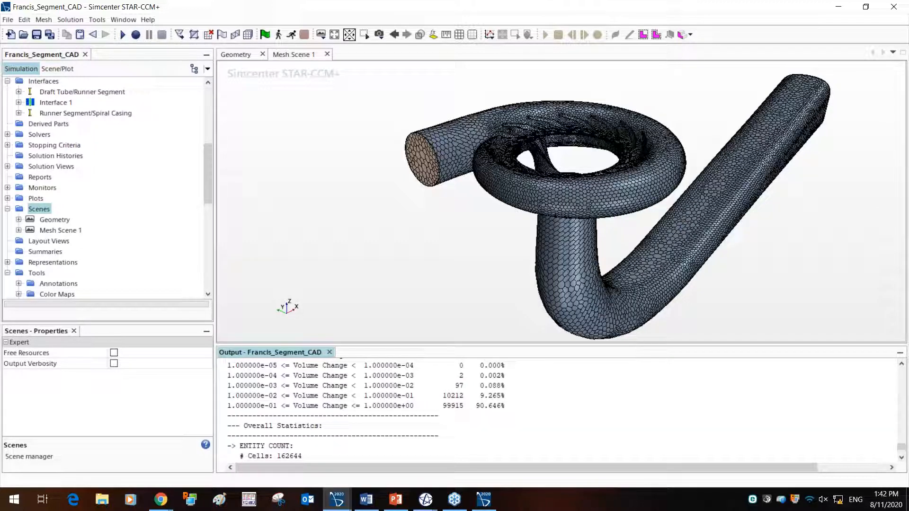
# Review the Steady, Segregated Flow and K-Epsilon Turbulence solvers with their properties and sub-nodes
pyautogui.hotkey('alt', 'Tab')
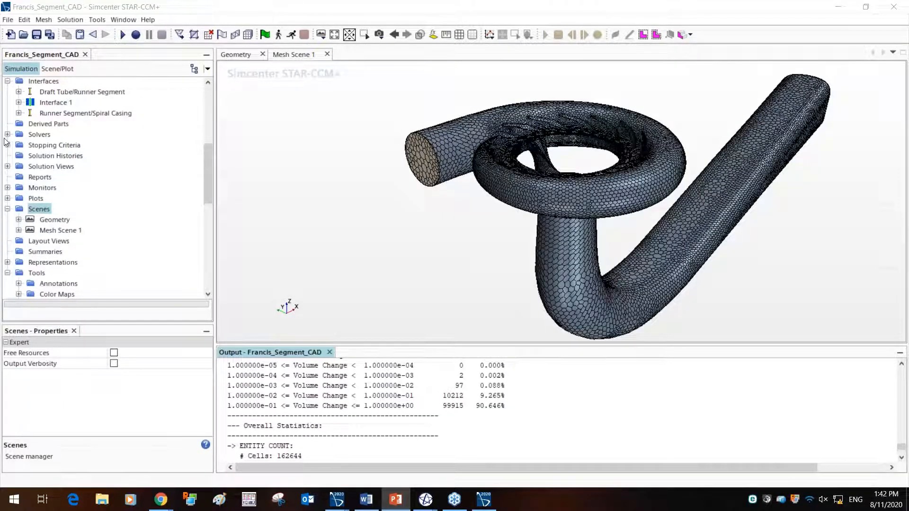
pyautogui.click(7, 140)
pyautogui.click(7, 136)
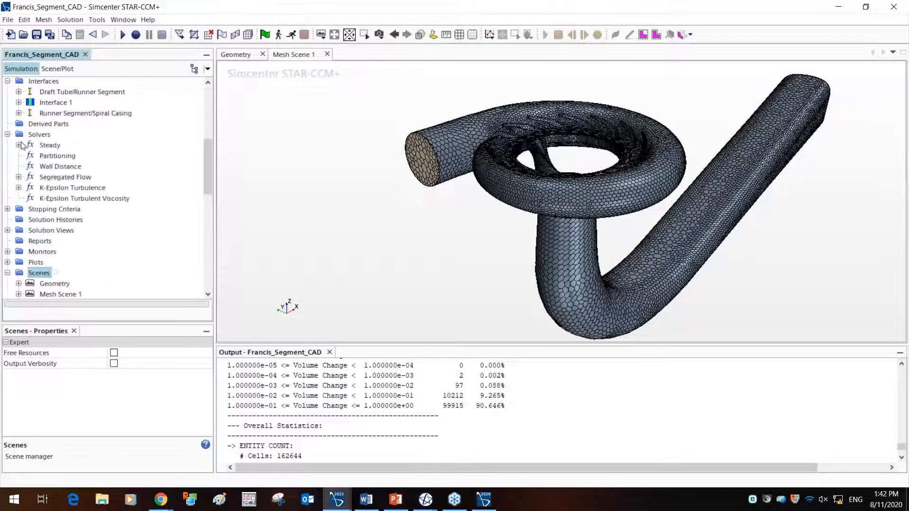
pyautogui.click(45, 145)
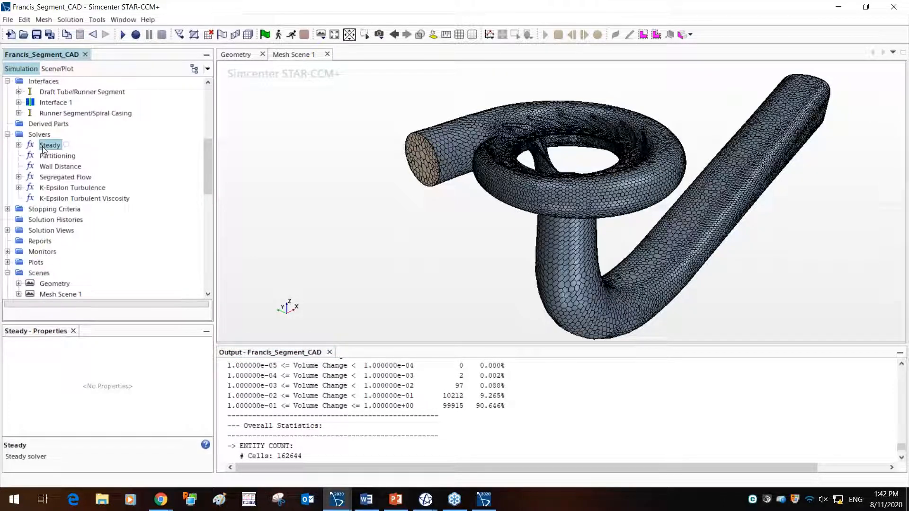
pyautogui.click(65, 178)
pyautogui.click(83, 188)
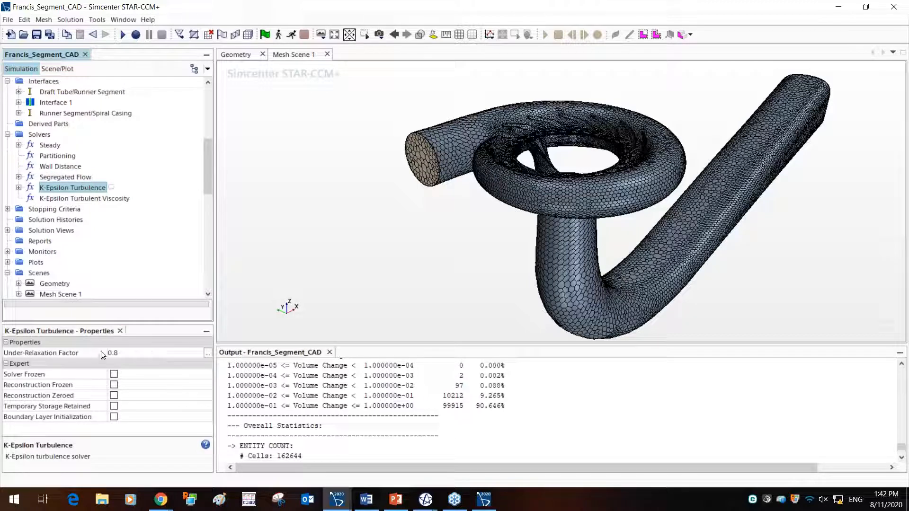
pyautogui.click(18, 145)
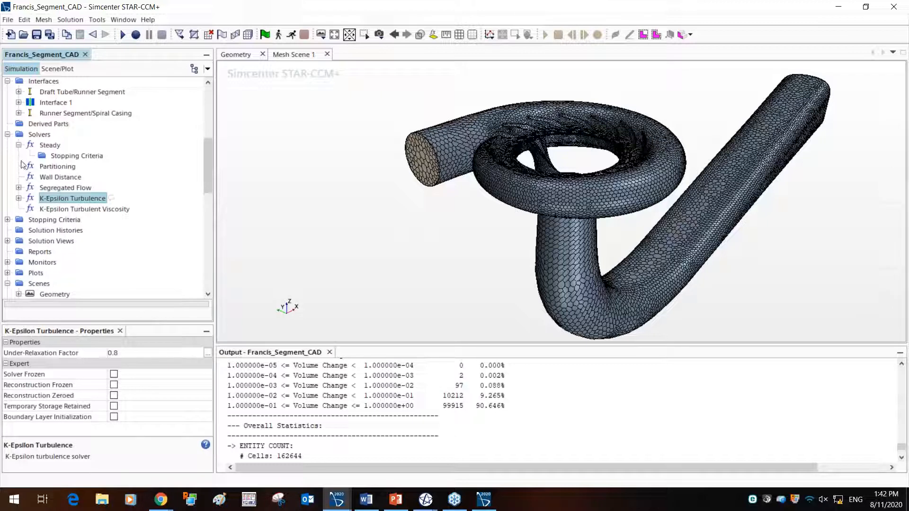
pyautogui.click(19, 188)
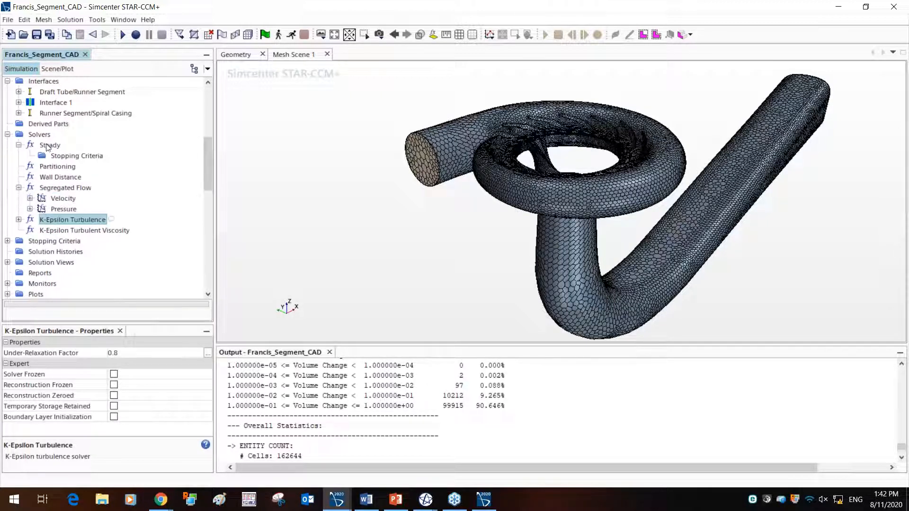
pyautogui.click(47, 146)
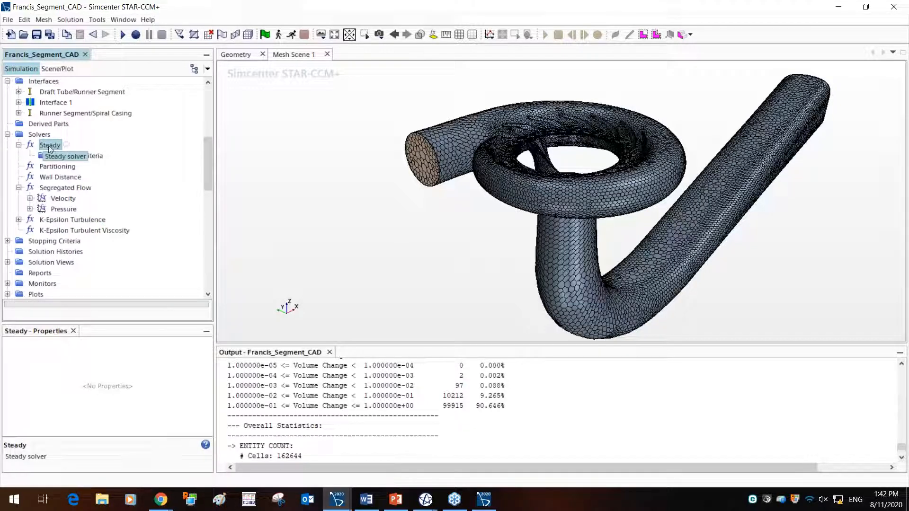
pyautogui.click(19, 146)
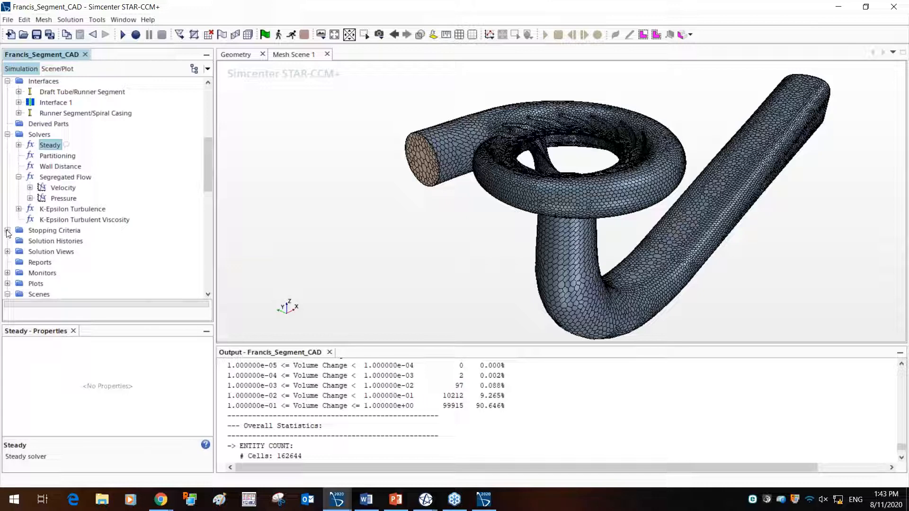
# Review the inner iterations and physical time stopping criteria, and set the Maximum Steps criterion to 200
pyautogui.click(7, 231)
pyautogui.click(61, 231)
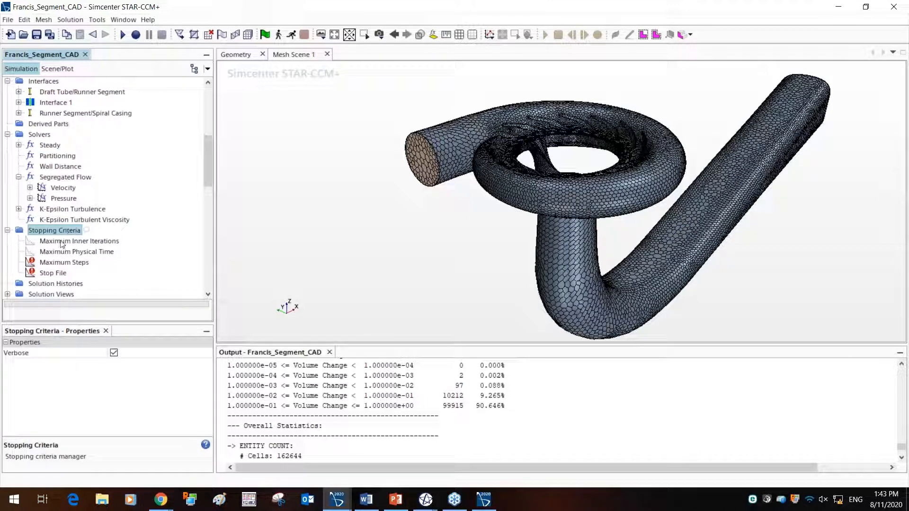
pyautogui.click(61, 241)
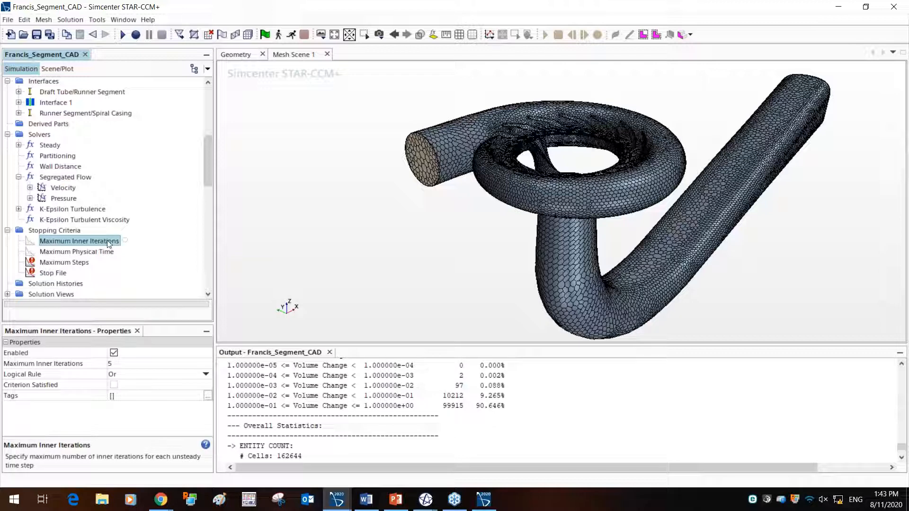
pyautogui.click(94, 251)
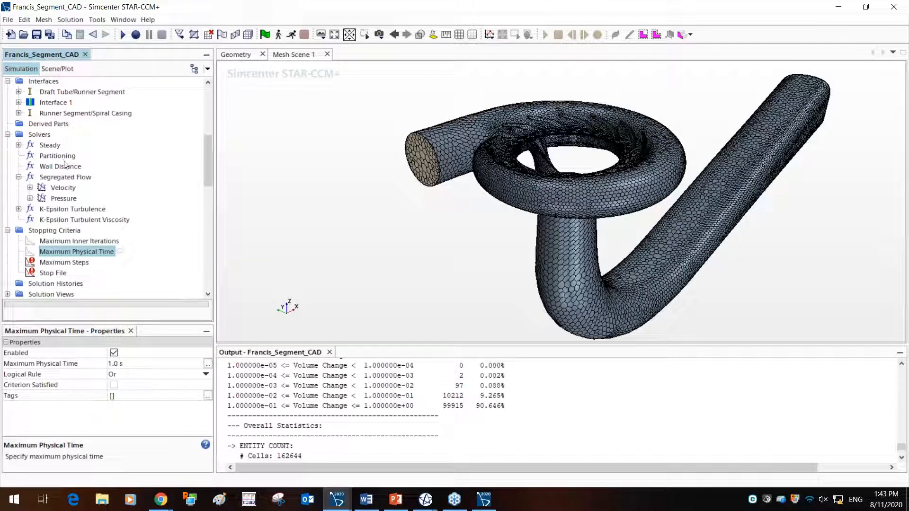
pyautogui.click(64, 262)
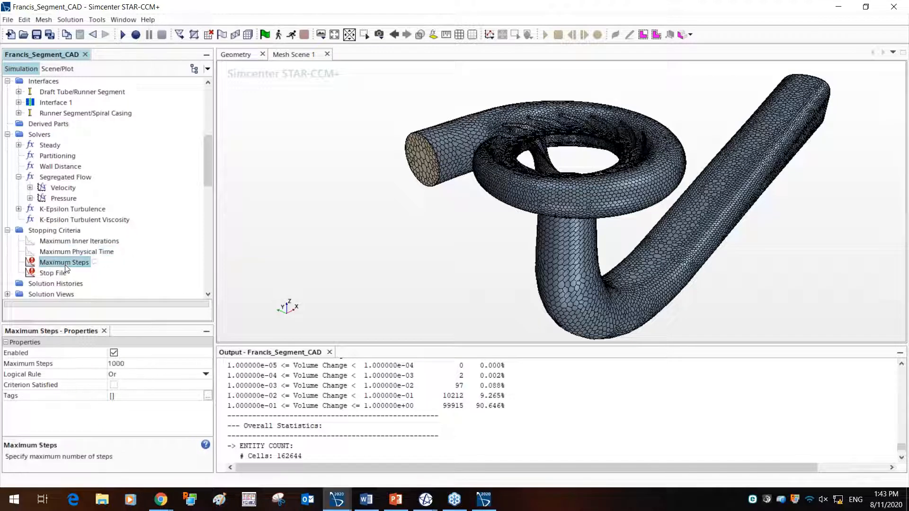
pyautogui.click(145, 365)
pyautogui.write('200')
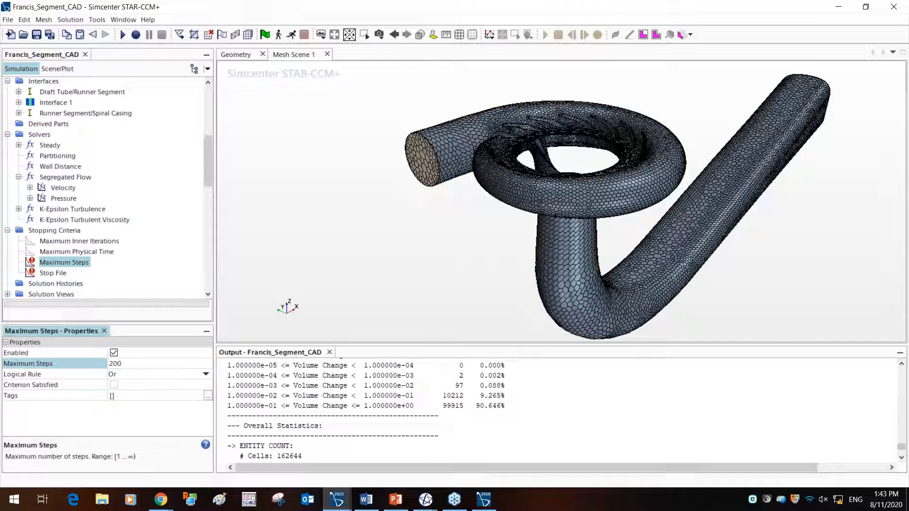
pyautogui.press('Return')
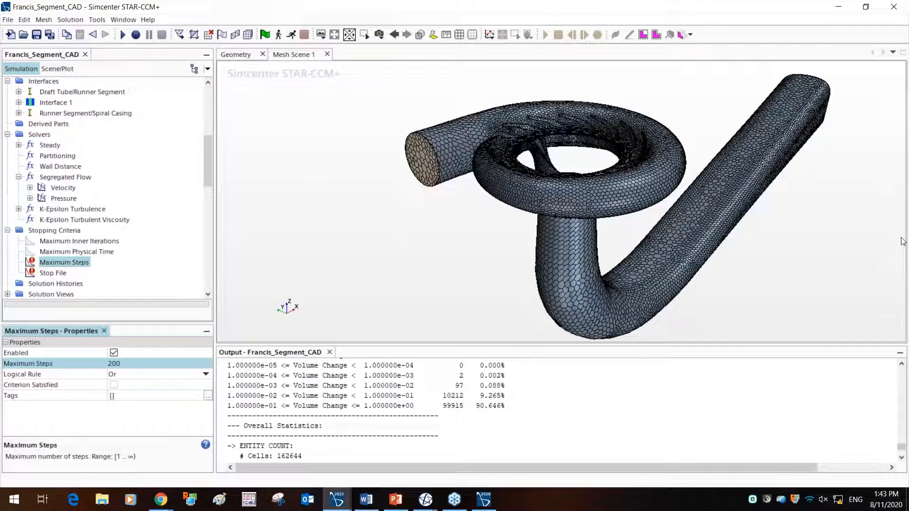
# Switch to the PowerPoint presentation and reveal the Define points on the "Step 4: Post Processing" slide
pyautogui.scroll(3, 93, 189)
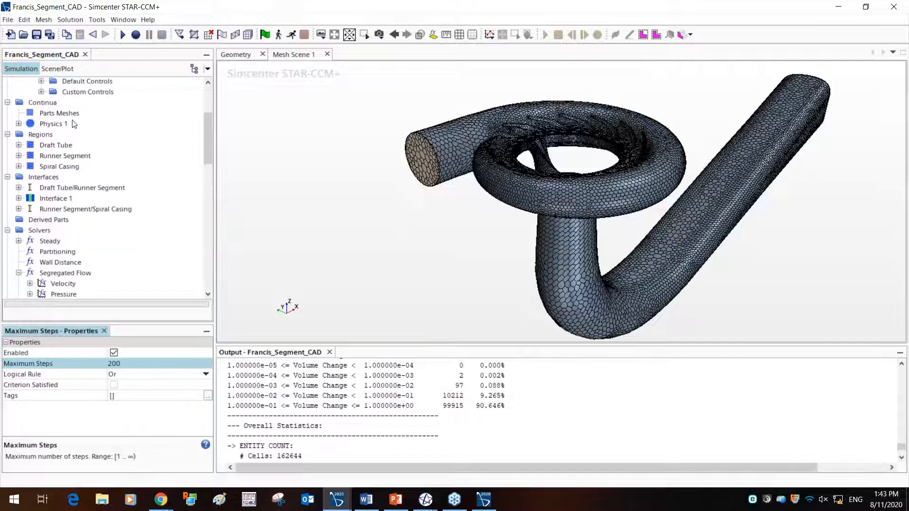
pyautogui.scroll(-2, 52, 190)
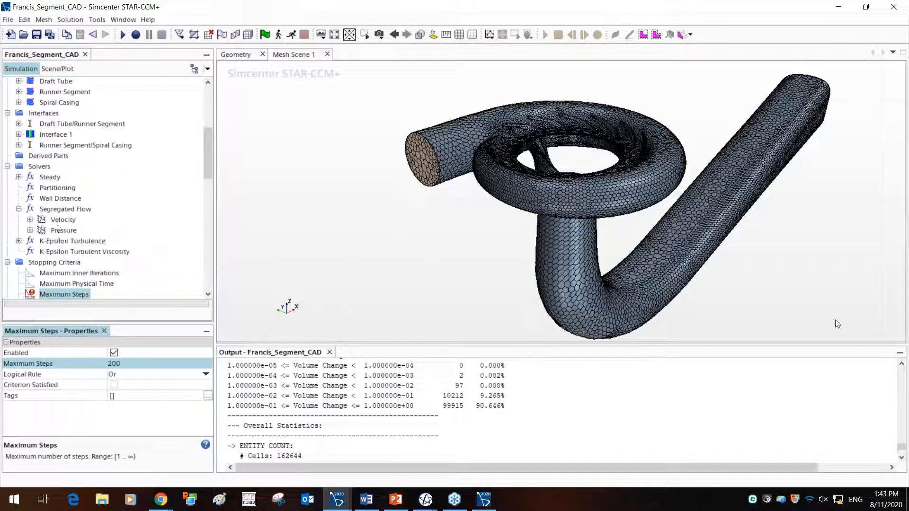
pyautogui.hotkey('alt', 'Tab')
pyautogui.hotkey('alt', 'Tab')
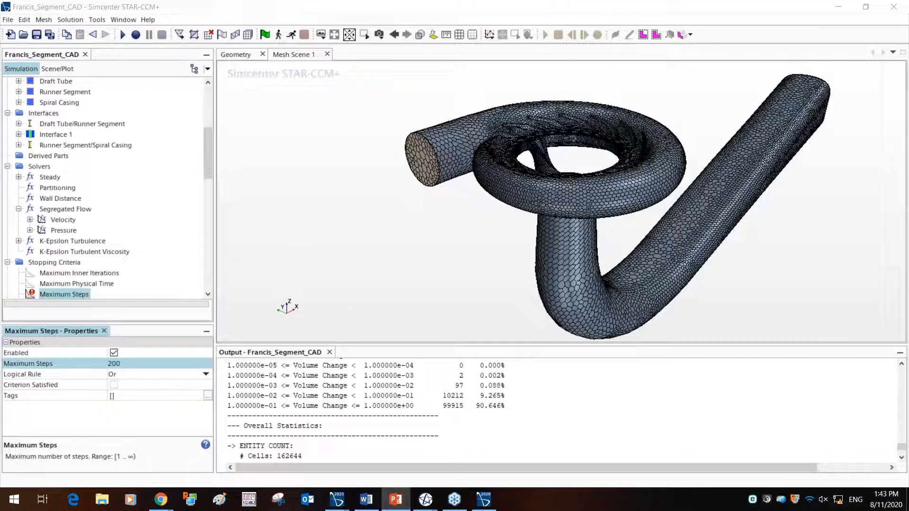
pyautogui.hotkey('alt', 'Tab')
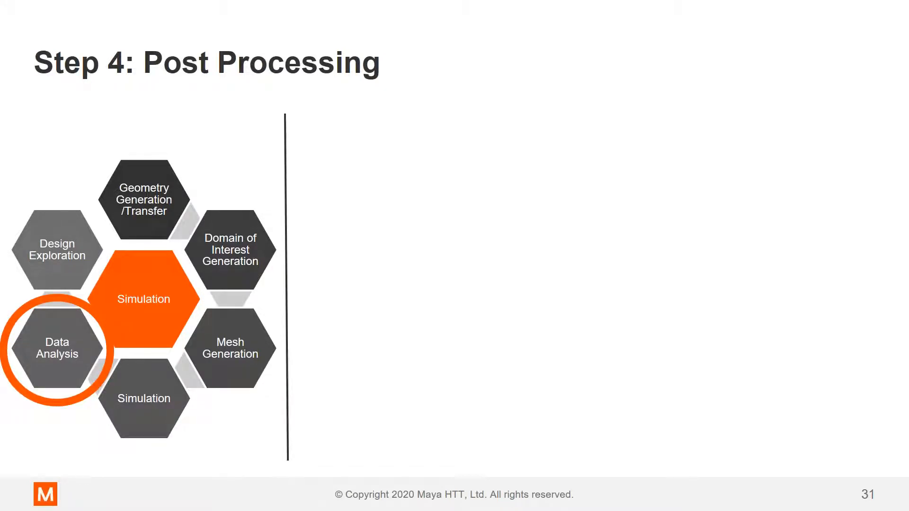
pyautogui.press('Right')
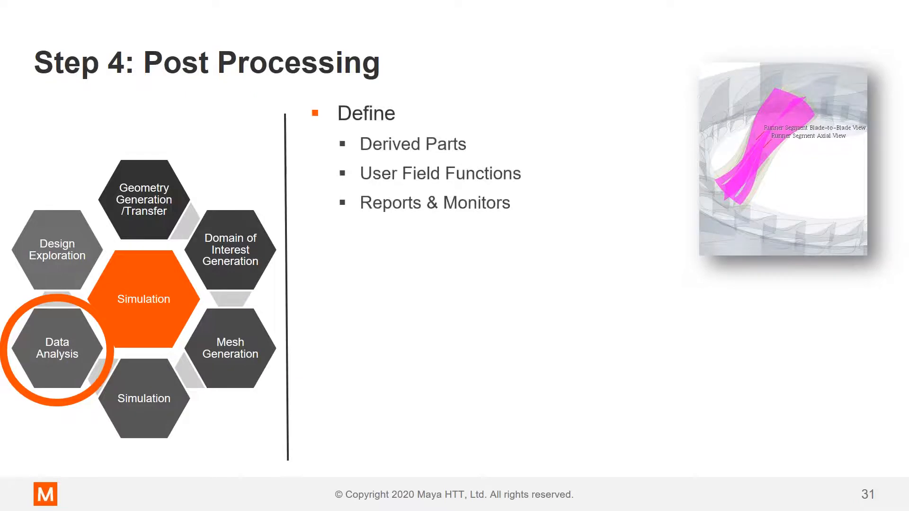
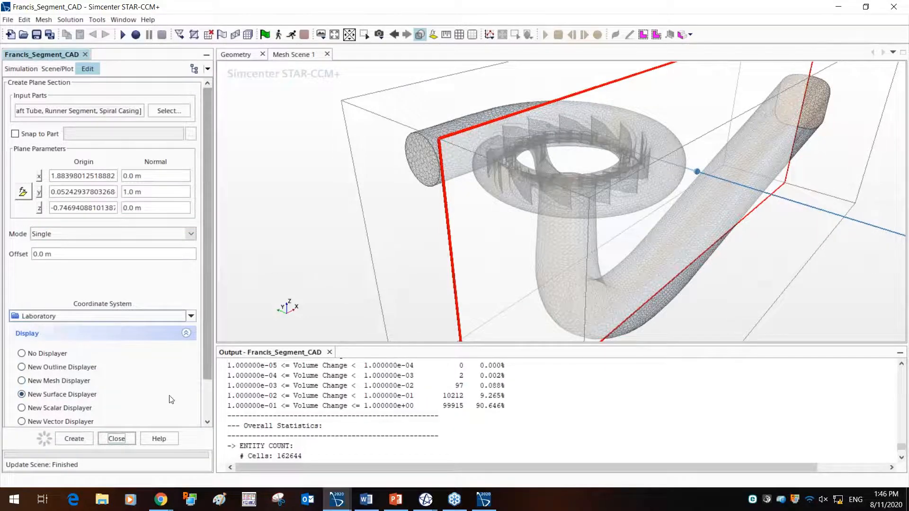
# Create a plane section with normal [0, 0, 1] m through all three regions, and highlight both plane sections in the mesh scene
pyautogui.click(39, 208)
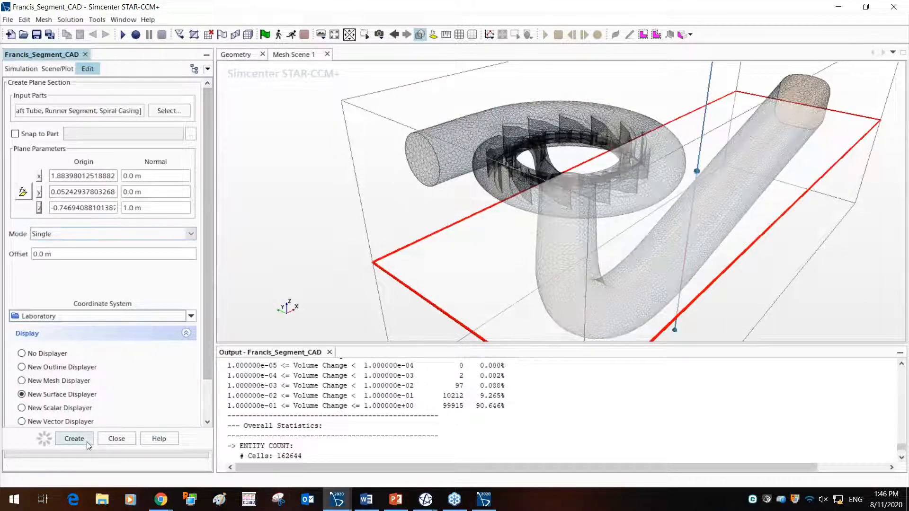
pyautogui.click(125, 442)
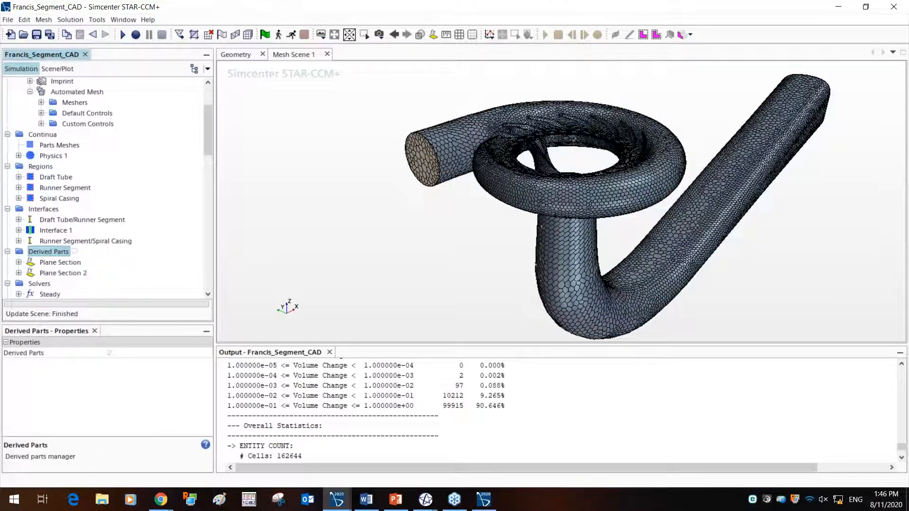
pyautogui.click(65, 265)
pyautogui.click(72, 277)
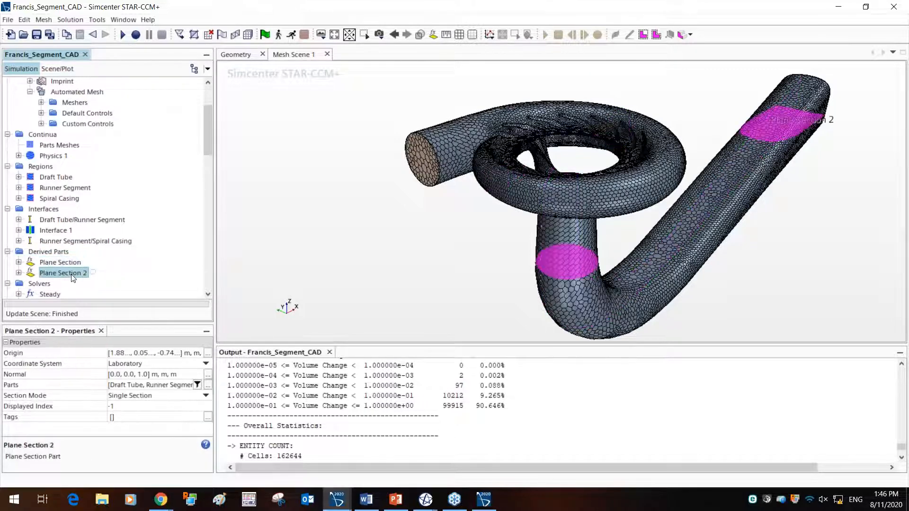
pyautogui.click(74, 263)
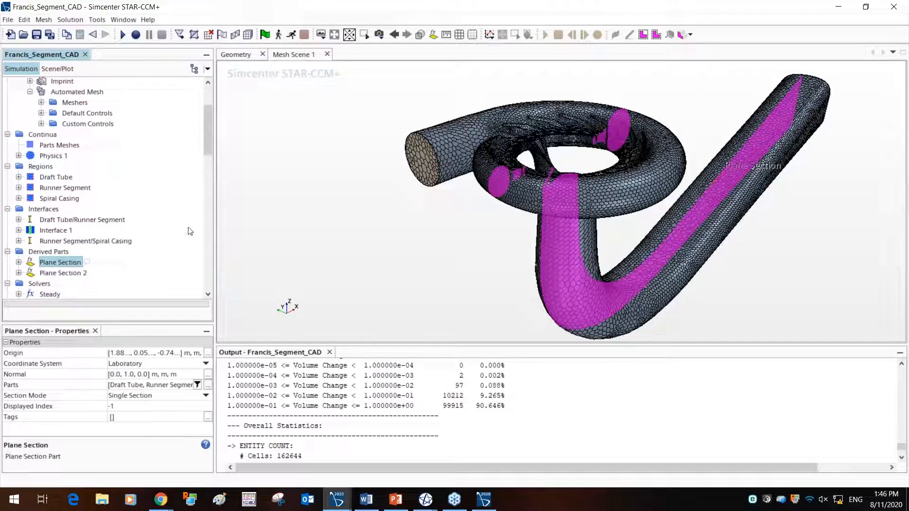
# Expand Mesh Scene 1 and review its Section Surface 1, Section Surface 2 and Mesh 1 displayers
pyautogui.scroll(-1, 135, 256)
pyautogui.scroll(-5, 133, 252)
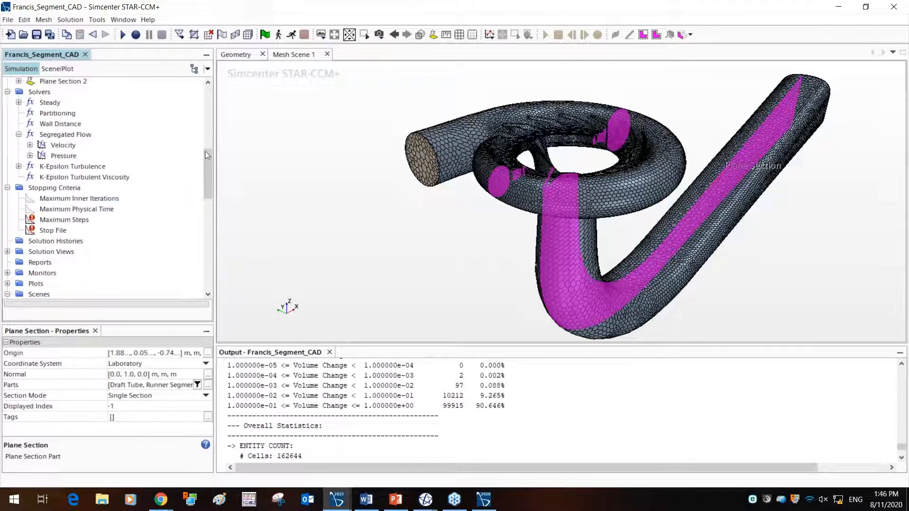
pyautogui.scroll(-2, 87, 223)
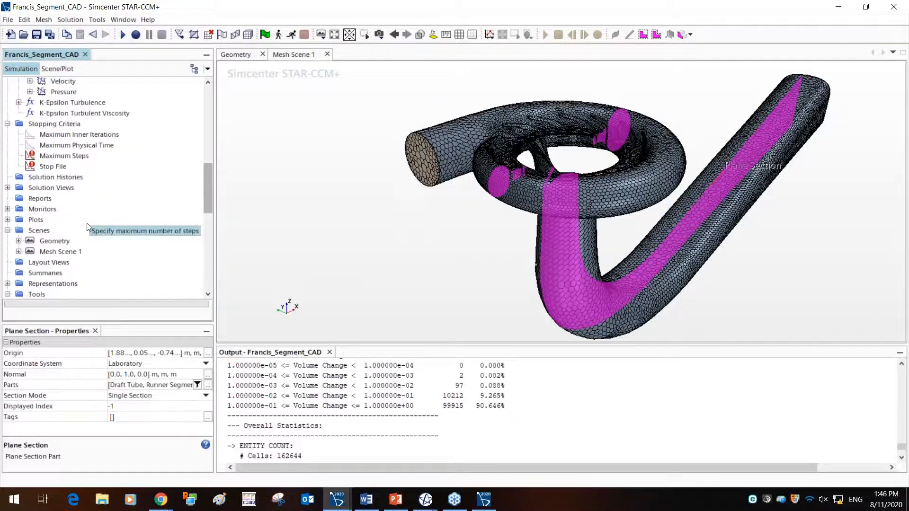
pyautogui.click(18, 251)
pyautogui.scroll(-1, 81, 260)
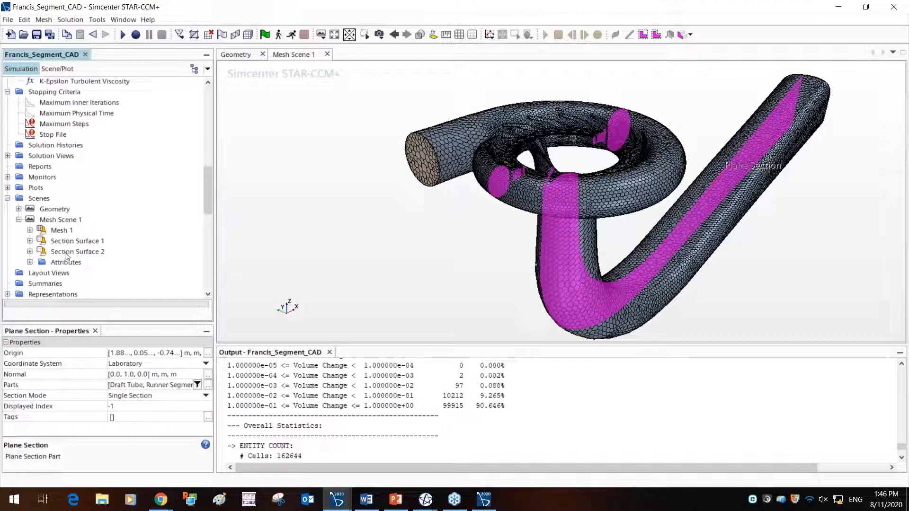
pyautogui.click(66, 252)
pyautogui.click(78, 240)
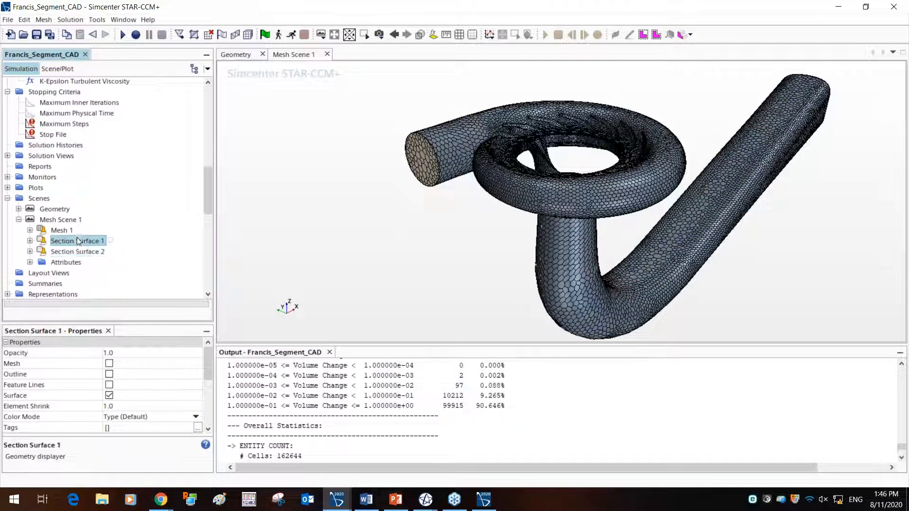
pyautogui.click(57, 231)
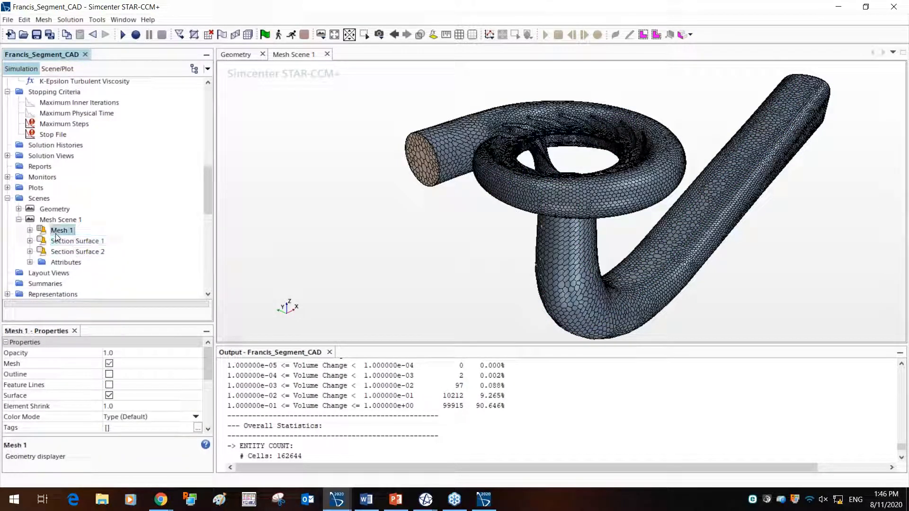
# Replace the parts of the Mesh 1 displayer in Mesh Scene 1 with only the derived part Plane Section
pyautogui.click(30, 230)
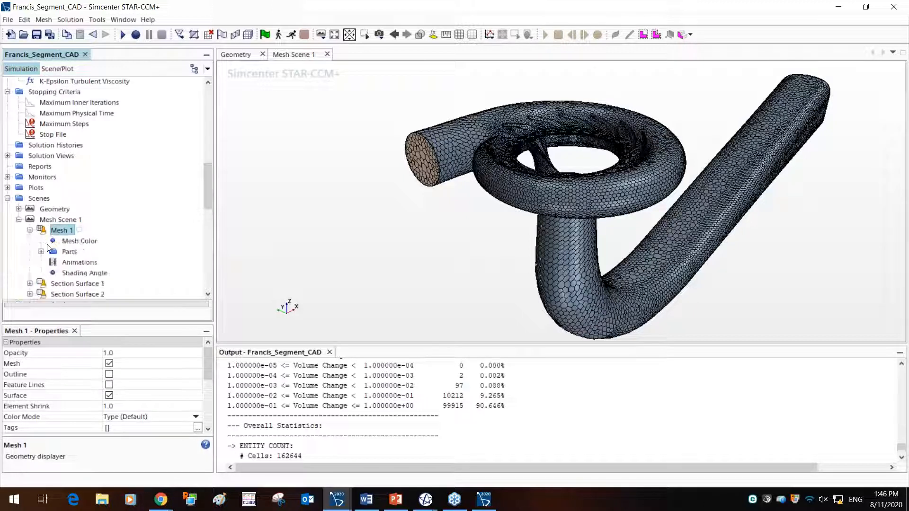
pyautogui.click(67, 261)
pyautogui.click(69, 252)
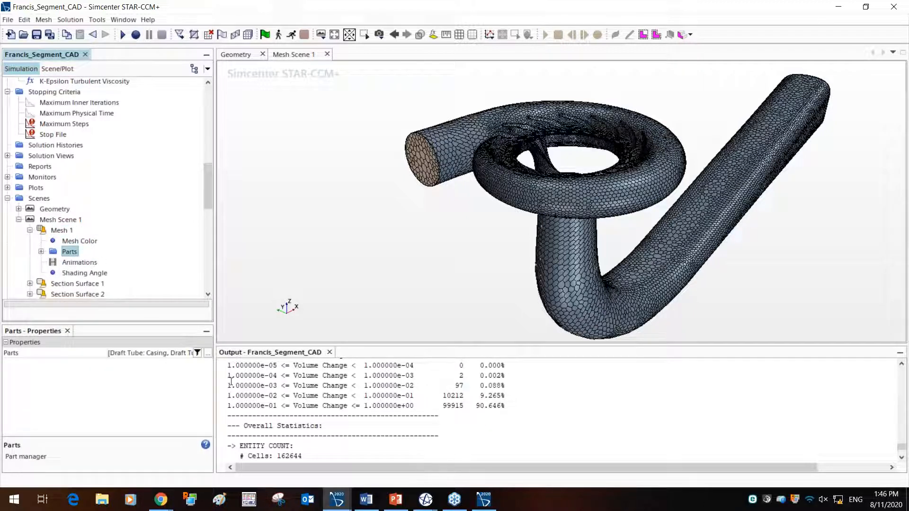
pyautogui.click(209, 355)
pyautogui.click(216, 134)
pyautogui.click(219, 144)
pyautogui.click(224, 145)
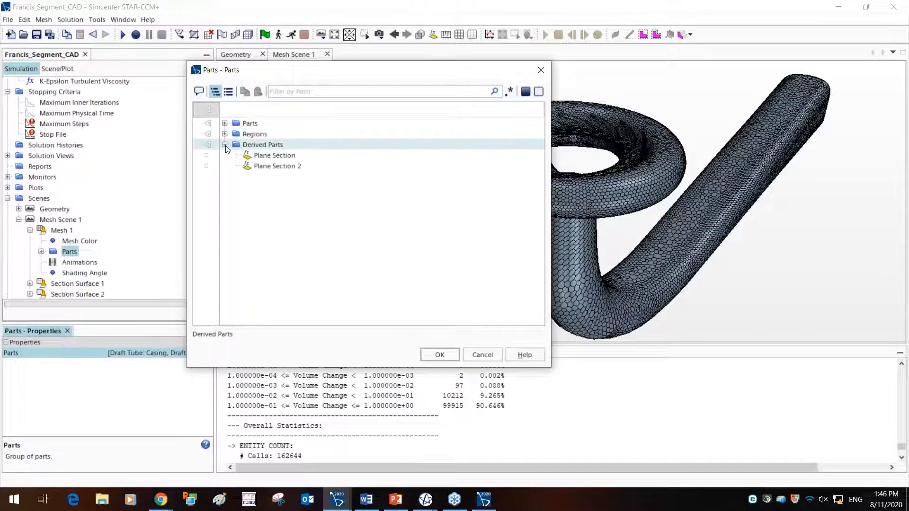
pyautogui.click(226, 155)
pyautogui.click(207, 156)
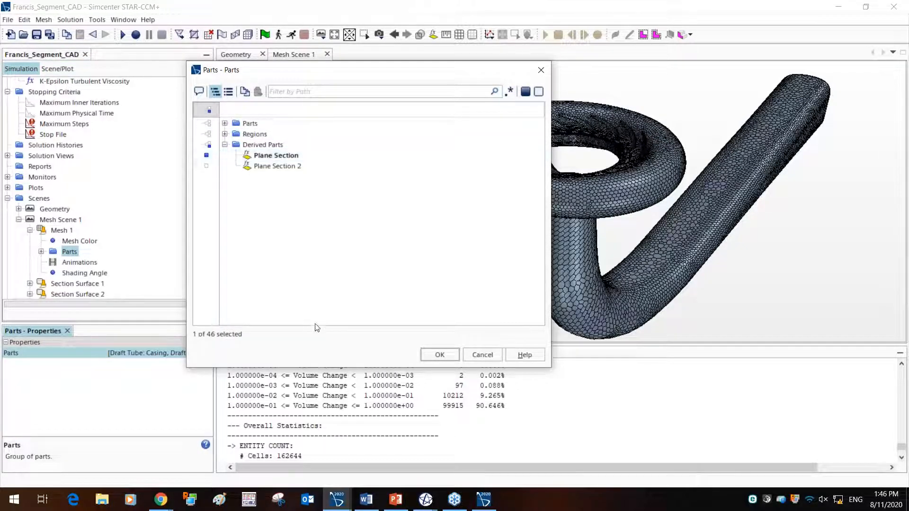
pyautogui.click(441, 353)
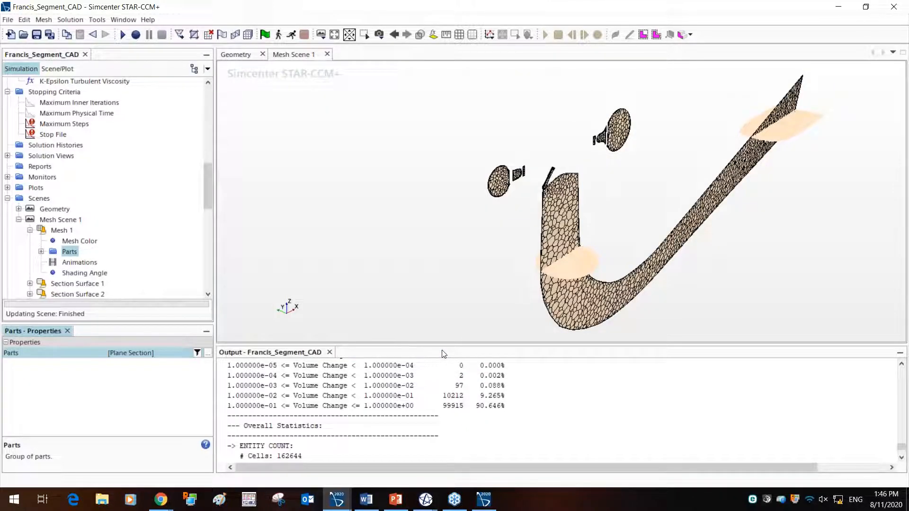
# Inspect the polyhedral cells and near-wall prism layers on the plane section through the draft tube
pyautogui.scroll(3, 709, 227)
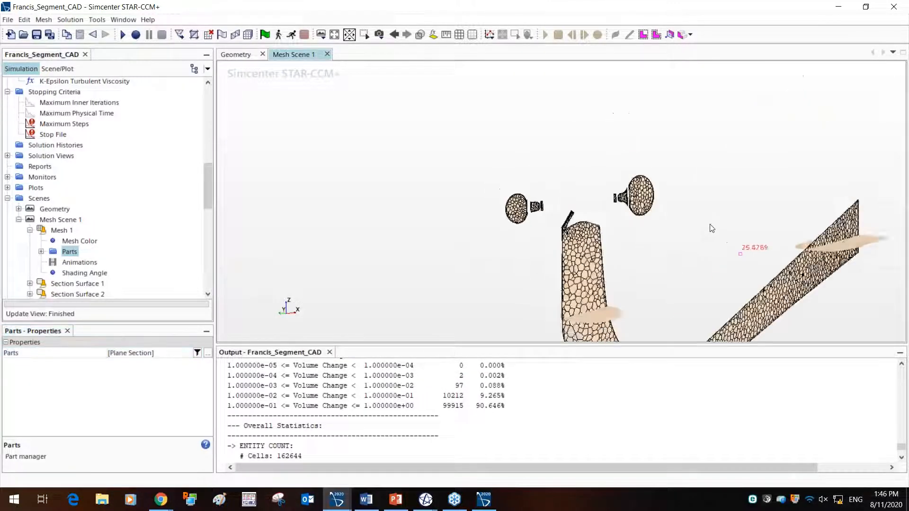
pyautogui.moveTo(709, 242); pyautogui.dragTo(566, 169, button='middle')
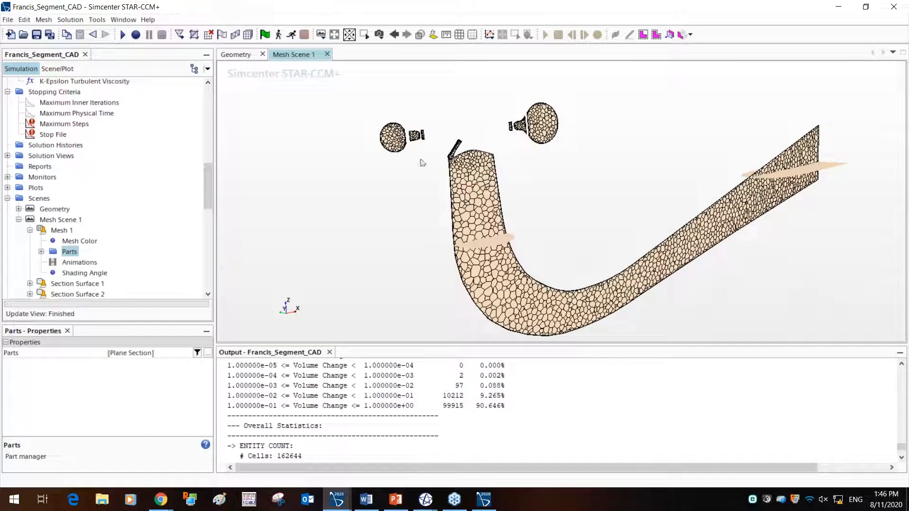
pyautogui.scroll(5, 494, 192)
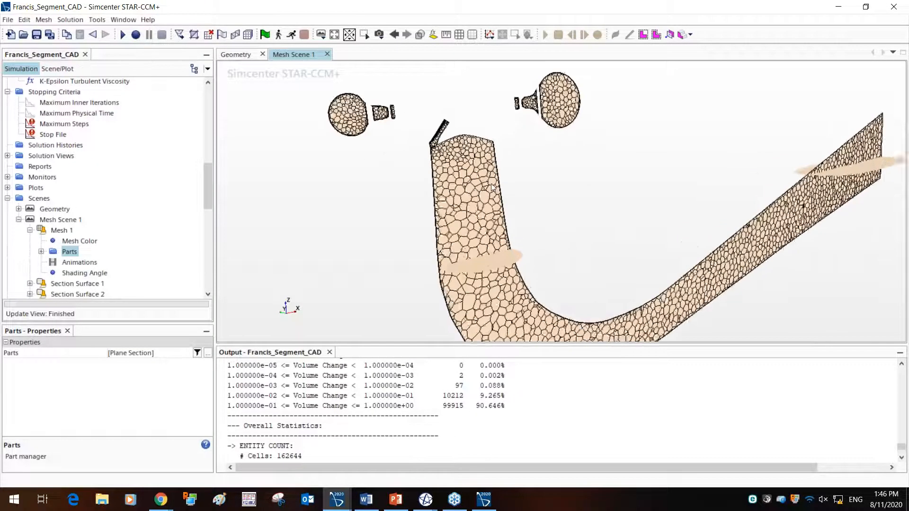
pyautogui.scroll(6, 494, 191)
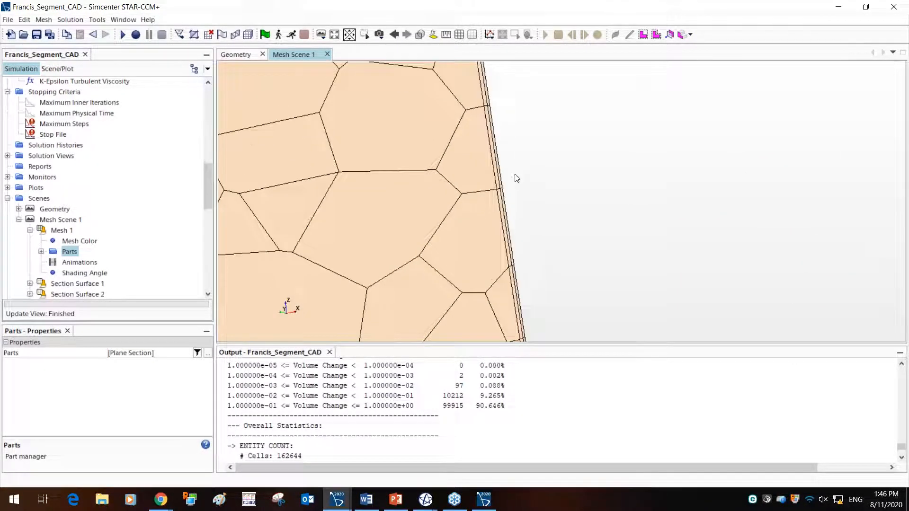
pyautogui.scroll(-8, 508, 192)
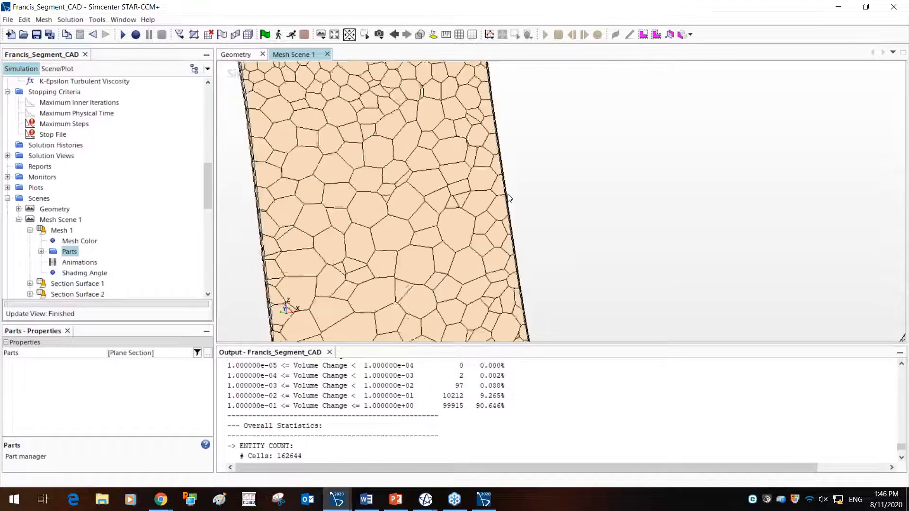
pyautogui.scroll(-5, 508, 197)
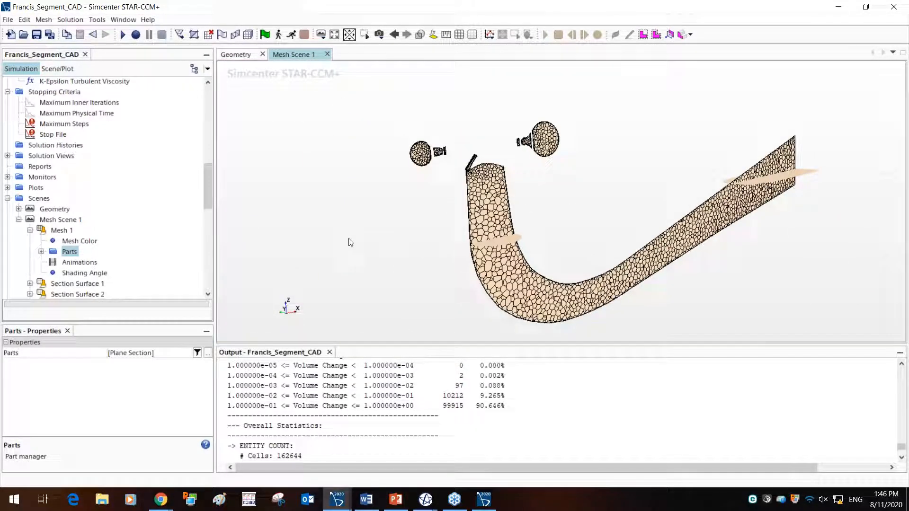
# Review the derived part types that can be created, including the Warp options, without adding one
pyautogui.scroll(6, 129, 249)
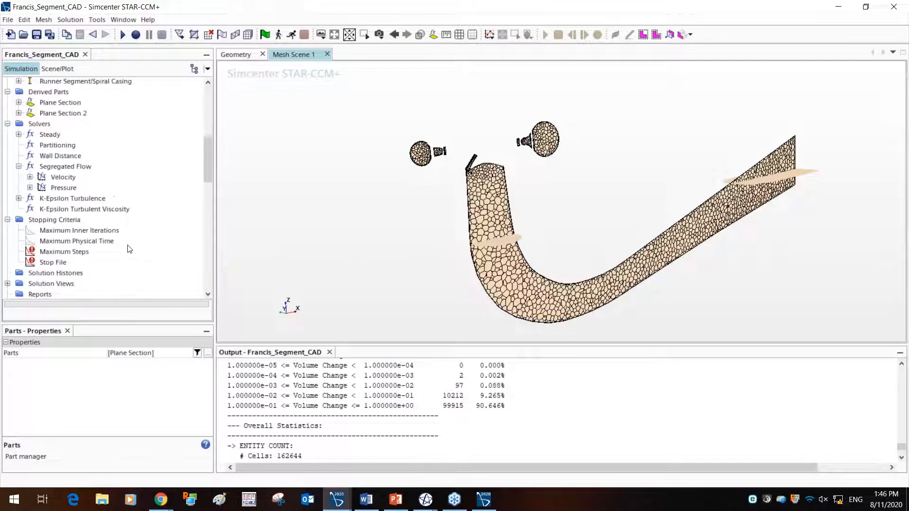
pyautogui.rightClick(48, 153)
pyautogui.moveTo(71, 159)
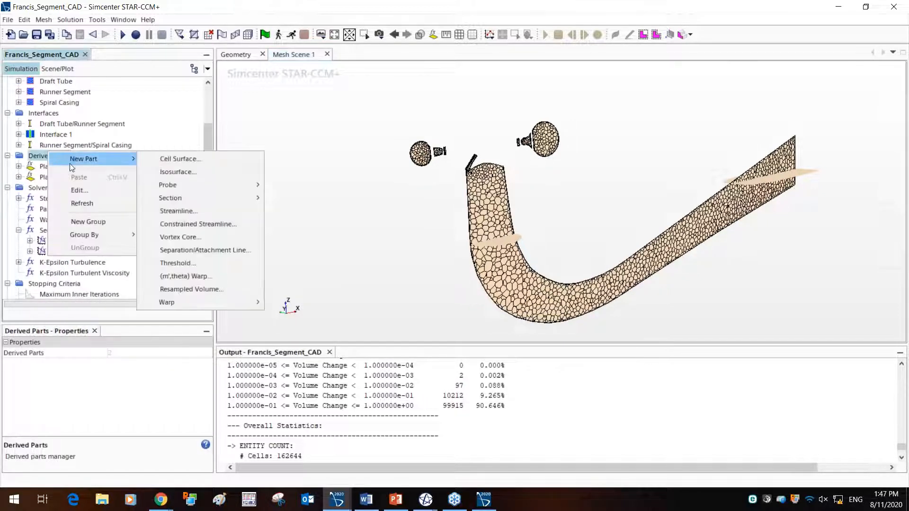
pyautogui.moveTo(213, 186)
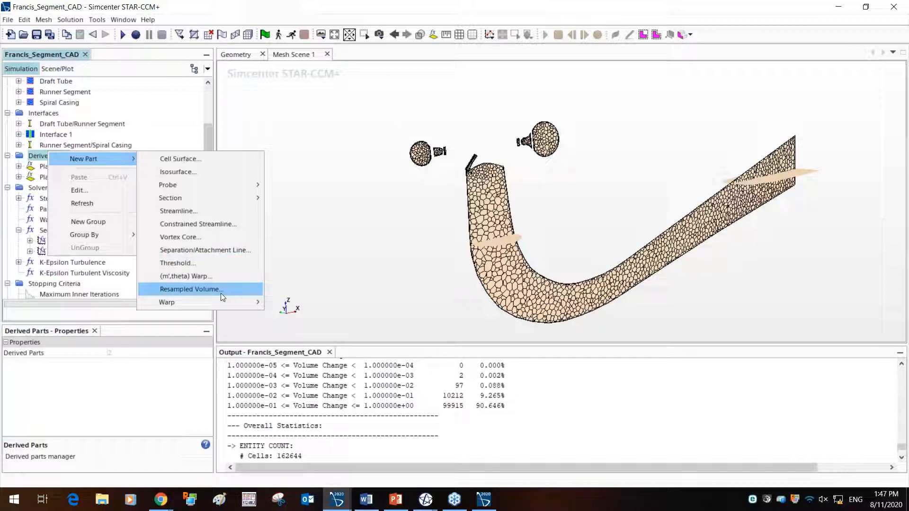
pyautogui.moveTo(218, 302)
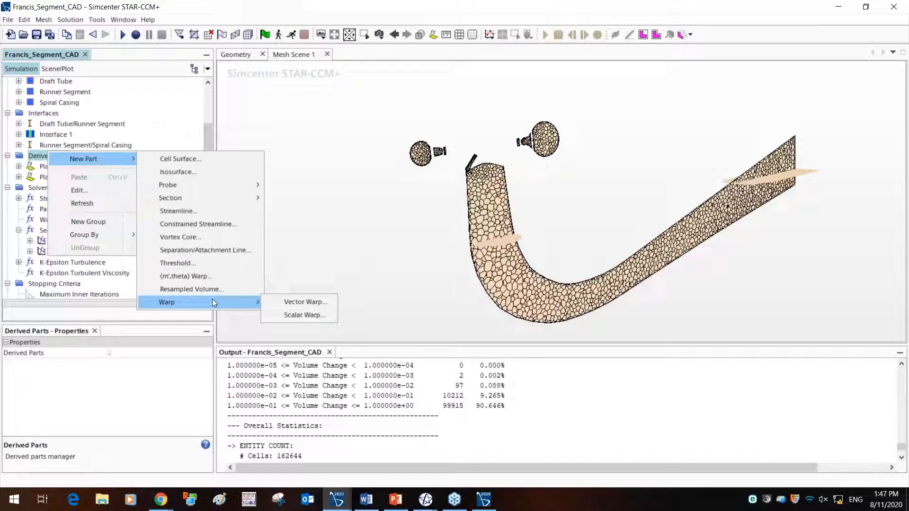
pyautogui.click(332, 147)
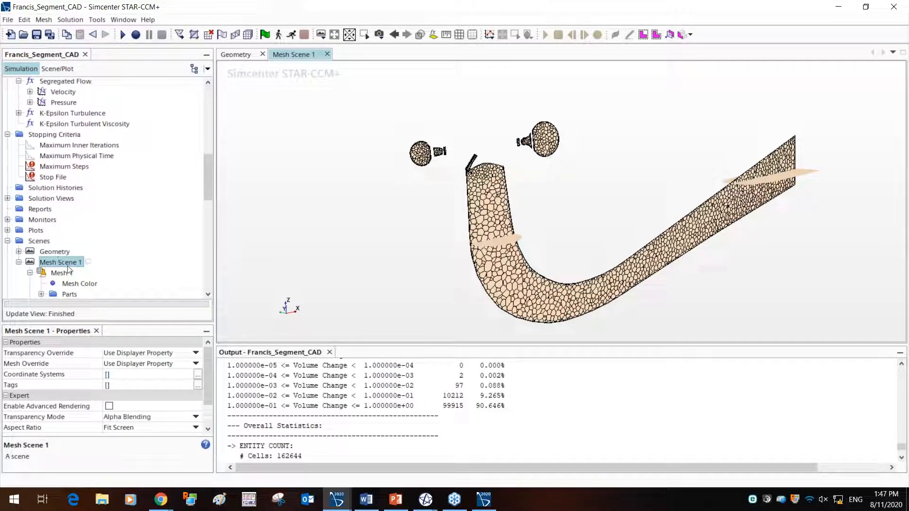
# Create a scalar scene and add Plane Section to its existing Scalar 1 displayer
pyautogui.click(324, 37)
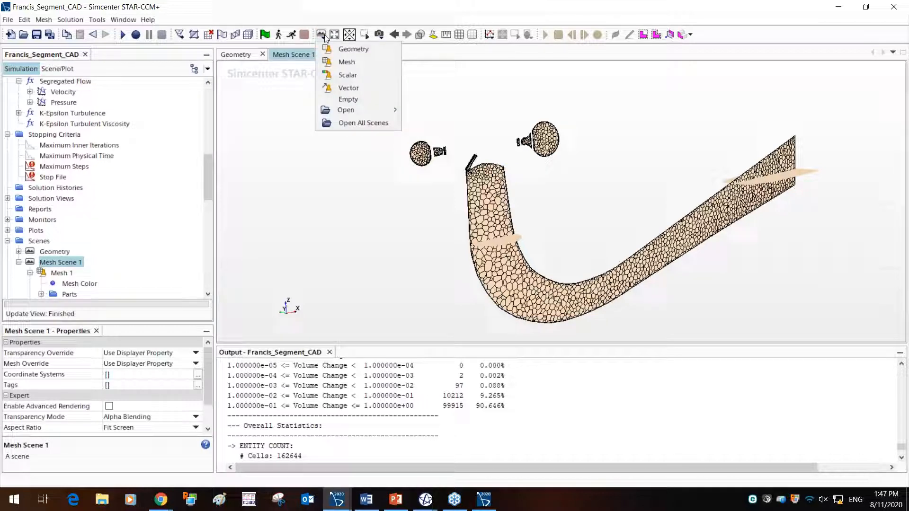
pyautogui.click(361, 72)
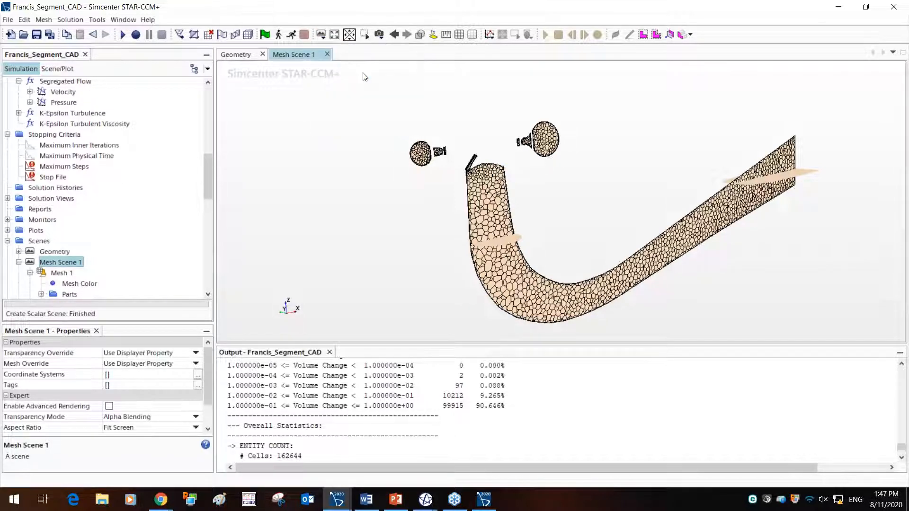
pyautogui.moveTo(494, 239); pyautogui.dragTo(458, 236)
pyautogui.scroll(6, 63, 170)
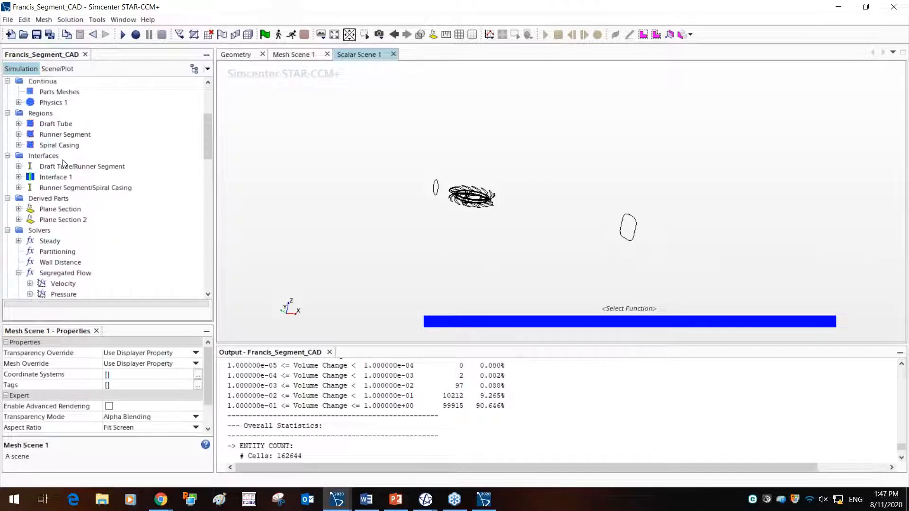
pyautogui.moveTo(61, 211); pyautogui.dragTo(314, 229)
pyautogui.click(338, 202)
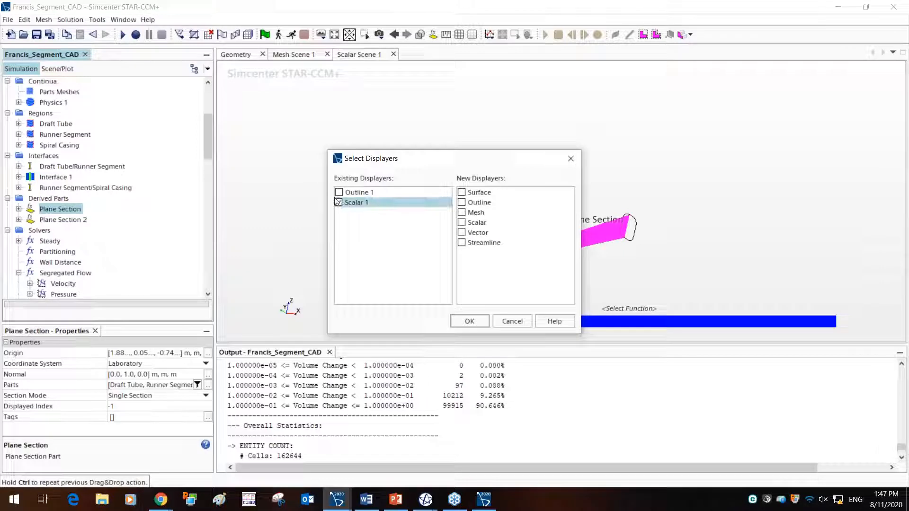
pyautogui.click(452, 322)
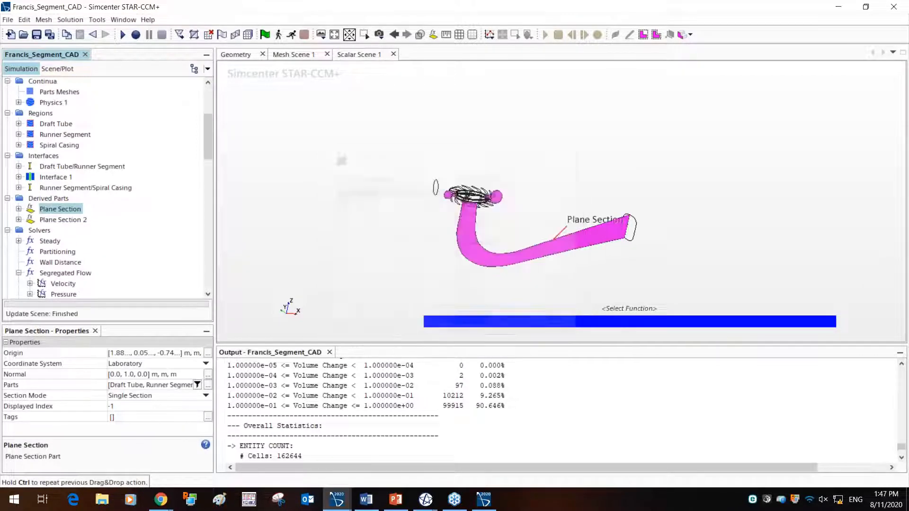
# Set the displayed function of the new scalar scene to Velocity Magnitude
pyautogui.click(563, 320)
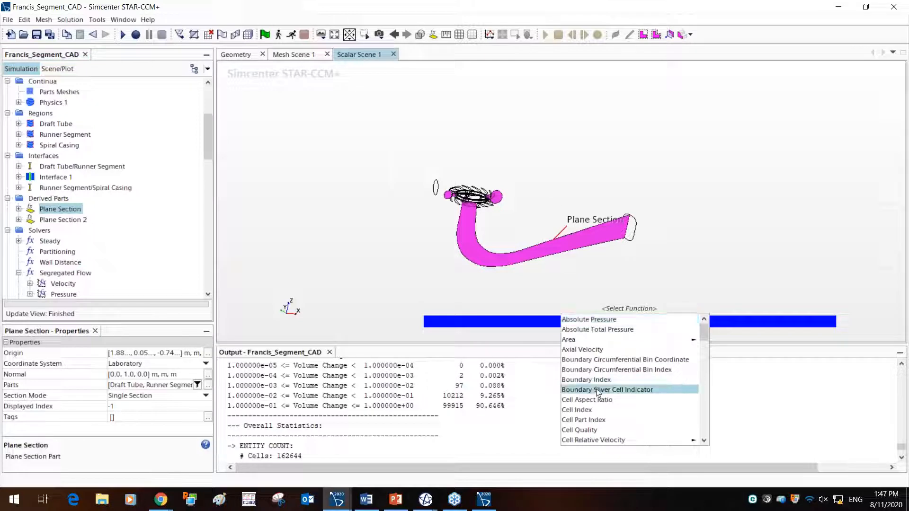
pyautogui.scroll(-15, 597, 391)
pyautogui.moveTo(595, 358)
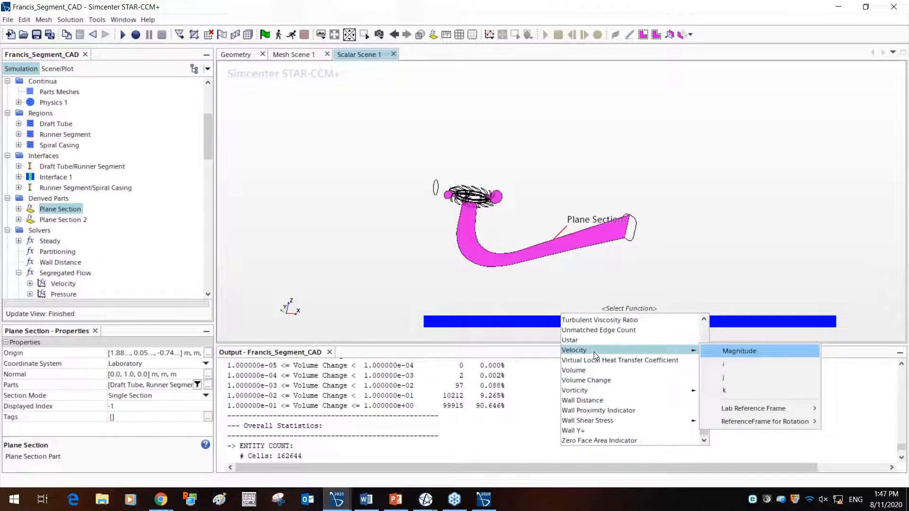
pyautogui.click(712, 352)
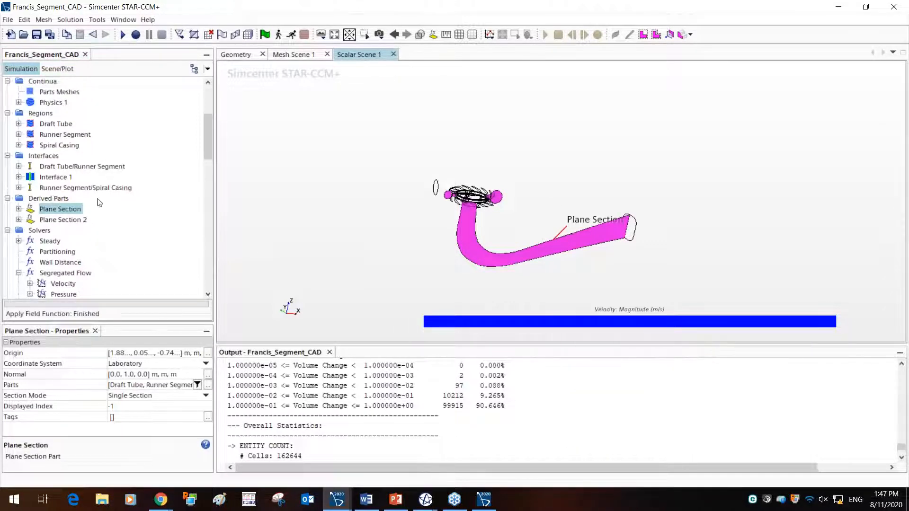
# Review the Scalar 1 displayer and its Scalar Field properties under Scalar Scene 1, and collapse the Mesh Scene 1 and Scalar 1 sub-nodes
pyautogui.scroll(-2, 100, 213)
pyautogui.scroll(-7, 80, 201)
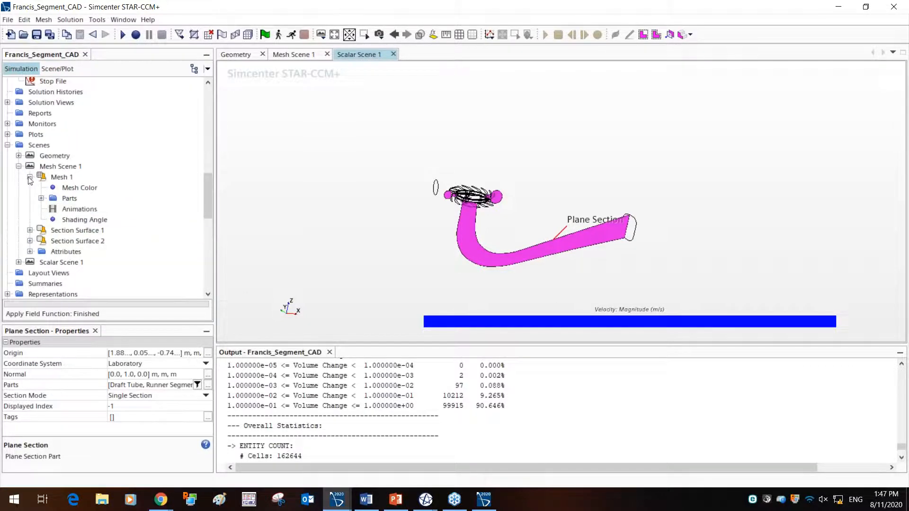
pyautogui.click(30, 178)
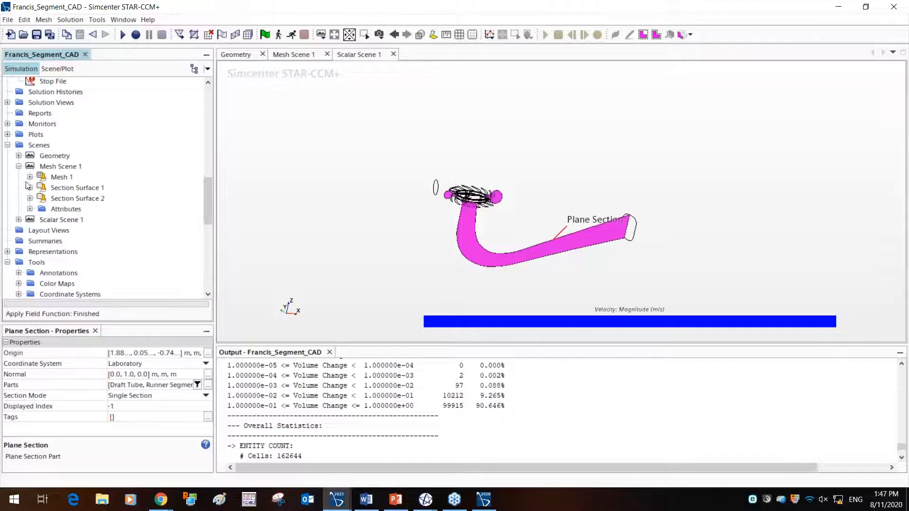
pyautogui.click(18, 167)
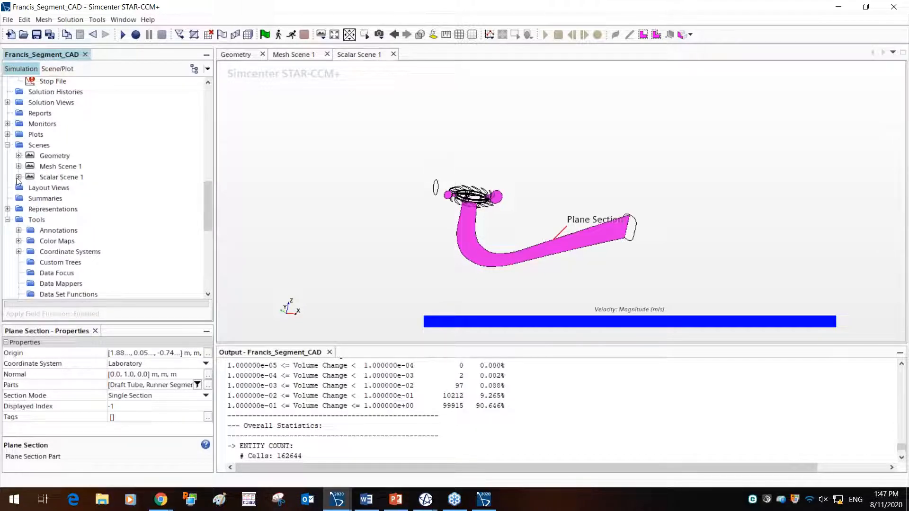
pyautogui.click(18, 178)
pyautogui.click(30, 199)
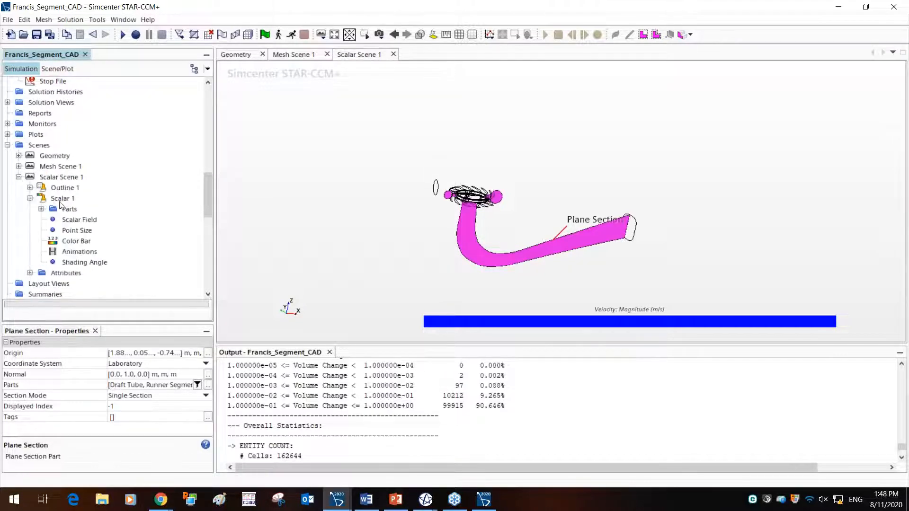
pyautogui.click(63, 199)
pyautogui.click(75, 220)
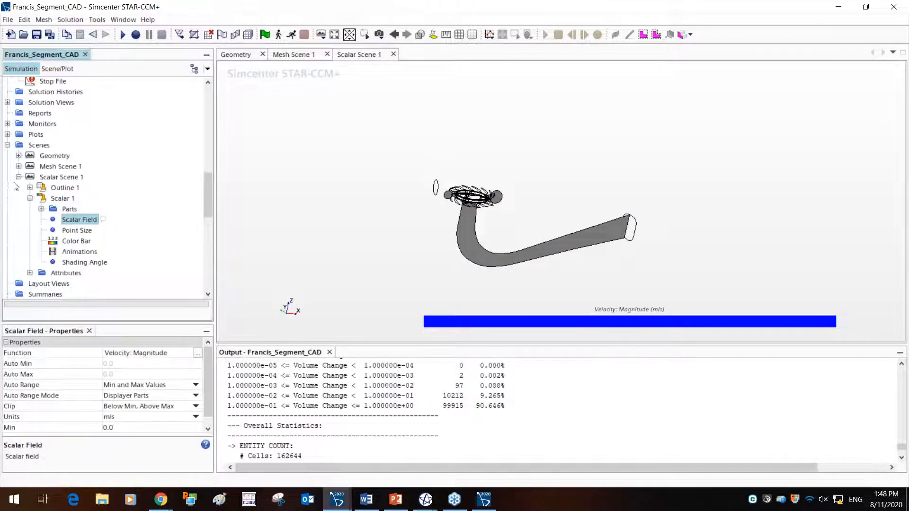
pyautogui.click(32, 199)
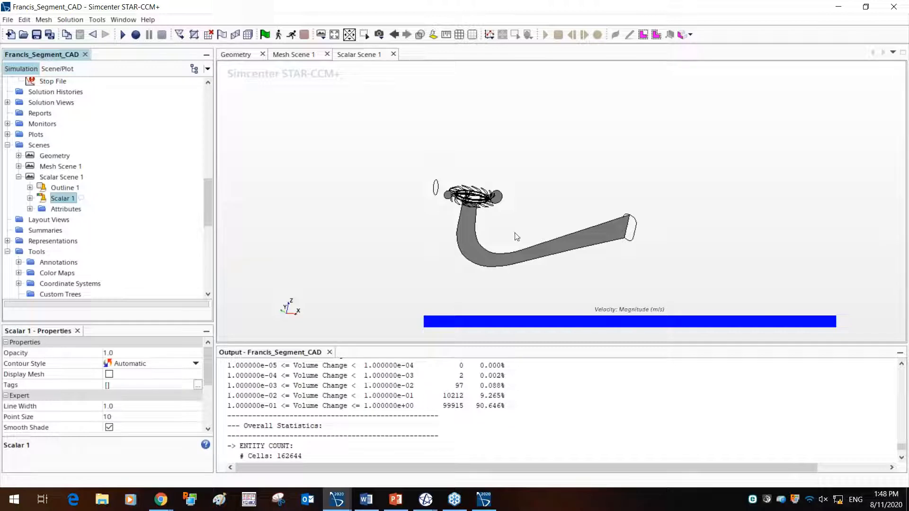
pyautogui.click(575, 166)
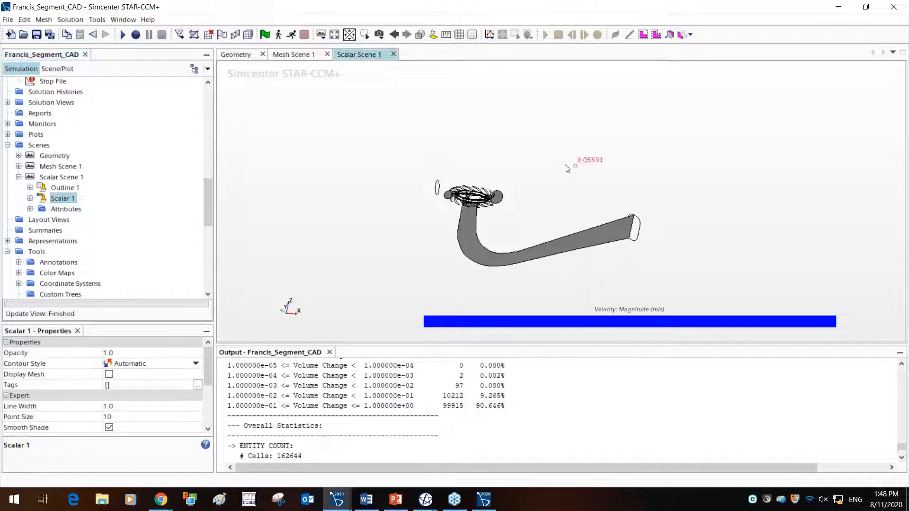
pyautogui.moveTo(550, 172); pyautogui.dragTo(539, 158)
pyautogui.moveTo(389, 230); pyautogui.dragTo(327, 236)
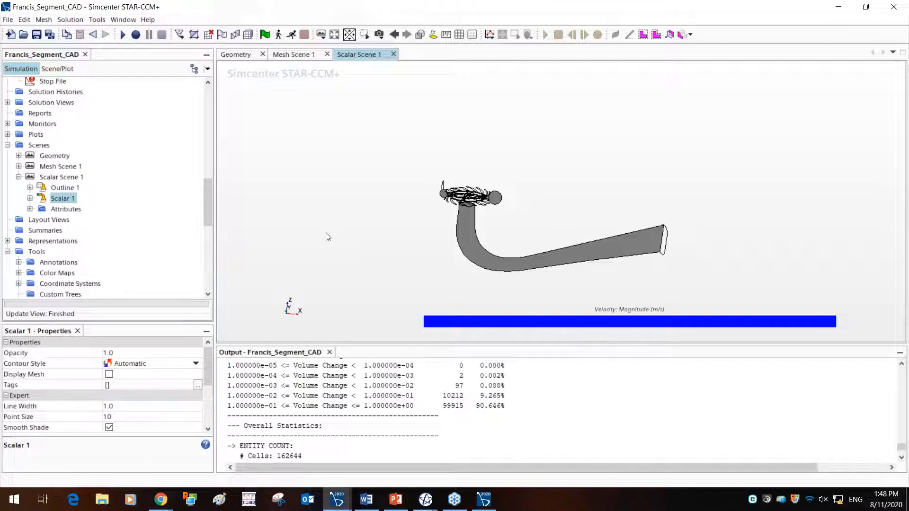
# Collapse the Scenes node and create a Mass Flow Averaged report
pyautogui.click(8, 145)
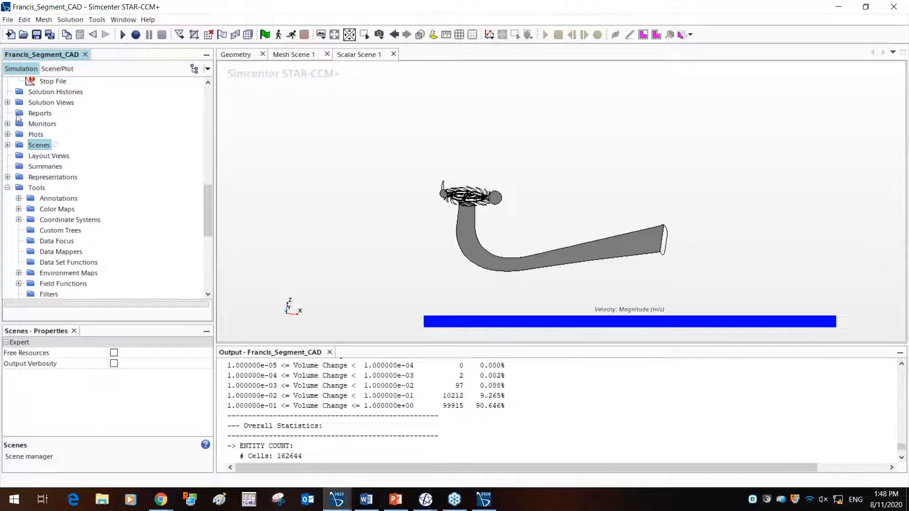
pyautogui.click(34, 114)
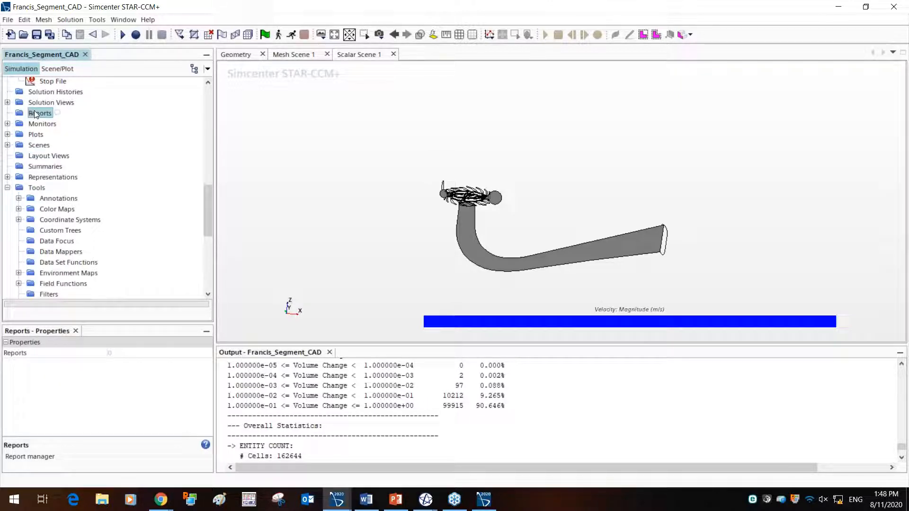
pyautogui.rightClick(35, 112)
pyautogui.moveTo(39, 116)
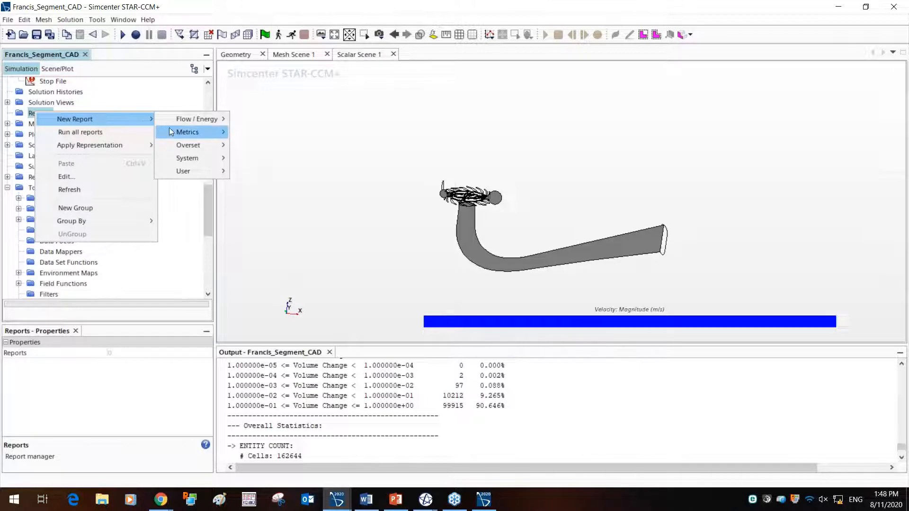
pyautogui.moveTo(197, 163)
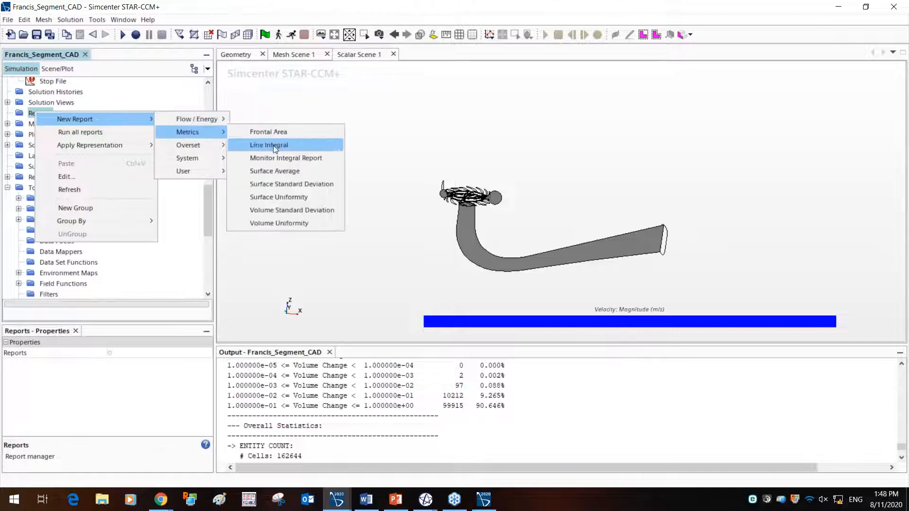
pyautogui.click(267, 173)
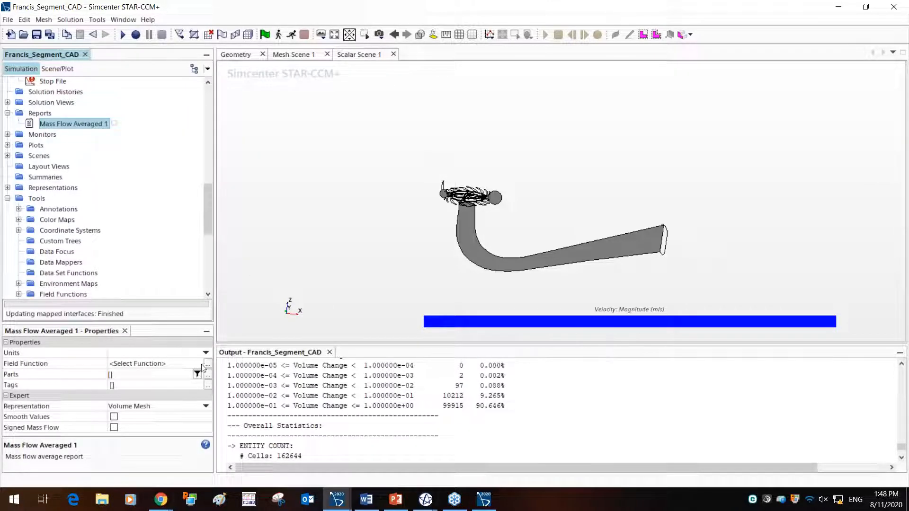
# Set the Mass Flow Averaged report's field function to Velocity Magnitude in the Lab Reference Frame
pyautogui.click(208, 364)
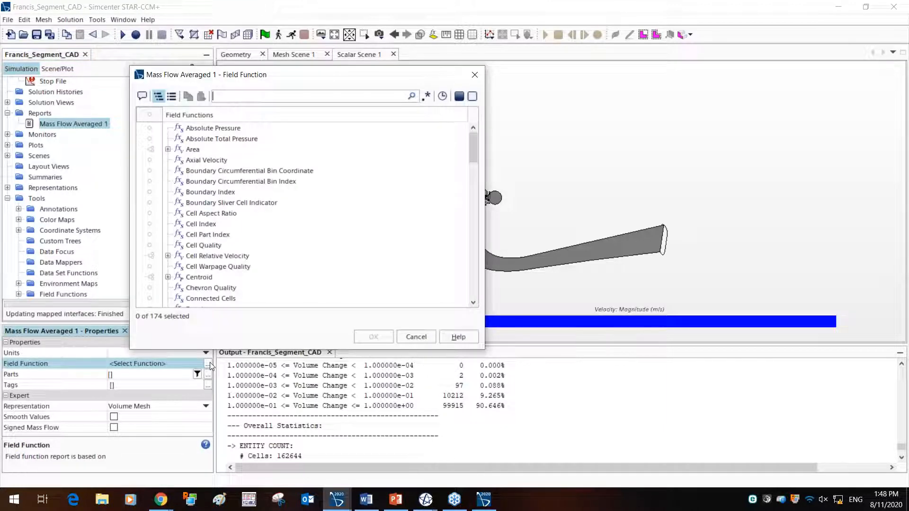
pyautogui.write('velo')
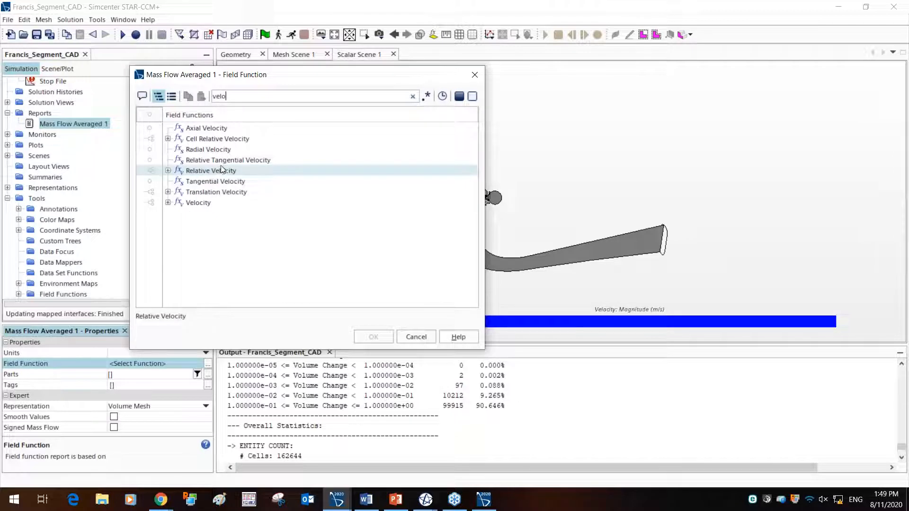
pyautogui.click(168, 203)
pyautogui.click(179, 213)
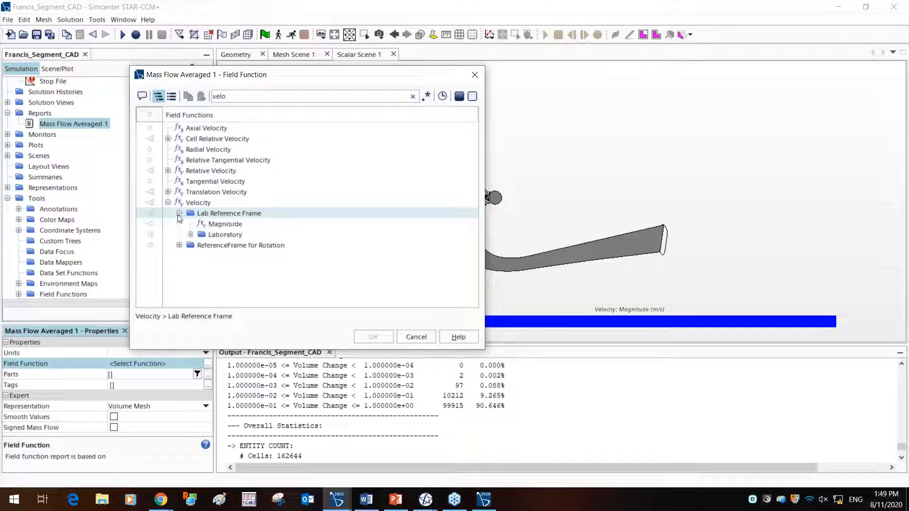
pyautogui.click(182, 224)
pyautogui.click(374, 336)
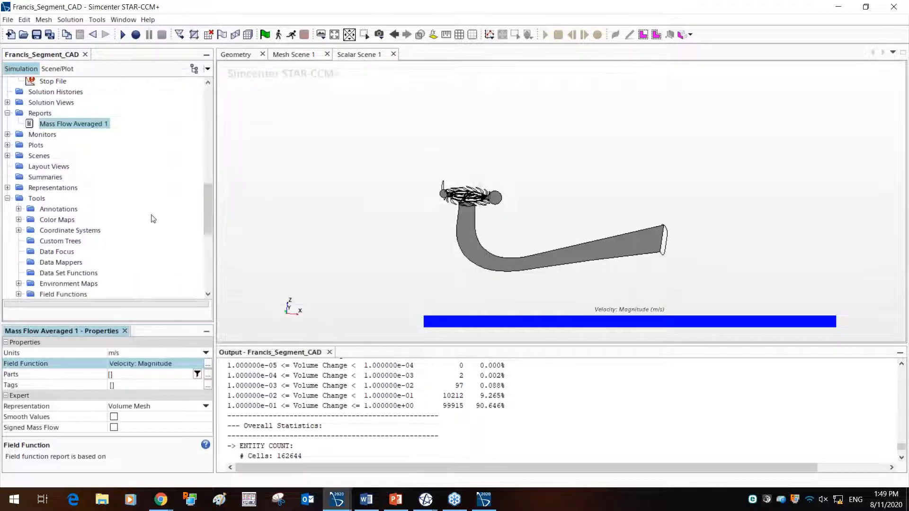
# Create a Pressure Drop report and assign the Spiral Casing Inlet boundary as its High Pressure surface
pyautogui.rightClick(40, 114)
pyautogui.moveTo(61, 123)
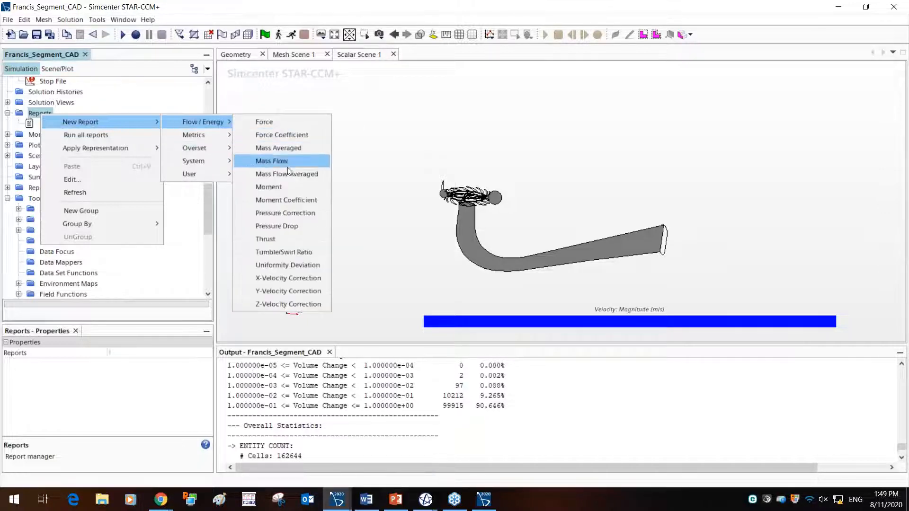
pyautogui.click(296, 225)
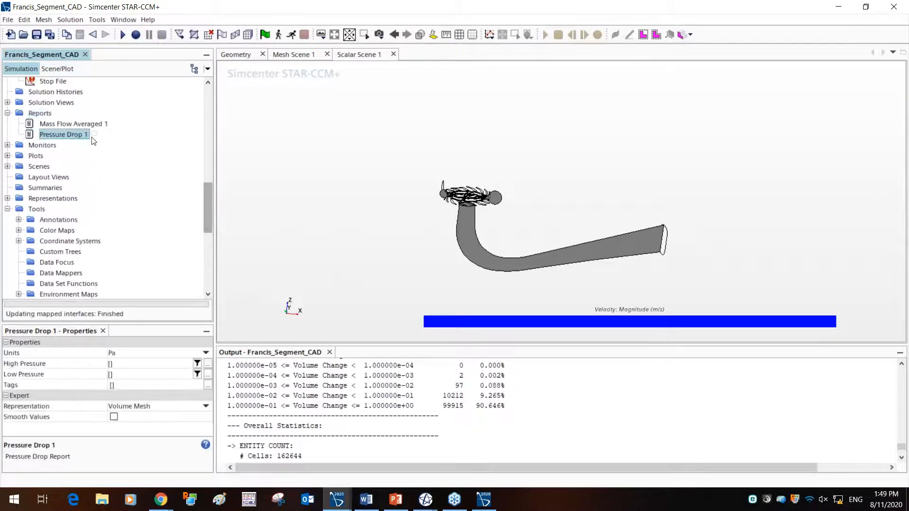
pyautogui.click(208, 367)
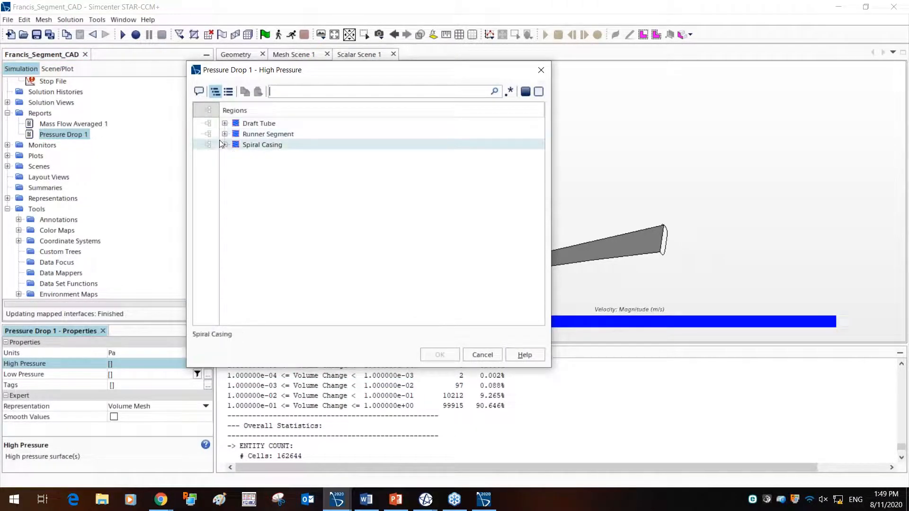
pyautogui.click(224, 145)
pyautogui.click(273, 165)
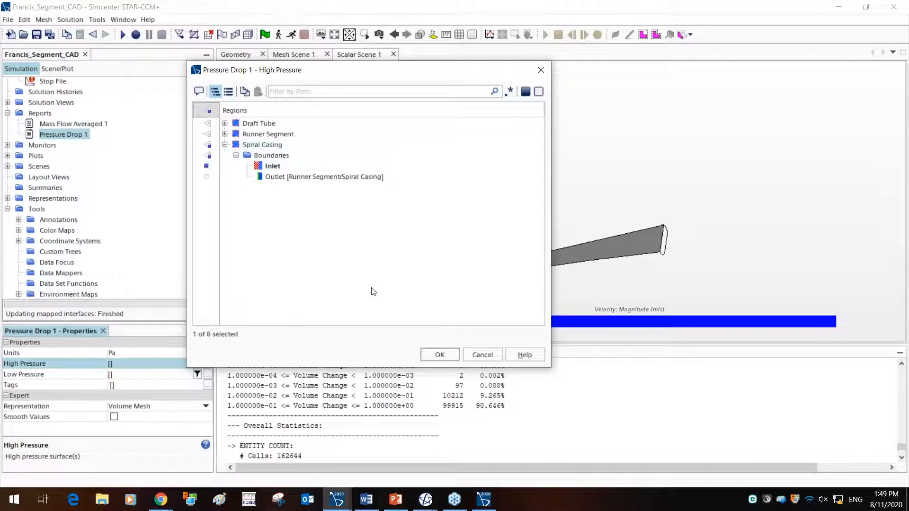
pyautogui.click(437, 354)
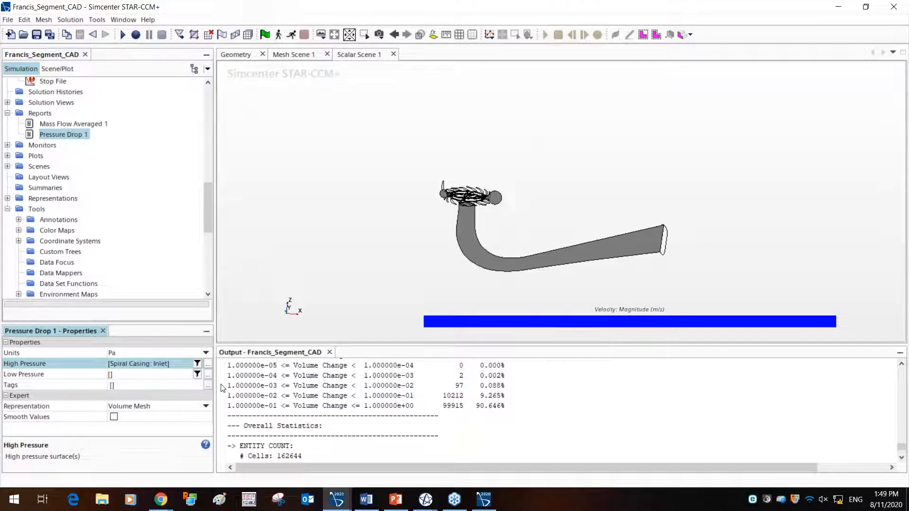
# Assign the Draft Tube Outlet boundary as the Low Pressure surface of the Pressure Drop report
pyautogui.click(207, 375)
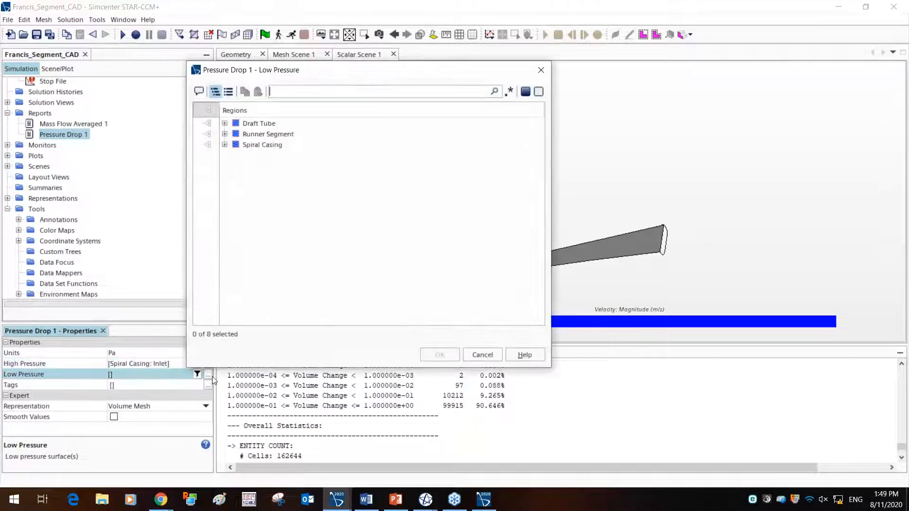
pyautogui.click(224, 123)
pyautogui.click(275, 155)
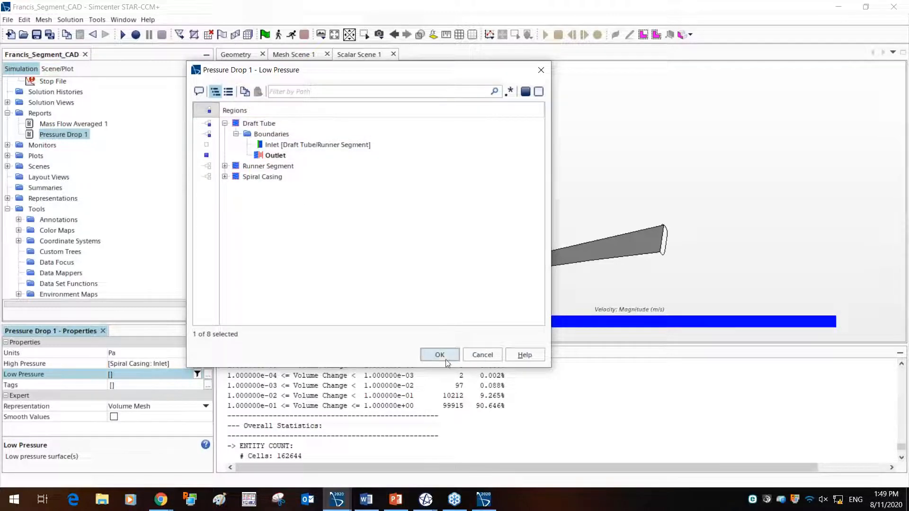
pyautogui.click(439, 355)
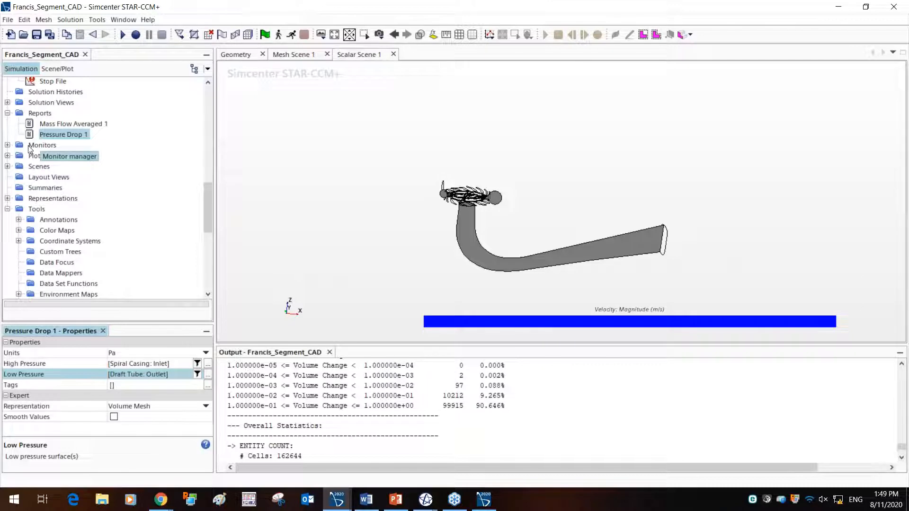
# Create a monitor from the Pressure Drop report and review the Continuity, Iteration, Physical Time and Pressure Drop monitors
pyautogui.rightClick(74, 133)
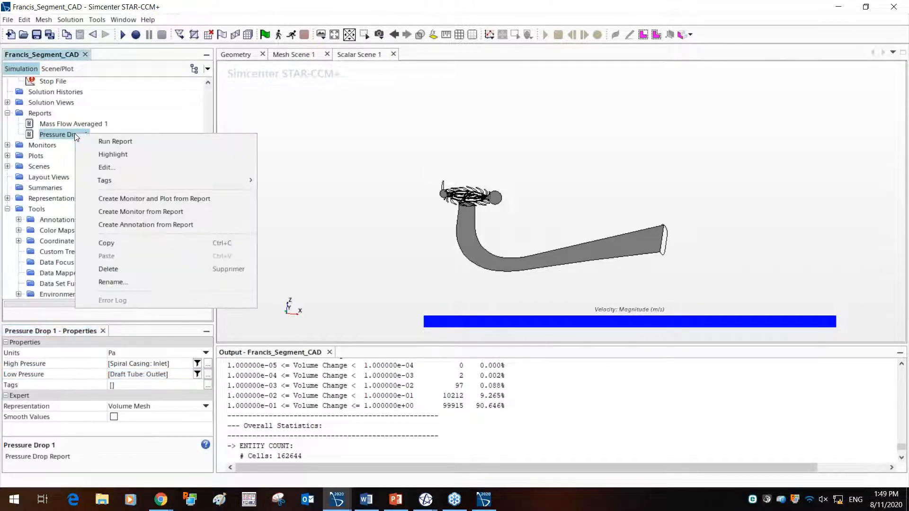
pyautogui.click(152, 211)
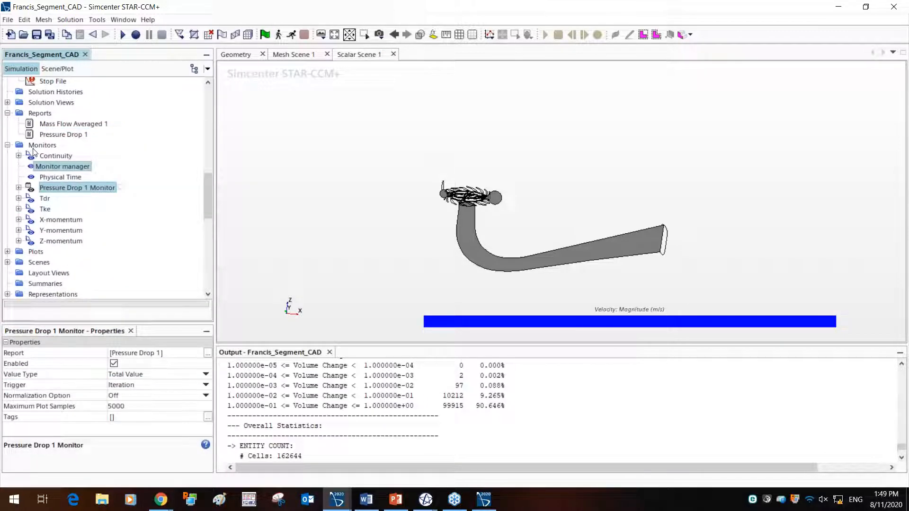
pyautogui.click(52, 156)
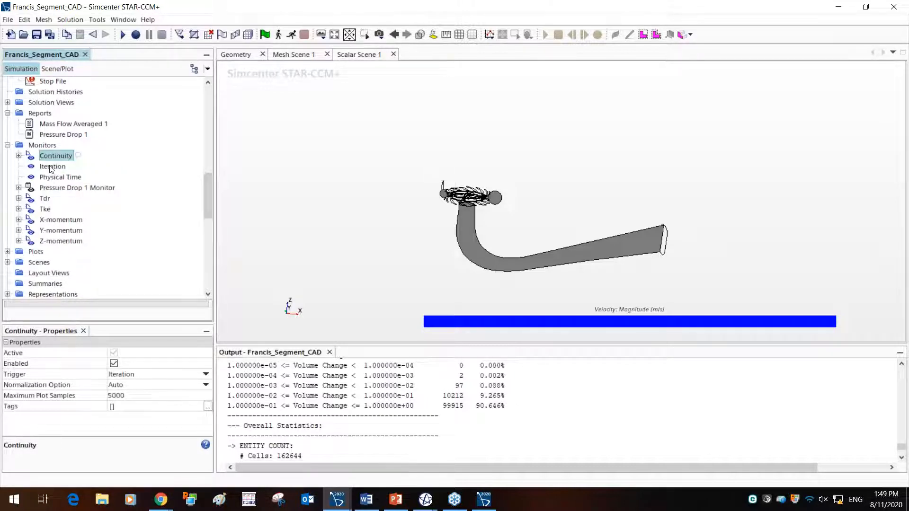
pyautogui.click(52, 167)
pyautogui.click(53, 179)
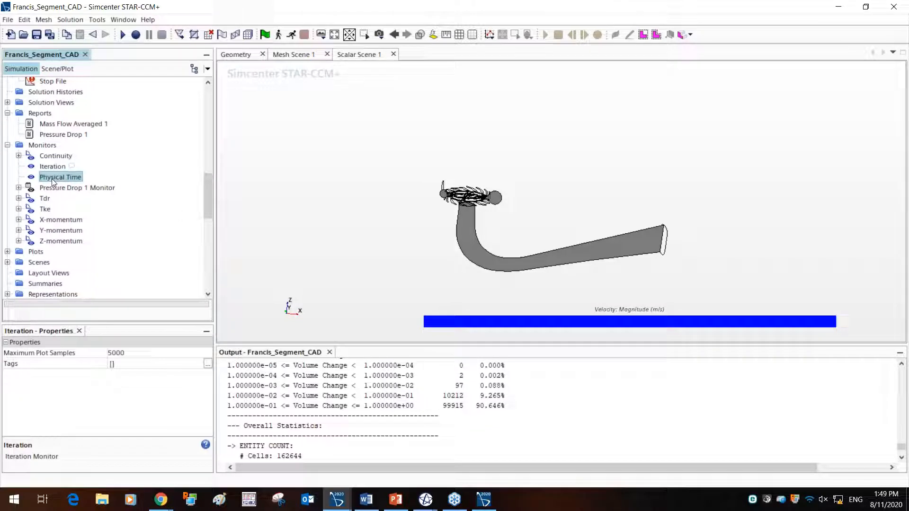
pyautogui.click(53, 188)
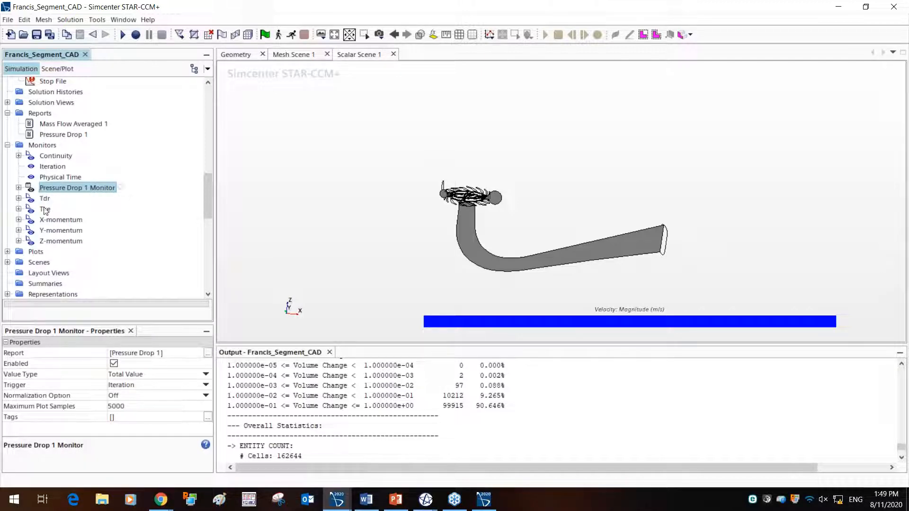
# Create a plot from the Pressure Drop monitor and open it
pyautogui.scroll(-1, 88, 222)
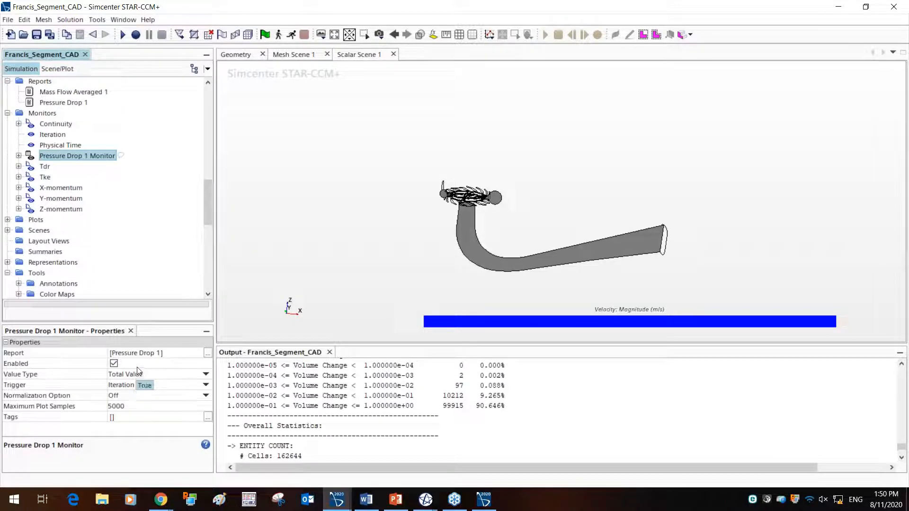
pyautogui.rightClick(83, 159)
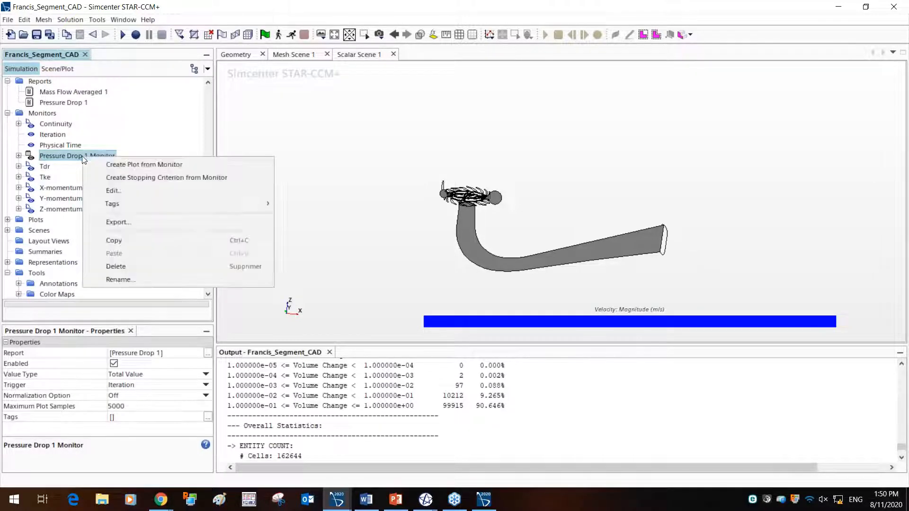
pyautogui.click(108, 166)
pyautogui.doubleClick(67, 230)
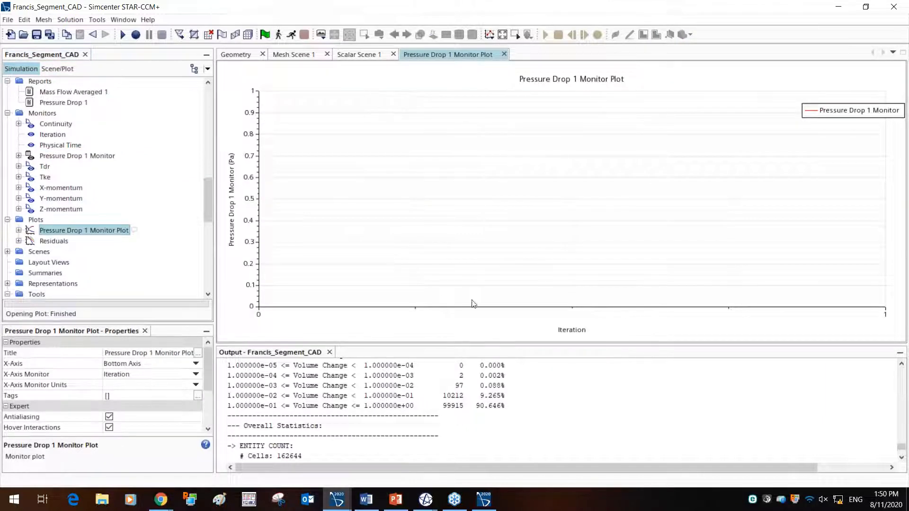
# Create a monitor and plot from the Mass Flow Averaged report
pyautogui.scroll(1, 110, 171)
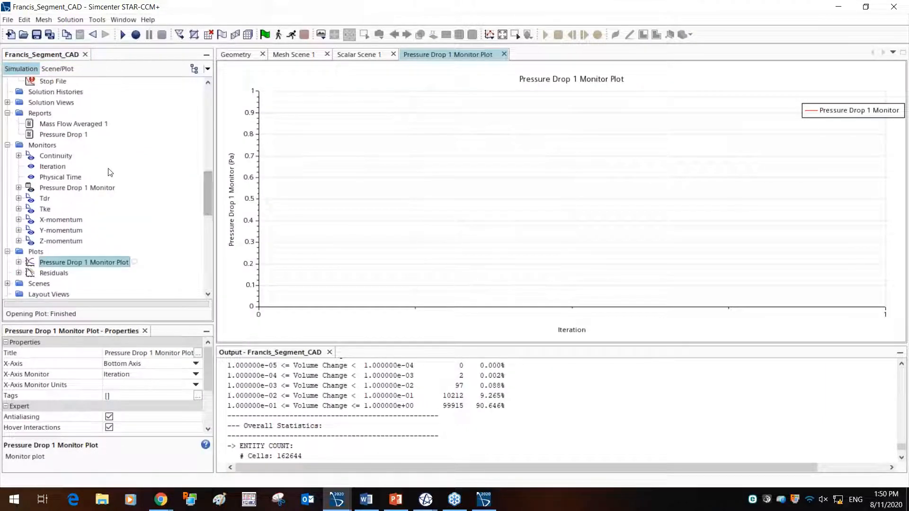
pyautogui.click(81, 125)
pyautogui.rightClick(81, 125)
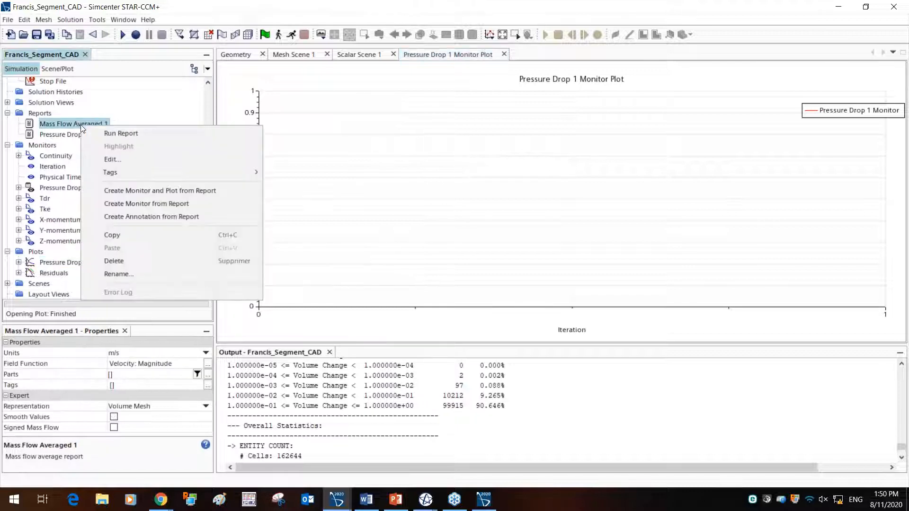
pyautogui.click(203, 192)
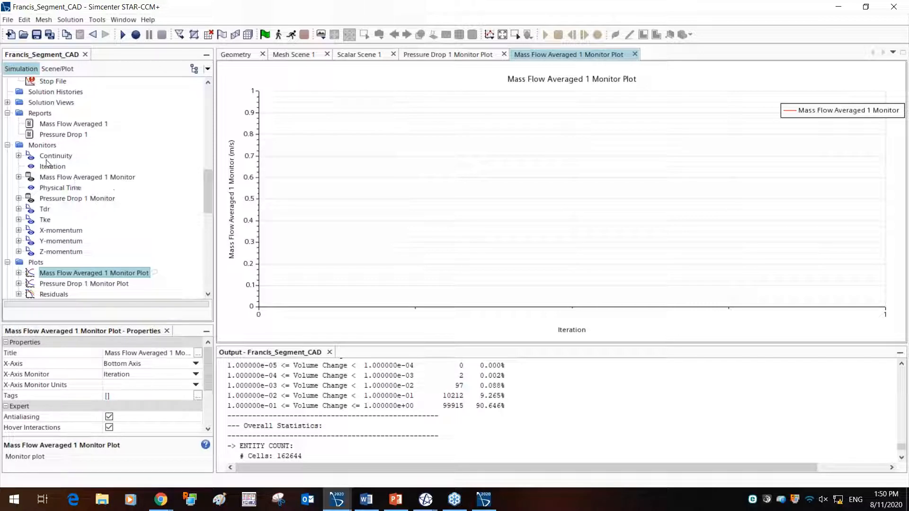
# Review the Residuals plot's properties alongside the existing monitors and plots
pyautogui.scroll(-2, 105, 195)
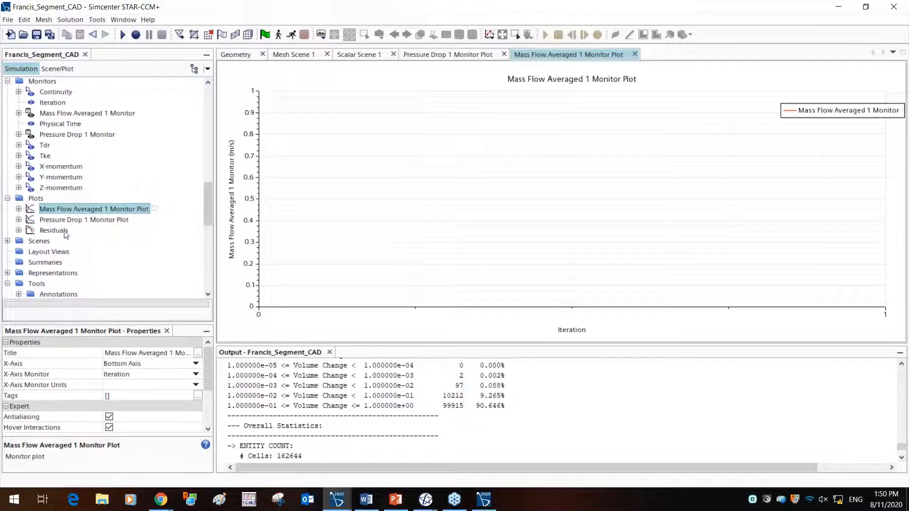
pyautogui.click(53, 231)
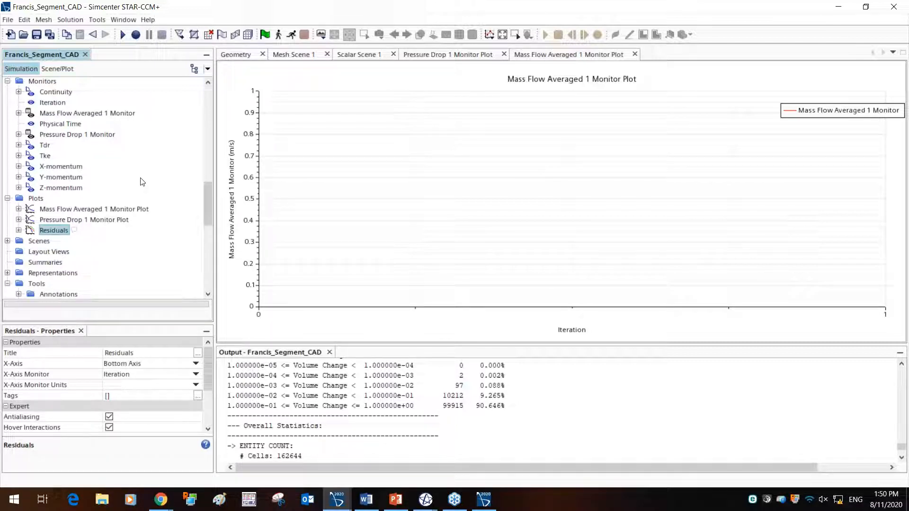
pyautogui.scroll(1, 143, 182)
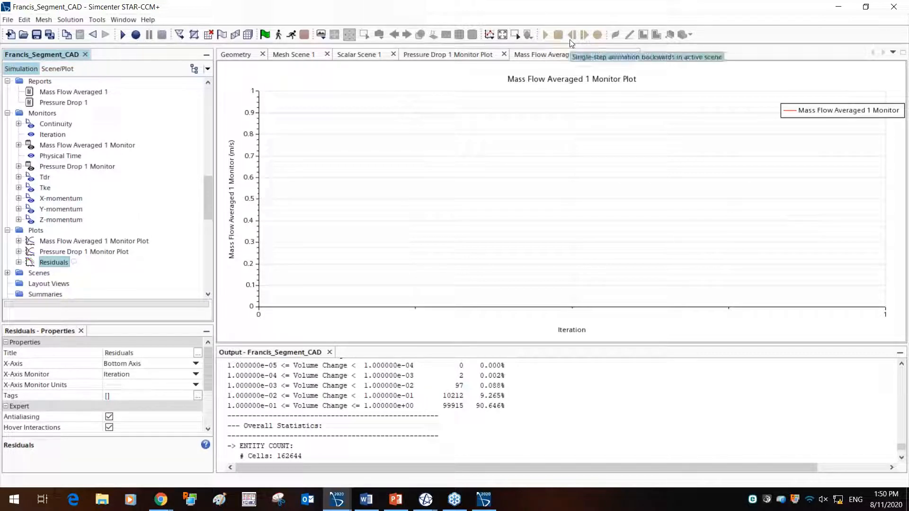
# Close the Scalar Scene 1, Pressure Drop 1 Monitor Plot and Mass Flow Averaged 1 Monitor Plot views
pyautogui.click(393, 54)
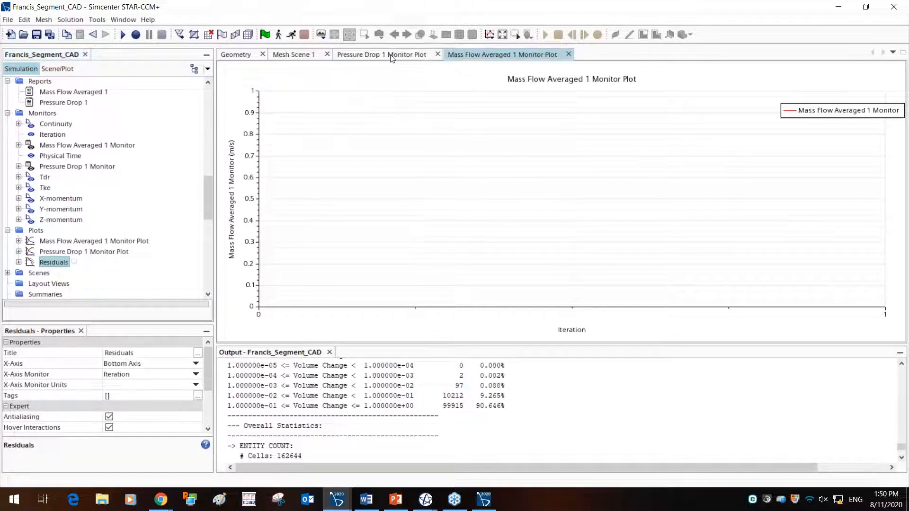
pyautogui.click(437, 55)
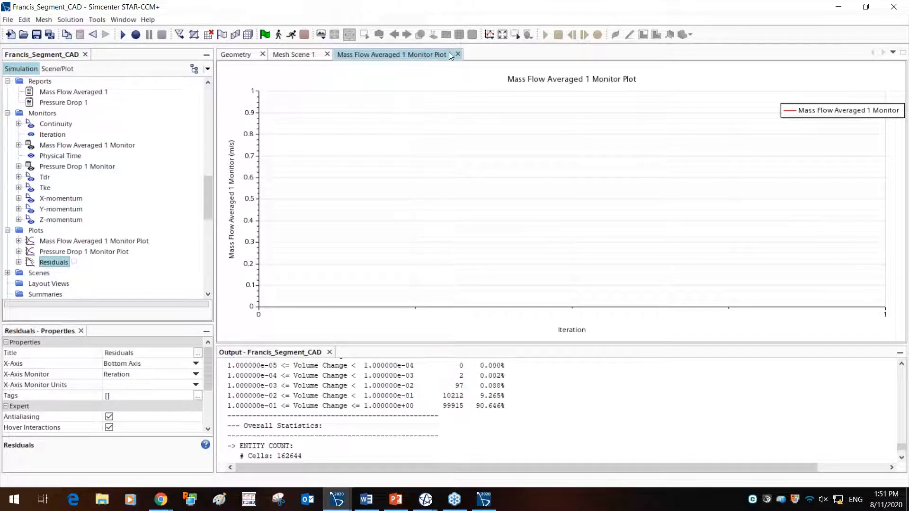
pyautogui.click(458, 55)
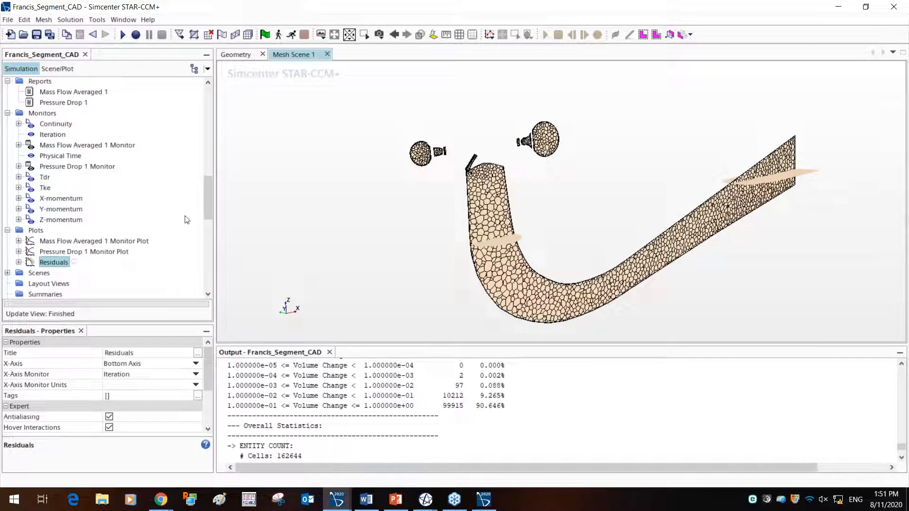
# Switch to the Francis_Segment_Post simulation and expand its plots and scenes
pyautogui.click(344, 502)
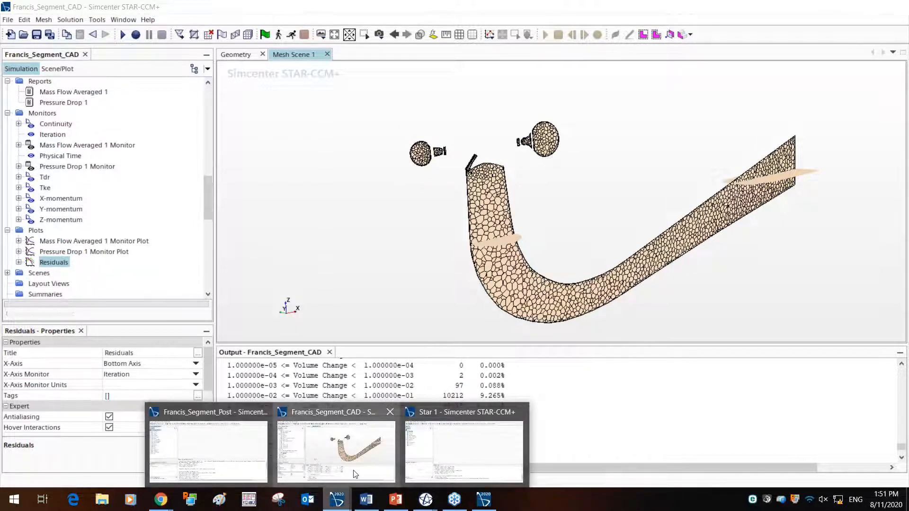
pyautogui.click(255, 455)
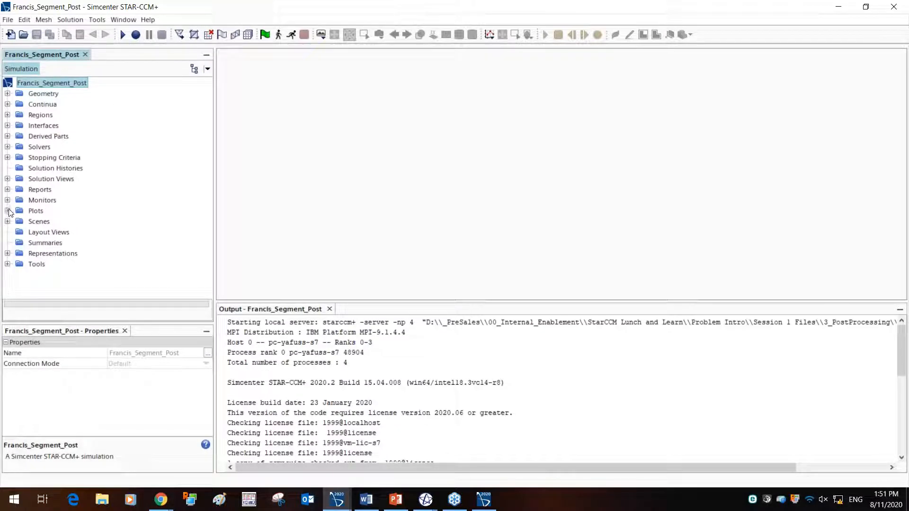
pyautogui.click(7, 211)
pyautogui.click(8, 254)
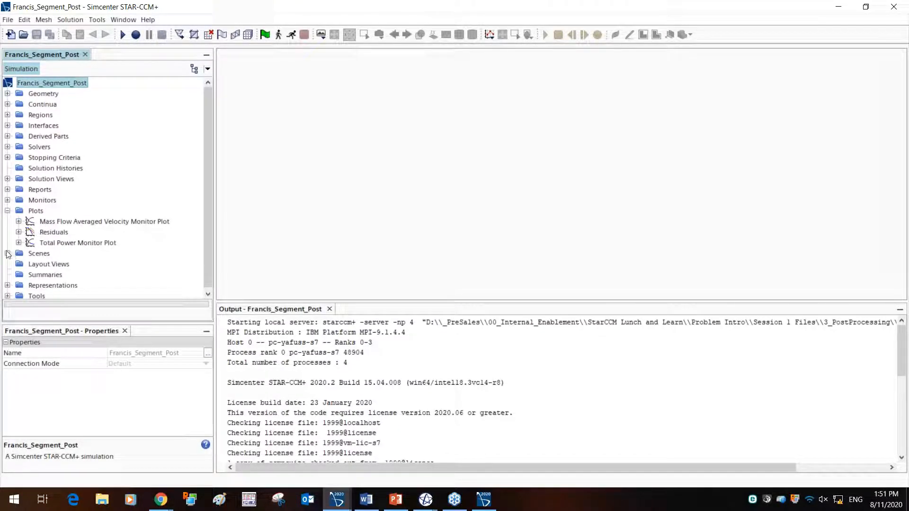
# Open the 03_Velocity_Vector and 04_Pressure scenes
pyautogui.scroll(-1, 91, 269)
pyautogui.click(71, 252)
pyautogui.rightClick(70, 251)
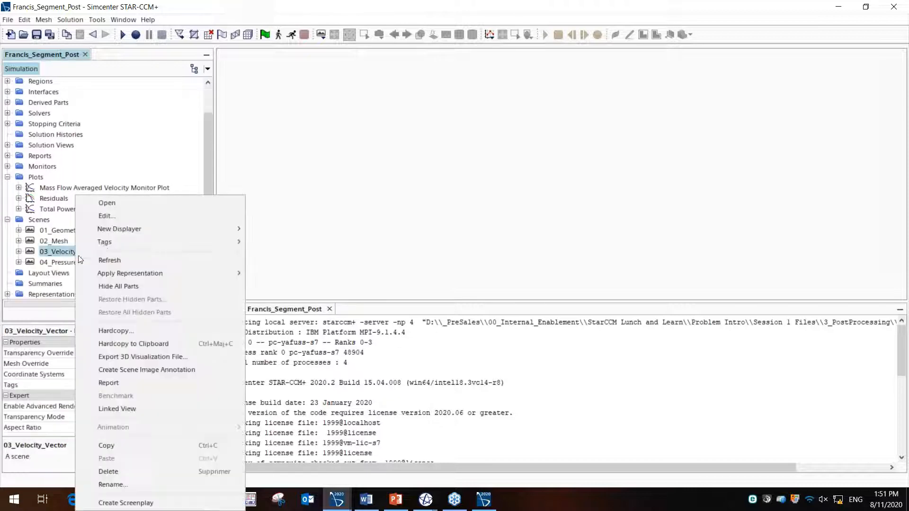
pyautogui.click(116, 205)
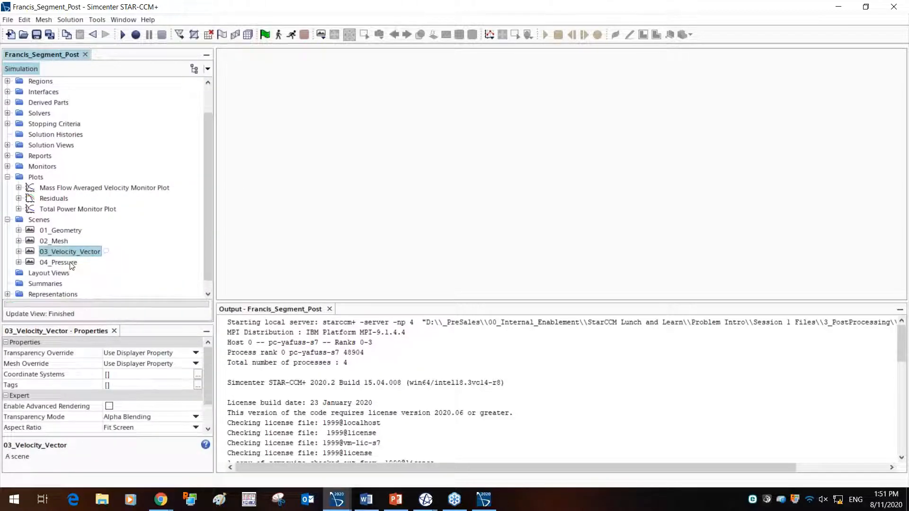
pyautogui.rightClick(71, 262)
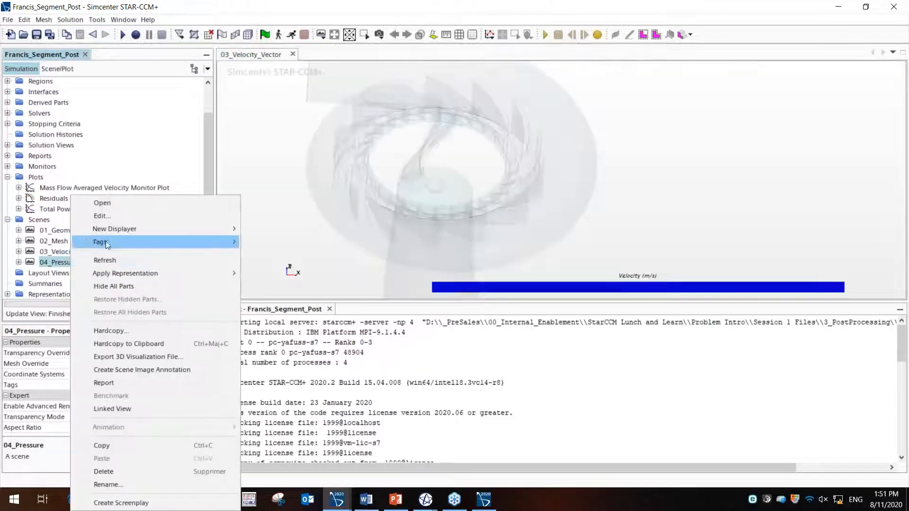
pyautogui.click(102, 203)
# Inspect the derived parts, including the DT5 and DT6 points, the Plane Section, and the XY and XZ planes
pyautogui.scroll(1, 55, 156)
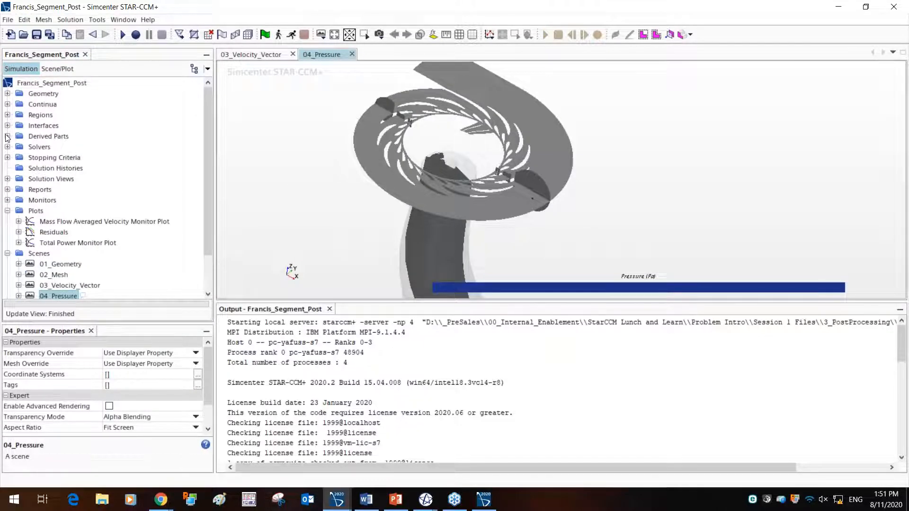
pyautogui.click(7, 137)
pyautogui.click(46, 158)
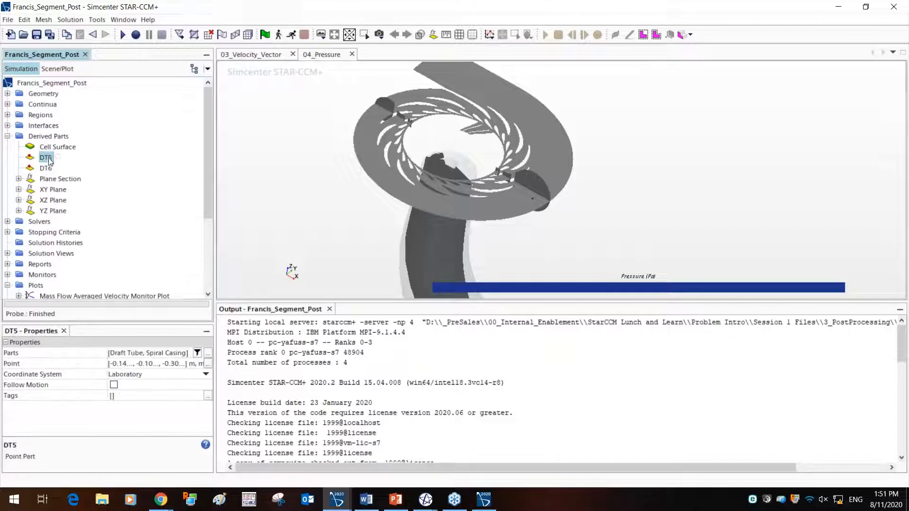
pyautogui.click(46, 169)
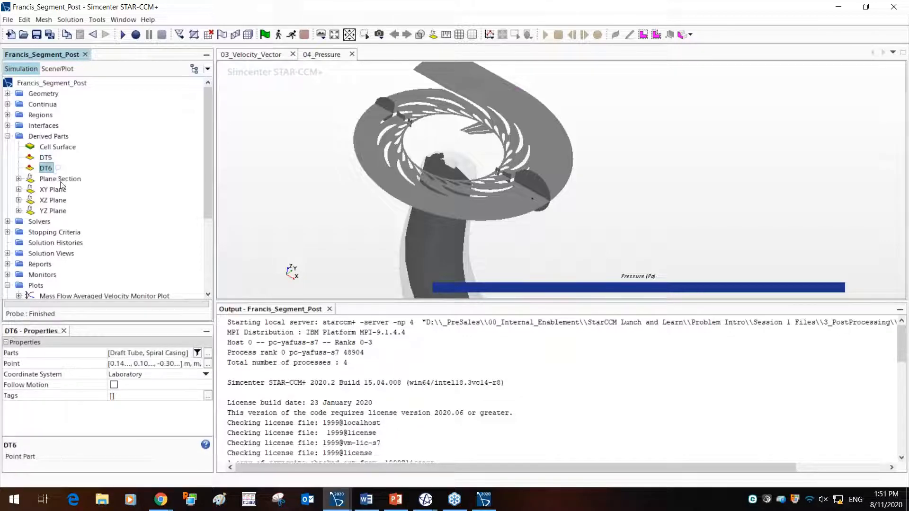
pyautogui.click(61, 182)
pyautogui.click(57, 191)
pyautogui.click(56, 201)
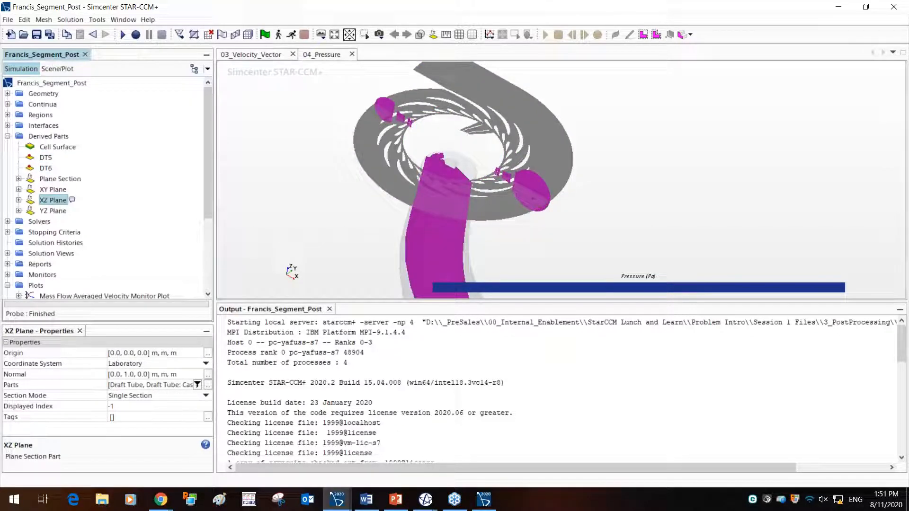
# Frame the turbine in the 04_Pressure scene and run the simulation
pyautogui.click(286, 167)
pyautogui.moveTo(724, 187); pyautogui.dragTo(532, 142)
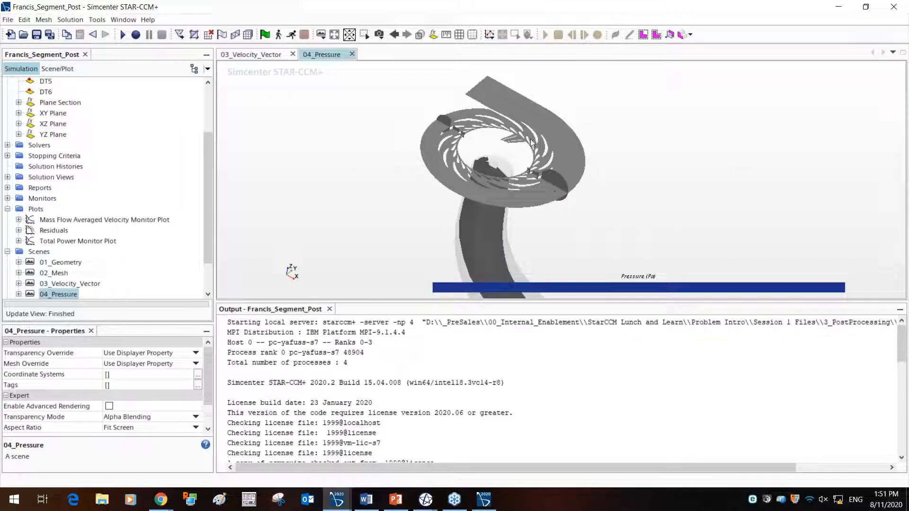
pyautogui.click(291, 35)
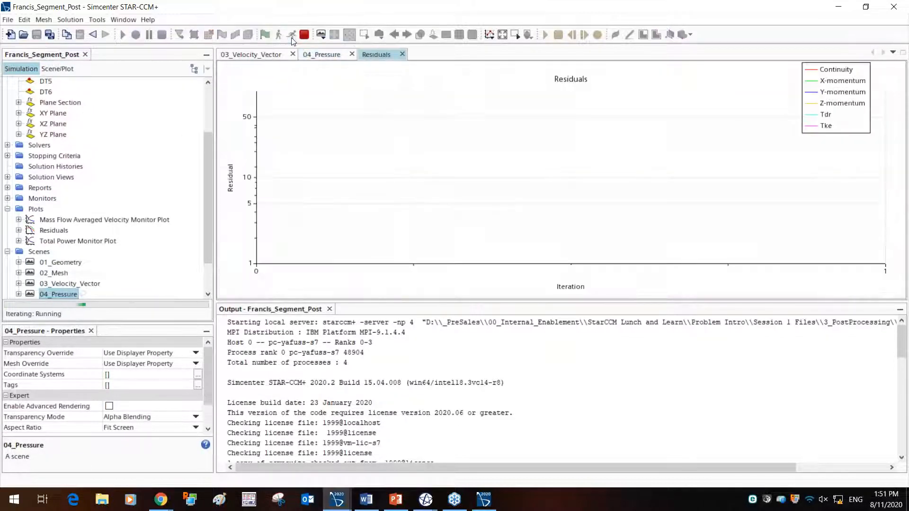
# Check the velocity vectors, the pressure contours and the latest iteration output while the solver runs
pyautogui.click(274, 55)
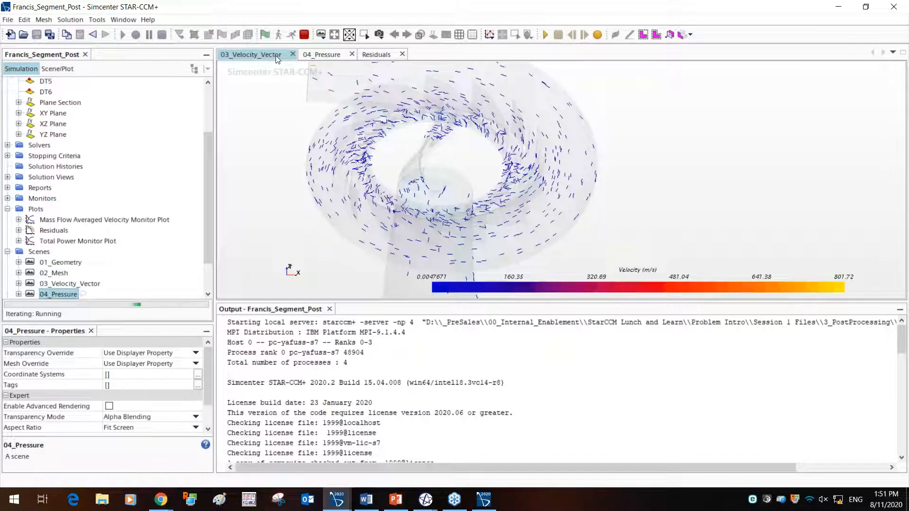
pyautogui.click(326, 55)
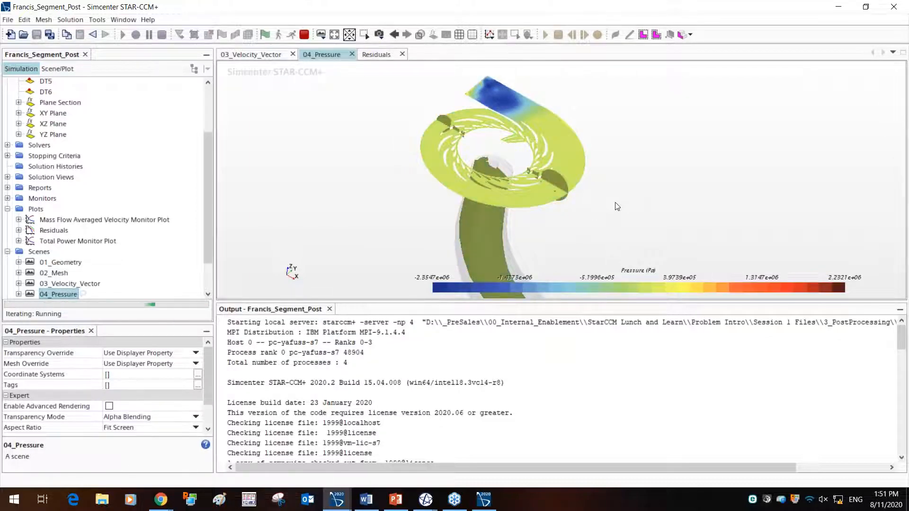
pyautogui.moveTo(902, 335); pyautogui.dragTo(901, 443)
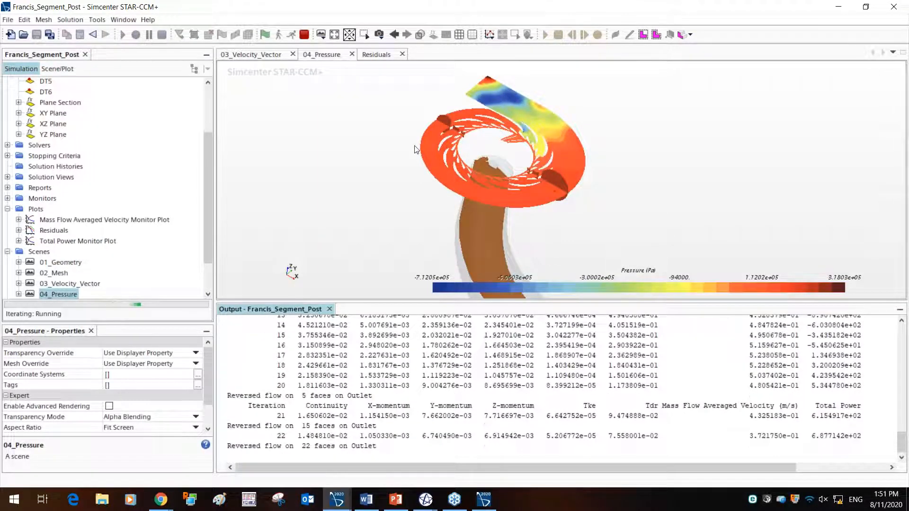
# Open the Total Power and Mass Flow Averaged Velocity monitor plots
pyautogui.rightClick(71, 245)
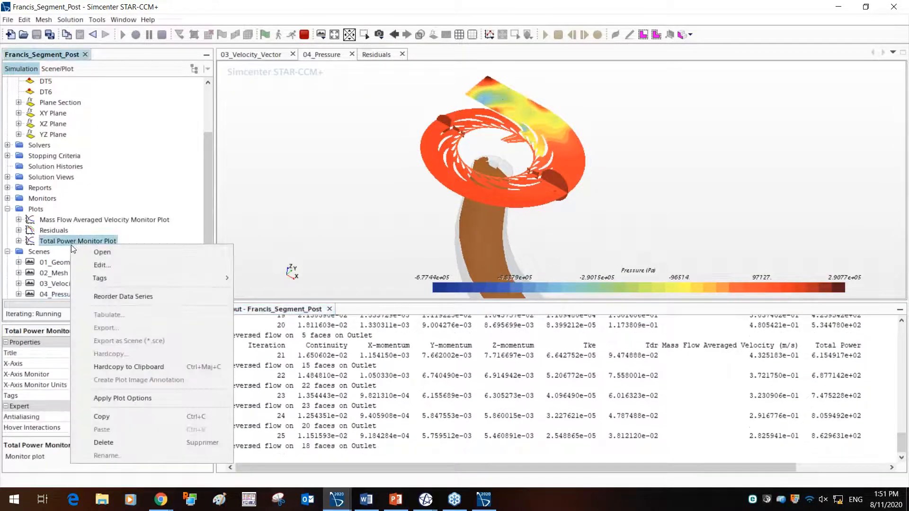
pyautogui.click(94, 252)
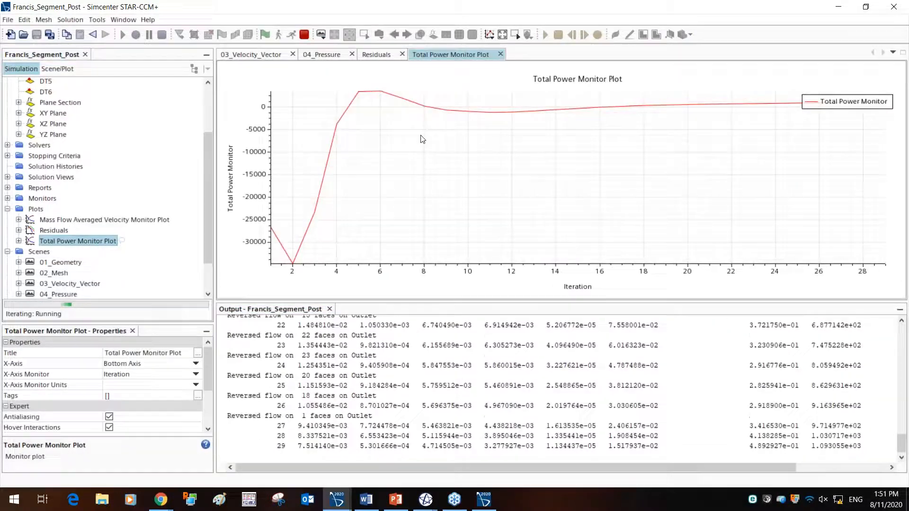
pyautogui.rightClick(109, 220)
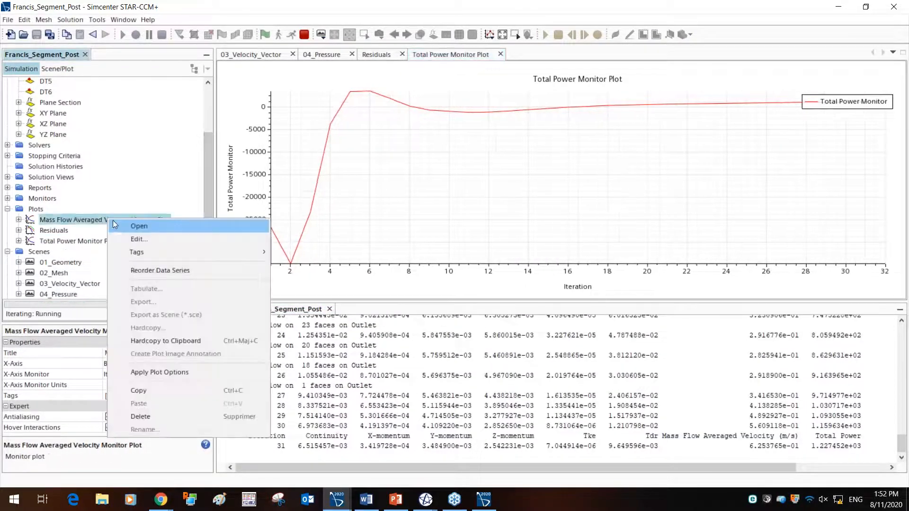
pyautogui.click(146, 223)
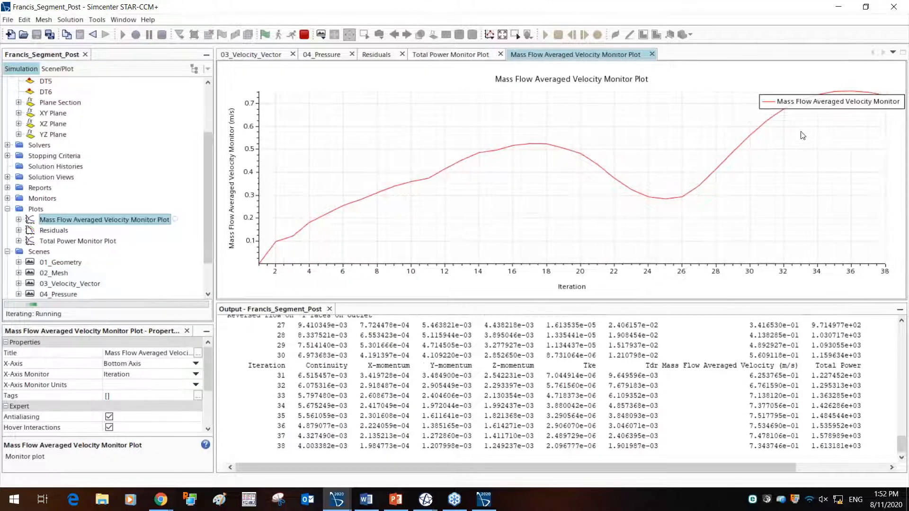
# Examine the simulation's stopping criteria and the options for adding a new criterion, leaving the criteria as they are
pyautogui.scroll(-1, 71, 200)
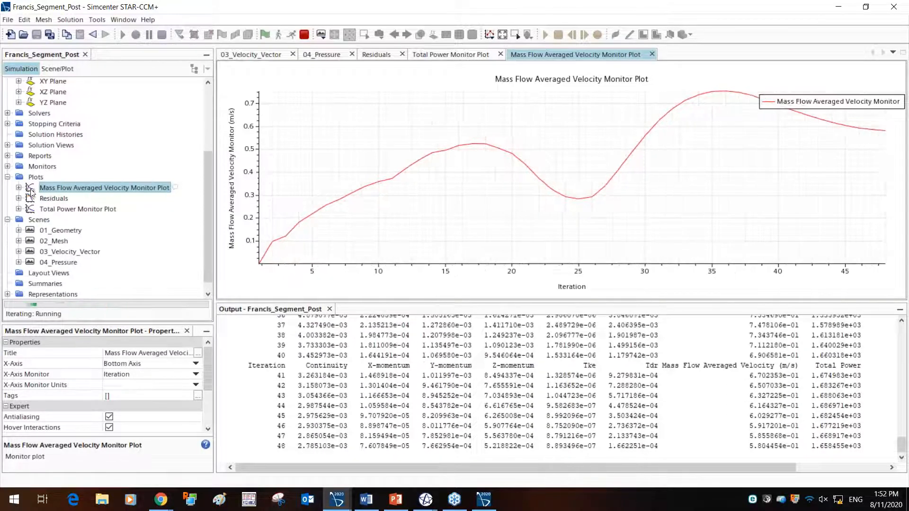
pyautogui.click(7, 177)
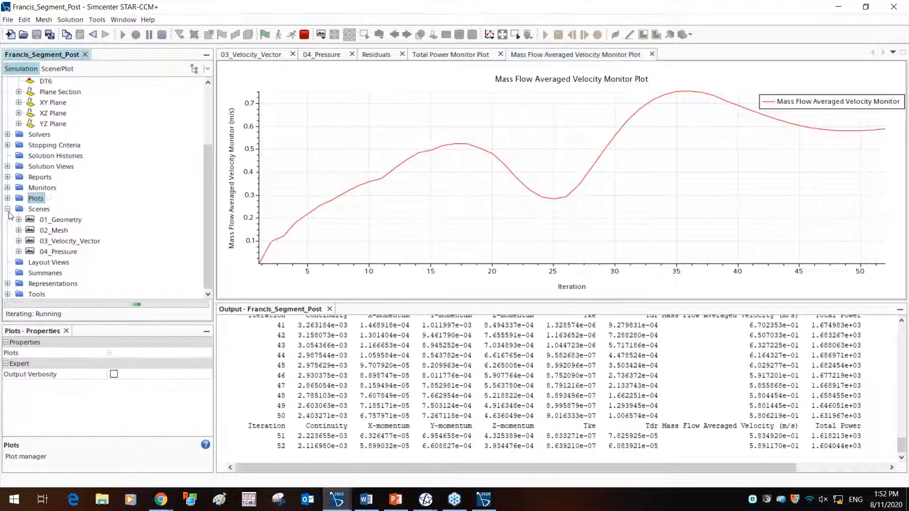
pyautogui.click(8, 145)
pyautogui.click(51, 146)
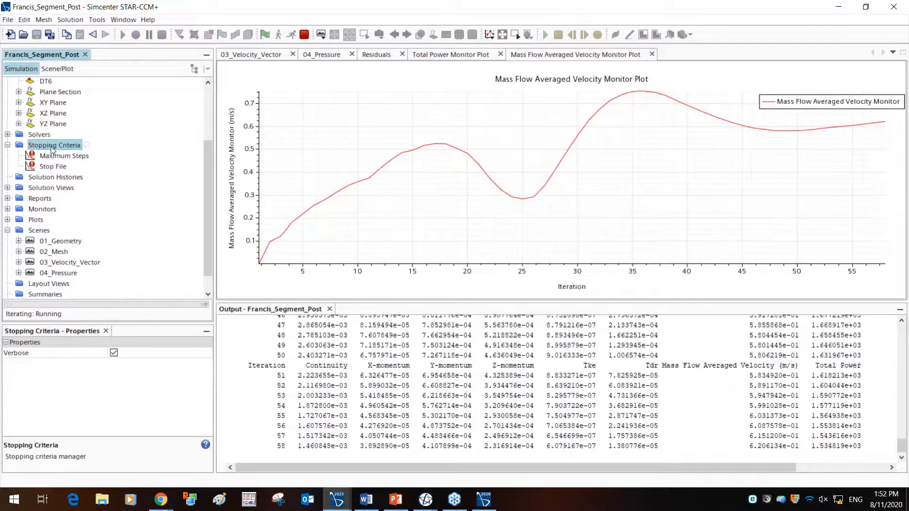
pyautogui.rightClick(52, 148)
pyautogui.moveTo(156, 156)
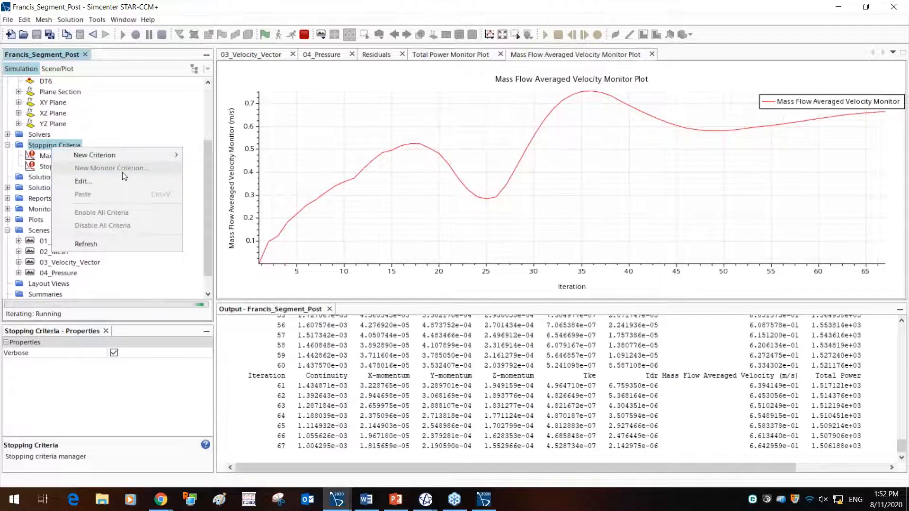
pyautogui.click(121, 134)
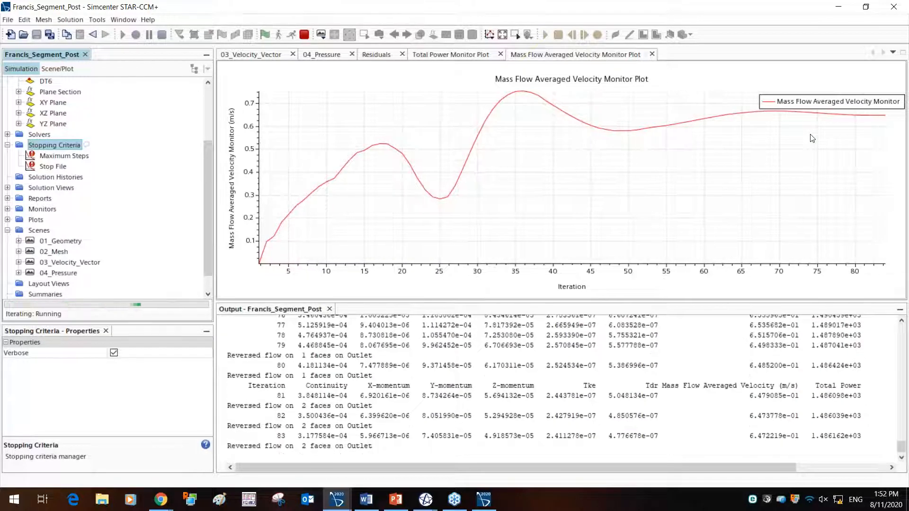
# Review the velocity vector scene and take a closer look at the turbine's pressure contours during the run
pyautogui.click(263, 56)
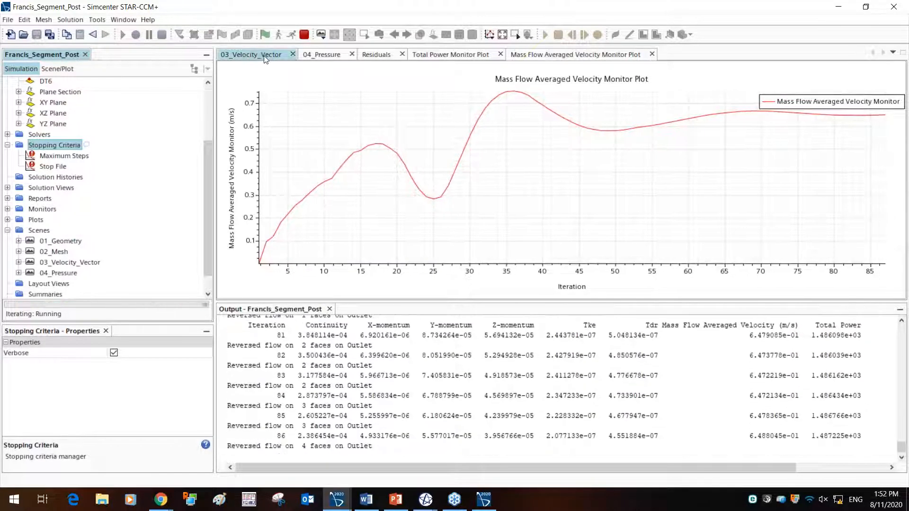
pyautogui.click(319, 55)
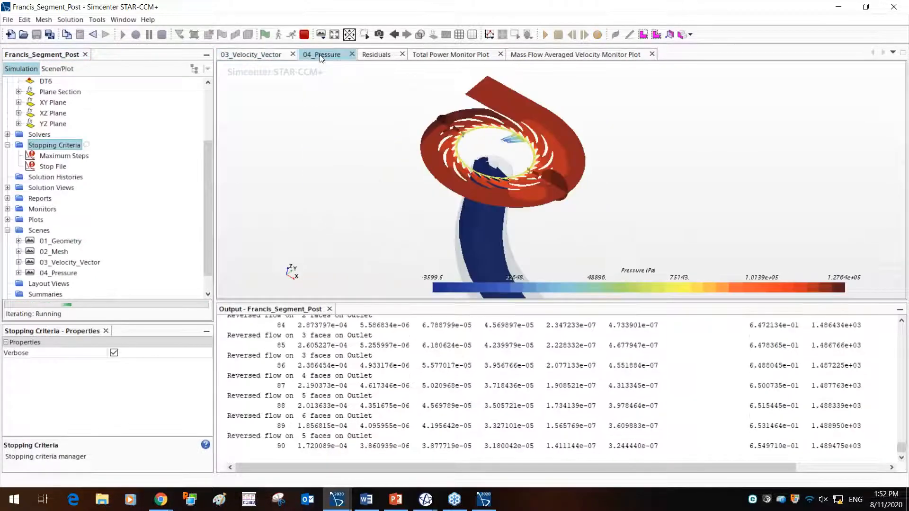
pyautogui.moveTo(600, 220); pyautogui.dragTo(462, 137)
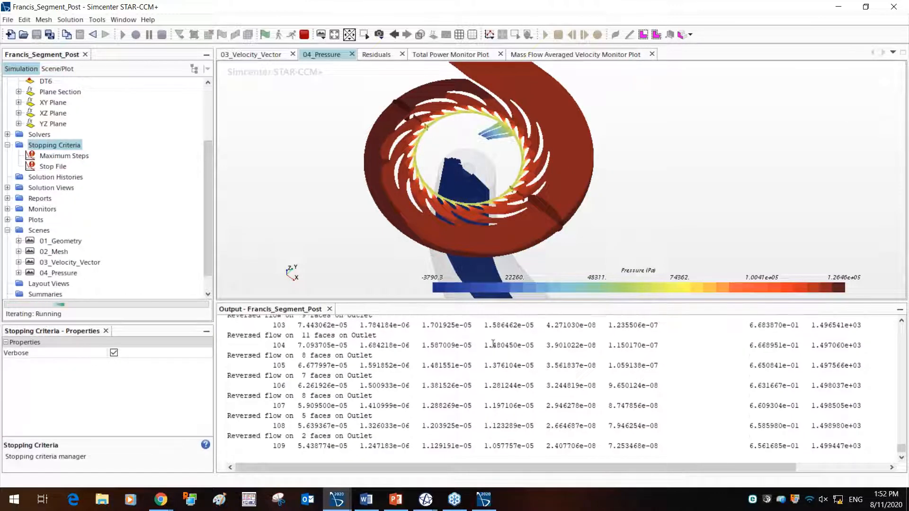
pyautogui.hotkey('alt', 'Tab')
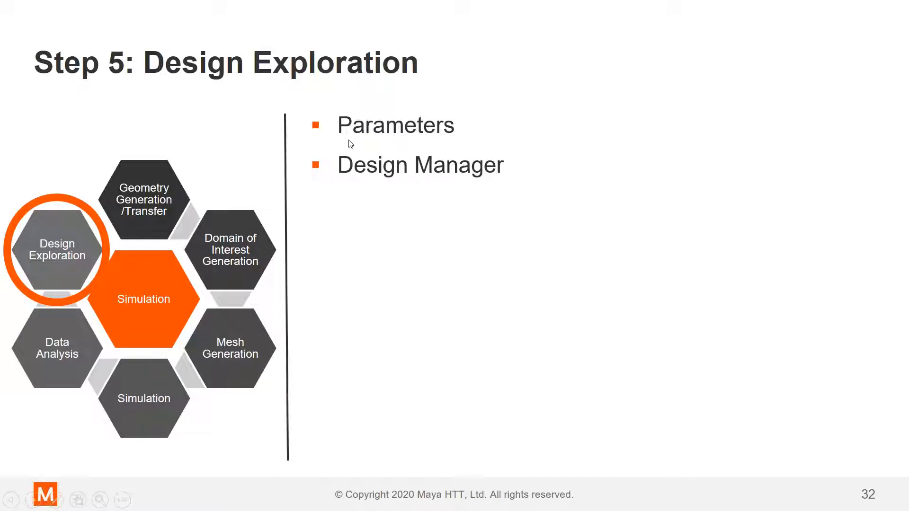
pyautogui.hotkey('alt', 'Tab')
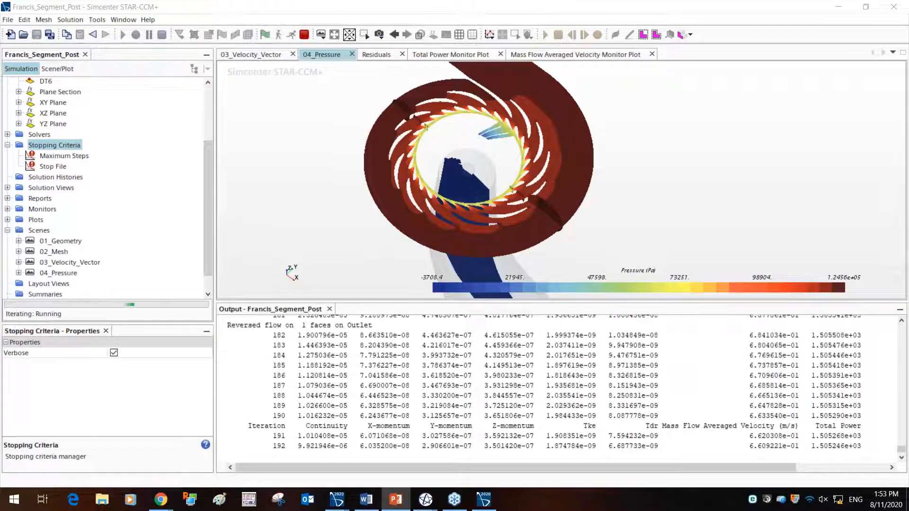
# Set the GuideVaneAngle design parameter of 3D-CAD Model 1 to 12 deg
pyautogui.scroll(3, 211, 209)
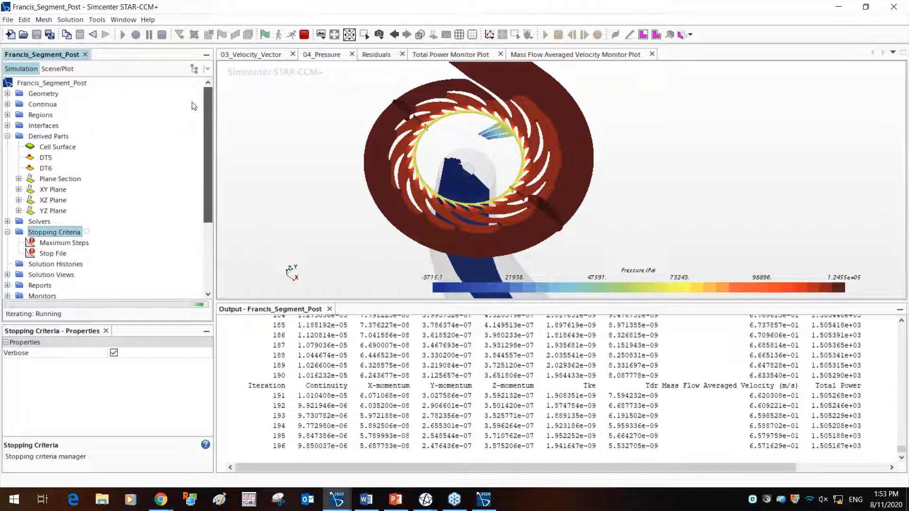
pyautogui.click(7, 94)
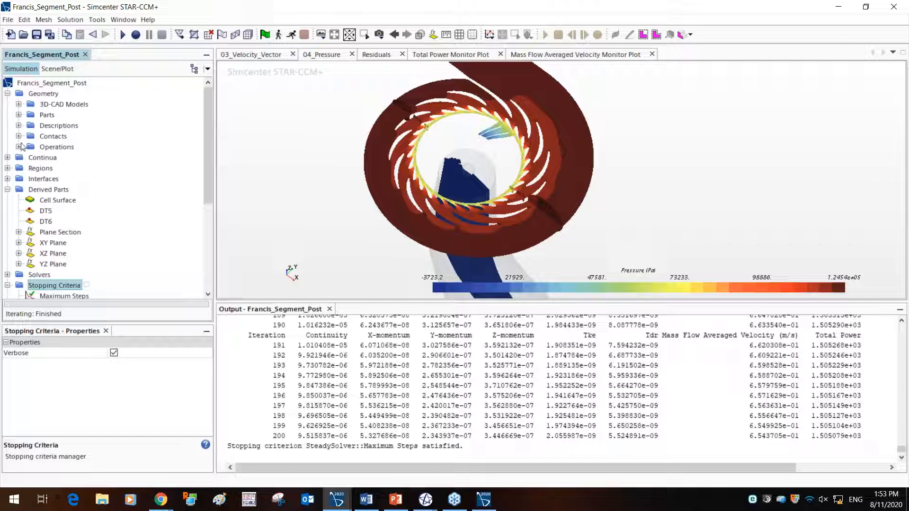
pyautogui.click(19, 104)
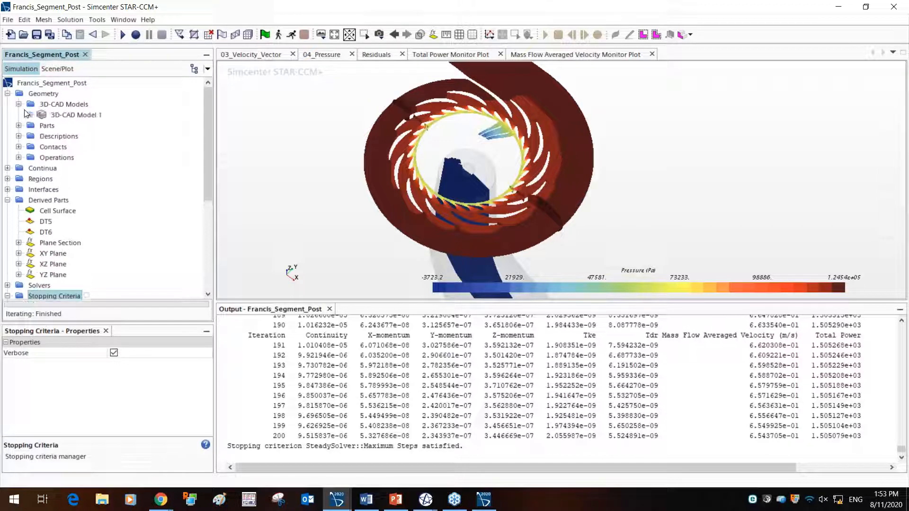
pyautogui.click(30, 115)
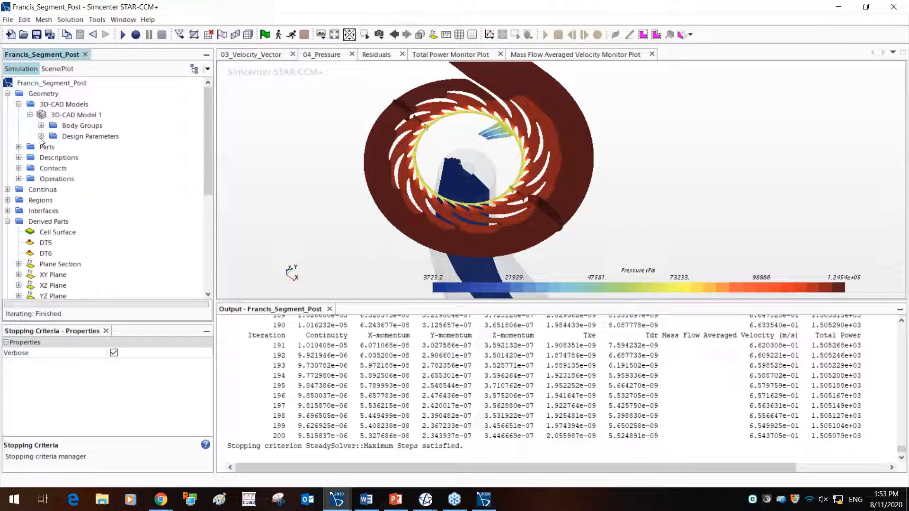
pyautogui.click(41, 136)
pyautogui.click(89, 148)
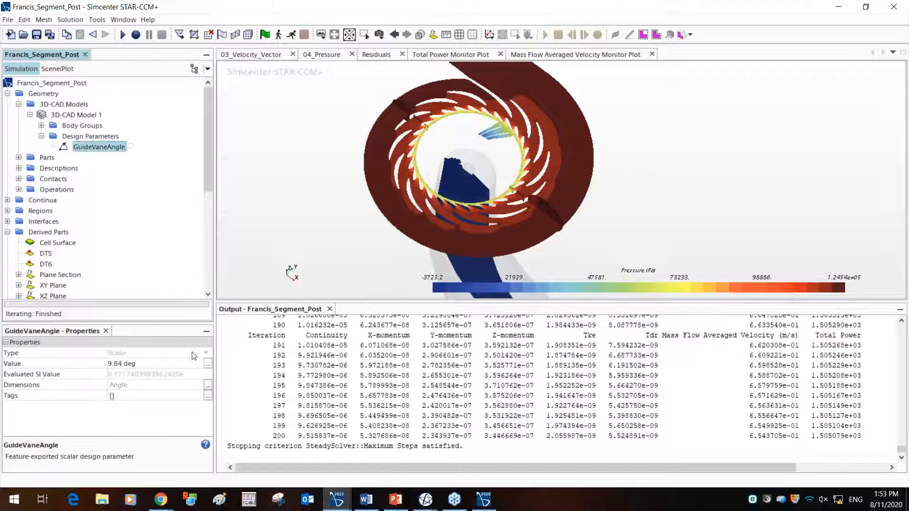
pyautogui.click(149, 364)
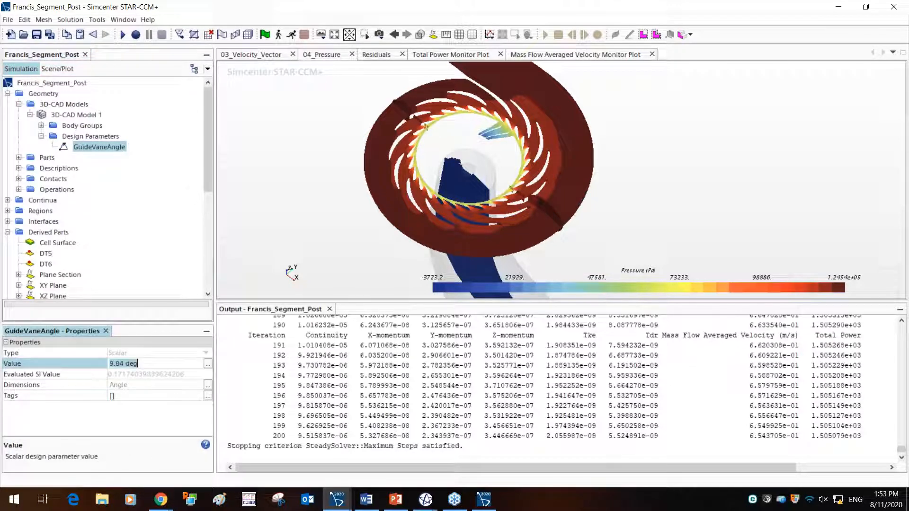
pyautogui.write('12')
pyautogui.press('Return')
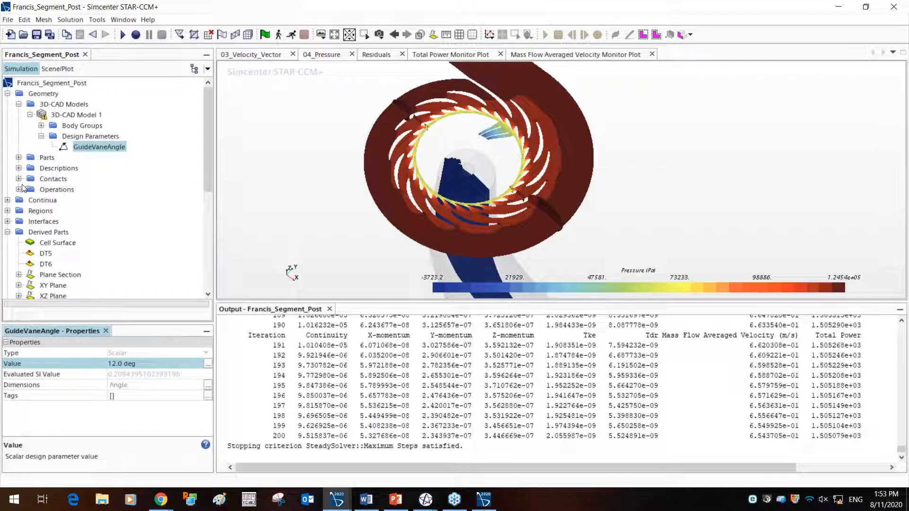
# Execute all geometry operations to update the imprint and the automated mesh
pyautogui.click(18, 189)
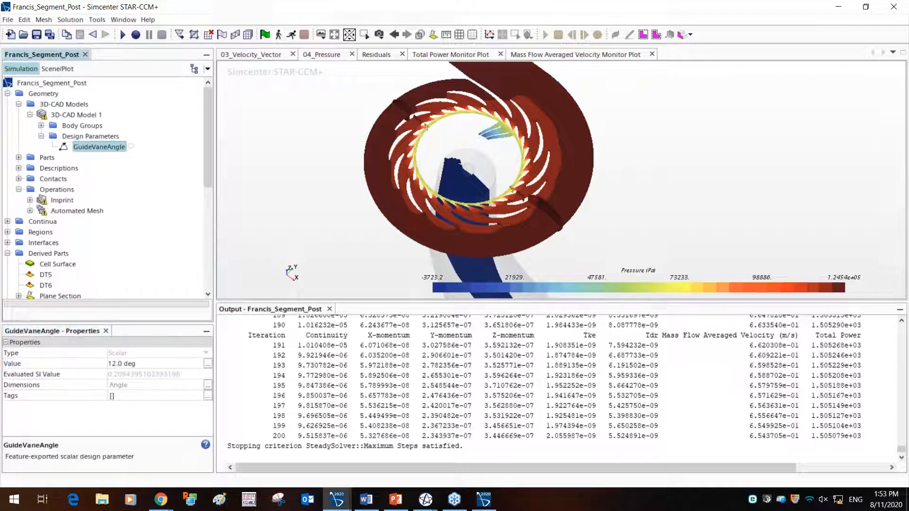
pyautogui.click(64, 190)
pyautogui.rightClick(63, 190)
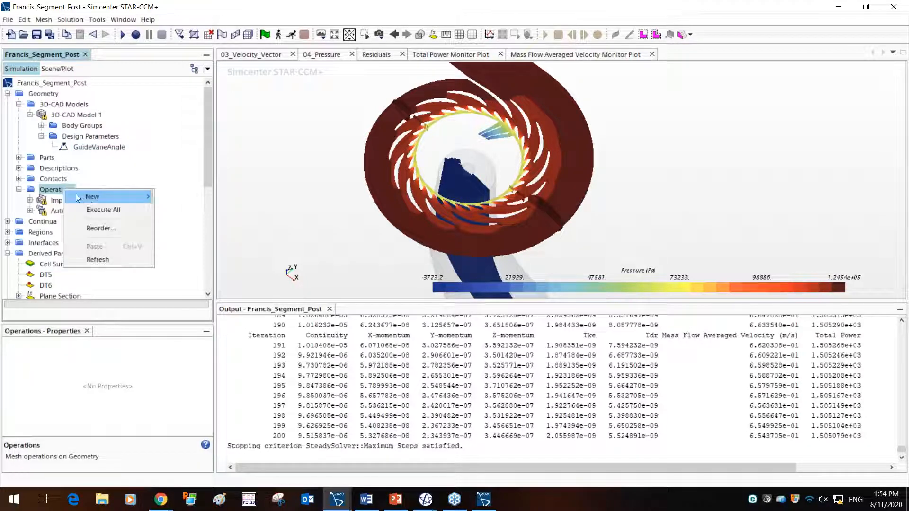
pyautogui.click(98, 210)
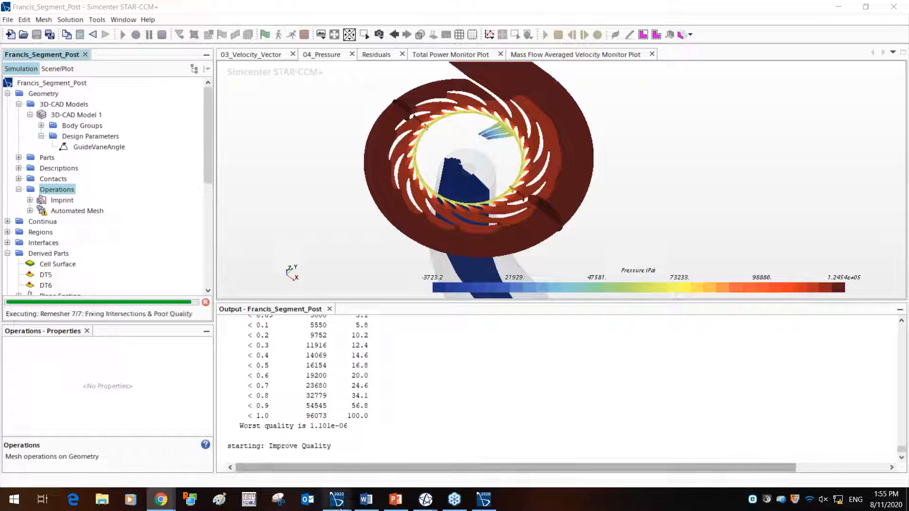
# Switch to the Francis_Segment_CAD simulation and create a Design Manager project from it
pyautogui.moveTo(336, 499)
pyautogui.click(299, 479)
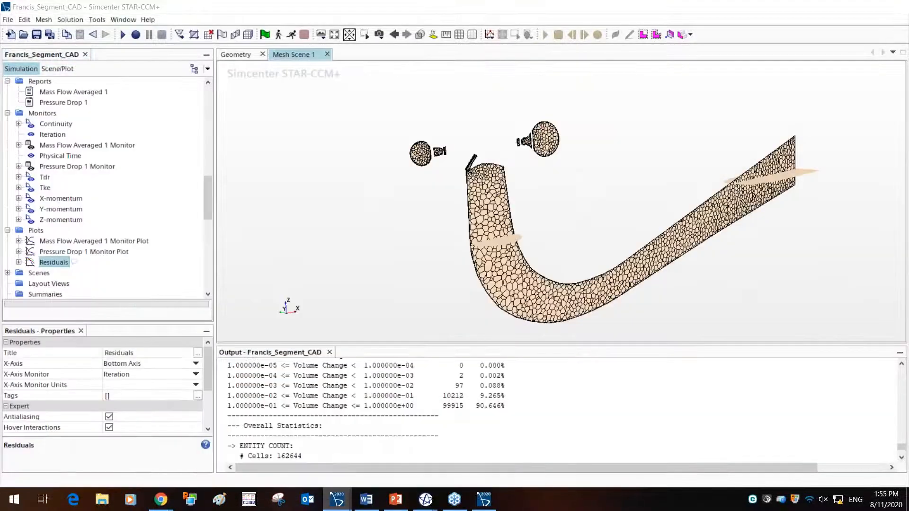
pyautogui.moveTo(208, 198); pyautogui.dragTo(208, 109)
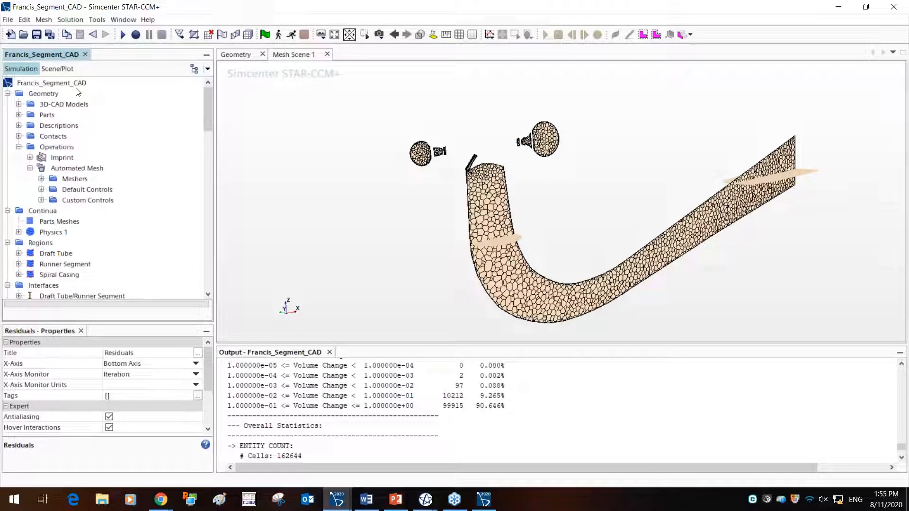
pyautogui.click(19, 148)
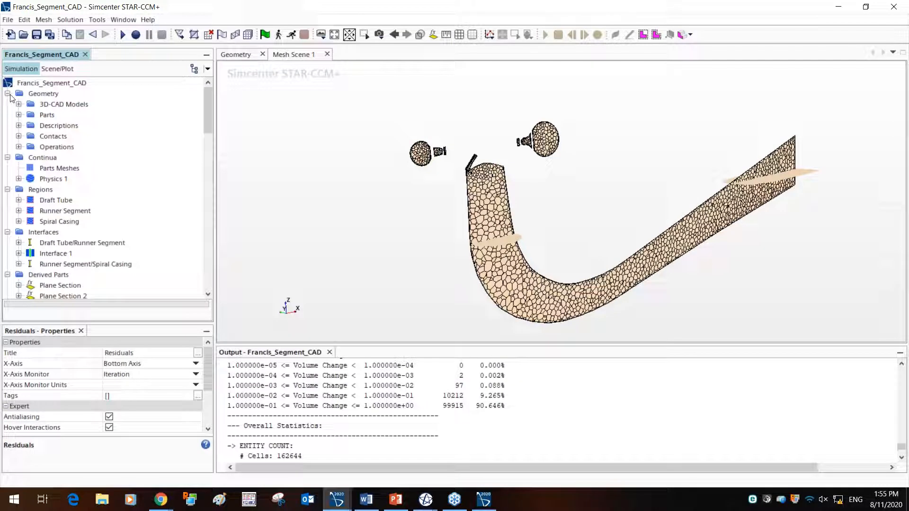
pyautogui.click(8, 95)
pyautogui.click(47, 82)
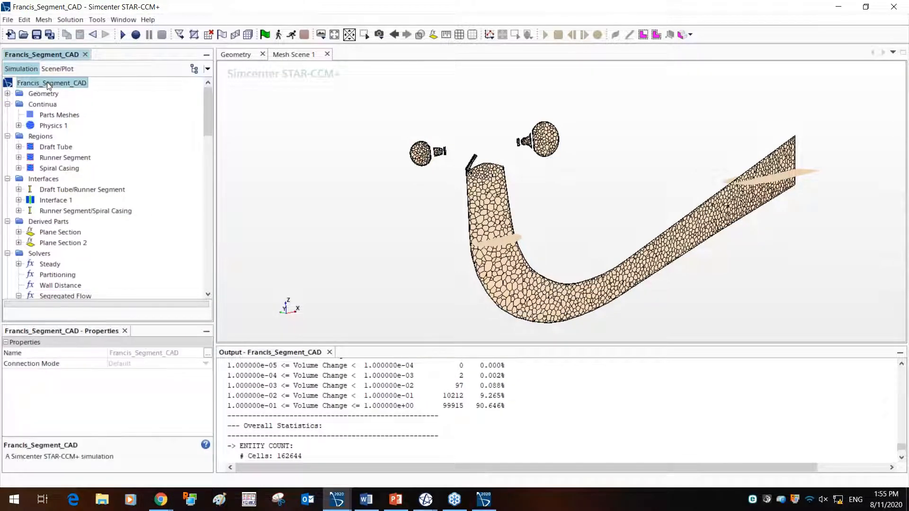
pyautogui.rightClick(48, 85)
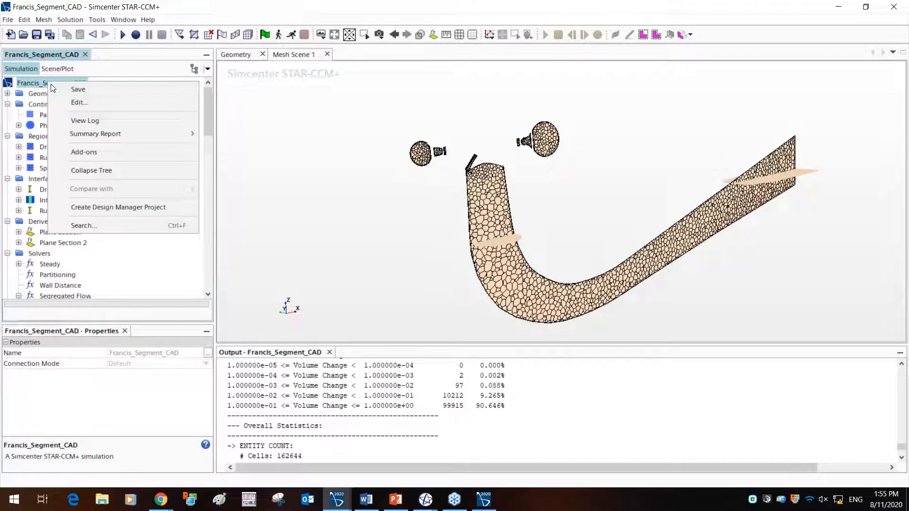
pyautogui.click(124, 210)
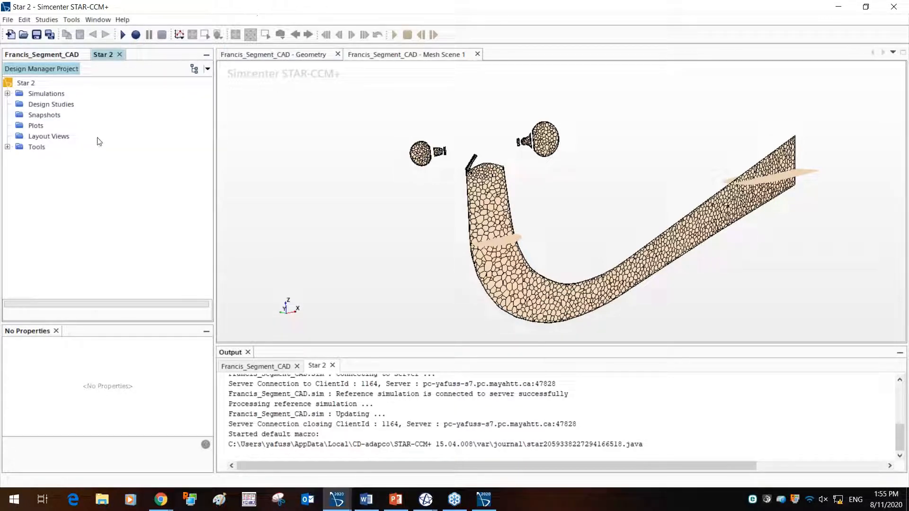
# Add a design study to the Design Manager project and set its study type to Optimization
pyautogui.click(7, 94)
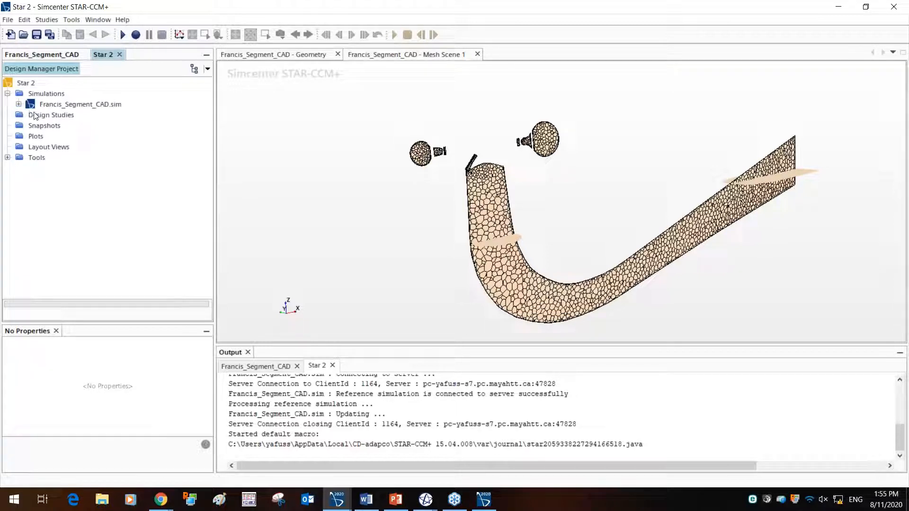
pyautogui.click(53, 115)
pyautogui.rightClick(53, 115)
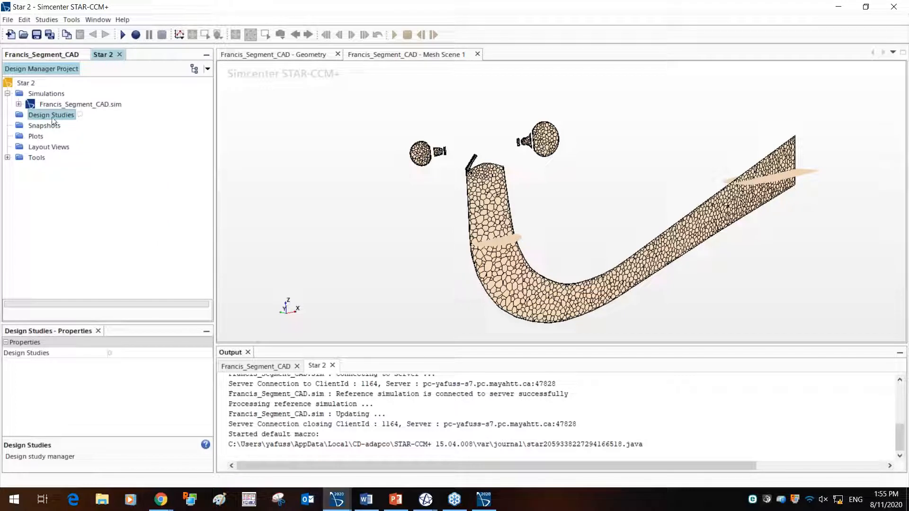
pyautogui.doubleClick(20, 119)
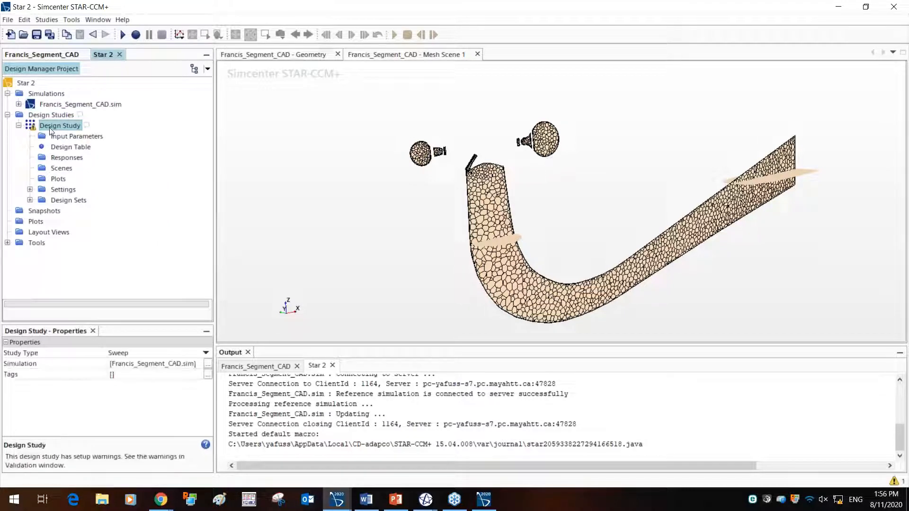
pyautogui.click(175, 355)
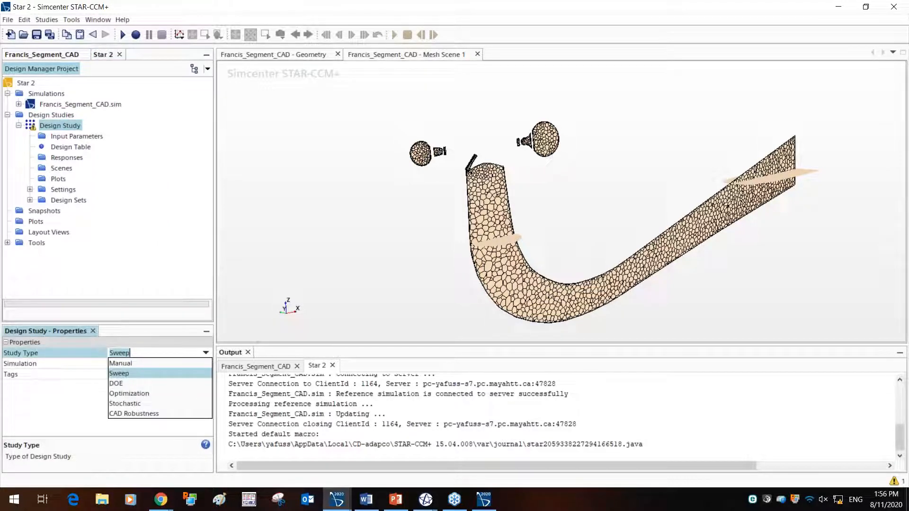
pyautogui.click(164, 391)
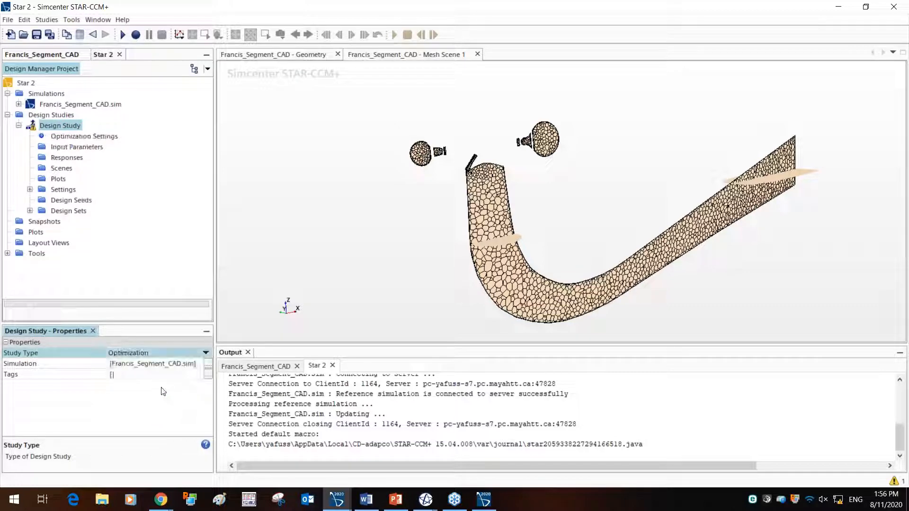
# Assign GuideVaneAngle as the input parameter of the design study
pyautogui.click(85, 147)
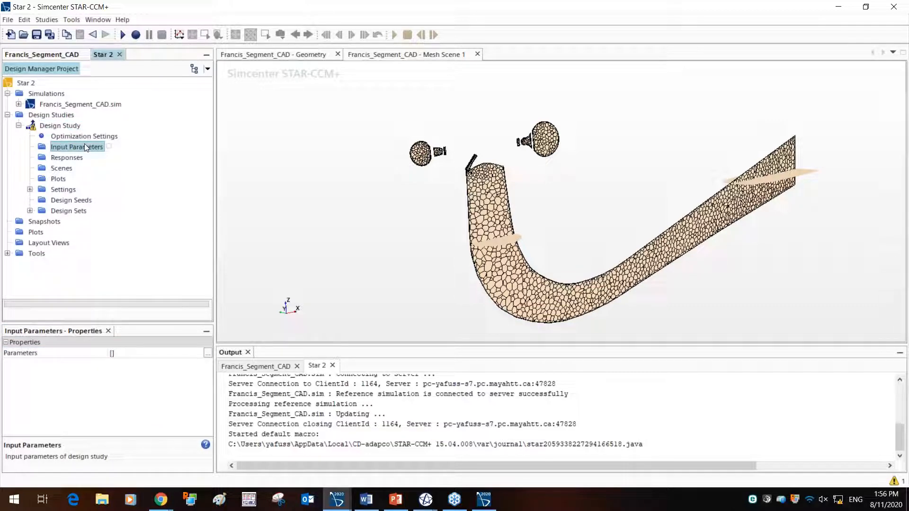
pyautogui.click(203, 353)
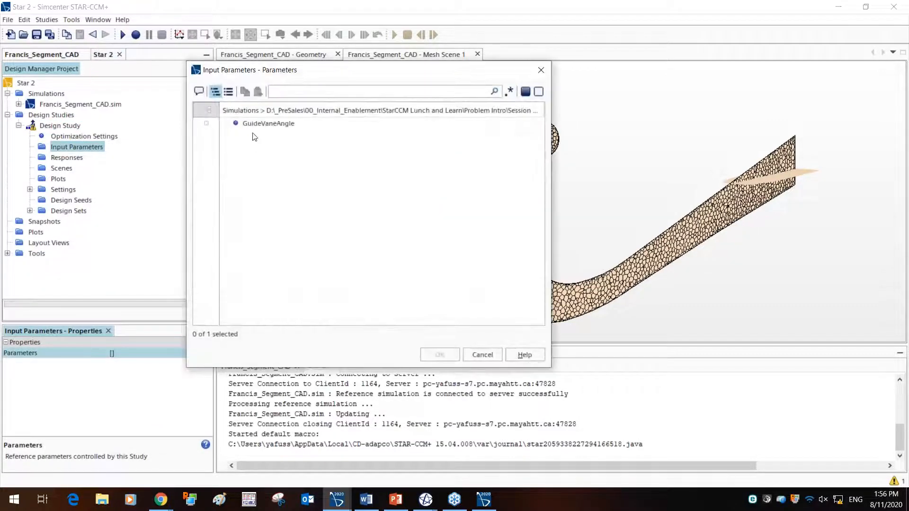
pyautogui.click(256, 128)
pyautogui.click(256, 128)
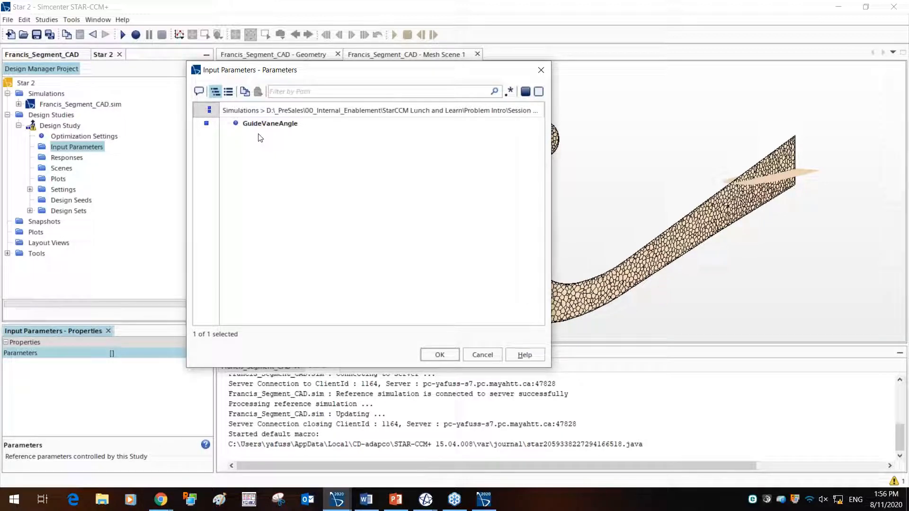
pyautogui.click(428, 352)
# Examine the types of global parameter that can be added in the Francis_Segment_CAD simulation, without creating one
pyautogui.click(56, 58)
pyautogui.scroll(-15, 91, 160)
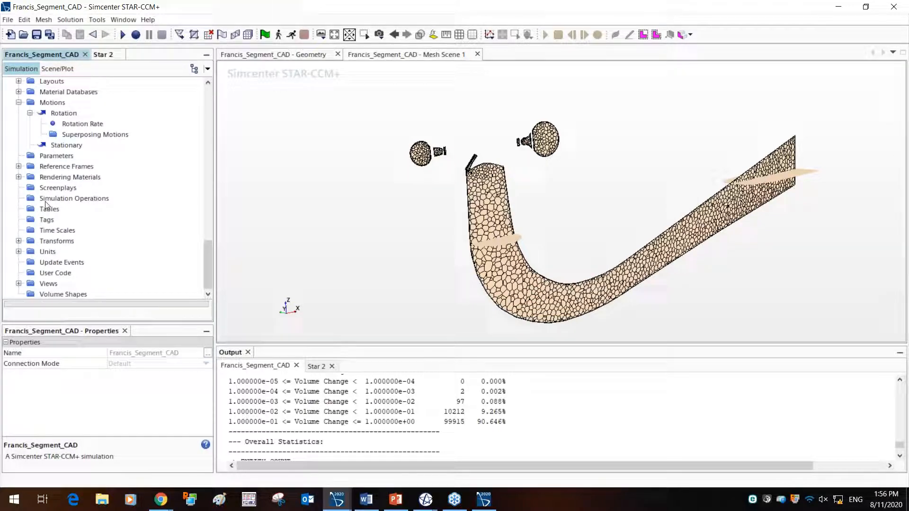
pyautogui.scroll(2, 50, 205)
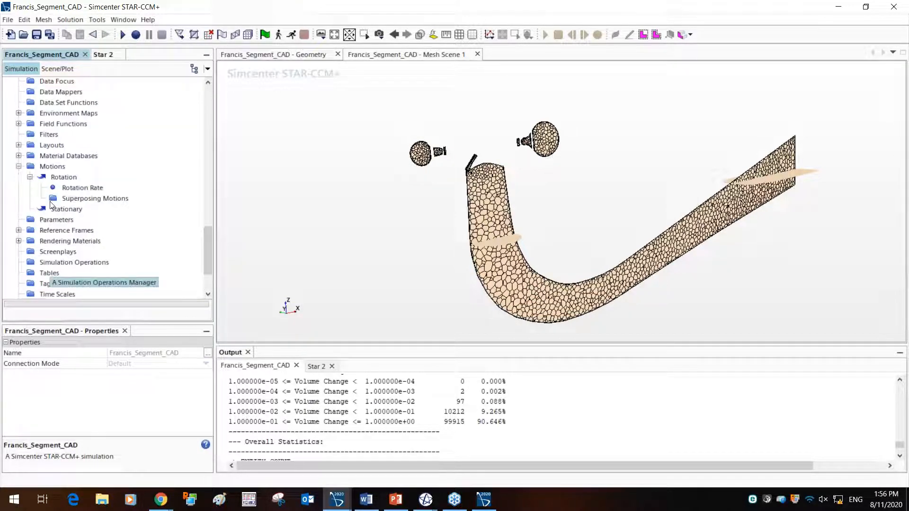
pyautogui.scroll(3, 51, 203)
pyautogui.scroll(-4, 56, 199)
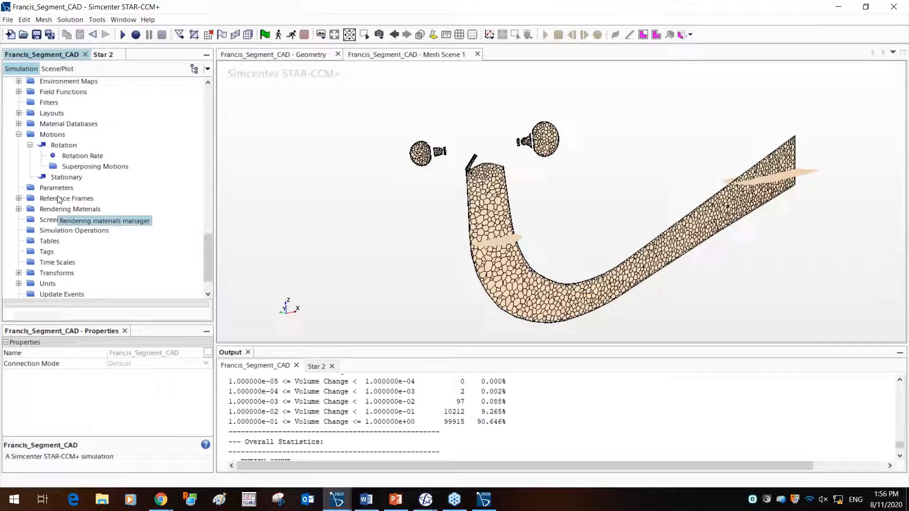
pyautogui.click(56, 188)
pyautogui.rightClick(57, 188)
pyautogui.moveTo(75, 202)
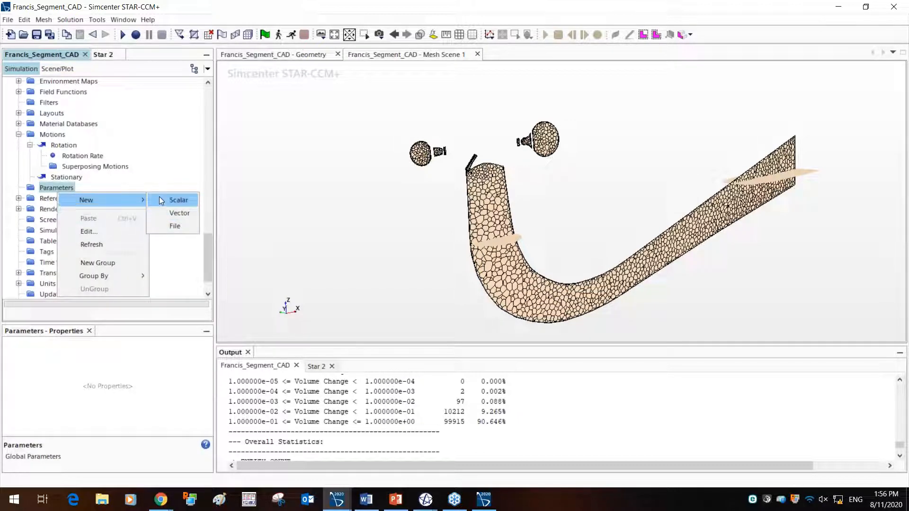
pyautogui.click(143, 185)
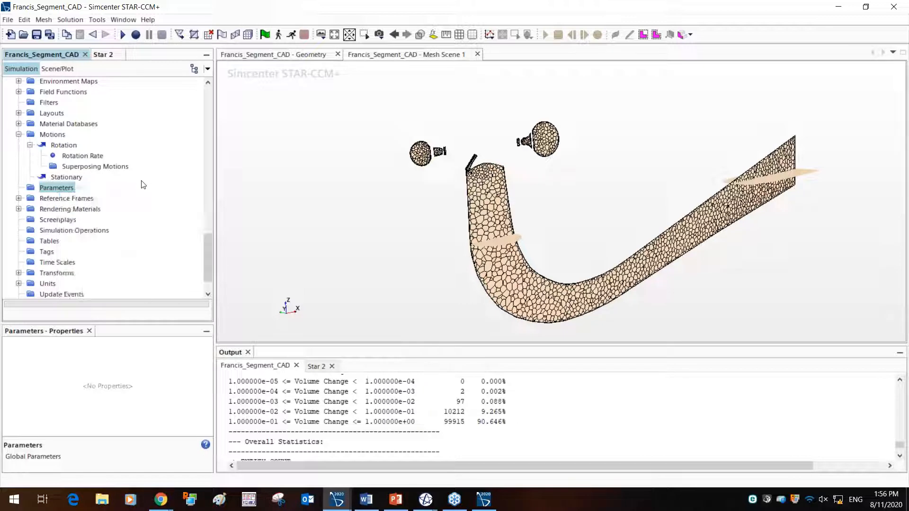
# Return to the Star 2 Design Manager project and assign Mass Flow Averaged 1 and Pressure Drop 1 as the design study's responses
pyautogui.click(103, 54)
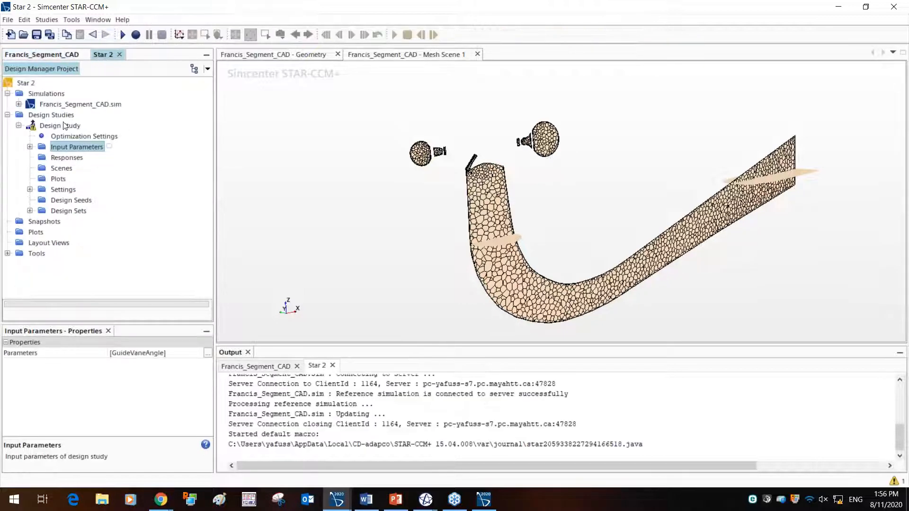
pyautogui.click(68, 161)
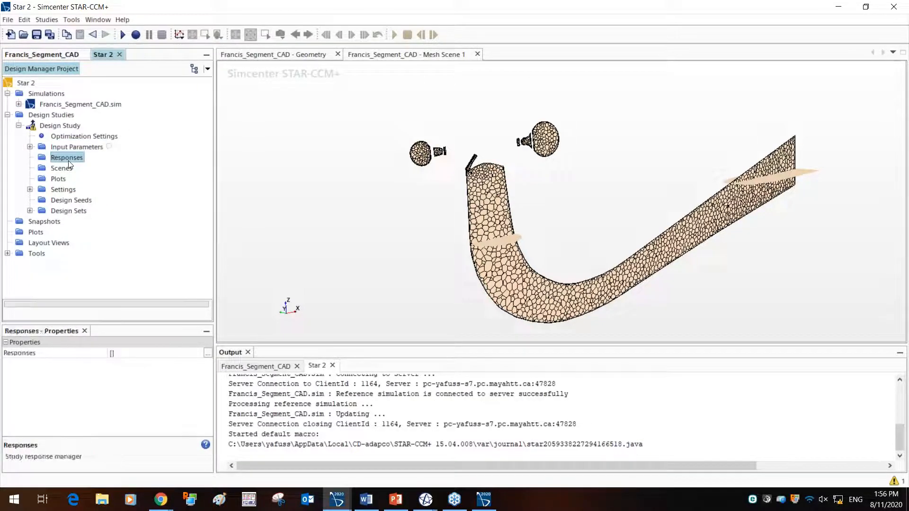
pyautogui.rightClick(68, 161)
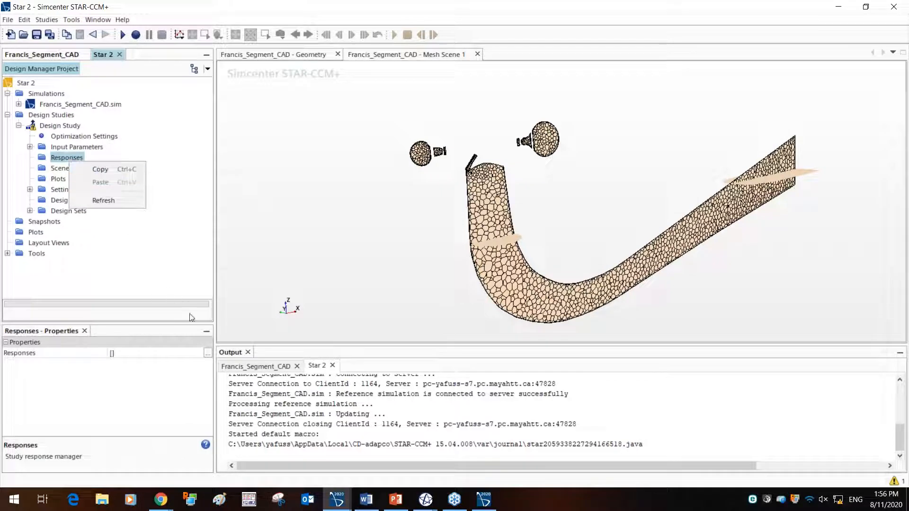
pyautogui.click(208, 354)
pyautogui.click(207, 354)
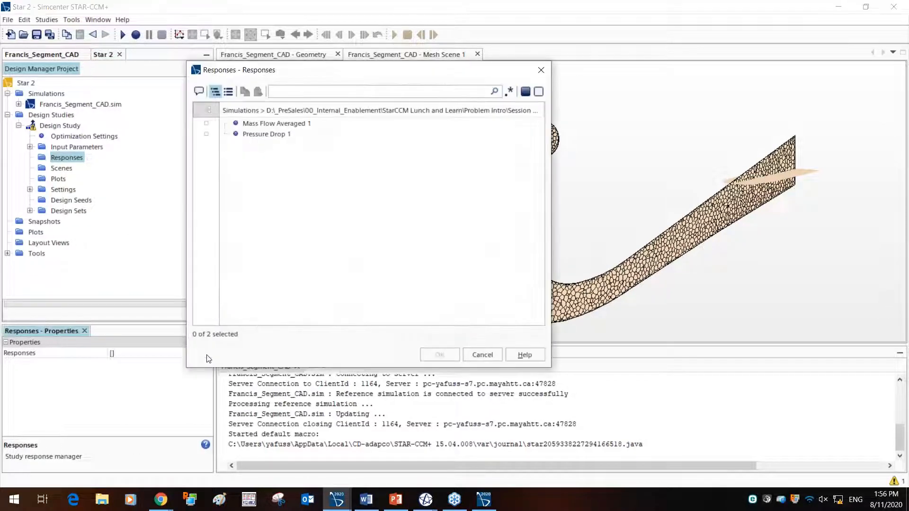
pyautogui.click(228, 137)
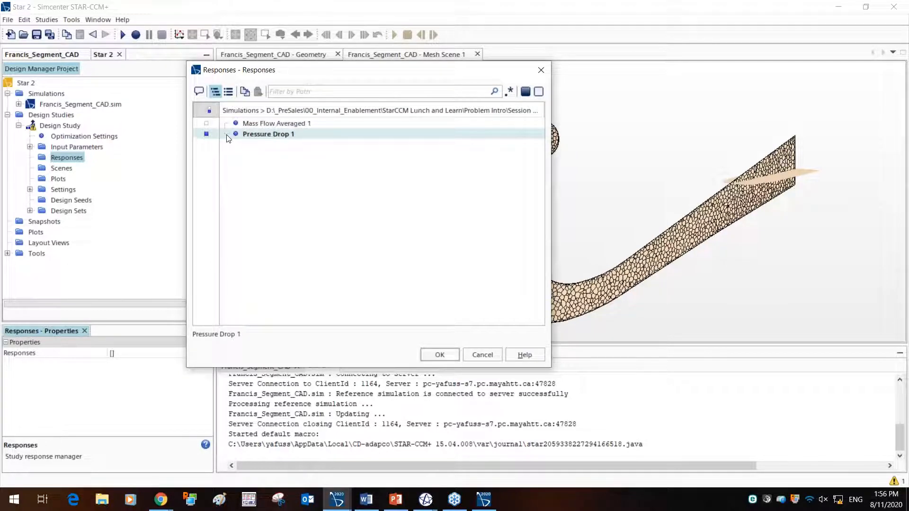
pyautogui.click(224, 125)
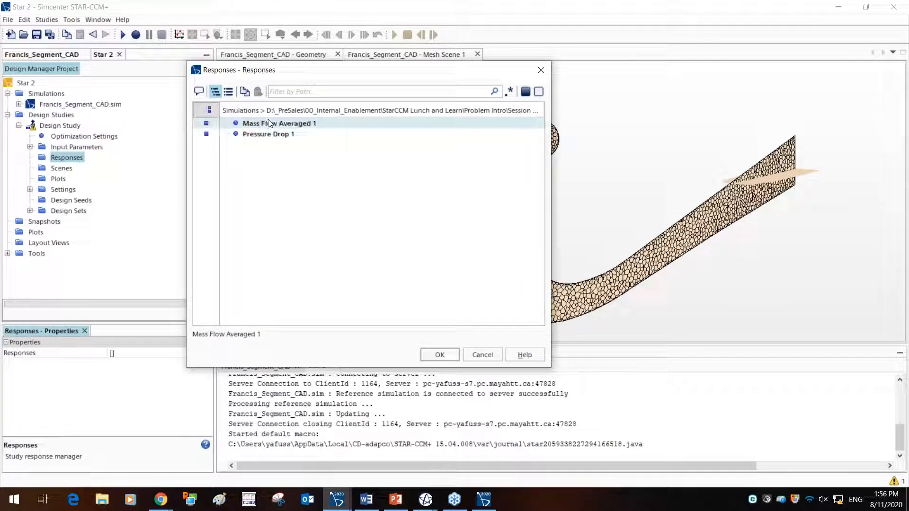
pyautogui.click(442, 357)
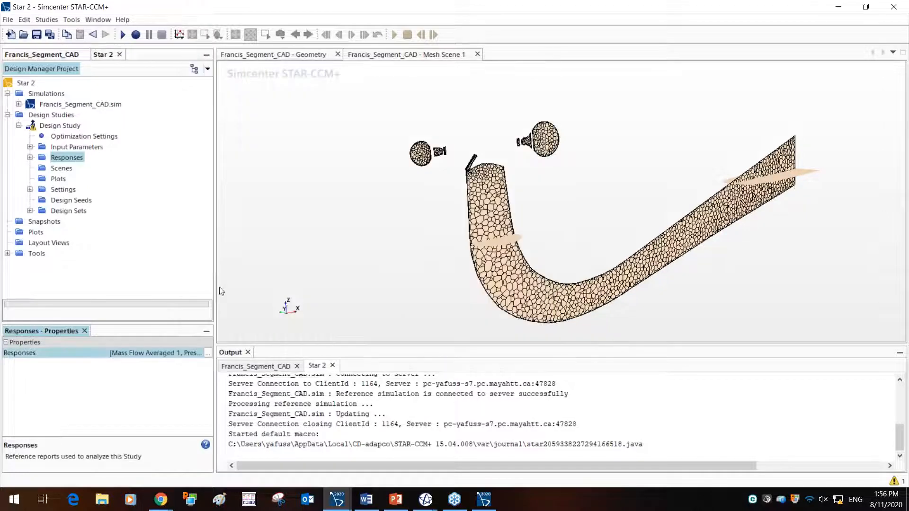
# Make the Pressure Drop 1 response an objective of the design study and open its objective properties
pyautogui.click(29, 158)
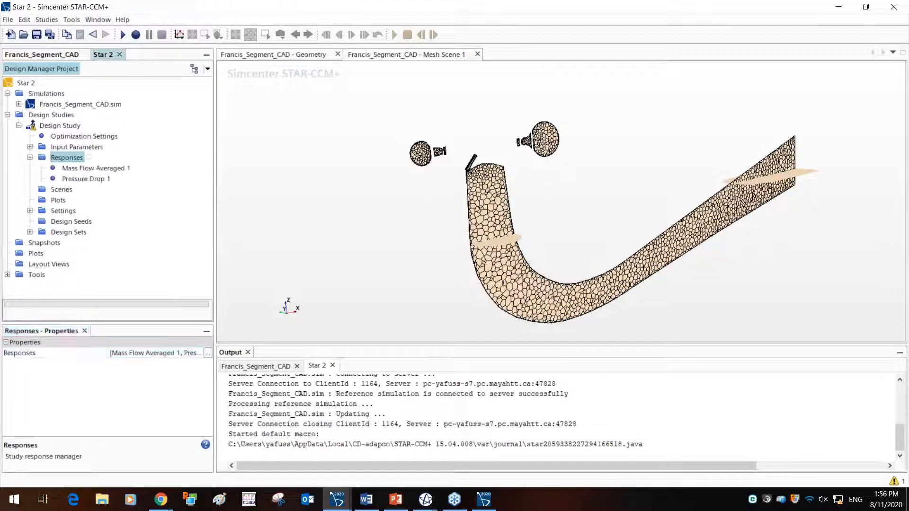
pyautogui.click(69, 167)
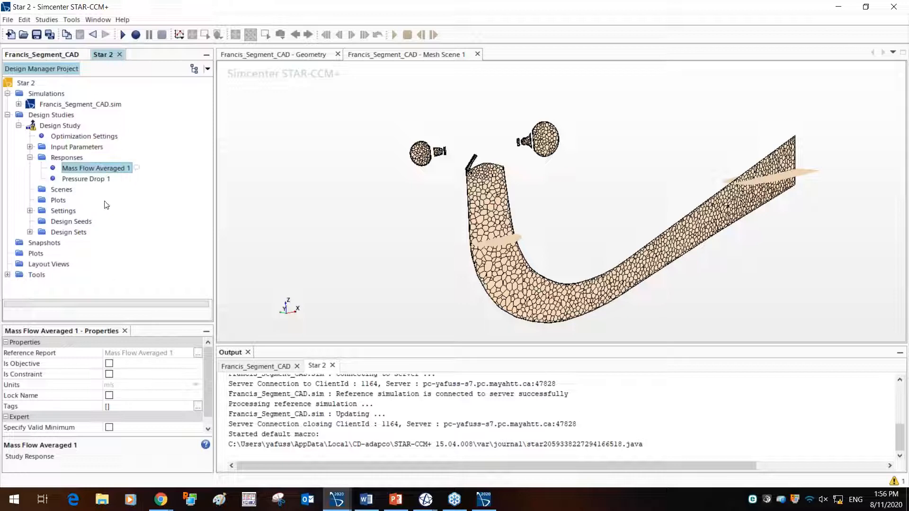
pyautogui.click(102, 182)
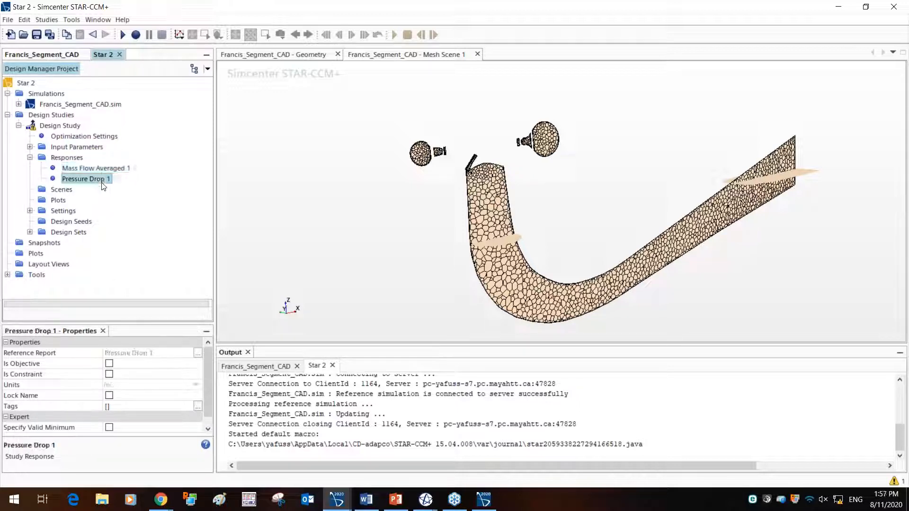
pyautogui.click(109, 364)
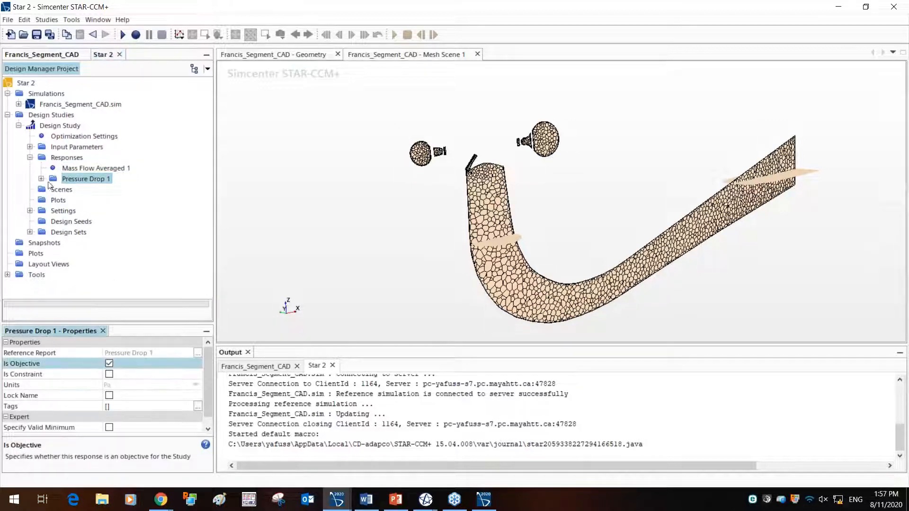
pyautogui.click(41, 179)
pyautogui.click(82, 190)
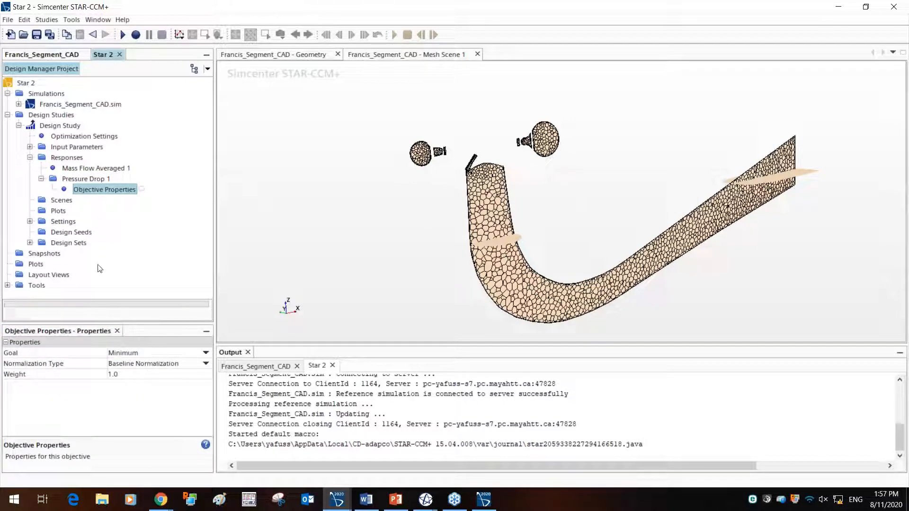
# Assign the Geometry, Mesh Scene 1 and Scalar Scene 1 scenes to be saved for each completed design
pyautogui.click(62, 201)
pyautogui.rightClick(61, 200)
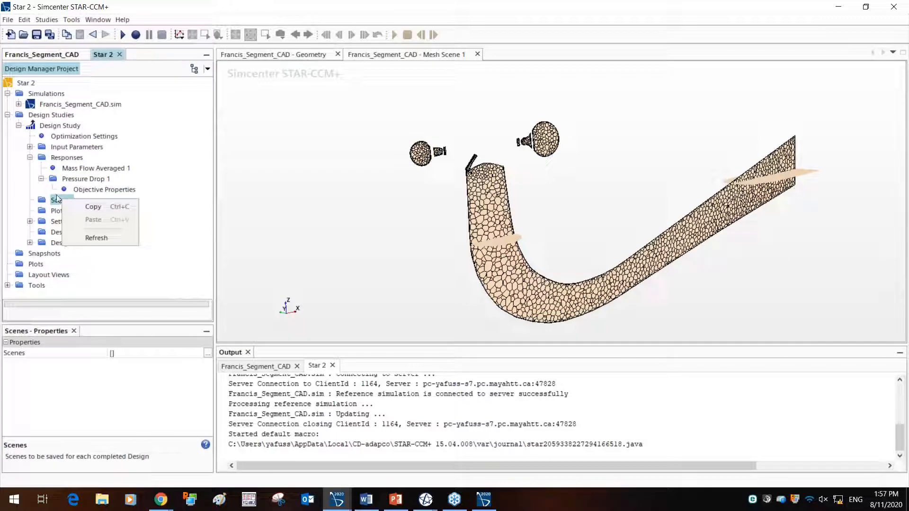
pyautogui.click(56, 208)
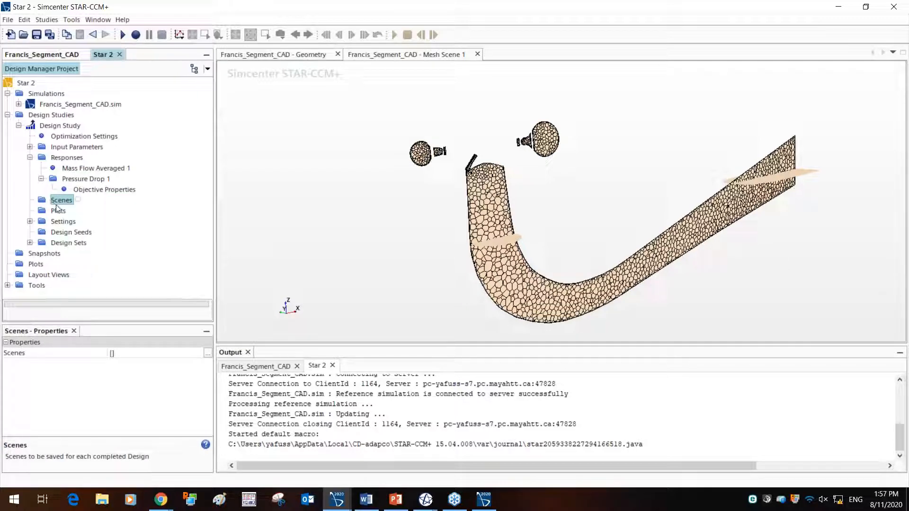
pyautogui.click(207, 353)
pyautogui.click(218, 144)
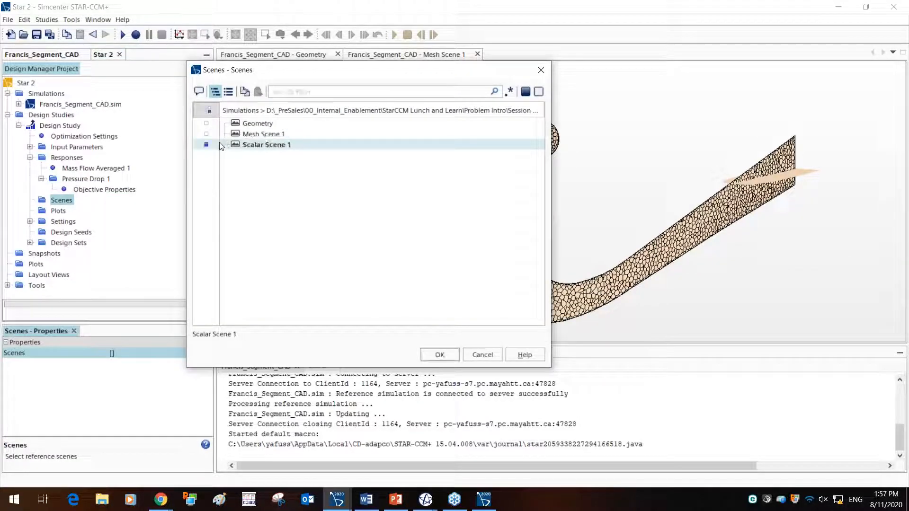
pyautogui.click(219, 137)
pyautogui.click(219, 126)
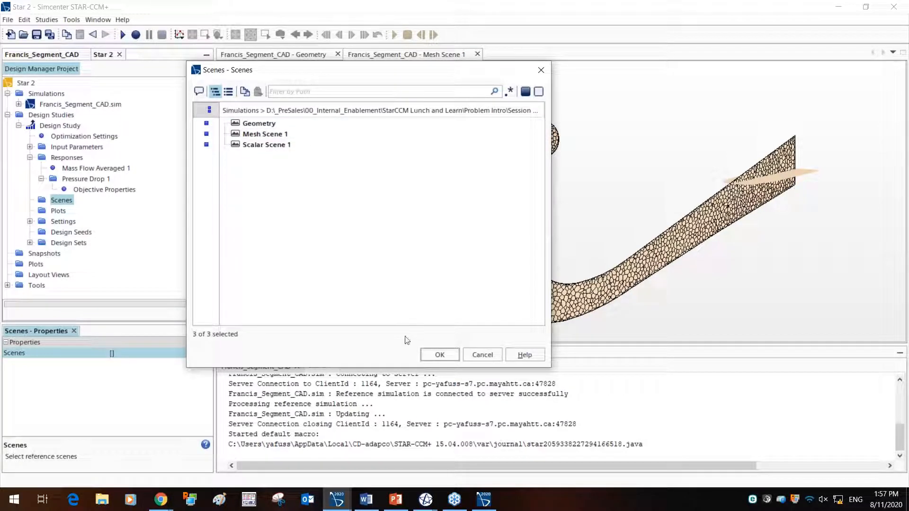
pyautogui.click(447, 359)
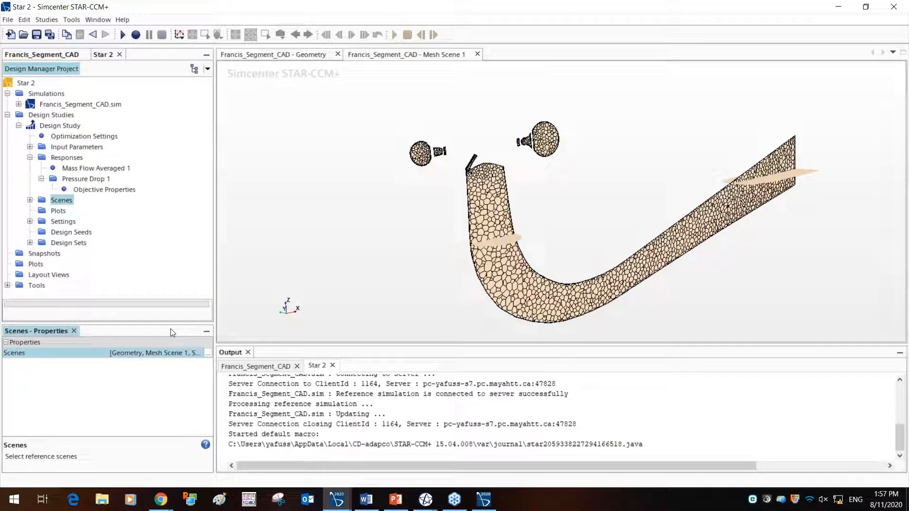
# Assign the Mass Flow Averaged 1 and Pressure Drop 1 monitor plots as the plots saved for each completed design
pyautogui.click(60, 212)
pyautogui.rightClick(60, 211)
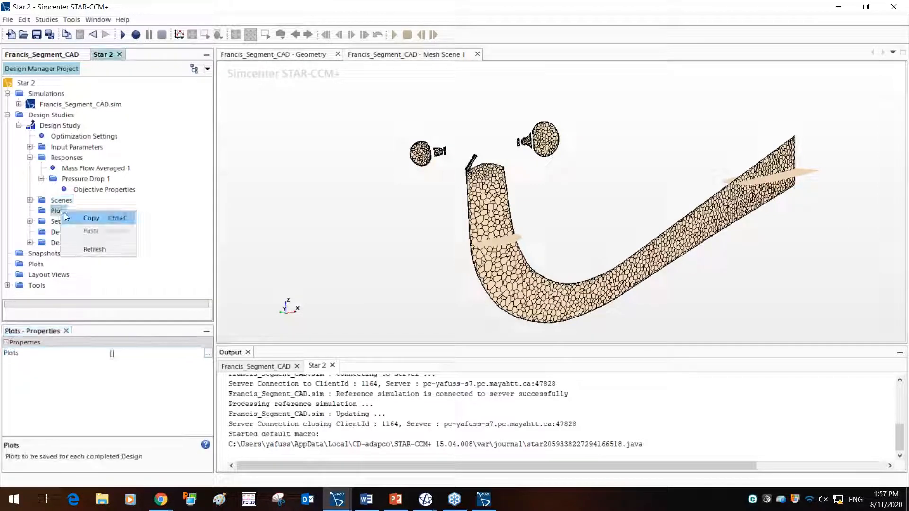
pyautogui.click(208, 353)
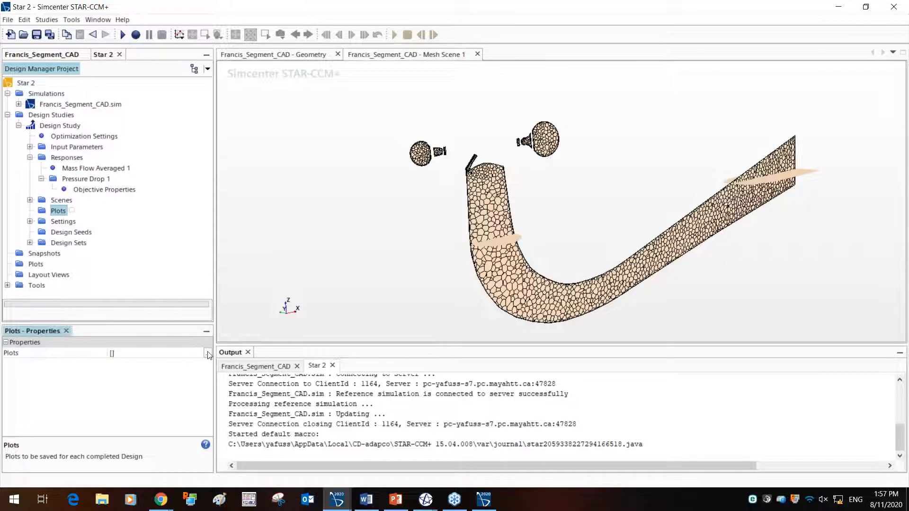
pyautogui.click(227, 123)
pyautogui.click(227, 134)
pyautogui.click(225, 145)
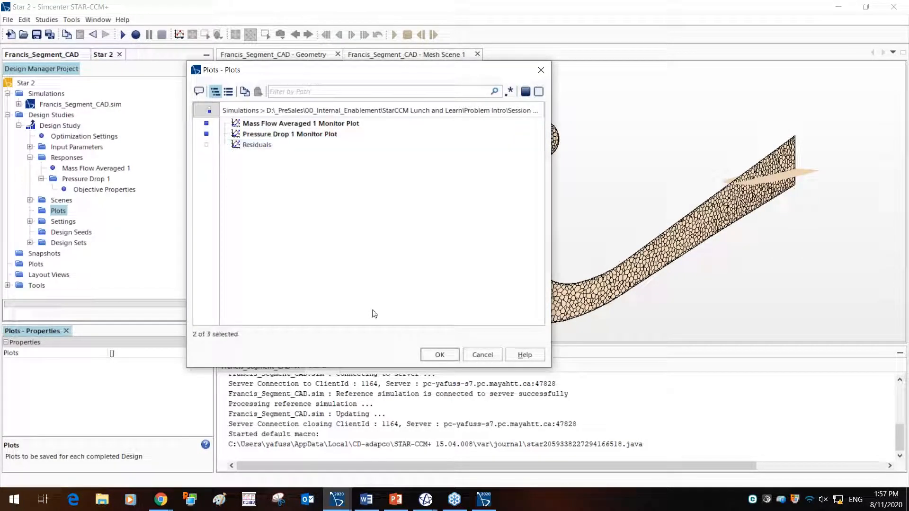
pyautogui.click(437, 356)
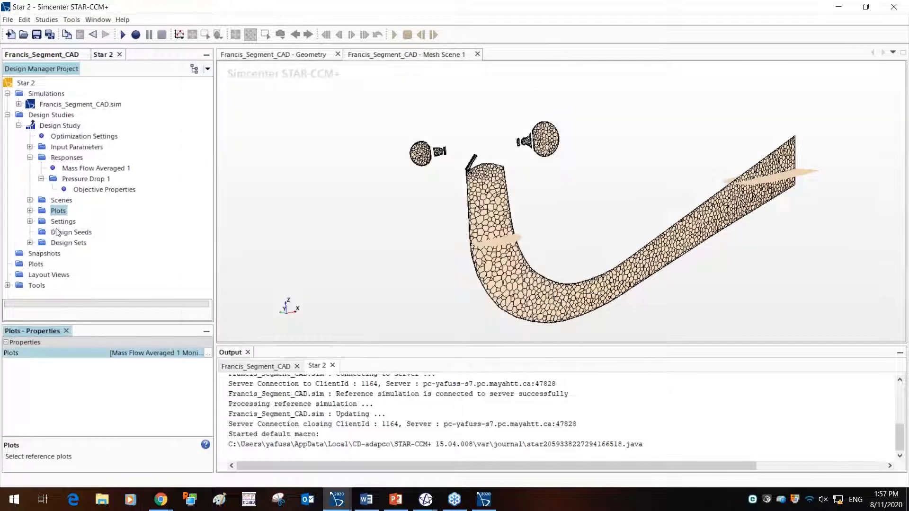
# Examine the design study's settings and the range, baseline value, increment and resolution of the GuideVaneAngle input parameter
pyautogui.click(31, 222)
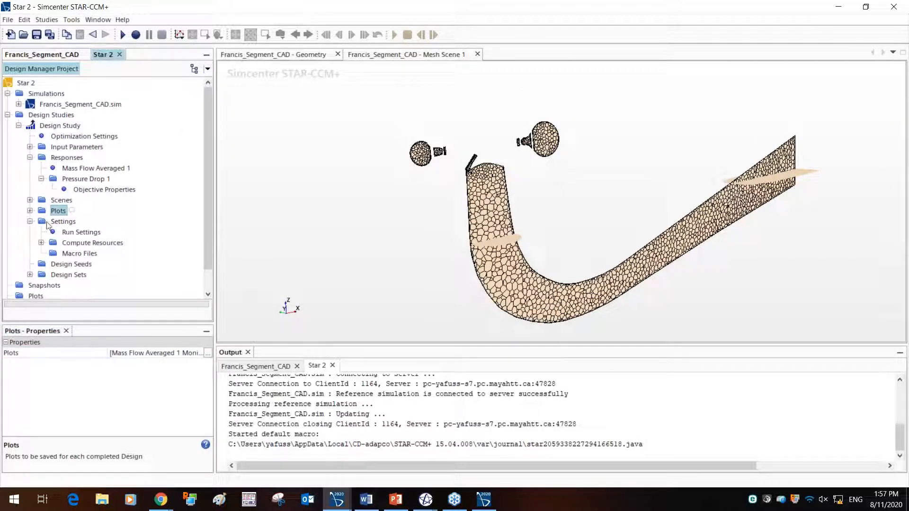
pyautogui.click(29, 147)
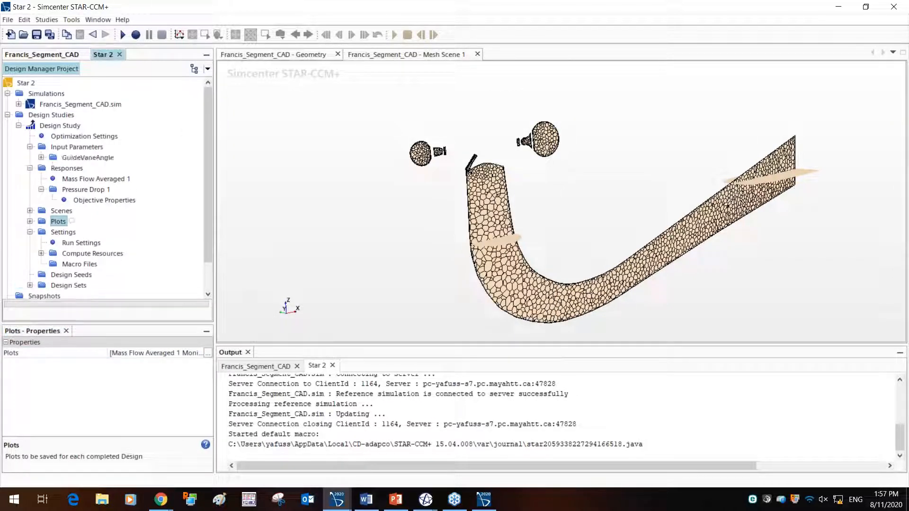
pyautogui.click(42, 158)
pyautogui.click(73, 167)
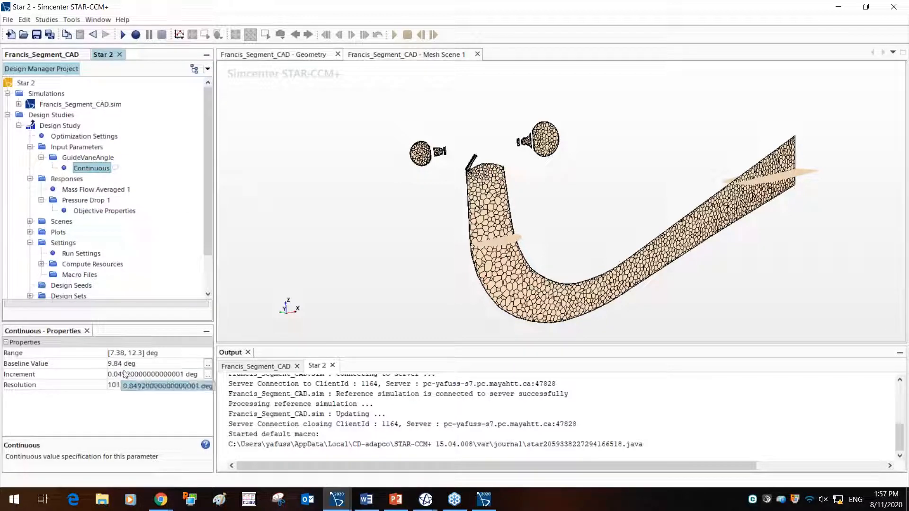
pyautogui.scroll(-2, 100, 199)
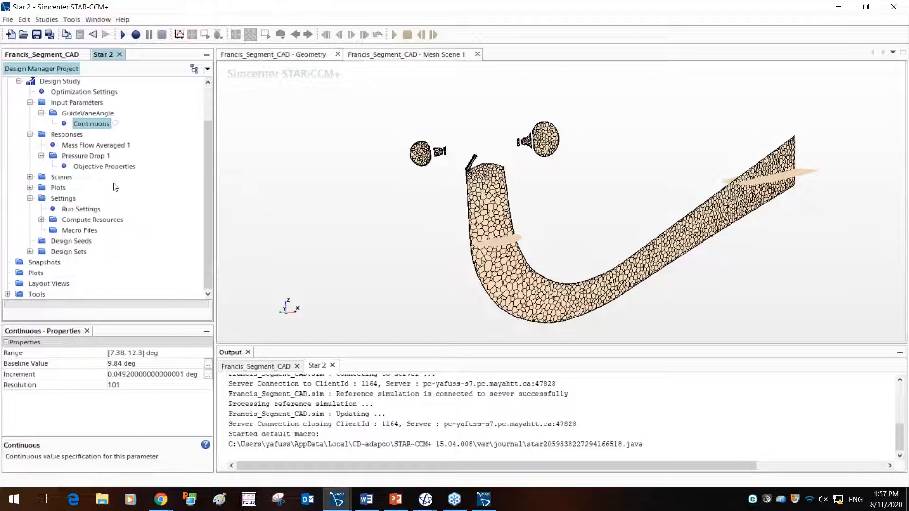
pyautogui.scroll(2, 114, 187)
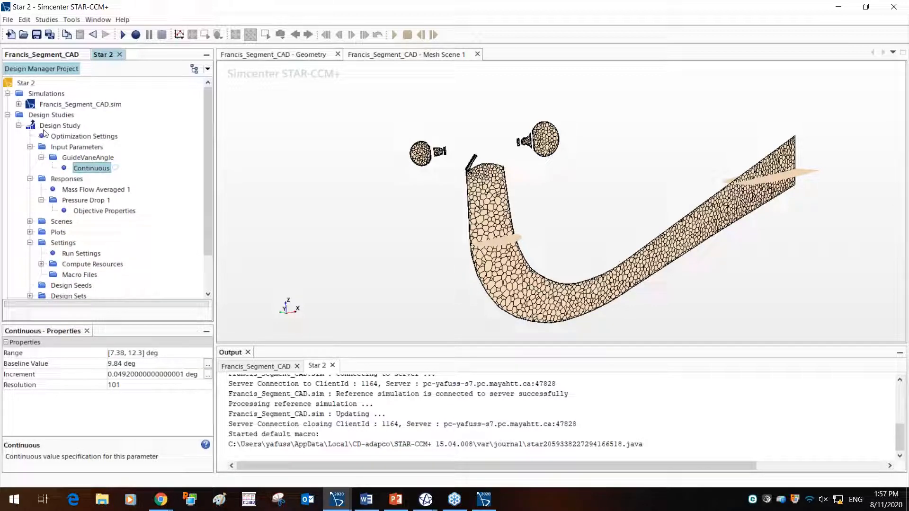
# Review the properties of the design study and the commands available for running it
pyautogui.click(61, 127)
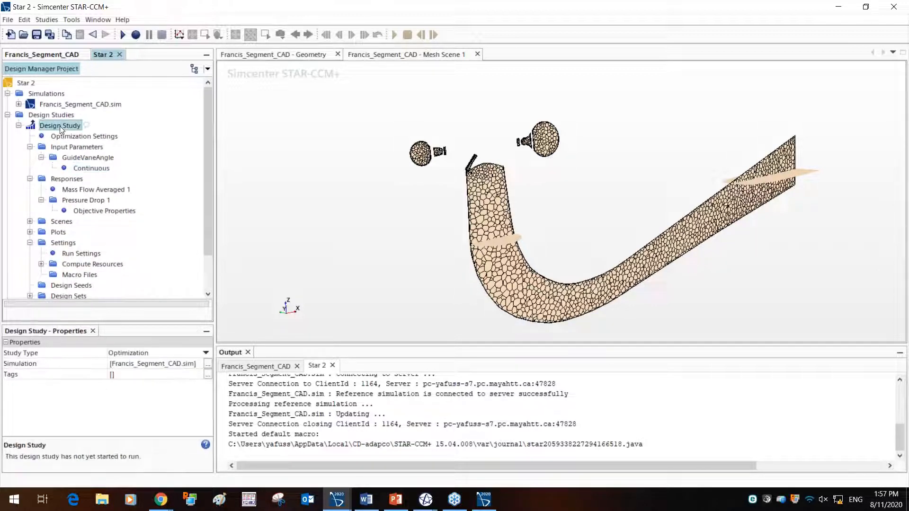
pyautogui.rightClick(61, 127)
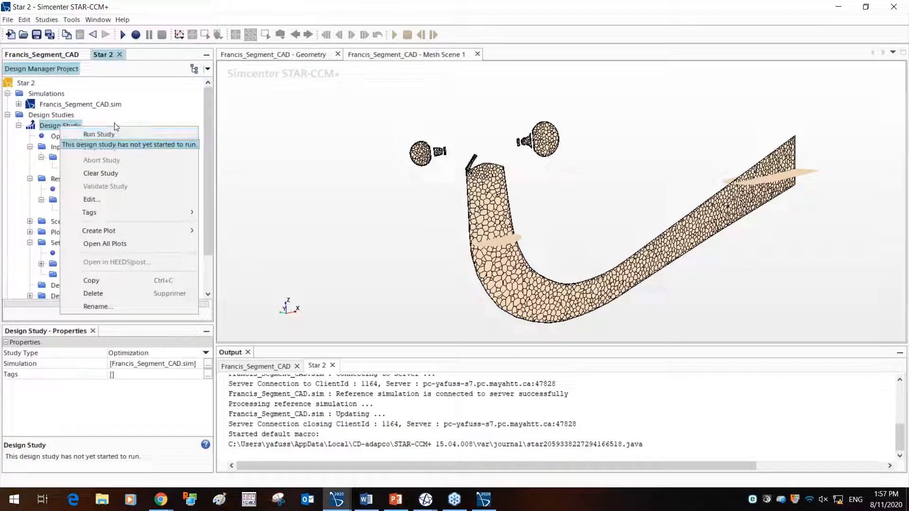
pyautogui.click(73, 133)
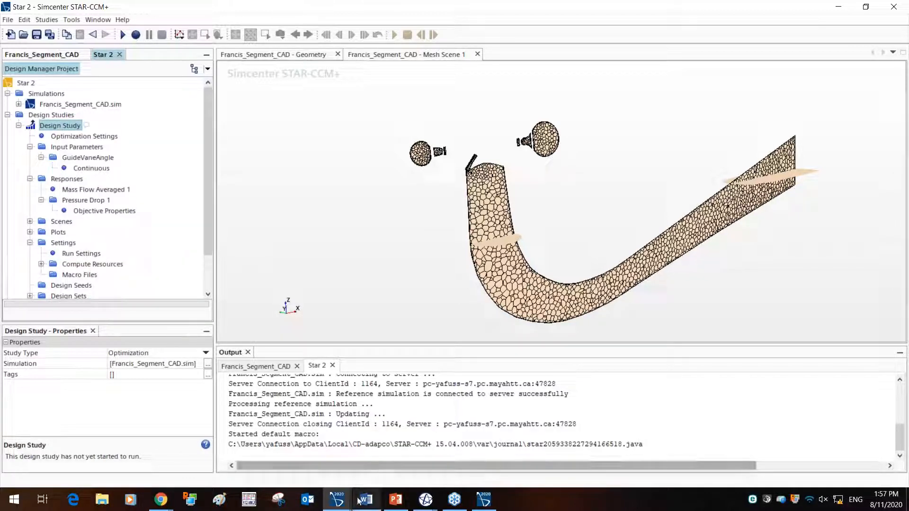
# Switch to the Francis_Segment_Post simulation and show its 04_Pressure scene
pyautogui.click(341, 501)
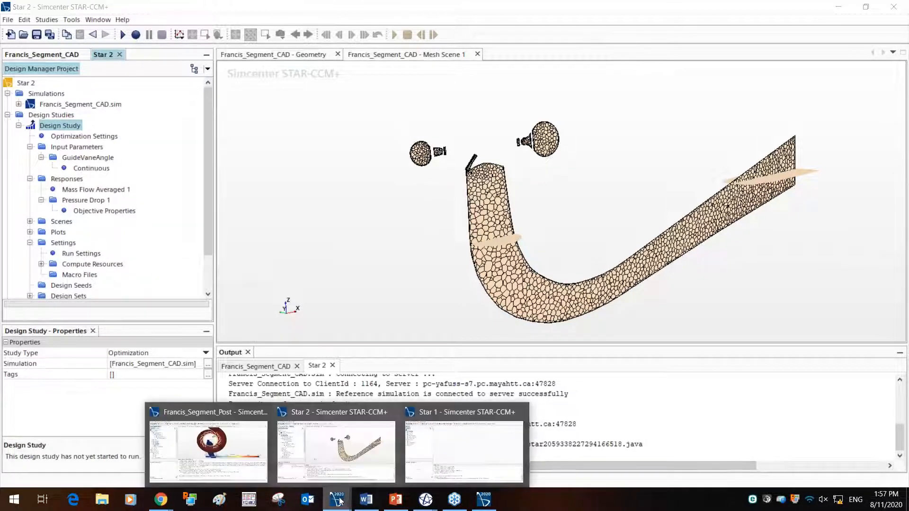
pyautogui.click(258, 462)
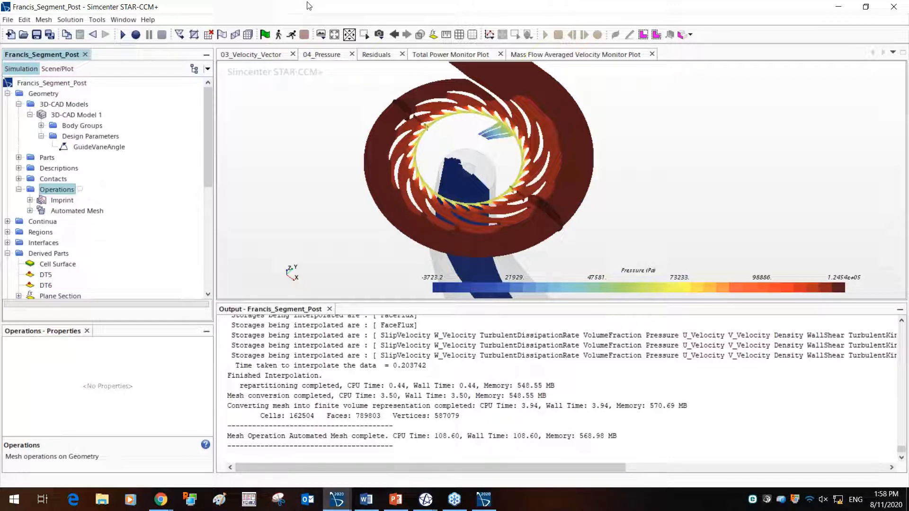
pyautogui.click(321, 55)
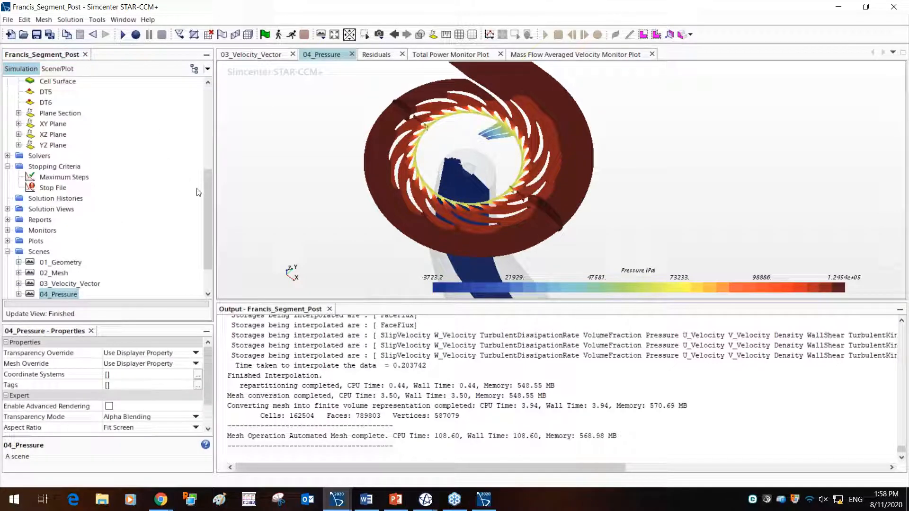
# Collapse the Geometry, Derived Parts and Stopping Criteria branches of the simulation tree
pyautogui.scroll(6, 198, 192)
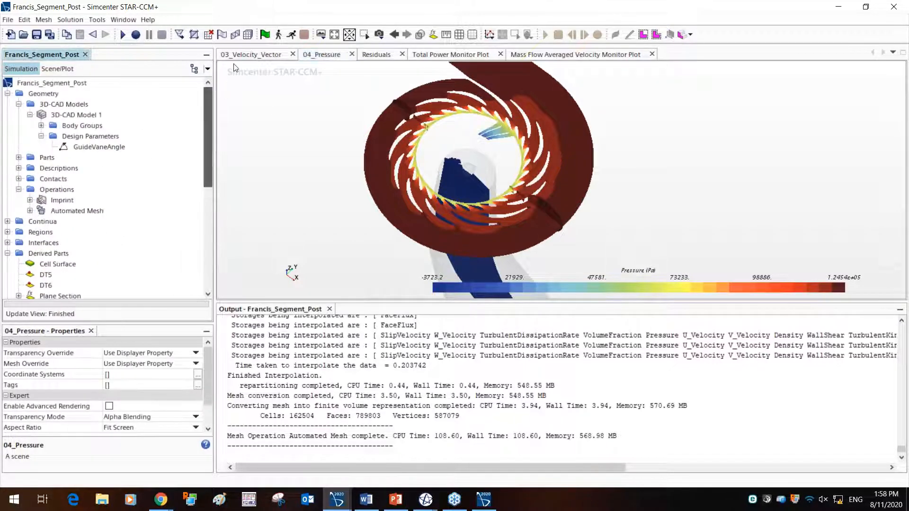
pyautogui.click(7, 93)
pyautogui.click(41, 93)
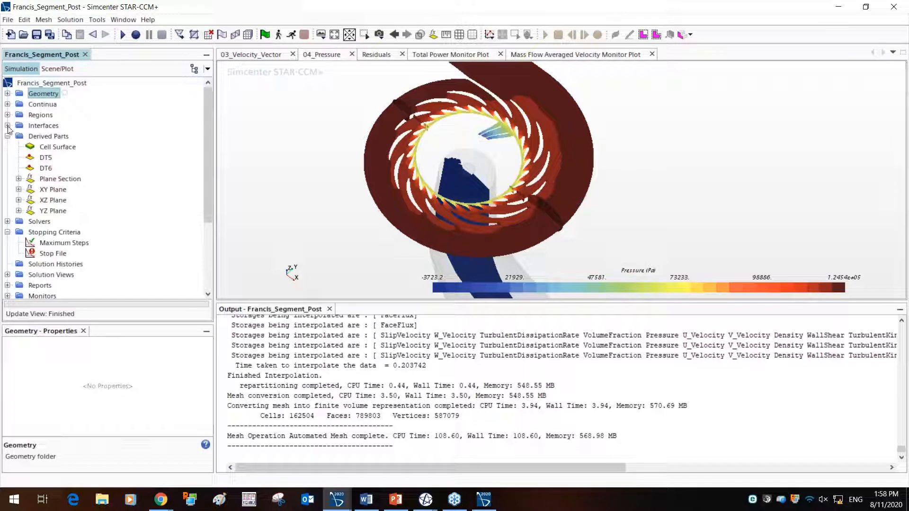
pyautogui.click(7, 136)
pyautogui.click(7, 157)
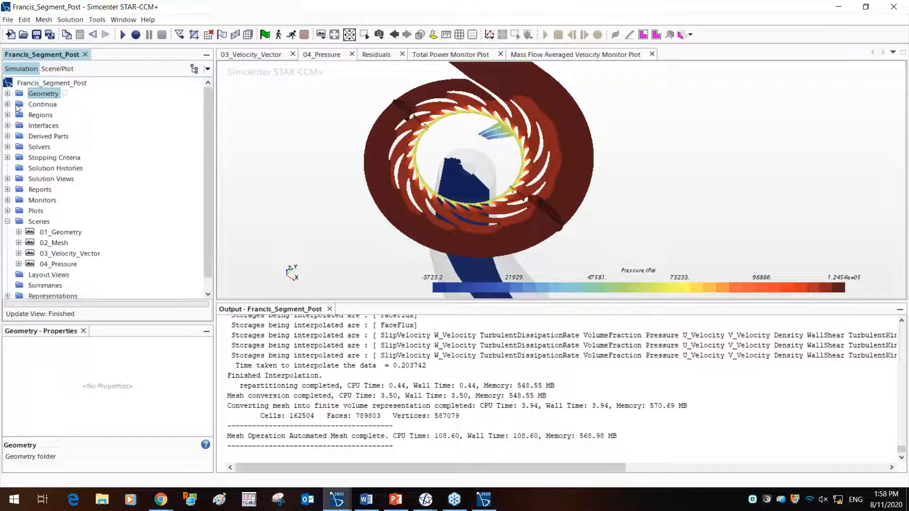
# Expand the Geometry, Parts, Regions and Continua branches of the simulation tree to review their contents
pyautogui.click(7, 93)
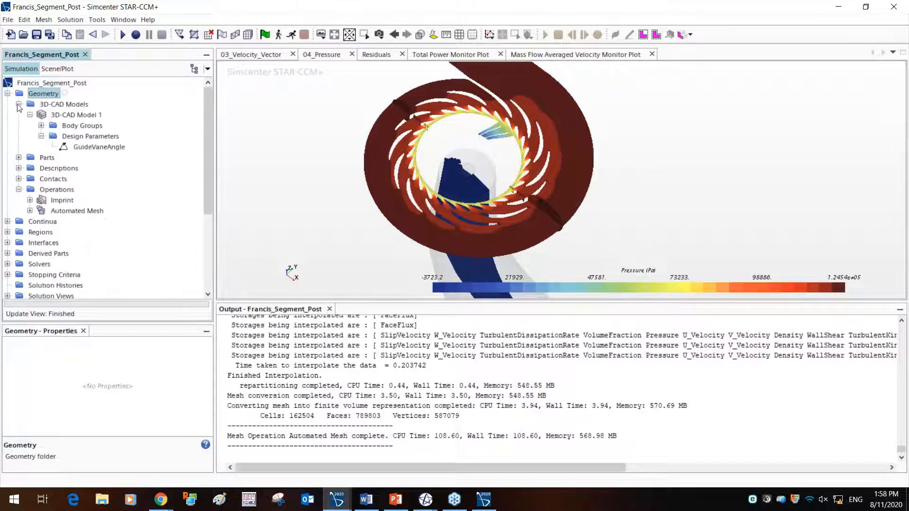
pyautogui.click(19, 157)
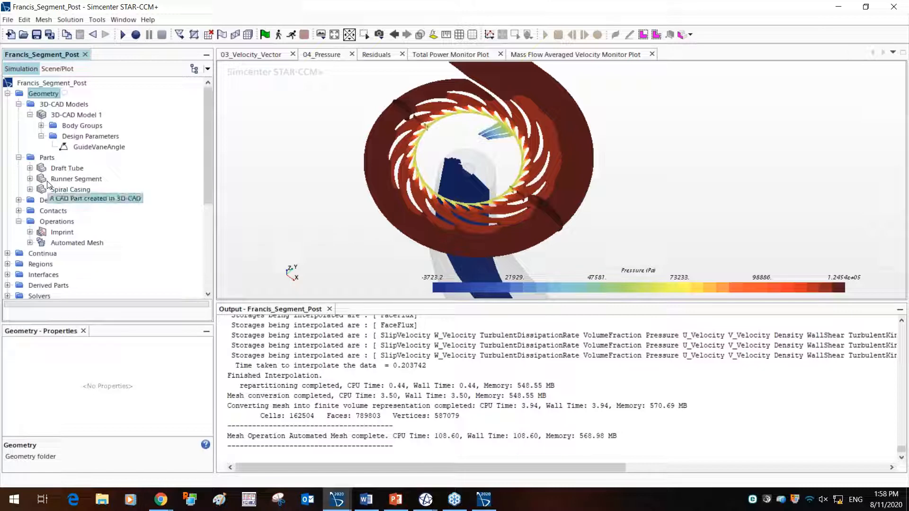
pyautogui.scroll(-1, 46, 182)
pyautogui.click(7, 232)
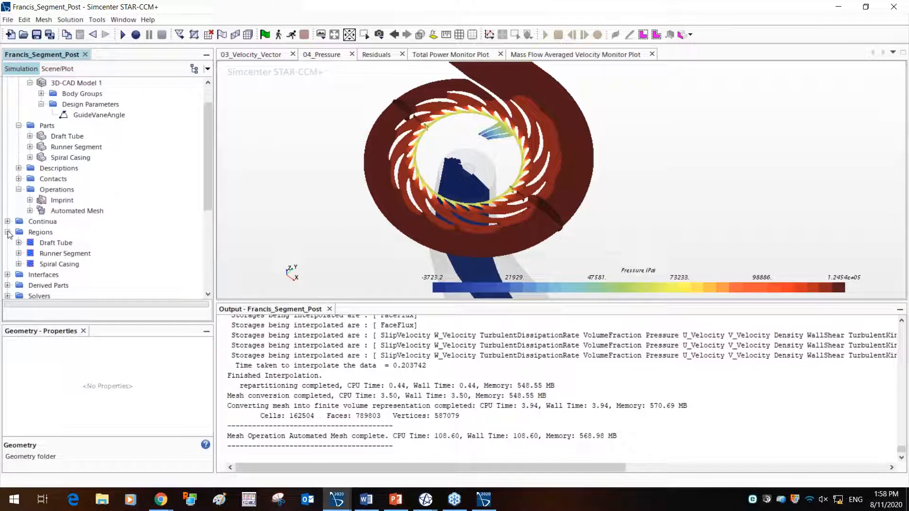
pyautogui.click(7, 221)
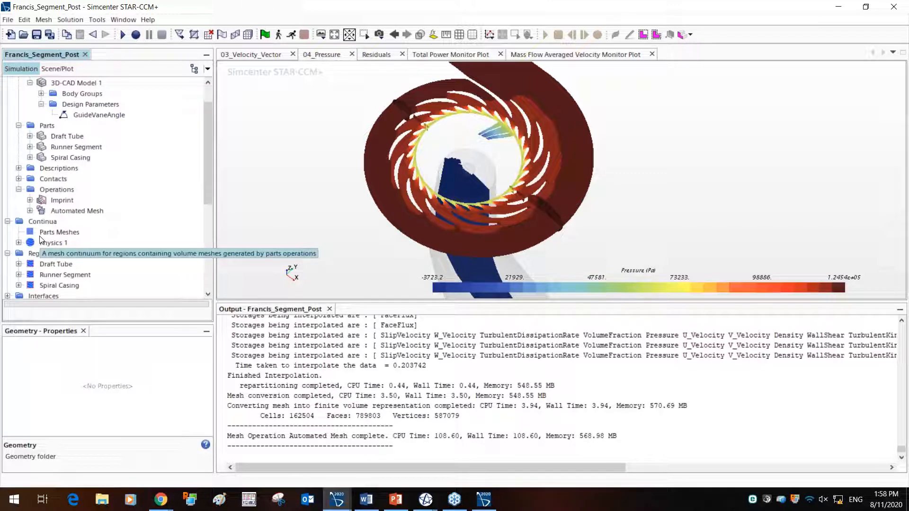
# Review the simulation's derived parts, reports, monitors and scenes by expanding their branches in the tree
pyautogui.scroll(-3, 52, 232)
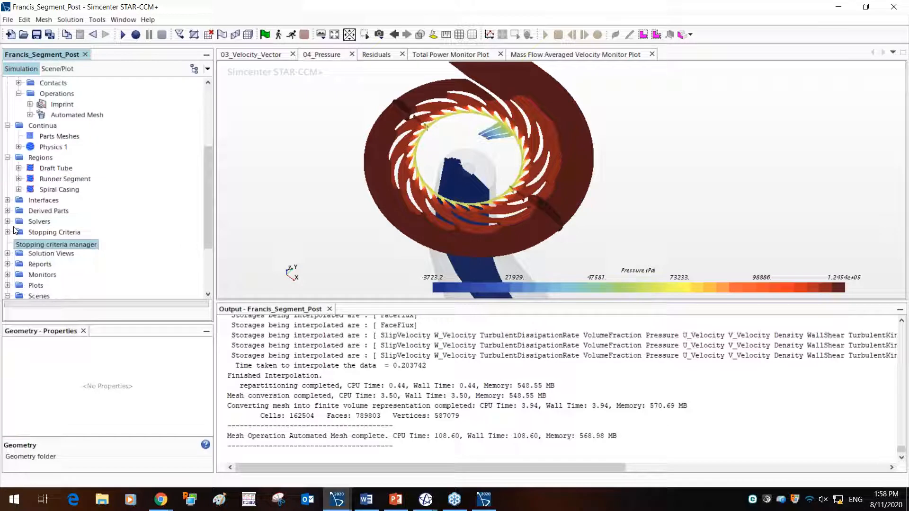
pyautogui.click(7, 210)
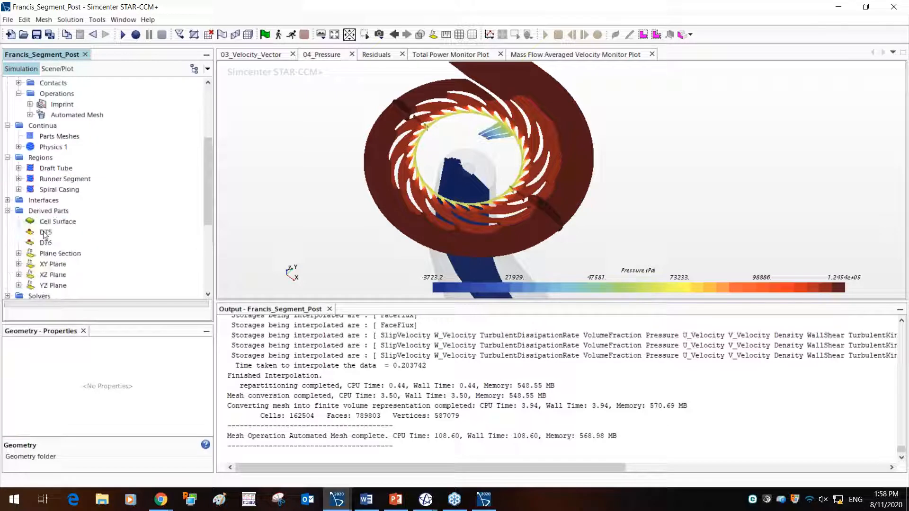
pyautogui.scroll(-2, 44, 260)
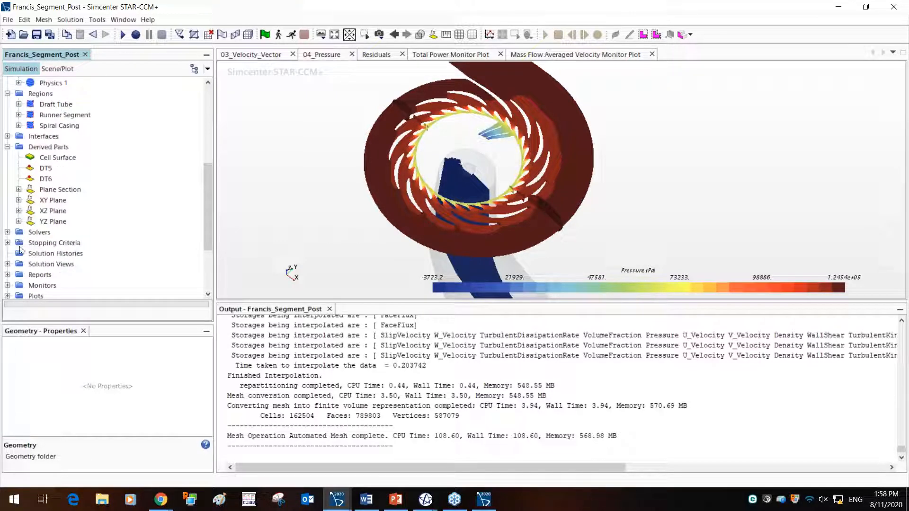
pyautogui.click(7, 275)
pyautogui.scroll(-3, 29, 268)
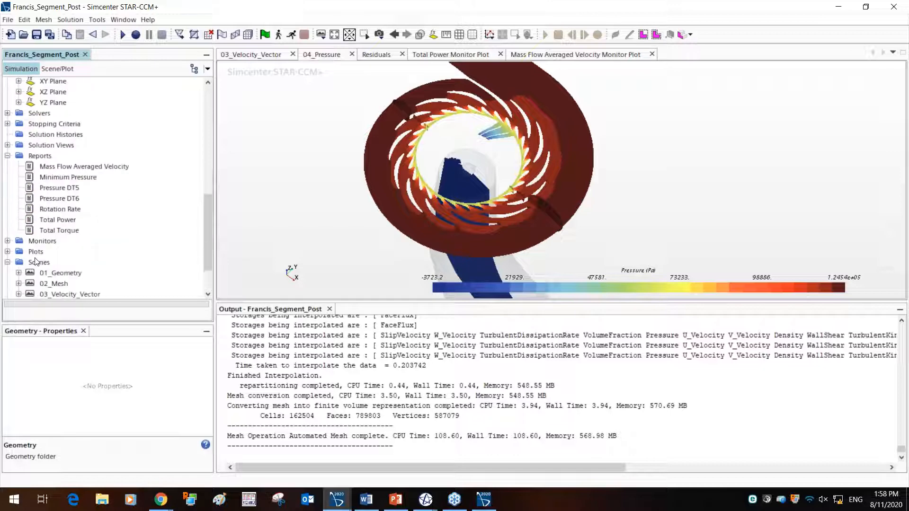
pyautogui.click(7, 243)
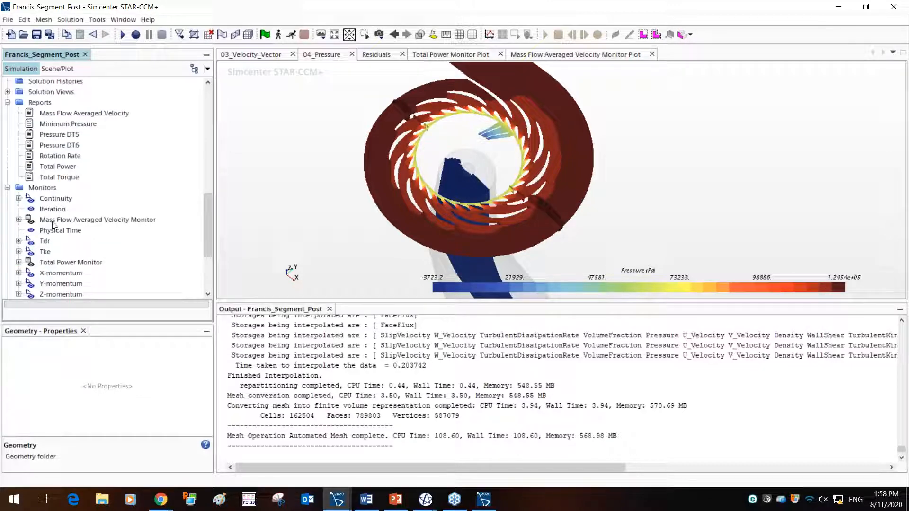
pyautogui.scroll(-3, 62, 231)
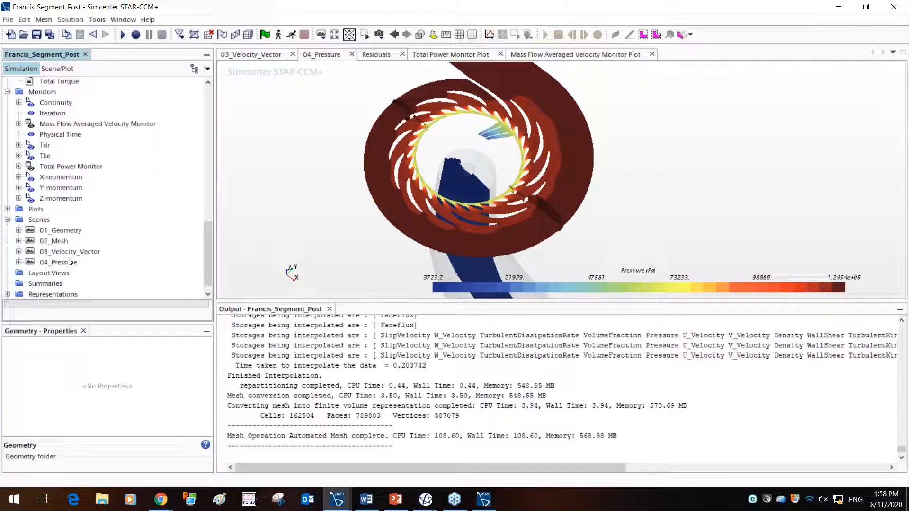
# Inspect the GuideVaneAngle design parameter of 3D-CAD Model 1 and run the simulation
pyautogui.scroll(10, 70, 262)
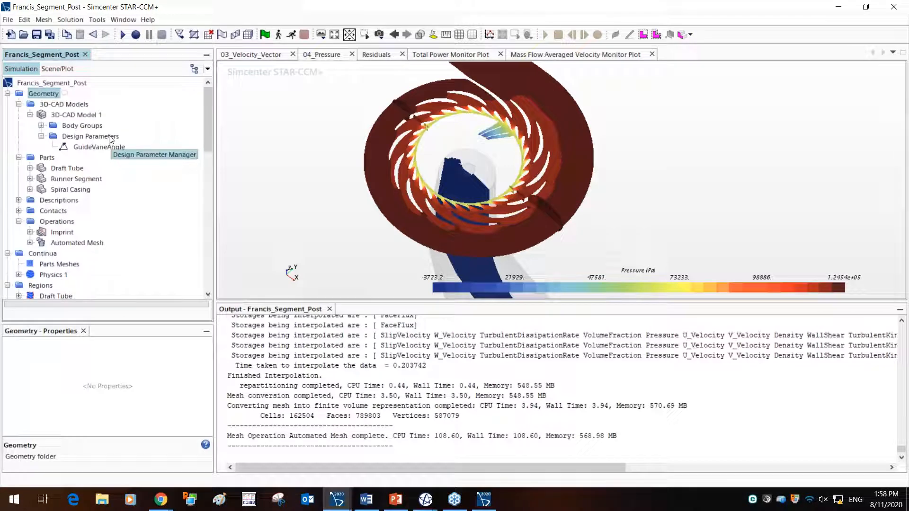
pyautogui.click(112, 149)
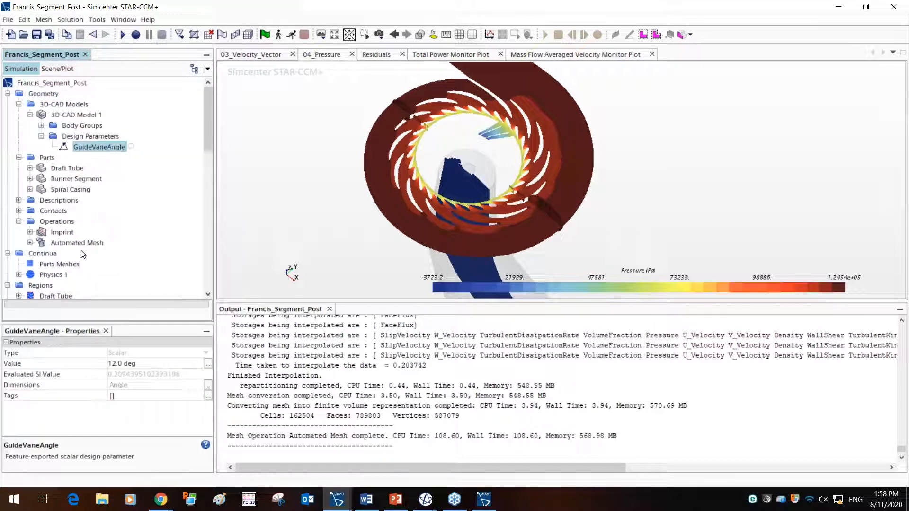
pyautogui.click(293, 35)
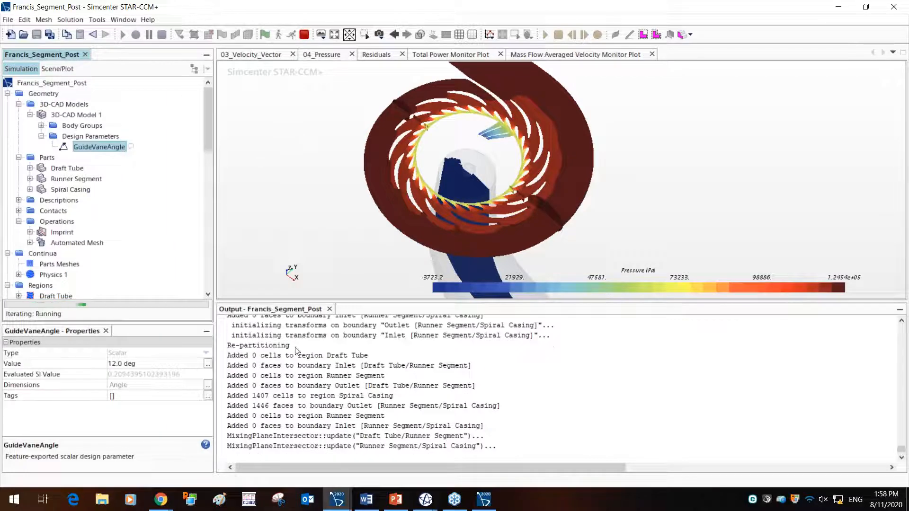
# Set the Maximum Steps stopping criterion to 400 and run the simulation again
pyautogui.scroll(-7, 45, 260)
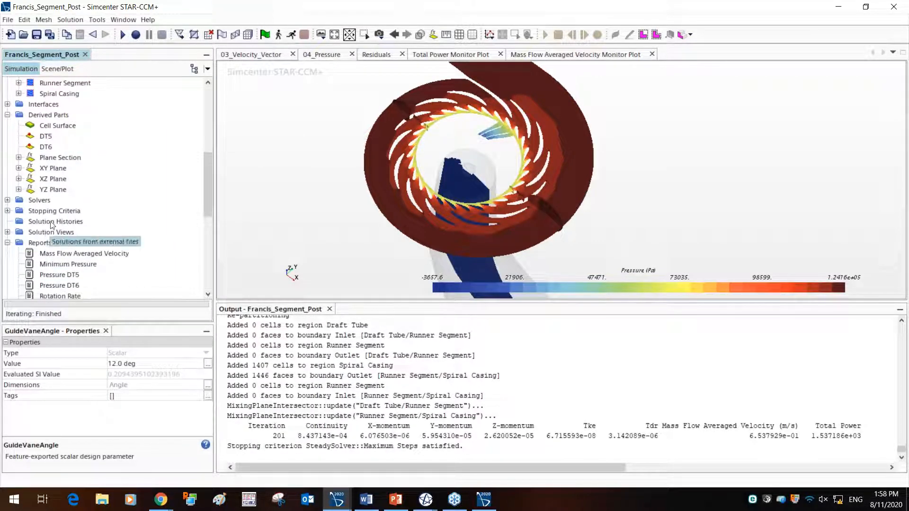
pyautogui.click(8, 211)
pyautogui.click(56, 222)
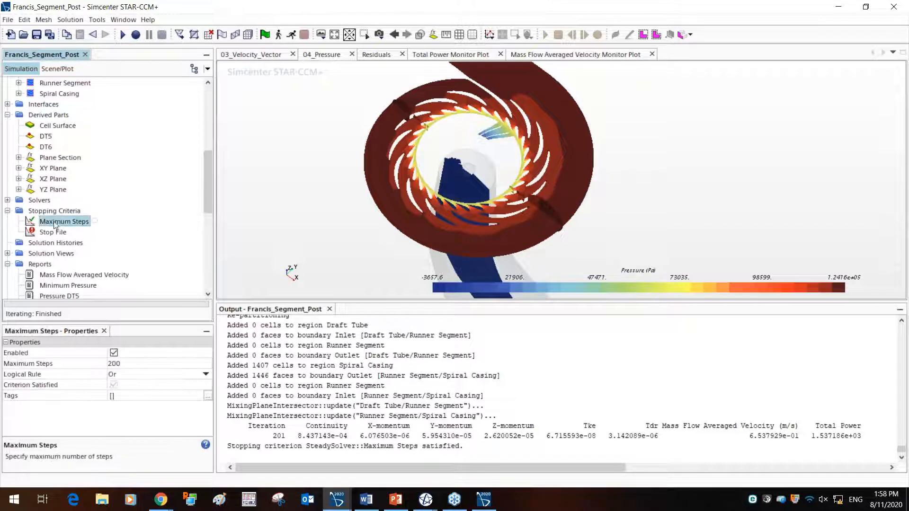
pyautogui.click(129, 363)
pyautogui.write('4')
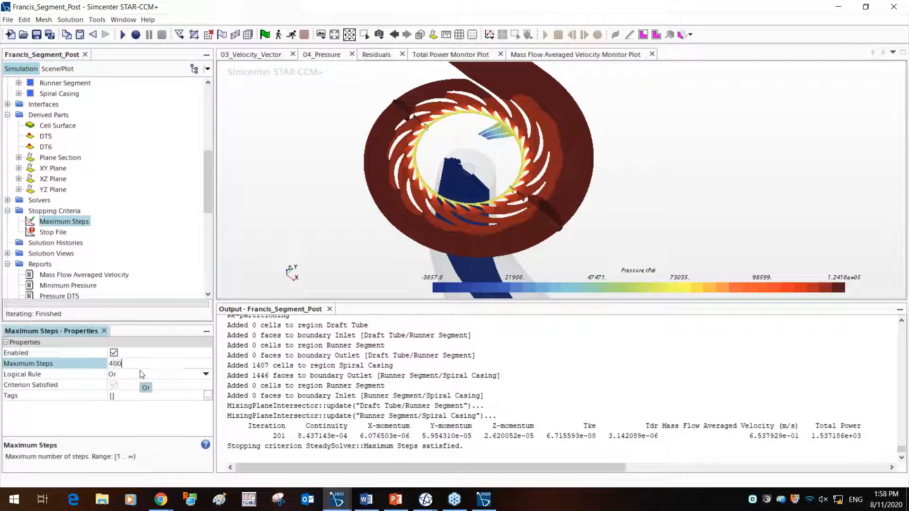
pyautogui.write('00')
pyautogui.press('Return')
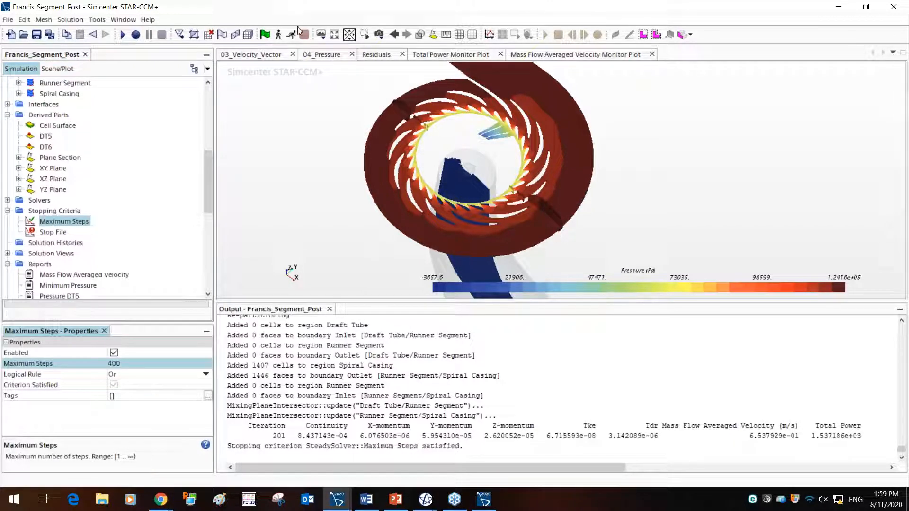
pyautogui.click(293, 35)
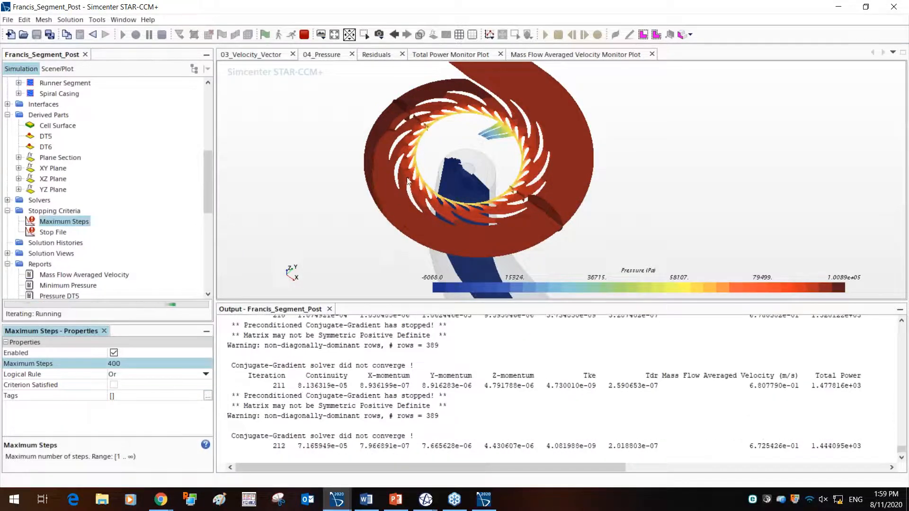
pyautogui.moveTo(211, 192); pyautogui.dragTo(205, 92)
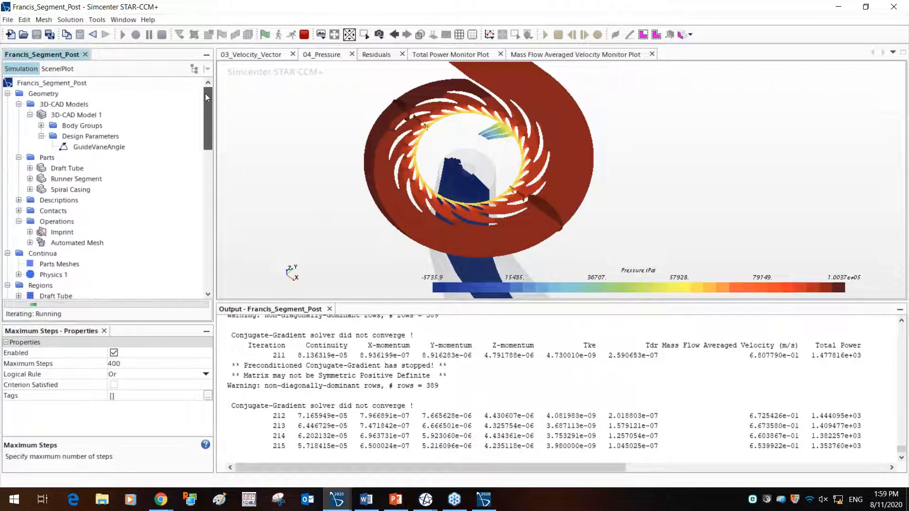